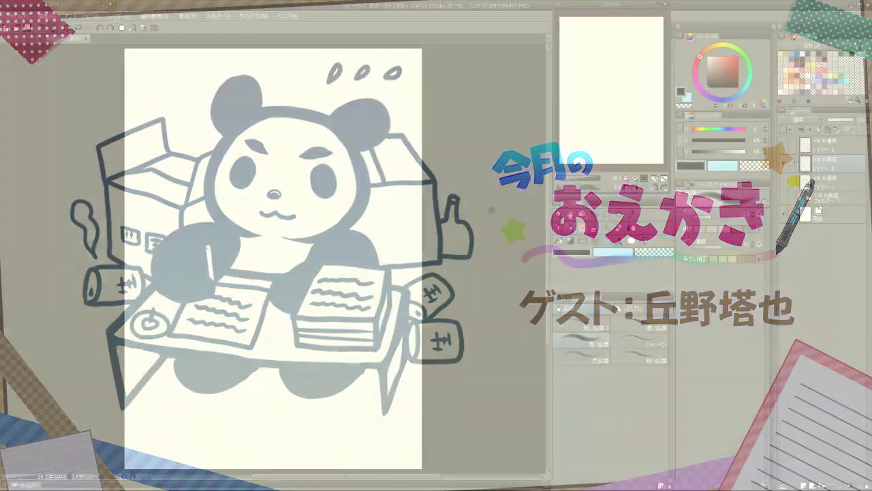
# Rough in a large head circle with vertical and horizontal facial guidelines in the upper half of the page.
pyautogui.moveTo(204, 170); pyautogui.dragTo(312, 195)
pyautogui.hotkey('ctrl', 'z')
pyautogui.moveTo(219, 217); pyautogui.dragTo(213, 250)
pyautogui.moveTo(204, 136); pyautogui.dragTo(198, 146)
pyautogui.moveTo(198, 129); pyautogui.dragTo(187, 164)
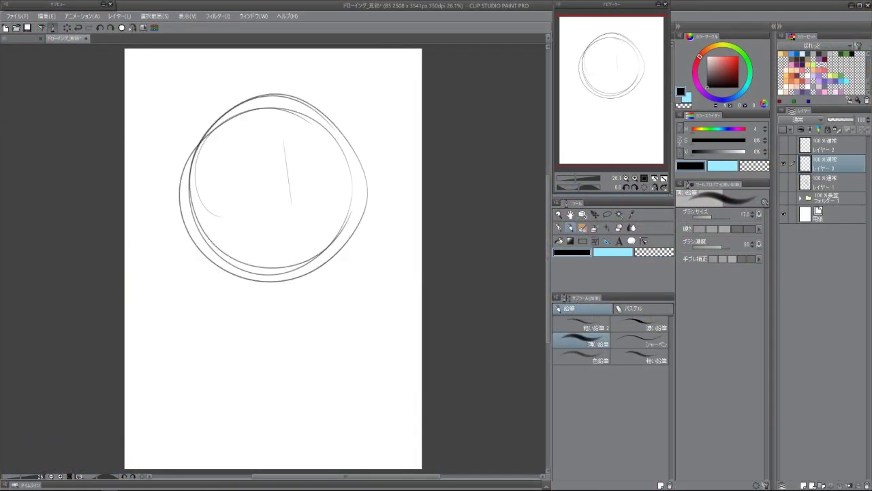
pyautogui.moveTo(279, 122); pyautogui.dragTo(282, 255)
pyautogui.moveTo(275, 143); pyautogui.dragTo(279, 242)
pyautogui.moveTo(219, 219)
pyautogui.mouseDown()
pyautogui.moveTo(325, 212)
pyautogui.moveTo(347, 200)
pyautogui.mouseUp()
pyautogui.moveTo(276, 130); pyautogui.dragTo(279, 252)
pyautogui.moveTo(286, 163); pyautogui.dragTo(286, 276)
# Sketch loose shoulder, arm and torso strokes beneath the head circle.
pyautogui.moveTo(204, 123); pyautogui.dragTo(196, 310)
pyautogui.moveTo(364, 234); pyautogui.dragTo(388, 284)
pyautogui.moveTo(203, 291); pyautogui.dragTo(211, 338)
pyautogui.moveTo(202, 276); pyautogui.dragTo(210, 340)
pyautogui.moveTo(183, 235); pyautogui.dragTo(206, 320)
pyautogui.moveTo(368, 231); pyautogui.dragTo(371, 310)
pyautogui.moveTo(203, 294); pyautogui.dragTo(219, 394)
pyautogui.moveTo(272, 341); pyautogui.dragTo(276, 361)
pyautogui.scroll(4, 266, 256)
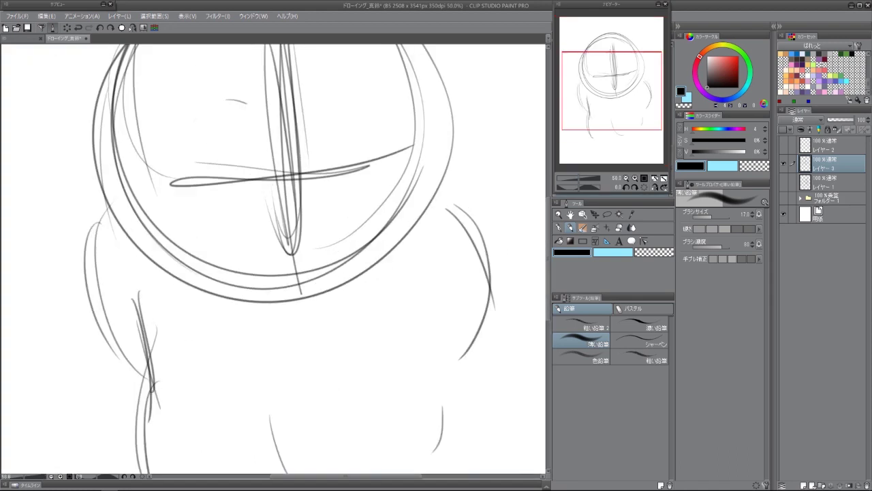
# Shrink and rotate the rough figure with a transform, and add arm strokes on both sides.
pyautogui.hotkey('ctrl', 't')
pyautogui.scroll(-3, 272, 259)
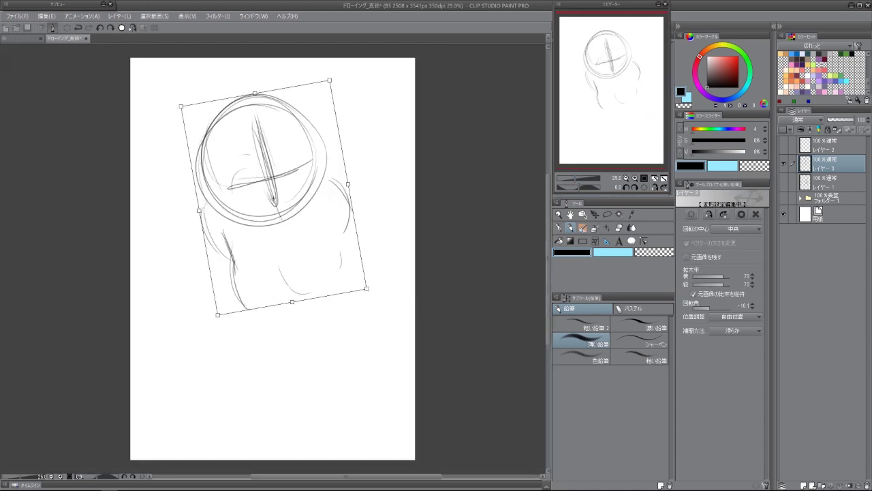
pyautogui.moveTo(368, 92); pyautogui.dragTo(402, 136)
pyautogui.press('Return')
pyautogui.scroll(1, 273, 259)
pyautogui.moveTo(174, 246); pyautogui.dragTo(171, 380)
pyautogui.moveTo(371, 296)
pyautogui.mouseDown()
pyautogui.moveTo(353, 382)
pyautogui.moveTo(371, 349)
pyautogui.mouseUp()
pyautogui.moveTo(214, 169)
pyautogui.mouseDown()
pyautogui.moveTo(232, 209)
pyautogui.moveTo(233, 241)
pyautogui.moveTo(170, 301)
pyautogui.mouseUp()
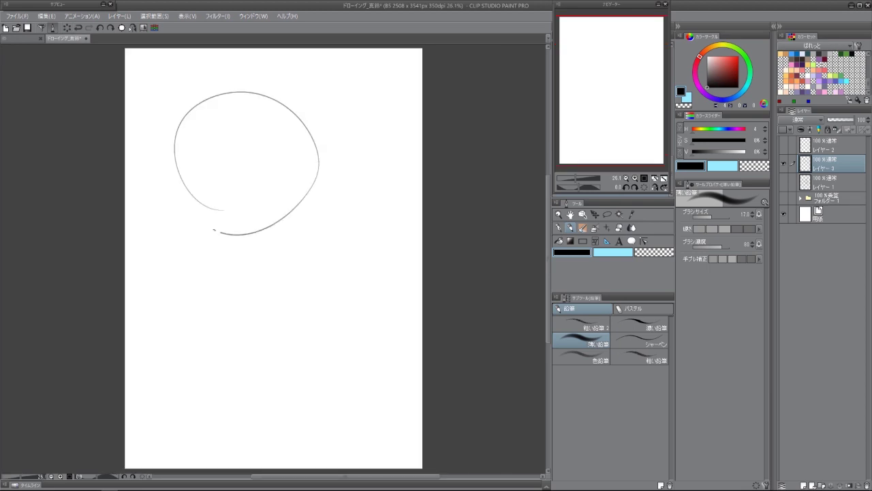
pyautogui.moveTo(238, 81); pyautogui.dragTo(178, 205)
pyautogui.moveTo(221, 95)
pyautogui.mouseDown()
pyautogui.moveTo(204, 218)
pyautogui.moveTo(293, 298)
pyautogui.mouseUp()
pyautogui.moveTo(225, 245); pyautogui.dragTo(215, 297)
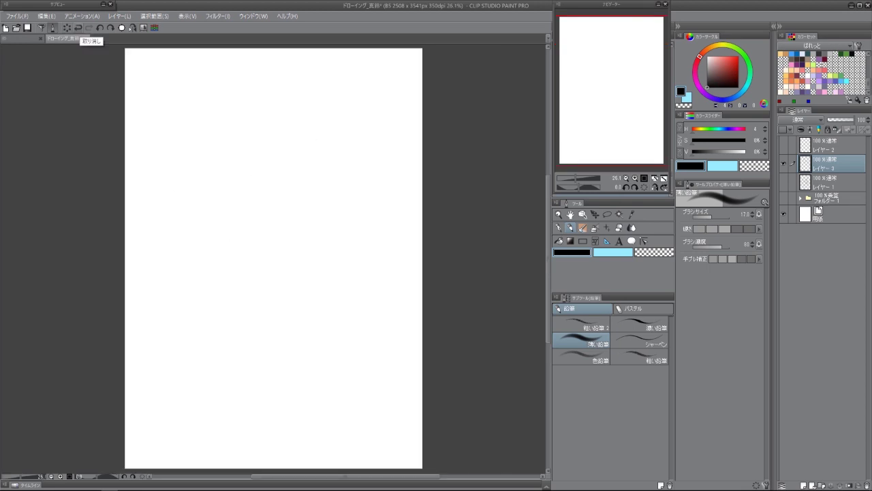
# Try a tilted head circle with curved facial guidelines, and clear the sketch from the layer.
pyautogui.moveTo(245, 76); pyautogui.dragTo(204, 87)
pyautogui.moveTo(253, 60); pyautogui.dragTo(286, 71)
pyautogui.moveTo(237, 101); pyautogui.dragTo(207, 218)
pyautogui.moveTo(252, 76); pyautogui.dragTo(213, 249)
pyautogui.moveTo(199, 131)
pyautogui.mouseDown()
pyautogui.moveTo(248, 191)
pyautogui.moveTo(241, 200)
pyautogui.mouseUp()
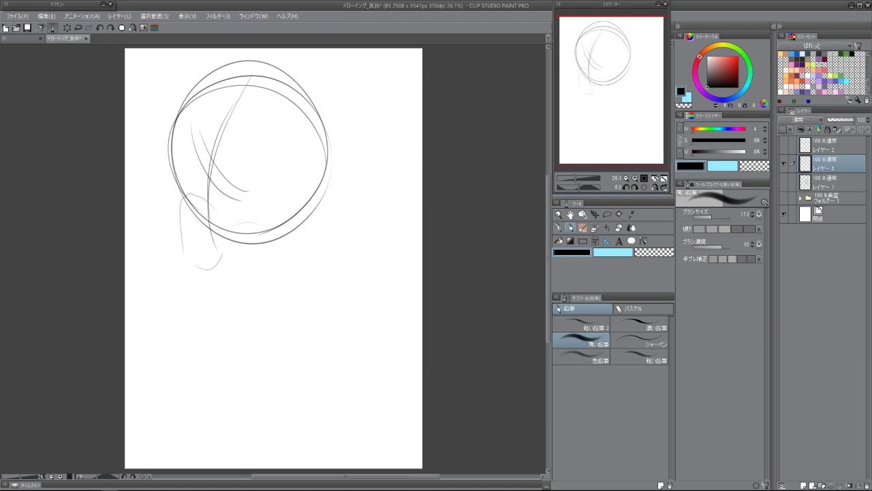
pyautogui.moveTo(233, 271)
pyautogui.mouseDown()
pyautogui.moveTo(301, 231)
pyautogui.moveTo(320, 327)
pyautogui.mouseUp()
pyautogui.press('Delete')
# Sketch a new head circle near the top centre, with facial guidelines and rough eye marks.
pyautogui.moveTo(293, 99); pyautogui.dragTo(290, 99)
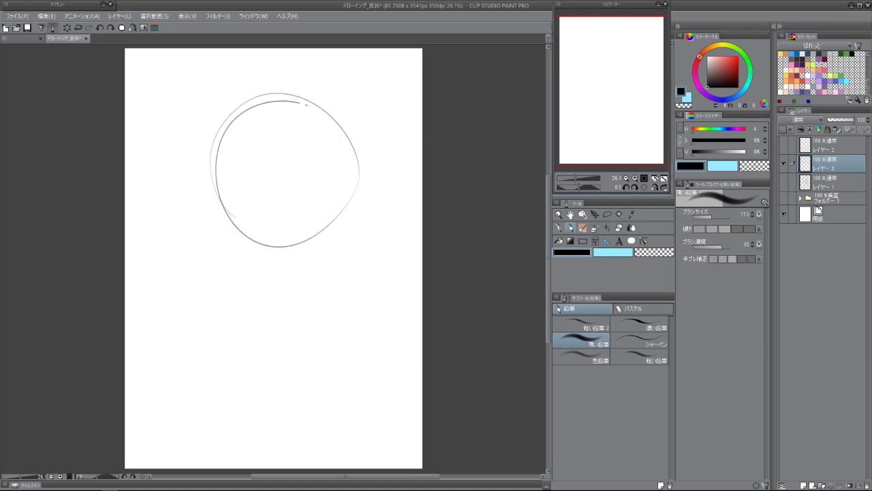
pyautogui.moveTo(218, 136); pyautogui.dragTo(368, 95)
pyautogui.moveTo(293, 132)
pyautogui.mouseDown()
pyautogui.moveTo(314, 196)
pyautogui.moveTo(325, 251)
pyautogui.mouseUp()
pyautogui.moveTo(271, 215); pyautogui.dragTo(340, 188)
pyautogui.moveTo(239, 203); pyautogui.dragTo(285, 165)
pyautogui.moveTo(262, 218); pyautogui.dragTo(293, 184)
pyautogui.moveTo(283, 244); pyautogui.dragTo(272, 188)
pyautogui.moveTo(341, 166); pyautogui.dragTo(335, 209)
pyautogui.moveTo(339, 163); pyautogui.dragTo(349, 203)
# Sketch loose shoulder and upper-body contours beneath the head.
pyautogui.moveTo(213, 252); pyautogui.dragTo(207, 315)
pyautogui.moveTo(389, 194); pyautogui.dragTo(379, 291)
pyautogui.moveTo(383, 247); pyautogui.dragTo(368, 311)
pyautogui.moveTo(379, 267); pyautogui.dragTo(335, 362)
pyautogui.moveTo(375, 342); pyautogui.dragTo(271, 378)
pyautogui.moveTo(230, 321); pyautogui.dragTo(310, 368)
pyautogui.moveTo(286, 279); pyautogui.dragTo(283, 281)
# Extend the rough figure with sweeping strokes for the bent arms and forearms below the chest.
pyautogui.moveTo(395, 235); pyautogui.dragTo(353, 361)
pyautogui.moveTo(390, 304); pyautogui.dragTo(296, 374)
pyautogui.moveTo(232, 259)
pyautogui.mouseDown()
pyautogui.moveTo(237, 353)
pyautogui.moveTo(265, 390)
pyautogui.mouseUp()
pyautogui.moveTo(226, 323); pyautogui.dragTo(310, 448)
pyautogui.moveTo(320, 373); pyautogui.dragTo(334, 428)
pyautogui.moveTo(337, 317); pyautogui.dragTo(300, 422)
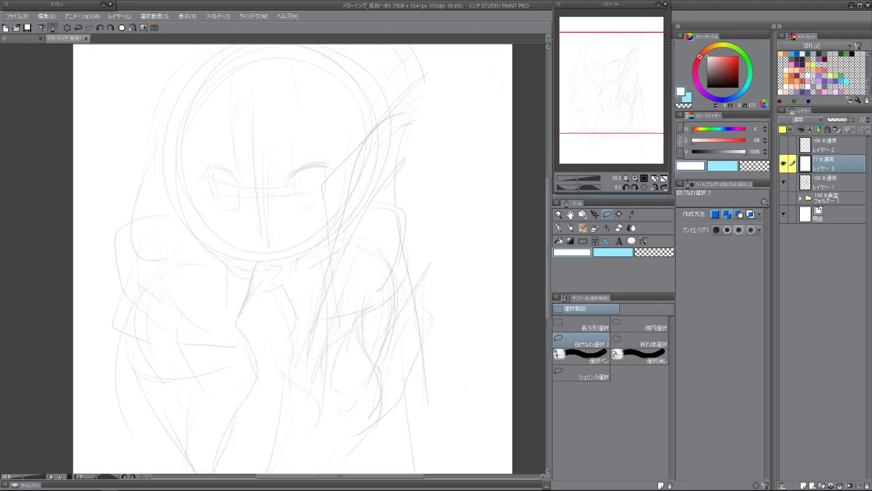
# Draw a darker vertical centre line and eye line on the face with the pencil over the faded rough.
pyautogui.press('p')
pyautogui.scroll(3, 272, 259)
pyautogui.moveTo(265, 129); pyautogui.dragTo(266, 211)
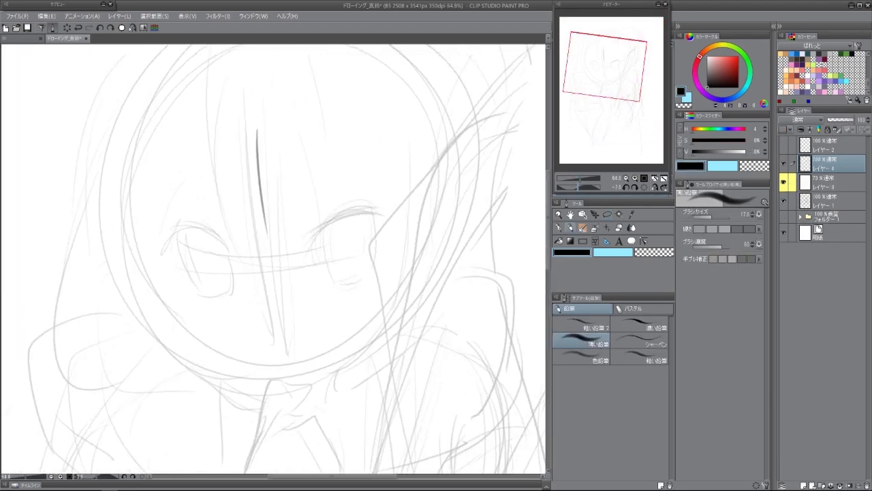
pyautogui.scroll(-2, 272, 259)
pyautogui.hotkey('ctrl', 'z')
pyautogui.moveTo(249, 155)
pyautogui.mouseDown()
pyautogui.moveTo(276, 301)
pyautogui.moveTo(293, 338)
pyautogui.mouseUp()
pyautogui.moveTo(243, 273); pyautogui.dragTo(329, 254)
pyautogui.moveTo(287, 287); pyautogui.dragTo(287, 271)
# Draw the side of the head, the tapered jawline and both ears over the faded rough.
pyautogui.moveTo(139, 108); pyautogui.dragTo(163, 226)
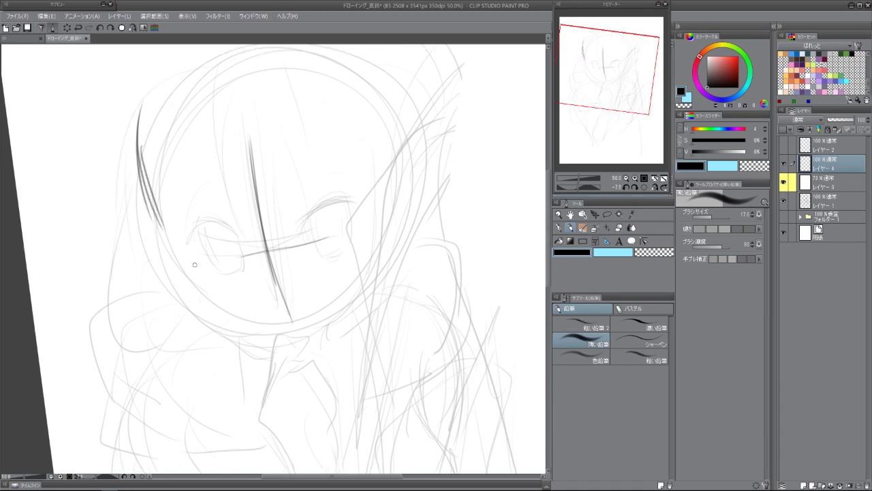
pyautogui.moveTo(194, 264); pyautogui.dragTo(194, 244)
pyautogui.moveTo(143, 78)
pyautogui.mouseDown()
pyautogui.moveTo(170, 211)
pyautogui.moveTo(210, 293)
pyautogui.moveTo(305, 336)
pyautogui.moveTo(372, 275)
pyautogui.mouseUp()
pyautogui.moveTo(173, 237); pyautogui.dragTo(186, 264)
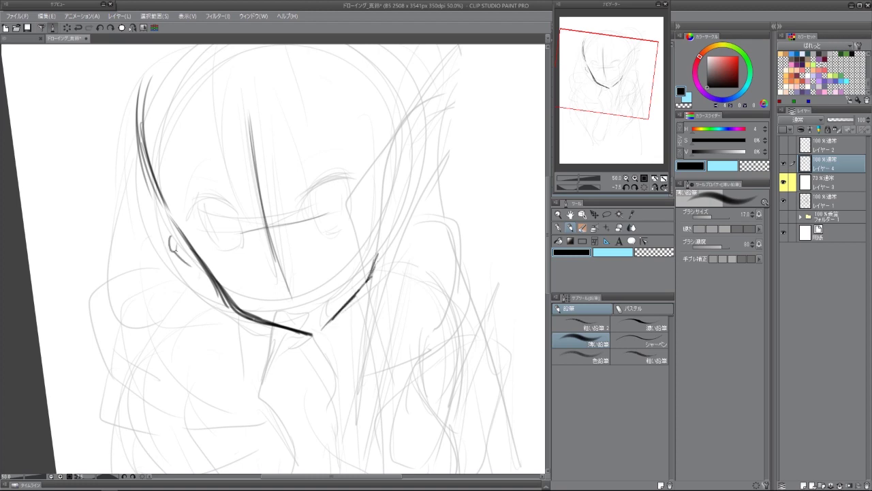
pyautogui.moveTo(405, 173); pyautogui.dragTo(396, 227)
pyautogui.scroll(-1, 401, 205)
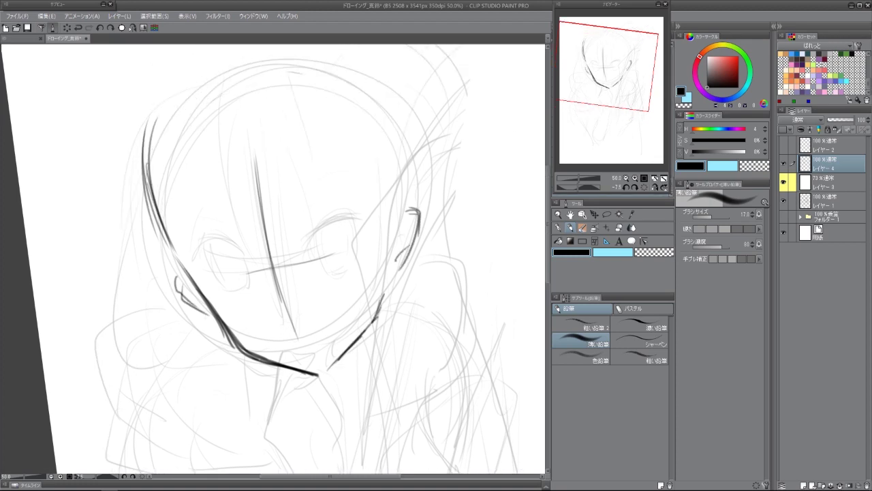
# Add a new layer directly above the faded rough sketch layer for the body.
pyautogui.hotkey('ctrl', 't')
pyautogui.press('Escape')
pyautogui.click(824, 182)
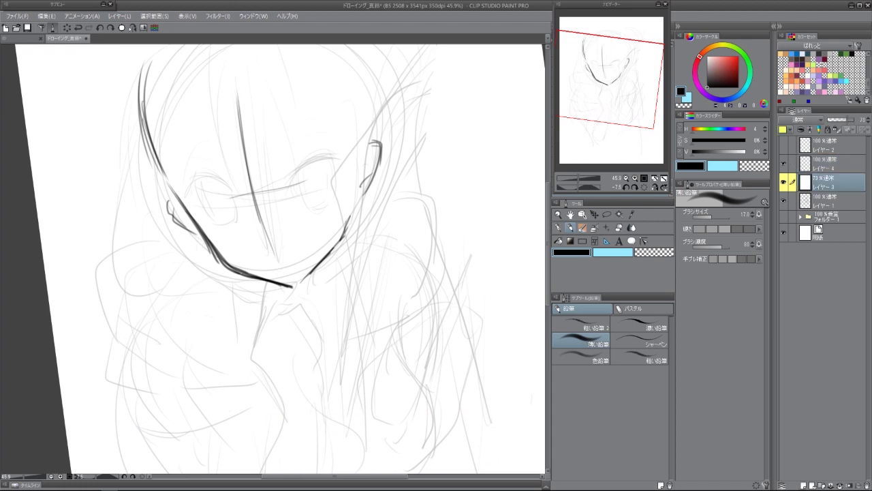
pyautogui.hotkey('ctrl', 'shift', 'n')
# Draw the neck, collar and both shoulder curves on the new body layer.
pyautogui.scroll(-1, 273, 259)
pyautogui.scroll(1, 272, 259)
pyautogui.moveTo(296, 182); pyautogui.dragTo(293, 205)
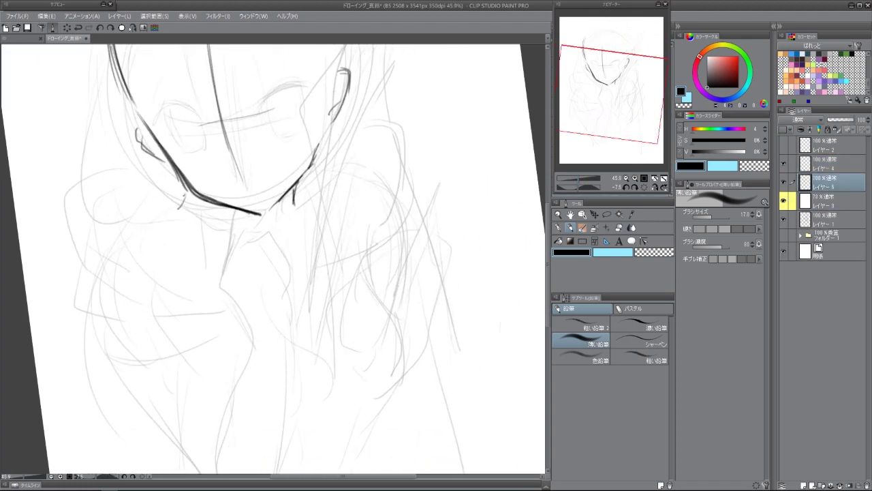
pyautogui.moveTo(262, 243); pyautogui.dragTo(217, 251)
pyautogui.moveTo(140, 247); pyautogui.dragTo(107, 342)
pyautogui.moveTo(120, 261); pyautogui.dragTo(126, 333)
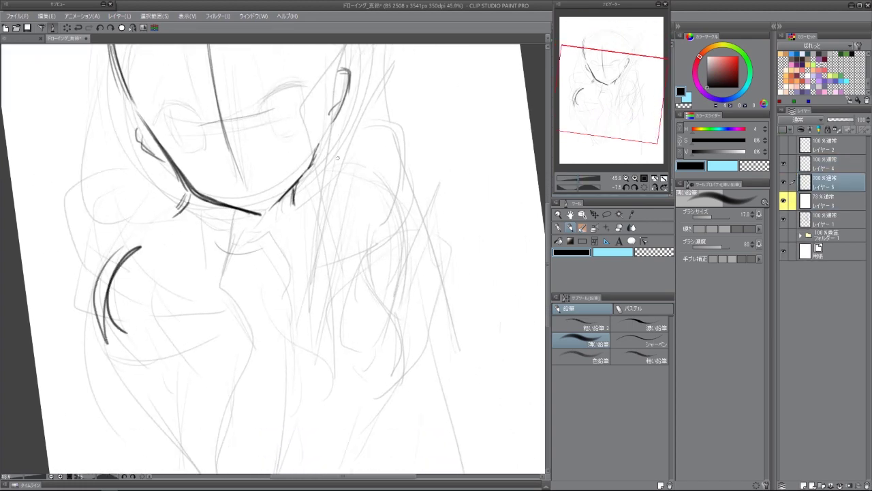
pyautogui.moveTo(340, 163); pyautogui.dragTo(409, 238)
pyautogui.moveTo(358, 174); pyautogui.dragTo(405, 283)
pyautogui.scroll(-3, 272, 258)
pyautogui.hotkey('ctrl', '0')
pyautogui.scroll(-3, 272, 259)
pyautogui.scroll(3, 279, 258)
pyautogui.moveTo(207, 149); pyautogui.dragTo(218, 206)
pyautogui.hotkey('ctrl', 'z')
pyautogui.hotkey('ctrl', 'z')
pyautogui.press('e')
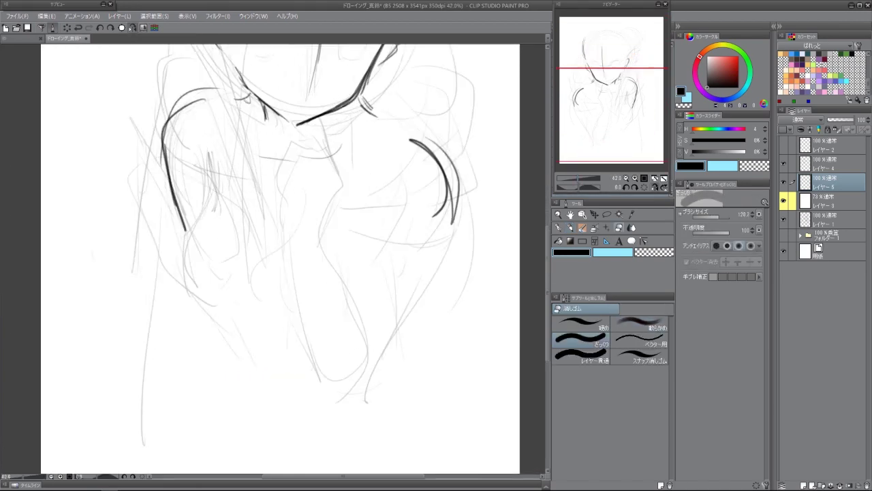
pyautogui.press('p')
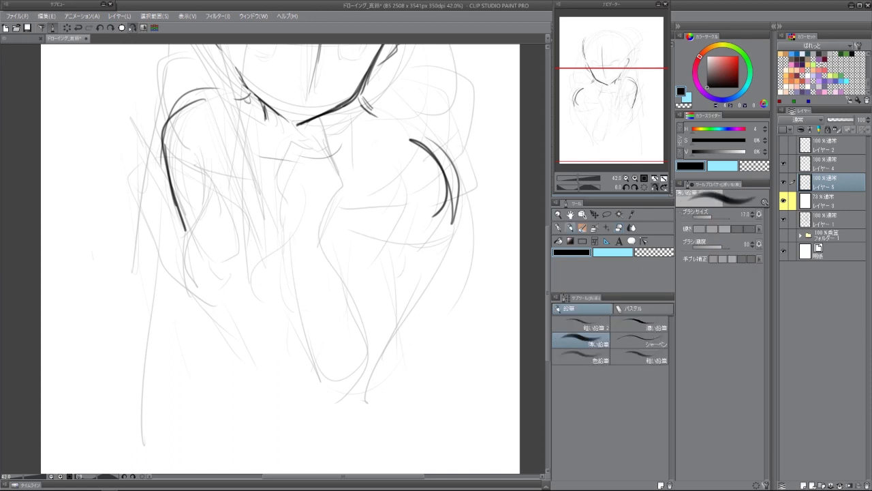
pyautogui.moveTo(204, 197); pyautogui.dragTo(180, 274)
pyautogui.moveTo(235, 153); pyautogui.dragTo(188, 276)
pyautogui.hotkey('ctrl', 'z')
pyautogui.hotkey('ctrl', 'z')
pyautogui.moveTo(206, 146); pyautogui.dragTo(180, 282)
pyautogui.moveTo(204, 202); pyautogui.dragTo(181, 305)
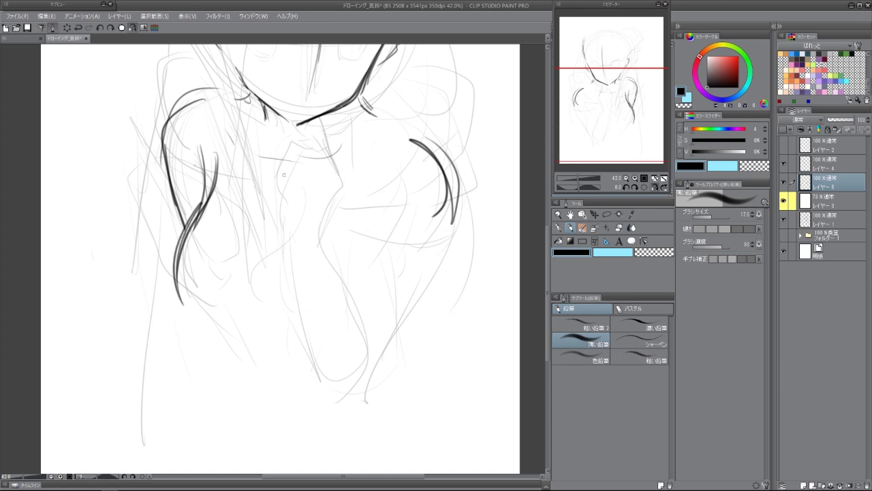
pyautogui.moveTo(205, 194)
pyautogui.mouseDown()
pyautogui.moveTo(179, 293)
pyautogui.moveTo(175, 249)
pyautogui.mouseUp()
pyautogui.hotkey('ctrl', 'z')
pyautogui.hotkey('ctrl', 'z')
pyautogui.hotkey('ctrl', 'z')
# Sketch short contour strokes for both arms and the hand beneath the chin.
pyautogui.moveTo(195, 219); pyautogui.dragTo(171, 294)
pyautogui.moveTo(276, 177); pyautogui.dragTo(270, 229)
pyautogui.moveTo(306, 183); pyautogui.dragTo(283, 242)
pyautogui.moveTo(440, 202); pyautogui.dragTo(414, 257)
pyautogui.press('h')
# Outline the hand under the chin as a simple diamond-shaped block.
pyautogui.moveTo(232, 201)
pyautogui.mouseDown()
pyautogui.moveTo(265, 266)
pyautogui.moveTo(262, 165)
pyautogui.moveTo(240, 194)
pyautogui.mouseUp()
pyautogui.moveTo(276, 164); pyautogui.dragTo(305, 220)
pyautogui.moveTo(305, 221); pyautogui.dragTo(294, 268)
pyautogui.moveTo(242, 196); pyautogui.dragTo(260, 154)
pyautogui.moveTo(257, 143); pyautogui.dragTo(279, 161)
pyautogui.moveTo(234, 199); pyautogui.dragTo(266, 274)
pyautogui.moveTo(304, 213); pyautogui.dragTo(263, 271)
# Draw the forearm descending from the chin hand, along with the adjoining upper arm's contours.
pyautogui.moveTo(244, 301); pyautogui.dragTo(199, 408)
pyautogui.moveTo(297, 275); pyautogui.dragTo(263, 407)
pyautogui.moveTo(188, 361); pyautogui.dragTo(137, 199)
pyautogui.moveTo(175, 174)
pyautogui.mouseDown()
pyautogui.moveTo(210, 143)
pyautogui.moveTo(120, 256)
pyautogui.moveTo(202, 406)
pyautogui.mouseUp()
pyautogui.moveTo(201, 217); pyautogui.dragTo(197, 231)
pyautogui.moveTo(202, 235)
pyautogui.mouseDown()
pyautogui.moveTo(228, 314)
pyautogui.moveTo(201, 402)
pyautogui.mouseUp()
# Sketch the elbow below the forearm and join it to the upper arm's outer contour.
pyautogui.moveTo(204, 368); pyautogui.dragTo(227, 454)
pyautogui.moveTo(226, 400); pyautogui.dragTo(196, 434)
pyautogui.moveTo(204, 341)
pyautogui.mouseDown()
pyautogui.moveTo(243, 458)
pyautogui.moveTo(263, 470)
pyautogui.mouseUp()
pyautogui.moveTo(229, 334)
pyautogui.mouseDown()
pyautogui.moveTo(215, 362)
pyautogui.moveTo(208, 456)
pyautogui.mouseUp()
pyautogui.moveTo(153, 302); pyautogui.dragTo(191, 428)
pyautogui.moveTo(169, 328); pyautogui.dragTo(204, 449)
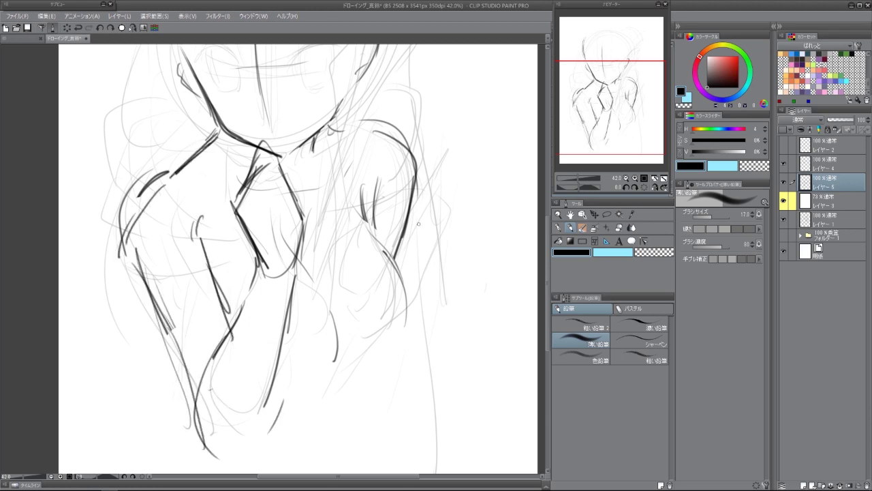
# Add contour strokes for the other arm's hand, forearm and outer edge.
pyautogui.moveTo(304, 263); pyautogui.dragTo(328, 257)
pyautogui.moveTo(338, 279)
pyautogui.mouseDown()
pyautogui.moveTo(361, 376)
pyautogui.moveTo(345, 381)
pyautogui.moveTo(349, 368)
pyautogui.mouseUp()
pyautogui.moveTo(211, 269); pyautogui.dragTo(231, 303)
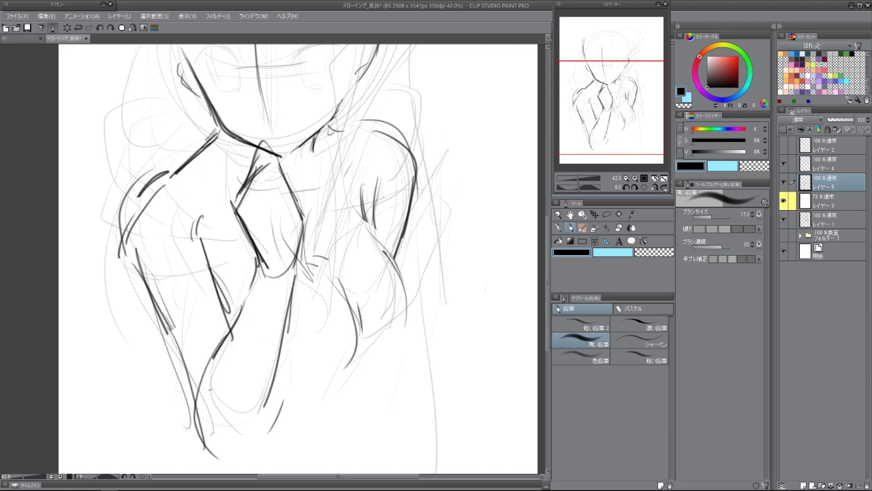
pyautogui.moveTo(413, 240); pyautogui.dragTo(404, 288)
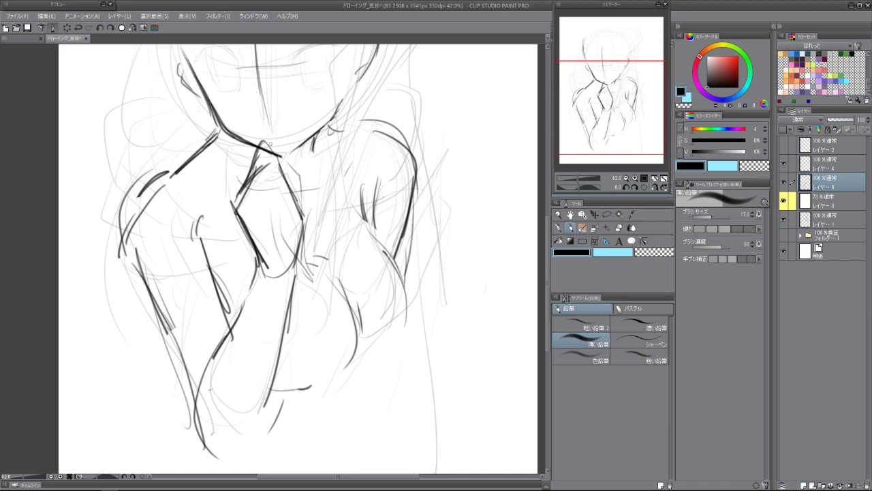
# Redraw the shoulder slope and the upper arm contours on the chin-supporting side, working in the mirrored view.
pyautogui.scroll(-2, 271, 144)
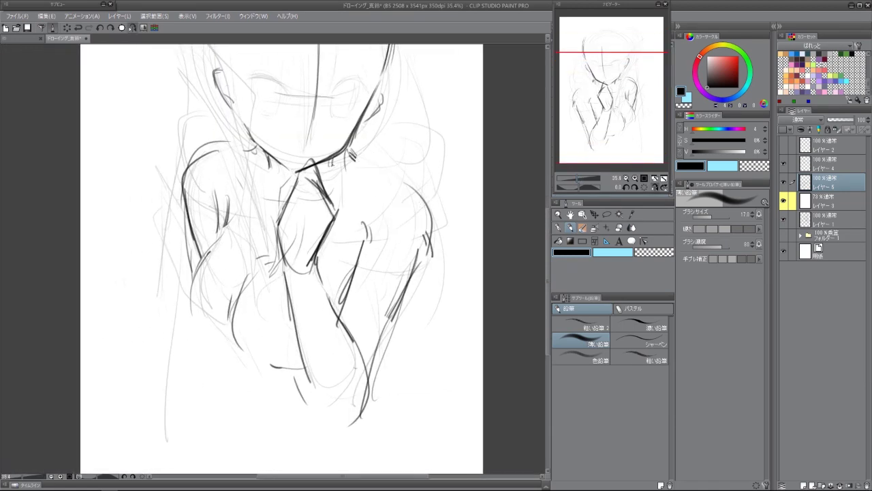
pyautogui.moveTo(423, 183)
pyautogui.mouseDown()
pyautogui.moveTo(385, 239)
pyautogui.moveTo(388, 273)
pyautogui.mouseUp()
pyautogui.hotkey('ctrl', 'z')
pyautogui.hotkey('ctrl', 'z')
pyautogui.moveTo(364, 167); pyautogui.dragTo(410, 213)
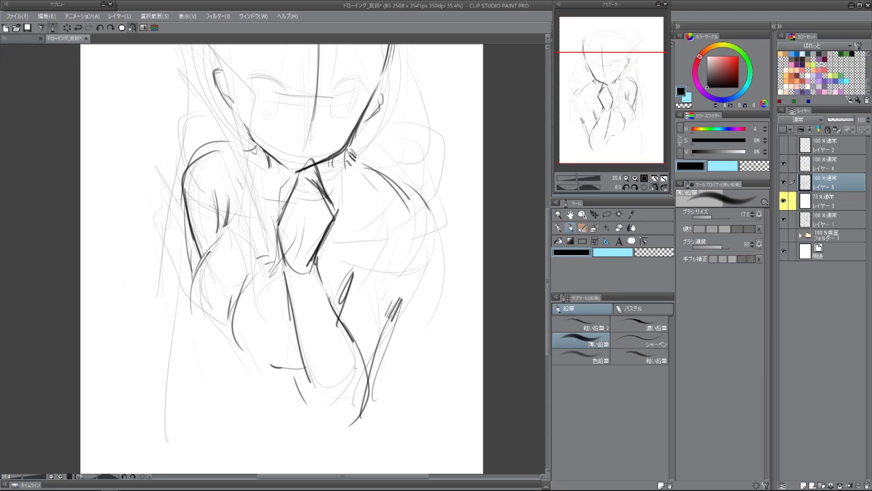
pyautogui.moveTo(402, 179); pyautogui.dragTo(395, 320)
pyautogui.moveTo(361, 222); pyautogui.dragTo(344, 298)
pyautogui.moveTo(354, 255); pyautogui.dragTo(344, 300)
# Rework the opposite shoulder and arm contours, checking the figure in both normal and mirrored views.
pyautogui.moveTo(245, 127); pyautogui.dragTo(212, 163)
pyautogui.moveTo(190, 259)
pyautogui.mouseDown()
pyautogui.moveTo(233, 137)
pyautogui.moveTo(195, 198)
pyautogui.moveTo(183, 247)
pyautogui.mouseUp()
pyautogui.press('h')
pyautogui.scroll(1, 263, 259)
pyautogui.moveTo(380, 198); pyautogui.dragTo(330, 320)
pyautogui.scroll(-5, 264, 259)
pyautogui.press('h')
pyautogui.scroll(6, 263, 259)
pyautogui.scroll(-3, 263, 259)
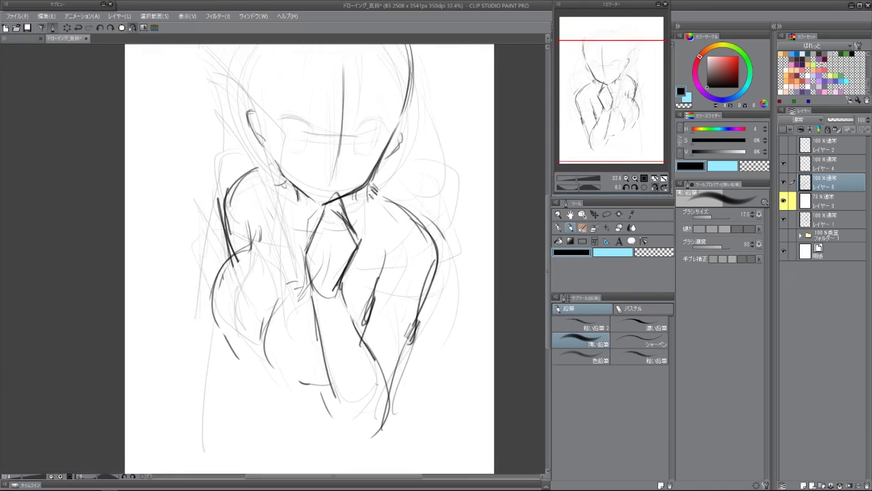
# Sketch the folded arm's outer contour and the forearm crossing beneath the chest in the mirrored view.
pyautogui.moveTo(224, 213); pyautogui.dragTo(217, 285)
pyautogui.moveTo(223, 235); pyautogui.dragTo(244, 390)
pyautogui.moveTo(223, 208); pyautogui.dragTo(212, 300)
pyautogui.moveTo(211, 218); pyautogui.dragTo(254, 392)
pyautogui.moveTo(263, 433); pyautogui.dragTo(287, 442)
pyautogui.moveTo(253, 349); pyautogui.dragTo(304, 412)
pyautogui.moveTo(212, 239); pyautogui.dragTo(245, 350)
pyautogui.moveTo(235, 185); pyautogui.dragTo(221, 266)
pyautogui.moveTo(247, 361)
pyautogui.mouseDown()
pyautogui.moveTo(311, 446)
pyautogui.moveTo(225, 436)
pyautogui.moveTo(318, 355)
pyautogui.mouseUp()
# Reinforce the folded arm's shoulder, upper arm and outer body contour with overlapping strokes.
pyautogui.moveTo(376, 91); pyautogui.dragTo(426, 146)
pyautogui.moveTo(409, 106); pyautogui.dragTo(423, 204)
pyautogui.moveTo(422, 150); pyautogui.dragTo(429, 272)
pyautogui.moveTo(386, 146)
pyautogui.mouseDown()
pyautogui.moveTo(419, 163)
pyautogui.moveTo(437, 249)
pyautogui.mouseUp()
pyautogui.moveTo(348, 199); pyautogui.dragTo(380, 286)
pyautogui.moveTo(434, 137); pyautogui.dragTo(415, 295)
pyautogui.moveTo(419, 242); pyautogui.dragTo(373, 329)
# Sketch the curved chest contours between the raised forearm and the folded arm.
pyautogui.moveTo(337, 283); pyautogui.dragTo(399, 274)
pyautogui.moveTo(301, 314)
pyautogui.mouseDown()
pyautogui.moveTo(376, 275)
pyautogui.moveTo(353, 347)
pyautogui.moveTo(268, 359)
pyautogui.mouseUp()
pyautogui.moveTo(374, 176); pyautogui.dragTo(376, 244)
pyautogui.moveTo(344, 210); pyautogui.dragTo(382, 332)
pyautogui.moveTo(388, 239); pyautogui.dragTo(337, 333)
pyautogui.moveTo(333, 306); pyautogui.dragTo(279, 341)
pyautogui.moveTo(347, 228); pyautogui.dragTo(304, 337)
pyautogui.hotkey('ctrl', 'z')
pyautogui.moveTo(395, 225); pyautogui.dragTo(358, 313)
pyautogui.moveTo(373, 304); pyautogui.dragTo(379, 314)
# Refine the chest curves and the crossing forearm in the mirrored view, checking the whole figure in normal view.
pyautogui.press('h')
pyautogui.moveTo(171, 229); pyautogui.dragTo(162, 327)
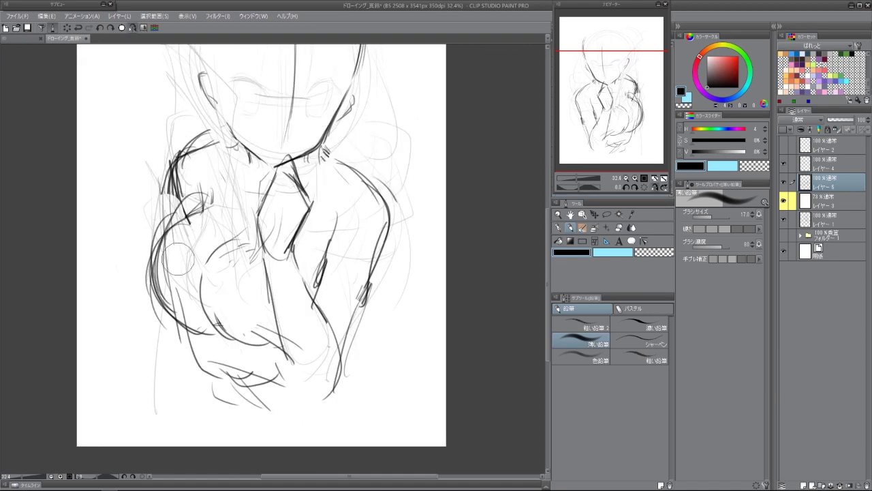
pyautogui.hotkey('ctrl', 'z')
pyautogui.moveTo(254, 216); pyautogui.dragTo(216, 321)
pyautogui.moveTo(257, 274); pyautogui.dragTo(221, 347)
pyautogui.moveTo(172, 225); pyautogui.dragTo(178, 334)
pyautogui.moveTo(153, 232)
pyautogui.mouseDown()
pyautogui.moveTo(203, 323)
pyautogui.moveTo(216, 374)
pyautogui.mouseUp()
pyautogui.moveTo(170, 177)
pyautogui.mouseDown()
pyautogui.moveTo(168, 229)
pyautogui.moveTo(181, 282)
pyautogui.mouseUp()
pyautogui.moveTo(191, 354); pyautogui.dragTo(259, 376)
pyautogui.press('h')
pyautogui.scroll(-3, 272, 245)
pyautogui.scroll(2, 272, 245)
pyautogui.scroll(-3, 301, 166)
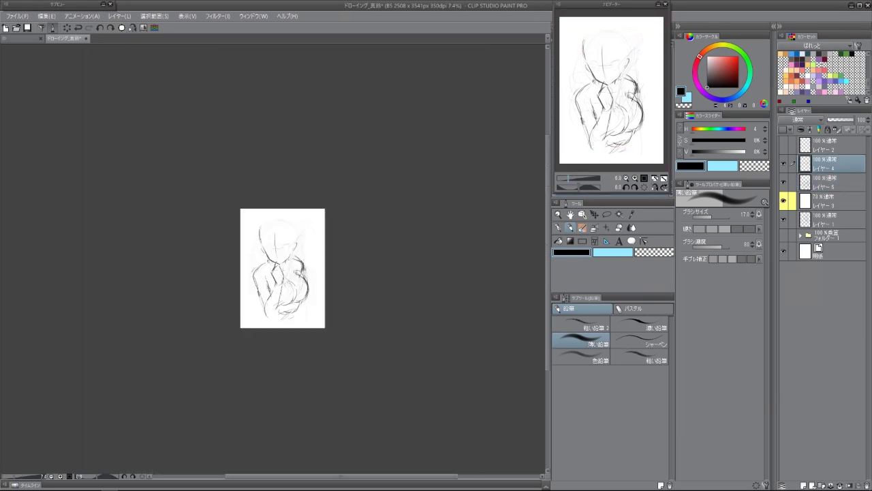
# Erase the dark vertical guideline through the middle of the face.
pyautogui.scroll(5, 301, 167)
pyautogui.press('e')
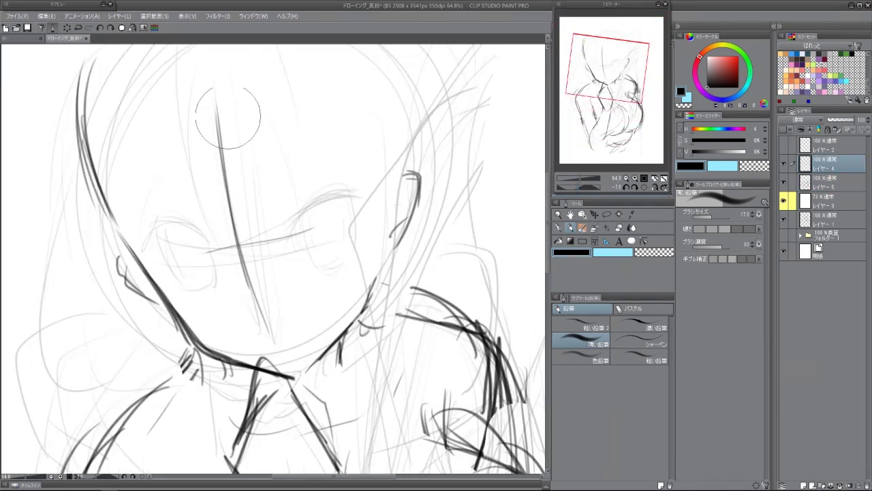
pyautogui.moveTo(224, 97); pyautogui.dragTo(282, 312)
# Draw the eye nearer the visible ear with its eyebrow, upper lashes, iris and lower lid.
pyautogui.press('p')
pyautogui.moveTo(300, 161); pyautogui.dragTo(342, 147)
pyautogui.moveTo(301, 209)
pyautogui.mouseDown()
pyautogui.moveTo(368, 187)
pyautogui.moveTo(286, 243)
pyautogui.mouseUp()
pyautogui.moveTo(353, 194); pyautogui.dragTo(370, 199)
pyautogui.moveTo(361, 194); pyautogui.dragTo(390, 203)
pyautogui.moveTo(322, 208)
pyautogui.mouseDown()
pyautogui.moveTo(314, 250)
pyautogui.moveTo(324, 262)
pyautogui.mouseUp()
pyautogui.moveTo(361, 199)
pyautogui.mouseDown()
pyautogui.moveTo(358, 253)
pyautogui.moveTo(349, 250)
pyautogui.mouseUp()
pyautogui.moveTo(324, 197)
pyautogui.mouseDown()
pyautogui.moveTo(327, 224)
pyautogui.moveTo(386, 197)
pyautogui.mouseUp()
pyautogui.moveTo(312, 197)
pyautogui.mouseDown()
pyautogui.moveTo(349, 186)
pyautogui.moveTo(327, 259)
pyautogui.moveTo(338, 271)
pyautogui.mouseUp()
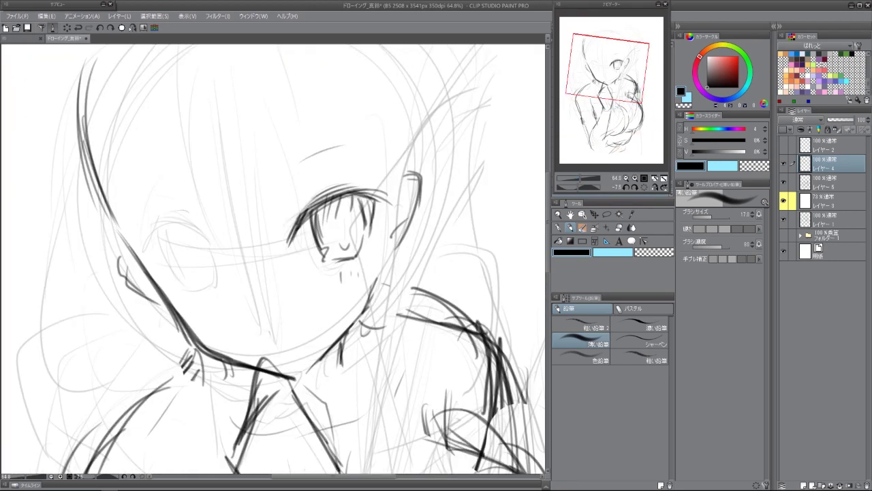
# Draw the matching second eye beside the cheek line with lashes, iris, highlights and lower lid.
pyautogui.moveTo(156, 241)
pyautogui.mouseDown()
pyautogui.moveTo(209, 238)
pyautogui.moveTo(225, 253)
pyautogui.moveTo(154, 287)
pyautogui.moveTo(229, 251)
pyautogui.moveTo(157, 284)
pyautogui.mouseUp()
pyautogui.moveTo(140, 240); pyautogui.dragTo(162, 287)
pyautogui.moveTo(224, 247); pyautogui.dragTo(226, 275)
pyautogui.moveTo(169, 250); pyautogui.dragTo(193, 295)
pyautogui.moveTo(225, 256); pyautogui.dragTo(227, 277)
pyautogui.moveTo(210, 299); pyautogui.dragTo(226, 290)
pyautogui.moveTo(175, 240); pyautogui.dragTo(184, 252)
pyautogui.moveTo(192, 242); pyautogui.dragTo(193, 250)
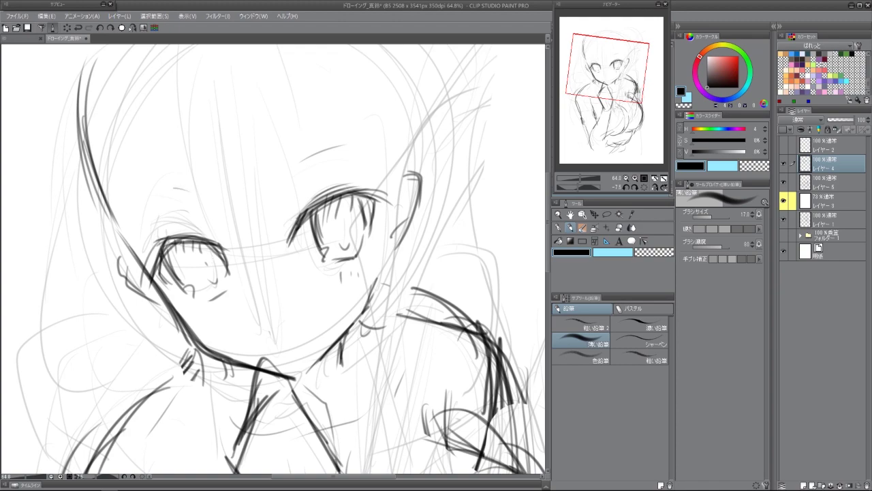
pyautogui.scroll(-3, 193, 193)
pyautogui.scroll(3, 267, 309)
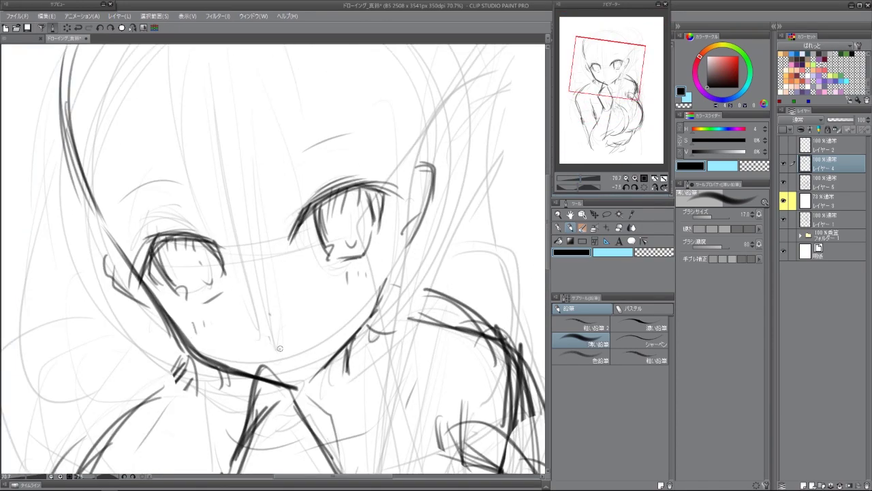
pyautogui.scroll(-3, 304, 337)
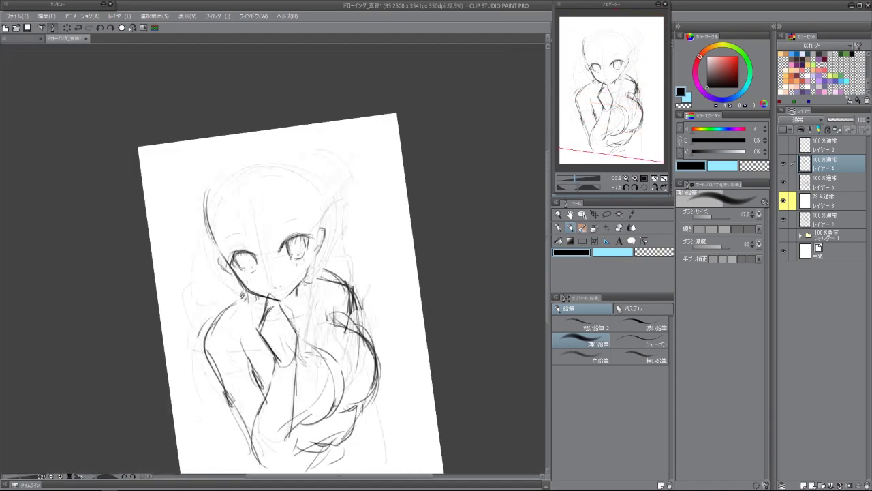
# Sketch the central fringe strands from the crown down to the eyes on a new layer.
pyautogui.hotkey('ctrl', '@')
pyautogui.scroll(1, 304, 337)
pyautogui.moveTo(248, 157); pyautogui.dragTo(265, 226)
pyautogui.moveTo(286, 90); pyautogui.dragTo(318, 218)
pyautogui.moveTo(240, 83); pyautogui.dragTo(258, 235)
pyautogui.hotkey('ctrl', 'z')
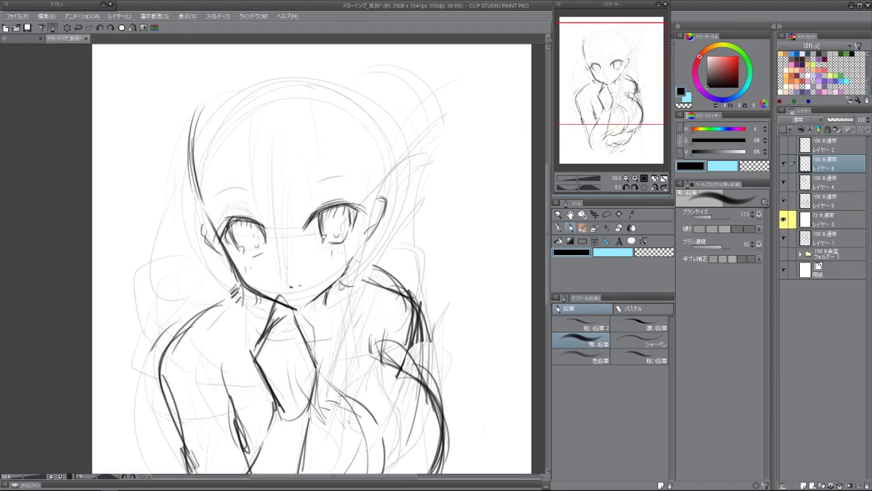
pyautogui.moveTo(285, 80); pyautogui.dragTo(259, 197)
pyautogui.moveTo(263, 99); pyautogui.dragTo(256, 231)
pyautogui.moveTo(264, 153); pyautogui.dragTo(271, 237)
pyautogui.moveTo(286, 94)
pyautogui.mouseDown()
pyautogui.moveTo(313, 158)
pyautogui.moveTo(319, 222)
pyautogui.mouseUp()
pyautogui.moveTo(321, 132); pyautogui.dragTo(312, 222)
pyautogui.moveTo(332, 105)
pyautogui.mouseDown()
pyautogui.moveTo(312, 149)
pyautogui.moveTo(317, 219)
pyautogui.mouseUp()
pyautogui.moveTo(345, 140); pyautogui.dragTo(333, 201)
pyautogui.moveTo(247, 92); pyautogui.dragTo(220, 222)
pyautogui.moveTo(233, 132); pyautogui.dragTo(224, 228)
pyautogui.moveTo(211, 175); pyautogui.dragTo(205, 237)
pyautogui.click(831, 181)
pyautogui.hotkey('ctrl', 'z')
pyautogui.hotkey('ctrl', 'z')
pyautogui.hotkey('ctrl', 'z')
# Sketch the side locks framing both sides of the face down past the eyes.
pyautogui.moveTo(232, 85); pyautogui.dragTo(202, 219)
pyautogui.moveTo(209, 111); pyautogui.dragTo(205, 272)
pyautogui.moveTo(219, 169); pyautogui.dragTo(216, 280)
pyautogui.moveTo(356, 89); pyautogui.dragTo(331, 232)
pyautogui.moveTo(368, 166); pyautogui.dragTo(349, 273)
pyautogui.moveTo(363, 197); pyautogui.dragTo(341, 300)
pyautogui.moveTo(217, 141); pyautogui.dragTo(207, 290)
# Sketch the outer hair contour over the crown and thicken the locks around the face.
pyautogui.moveTo(210, 105); pyautogui.dragTo(187, 211)
pyautogui.moveTo(233, 86); pyautogui.dragTo(193, 195)
pyautogui.moveTo(226, 176); pyautogui.dragTo(214, 238)
pyautogui.moveTo(206, 117); pyautogui.dragTo(194, 251)
pyautogui.moveTo(238, 87); pyautogui.dragTo(188, 263)
pyautogui.moveTo(200, 148); pyautogui.dragTo(189, 300)
pyautogui.moveTo(210, 114)
pyautogui.mouseDown()
pyautogui.moveTo(341, 68)
pyautogui.moveTo(388, 95)
pyautogui.mouseUp()
pyautogui.moveTo(244, 67); pyautogui.dragTo(176, 185)
pyautogui.moveTo(367, 72)
pyautogui.mouseDown()
pyautogui.moveTo(400, 158)
pyautogui.moveTo(353, 264)
pyautogui.mouseUp()
pyautogui.moveTo(366, 182); pyautogui.dragTo(342, 296)
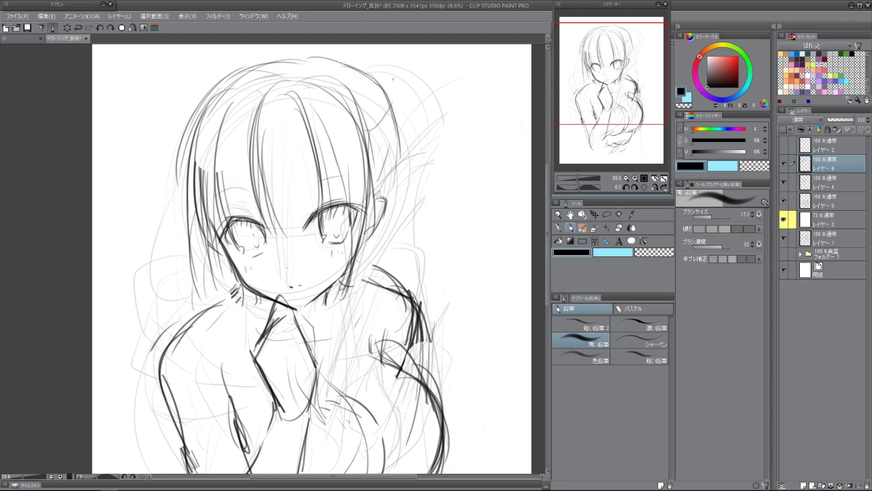
# Start the side ponytail with a curved strand and sketch long locks falling around the chin-supporting arm.
pyautogui.moveTo(404, 106); pyautogui.dragTo(436, 193)
pyautogui.scroll(-3, 311, 261)
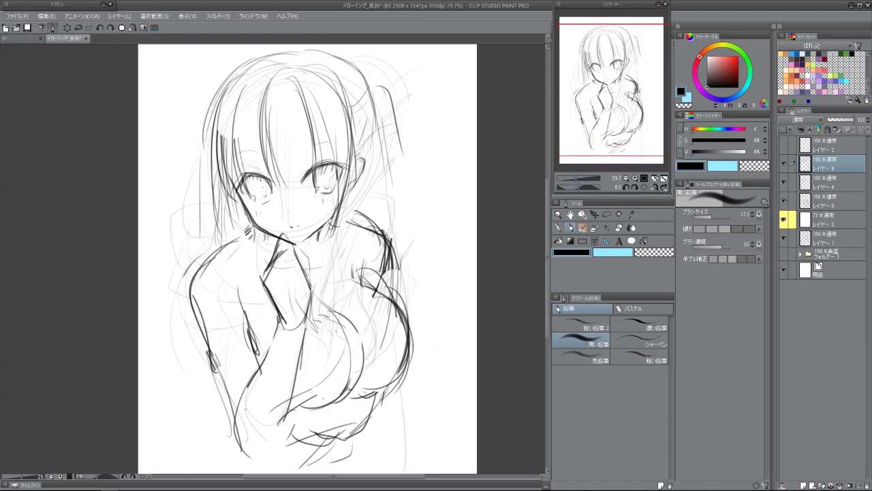
pyautogui.moveTo(242, 237); pyautogui.dragTo(214, 418)
pyautogui.moveTo(236, 357); pyautogui.dragTo(164, 460)
pyautogui.moveTo(186, 333); pyautogui.dragTo(171, 429)
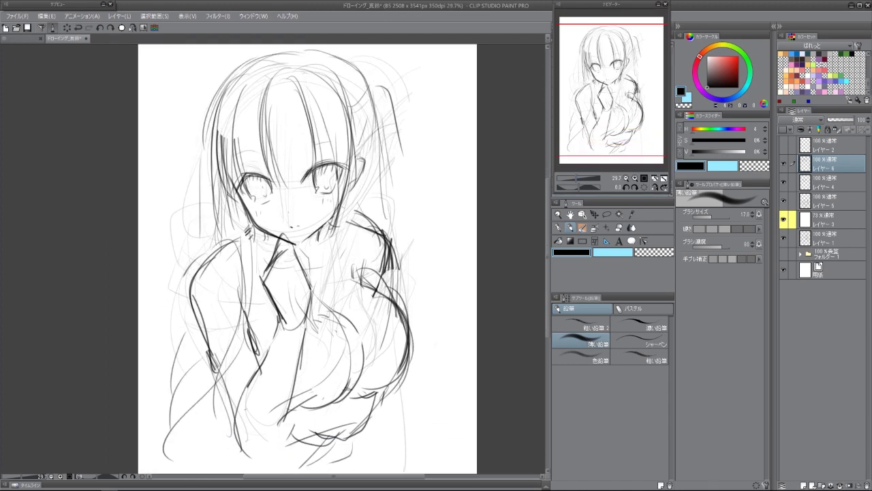
# Sketch long wavy locks flowing down both sides of the body in the mirrored view.
pyautogui.press('h')
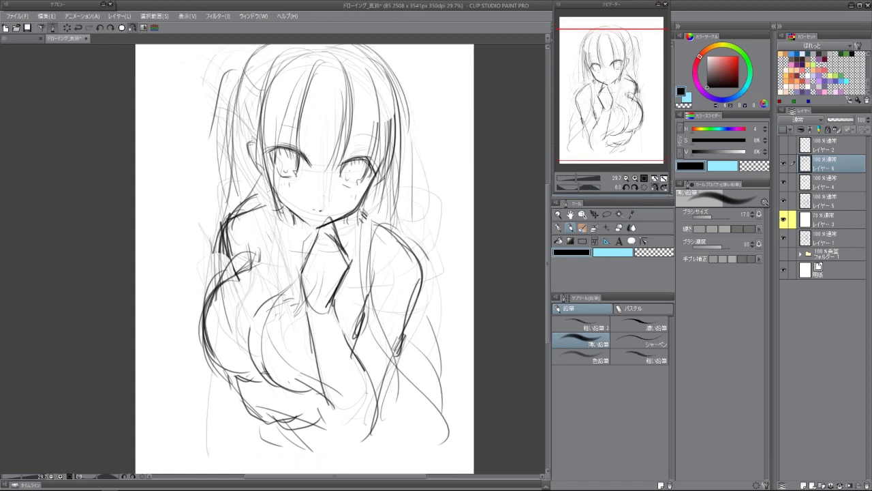
pyautogui.moveTo(225, 232); pyautogui.dragTo(146, 368)
pyautogui.moveTo(205, 283); pyautogui.dragTo(179, 395)
pyautogui.moveTo(181, 320); pyautogui.dragTo(153, 415)
pyautogui.moveTo(221, 347); pyautogui.dragTo(167, 426)
pyautogui.moveTo(252, 307); pyautogui.dragTo(184, 446)
pyautogui.moveTo(218, 233); pyautogui.dragTo(206, 310)
pyautogui.moveTo(194, 339); pyautogui.dragTo(174, 436)
pyautogui.moveTo(409, 252); pyautogui.dragTo(453, 351)
pyautogui.moveTo(404, 322); pyautogui.dragTo(389, 406)
# Build up the side ponytail with long strands sweeping from its root past the shoulder.
pyautogui.moveTo(246, 69); pyautogui.dragTo(213, 173)
pyautogui.moveTo(237, 72); pyautogui.dragTo(206, 211)
pyautogui.moveTo(222, 95); pyautogui.dragTo(191, 261)
pyautogui.moveTo(234, 181); pyautogui.dragTo(186, 255)
pyautogui.moveTo(220, 170); pyautogui.dragTo(141, 316)
pyautogui.moveTo(222, 313); pyautogui.dragTo(162, 323)
pyautogui.press('h')
pyautogui.moveTo(345, 105); pyautogui.dragTo(334, 181)
pyautogui.moveTo(399, 176); pyautogui.dragTo(350, 282)
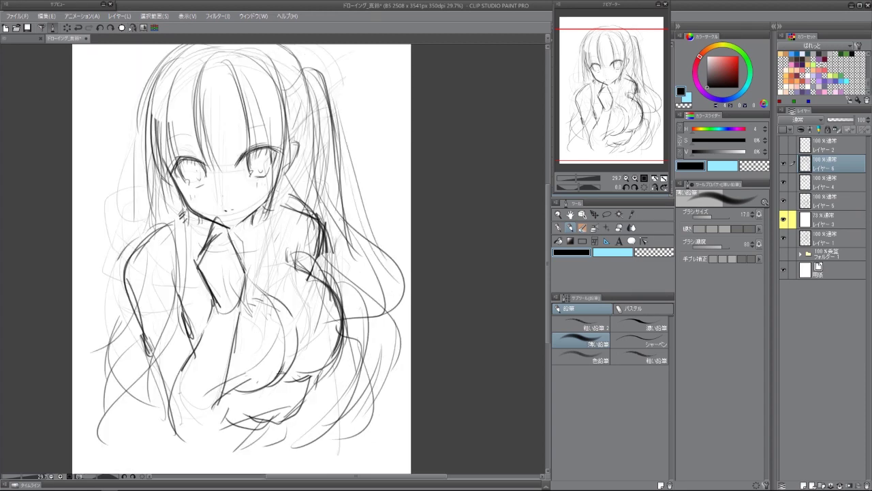
# Erase the central fringe strands and redraw the fringe across the forehead with cleaner strokes.
pyautogui.moveTo(193, 99); pyautogui.dragTo(266, 107)
pyautogui.scroll(2, 267, 107)
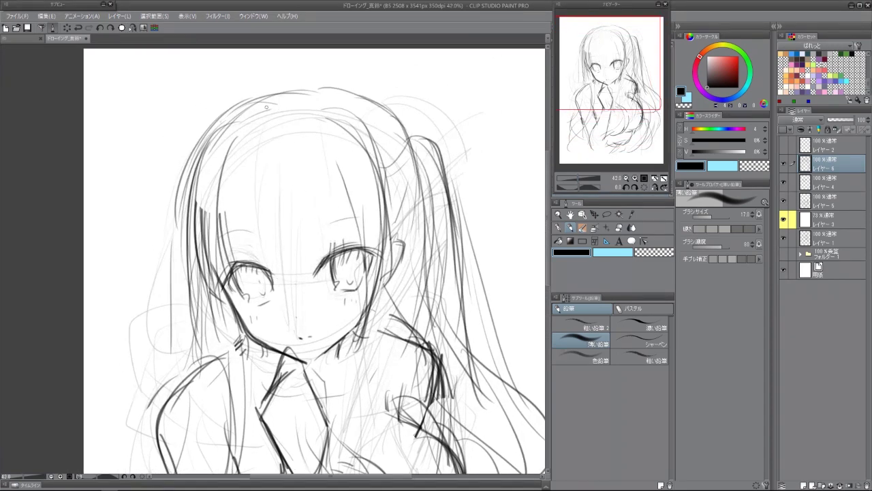
pyautogui.moveTo(270, 130); pyautogui.dragTo(254, 264)
pyautogui.moveTo(277, 168); pyautogui.dragTo(255, 285)
pyautogui.moveTo(292, 210); pyautogui.dragTo(269, 286)
pyautogui.moveTo(299, 113)
pyautogui.mouseDown()
pyautogui.moveTo(326, 282)
pyautogui.moveTo(377, 227)
pyautogui.mouseUp()
pyautogui.moveTo(360, 138); pyautogui.dragTo(372, 242)
pyautogui.moveTo(270, 134); pyautogui.dragTo(252, 273)
# Strengthen the crown's outline and the outer hair contour on both sides of the head.
pyautogui.moveTo(265, 107)
pyautogui.mouseDown()
pyautogui.moveTo(209, 277)
pyautogui.moveTo(331, 85)
pyautogui.mouseUp()
pyautogui.moveTo(320, 84); pyautogui.dragTo(379, 189)
pyautogui.moveTo(352, 93); pyautogui.dragTo(381, 183)
pyautogui.moveTo(258, 97)
pyautogui.mouseDown()
pyautogui.moveTo(186, 184)
pyautogui.moveTo(176, 301)
pyautogui.mouseUp()
pyautogui.scroll(-7, 272, 259)
pyautogui.scroll(6, 286, 293)
# Layer extra strands along the outer side hair opposite the ponytail.
pyautogui.moveTo(158, 255); pyautogui.dragTo(120, 361)
pyautogui.moveTo(109, 251); pyautogui.dragTo(160, 371)
pyautogui.moveTo(125, 315); pyautogui.dragTo(197, 375)
pyautogui.moveTo(102, 198); pyautogui.dragTo(131, 331)
pyautogui.moveTo(109, 232); pyautogui.dragTo(204, 375)
pyautogui.hotkey('ctrl', '@')
# Darken the hair's top contour and add more strands through the crown and side hair.
pyautogui.moveTo(266, 108); pyautogui.dragTo(187, 241)
pyautogui.moveTo(224, 124); pyautogui.dragTo(181, 263)
pyautogui.moveTo(236, 107)
pyautogui.mouseDown()
pyautogui.moveTo(193, 332)
pyautogui.moveTo(224, 382)
pyautogui.moveTo(286, 395)
pyautogui.moveTo(354, 368)
pyautogui.moveTo(381, 320)
pyautogui.mouseUp()
pyautogui.scroll(-3, 193, 345)
pyautogui.scroll(3, 272, 259)
pyautogui.moveTo(203, 170); pyautogui.dragTo(147, 334)
pyautogui.moveTo(189, 243); pyautogui.dragTo(154, 360)
pyautogui.moveTo(202, 320); pyautogui.dragTo(252, 377)
pyautogui.moveTo(232, 248); pyautogui.dragTo(150, 381)
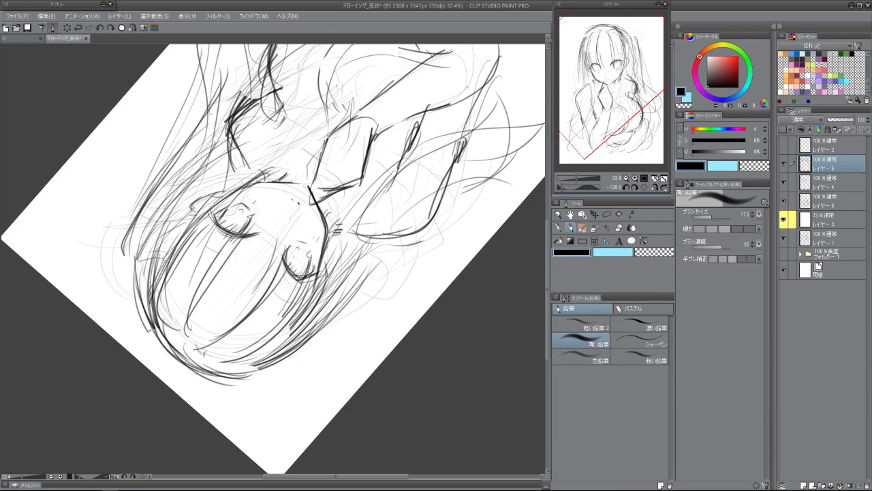
# Add finishing strands to the side hair between the temple and the cheek opposite the ponytail.
pyautogui.hotkey('ctrl', '@')
pyautogui.moveTo(204, 224)
pyautogui.mouseDown()
pyautogui.moveTo(169, 151)
pyautogui.moveTo(171, 310)
pyautogui.mouseUp()
pyautogui.hotkey('ctrl', 'z')
pyautogui.moveTo(235, 175); pyautogui.dragTo(189, 305)
pyautogui.moveTo(204, 228); pyautogui.dragTo(259, 353)
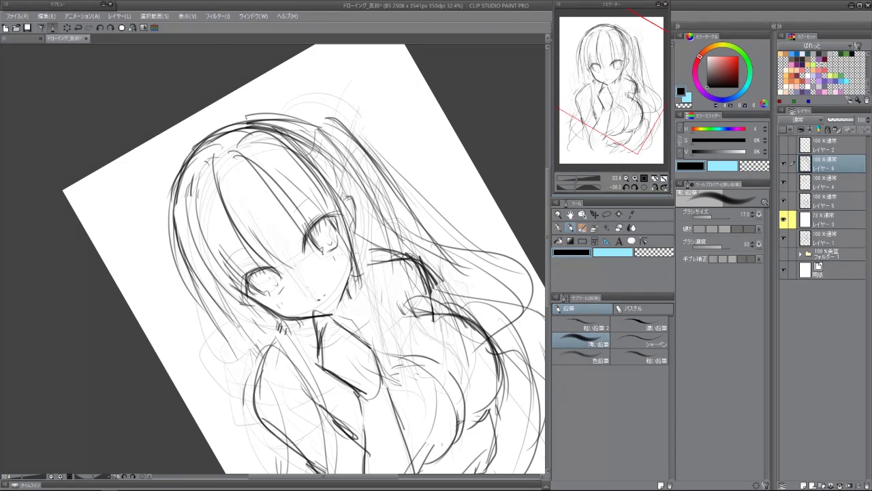
pyautogui.hotkey('ctrl', '@')
pyautogui.scroll(1, 296, 262)
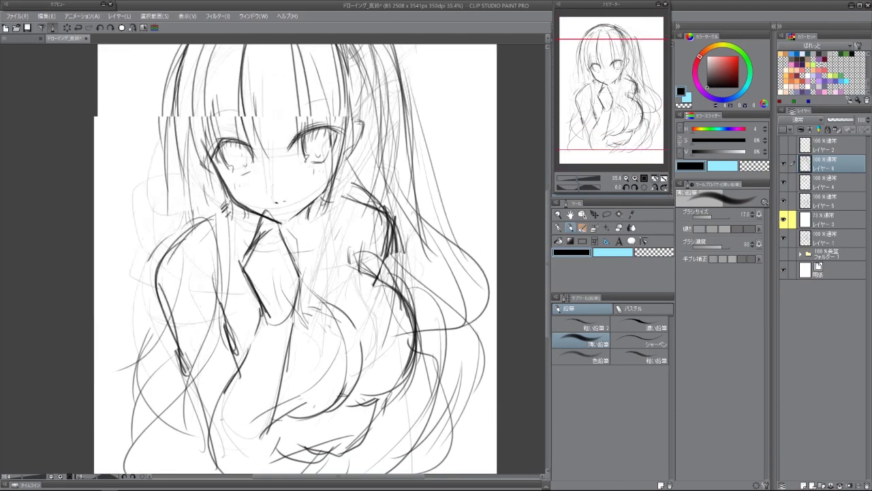
# Group the bottom rough sketch layer, レイヤー 1, into a folder named gomi.
pyautogui.hotkey('alt', '[')
pyautogui.hotkey('ctrl', 'g')
pyautogui.doubleClick(827, 234)
pyautogui.write('gomi')
pyautogui.press('Return')
# Move the white overlay layer above all the sketch layers and add a new drawing layer over it.
pyautogui.hotkey('alt', ']')
pyautogui.hotkey('ctrl', ']')
pyautogui.hotkey('ctrl', ']')
pyautogui.hotkey('ctrl', ']')
pyautogui.hotkey('ctrl', 'shift', 'n')
pyautogui.scroll(3, 296, 261)
pyautogui.scroll(1, 256, 129)
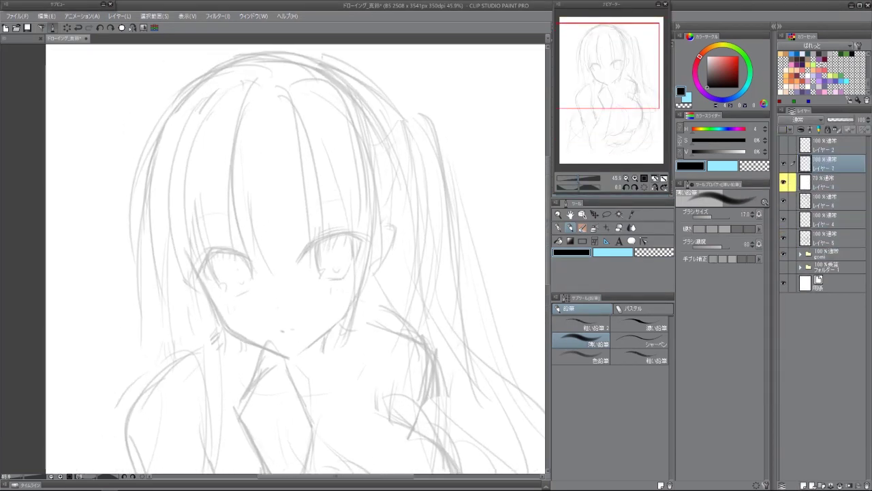
# Set the white overlay's opacity to 87% and draw two long fringe strands down between the eyes on the new layer.
pyautogui.scroll(-2, 266, 173)
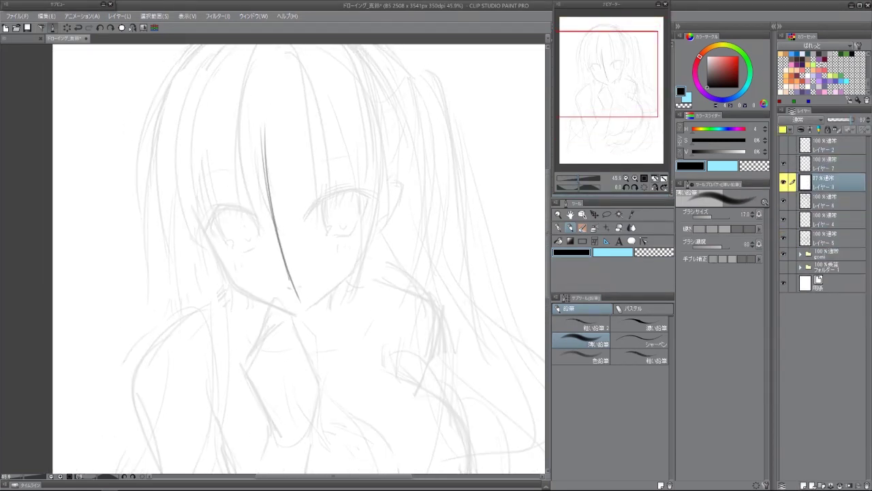
pyautogui.moveTo(258, 134); pyautogui.dragTo(294, 280)
pyautogui.moveTo(266, 155); pyautogui.dragTo(296, 270)
pyautogui.scroll(2, 272, 262)
# Trace the cheek, jaw and pointed chin, and outline the ears on both sides of the face.
pyautogui.moveTo(109, 78); pyautogui.dragTo(149, 202)
pyautogui.hotkey('ctrl', 'z')
pyautogui.moveTo(112, 98)
pyautogui.mouseDown()
pyautogui.moveTo(191, 272)
pyautogui.moveTo(215, 306)
pyautogui.moveTo(256, 331)
pyautogui.mouseUp()
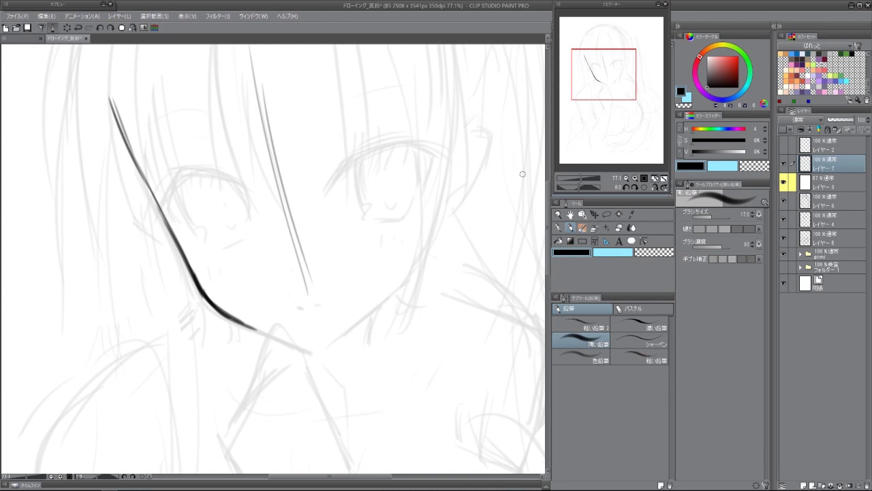
pyautogui.moveTo(219, 306)
pyautogui.mouseDown()
pyautogui.moveTo(318, 353)
pyautogui.moveTo(204, 259)
pyautogui.moveTo(197, 281)
pyautogui.moveTo(225, 225)
pyautogui.moveTo(194, 258)
pyautogui.moveTo(238, 331)
pyautogui.moveTo(283, 362)
pyautogui.mouseUp()
pyautogui.moveTo(282, 362)
pyautogui.mouseDown()
pyautogui.moveTo(194, 290)
pyautogui.moveTo(261, 287)
pyautogui.mouseUp()
pyautogui.moveTo(102, 210); pyautogui.dragTo(117, 249)
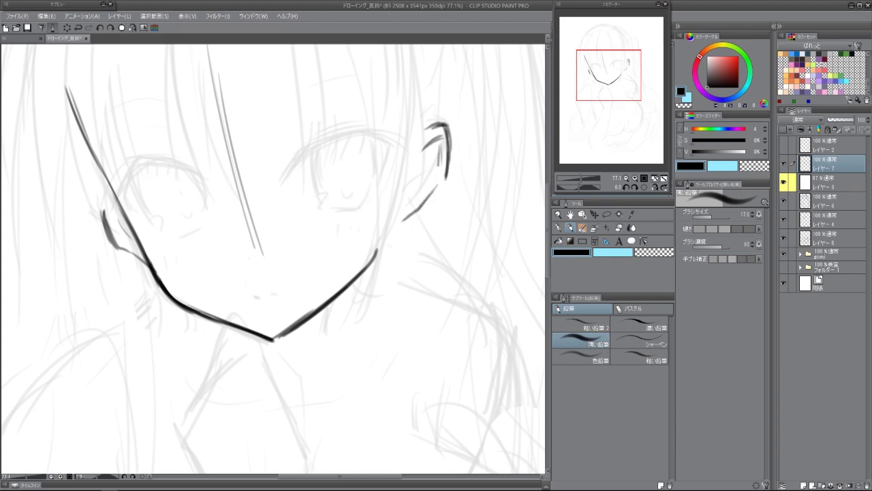
# Add another layer beneath the face linework and sketch the neck lines and collarbones below the jaw.
pyautogui.scroll(-3, 387, 231)
pyautogui.scroll(5, 212, 143)
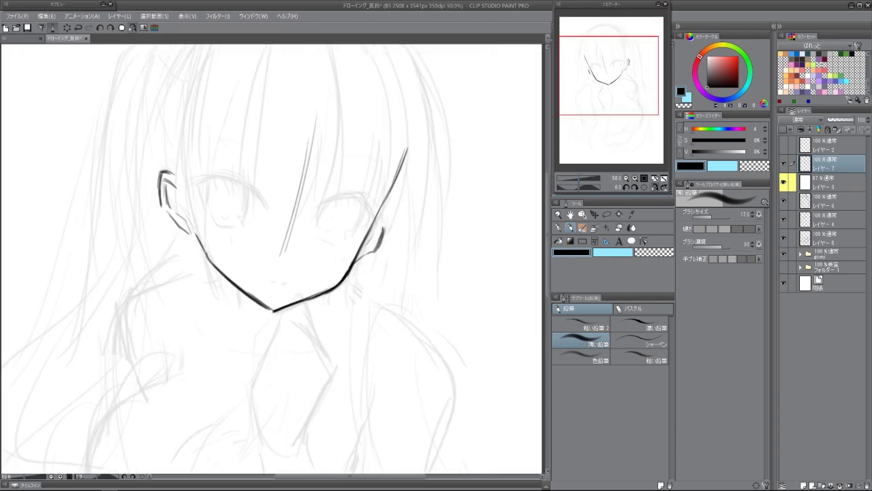
pyautogui.hotkey('ctrl', 'shift', 'n')
pyautogui.moveTo(213, 144)
pyautogui.mouseDown()
pyautogui.moveTo(204, 160)
pyautogui.moveTo(211, 170)
pyautogui.moveTo(238, 167)
pyautogui.mouseUp()
pyautogui.moveTo(346, 102); pyautogui.dragTo(344, 136)
pyautogui.moveTo(180, 136)
pyautogui.mouseDown()
pyautogui.moveTo(191, 179)
pyautogui.moveTo(204, 176)
pyautogui.mouseUp()
pyautogui.scroll(-2, 201, 154)
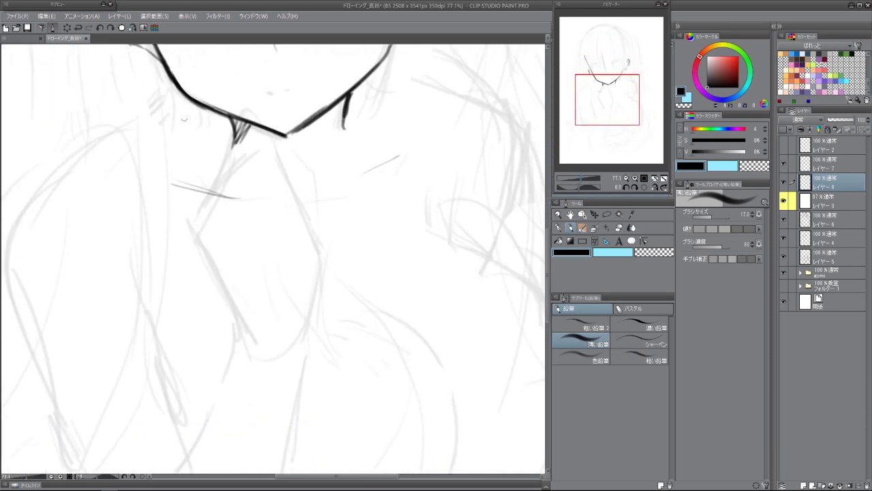
# Rework the neck-to-shoulder lines and trace the rounded shoulder on the ponytail side down to the upper arm.
pyautogui.moveTo(187, 116); pyautogui.dragTo(133, 145)
pyautogui.moveTo(353, 87); pyautogui.dragTo(341, 137)
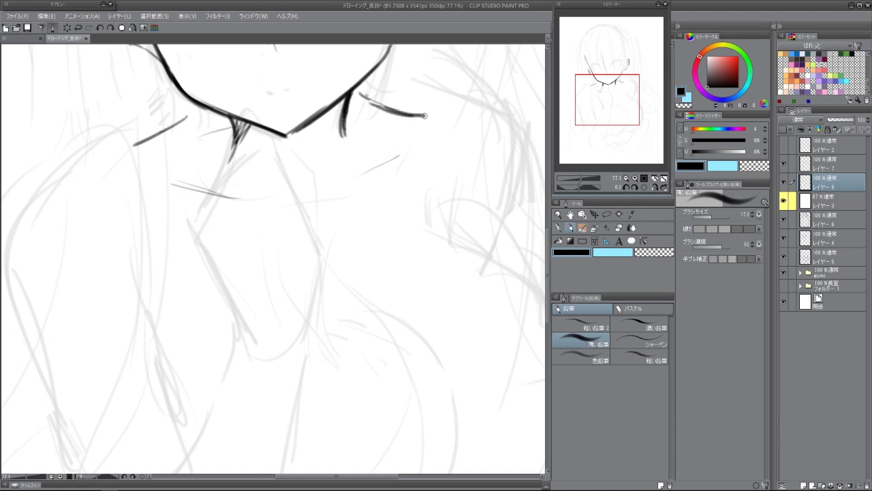
pyautogui.hotkey('ctrl', 'z')
pyautogui.hotkey('ctrl', 'z')
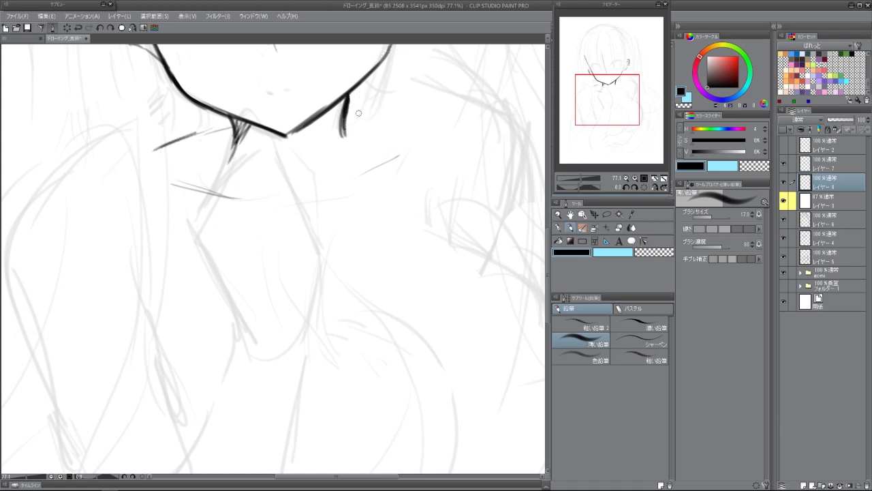
pyautogui.scroll(-3, 358, 113)
pyautogui.hotkey('ctrl', 'z')
pyautogui.press('h')
pyautogui.moveTo(185, 125); pyautogui.dragTo(110, 206)
pyautogui.moveTo(148, 134); pyautogui.dragTo(110, 187)
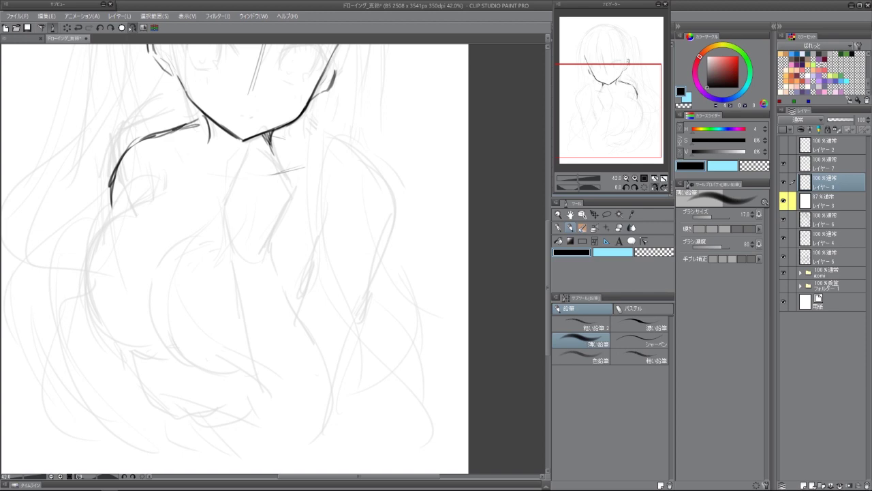
pyautogui.hotkey('ctrl', 'u')
pyautogui.press('Escape')
pyautogui.press('h')
pyautogui.moveTo(203, 158); pyautogui.dragTo(166, 228)
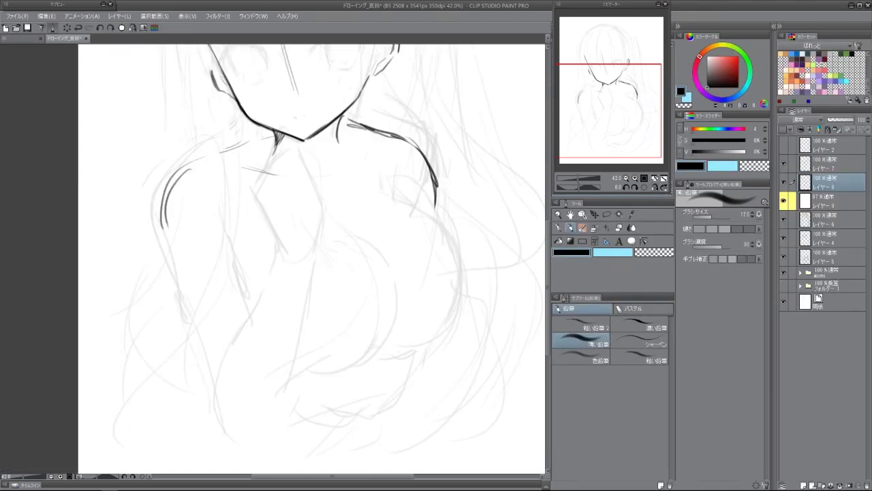
pyautogui.scroll(3, 167, 228)
pyautogui.scroll(-3, 166, 228)
pyautogui.hotkey('ctrl', 'z')
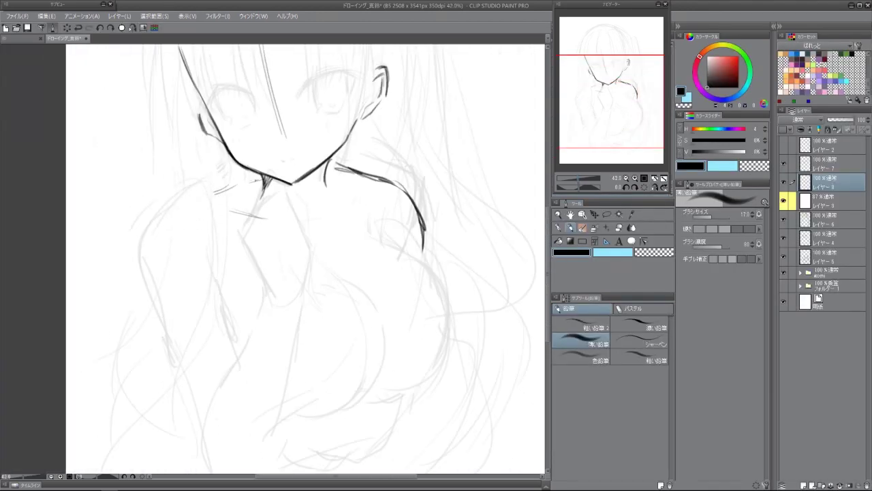
# Draw the outer contour of the arm opposite the ponytail from the shoulder down to the elbow.
pyautogui.moveTo(203, 199)
pyautogui.mouseDown()
pyautogui.moveTo(156, 258)
pyautogui.moveTo(158, 270)
pyautogui.mouseUp()
pyautogui.moveTo(164, 286); pyautogui.dragTo(137, 201)
pyautogui.moveTo(139, 147); pyautogui.dragTo(145, 222)
pyautogui.hotkey('ctrl', 'z')
pyautogui.moveTo(152, 133); pyautogui.dragTo(139, 237)
pyautogui.moveTo(136, 191); pyautogui.dragTo(229, 424)
# Draw both edges of the raised forearm from the wrist to the elbow and reinforce the elbow's outer line.
pyautogui.scroll(2, 235, 382)
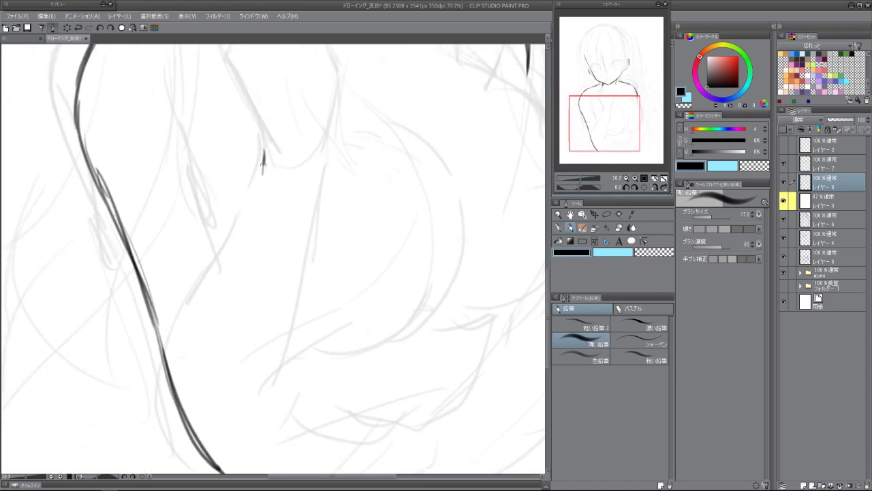
pyautogui.moveTo(250, 205)
pyautogui.mouseDown()
pyautogui.moveTo(190, 366)
pyautogui.moveTo(188, 399)
pyautogui.mouseUp()
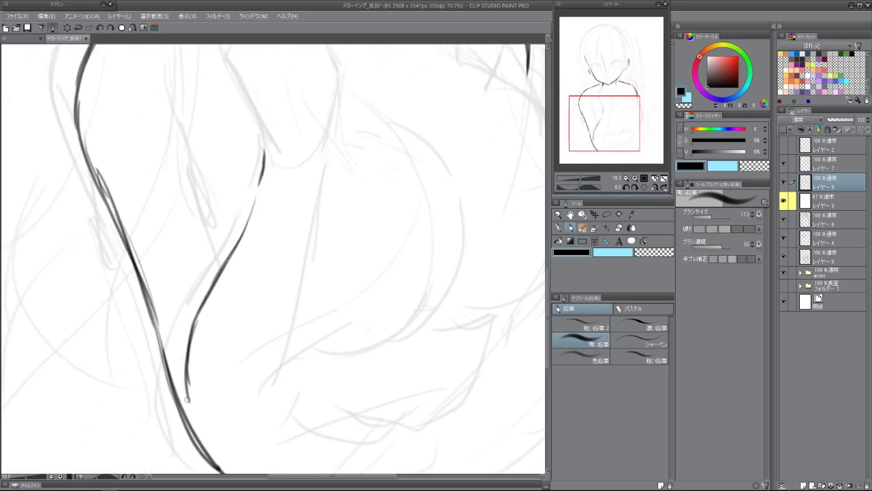
pyautogui.moveTo(320, 197); pyautogui.dragTo(318, 218)
pyautogui.scroll(-2, 273, 272)
pyautogui.moveTo(314, 156)
pyautogui.mouseDown()
pyautogui.moveTo(289, 302)
pyautogui.moveTo(264, 359)
pyautogui.mouseUp()
pyautogui.moveTo(163, 300); pyautogui.dragTo(223, 413)
pyautogui.moveTo(154, 259); pyautogui.dragTo(168, 320)
pyautogui.moveTo(161, 278); pyautogui.dragTo(199, 380)
pyautogui.moveTo(169, 310); pyautogui.dragTo(228, 407)
pyautogui.moveTo(285, 315); pyautogui.dragTo(249, 396)
pyautogui.moveTo(252, 69)
pyautogui.mouseDown()
pyautogui.moveTo(235, 82)
pyautogui.moveTo(178, 272)
pyautogui.moveTo(166, 347)
pyautogui.mouseUp()
# Block in the angular outline of the hand beneath the chin, from the wrist up to the knuckles.
pyautogui.moveTo(154, 205)
pyautogui.mouseDown()
pyautogui.moveTo(179, 273)
pyautogui.moveTo(170, 245)
pyautogui.mouseUp()
pyautogui.hotkey('ctrl', 'z')
pyautogui.hotkey('ctrl', 'z')
pyautogui.moveTo(146, 211); pyautogui.dragTo(186, 300)
pyautogui.moveTo(247, 281); pyautogui.dragTo(240, 295)
pyautogui.moveTo(139, 189); pyautogui.dragTo(162, 153)
pyautogui.hotkey('ctrl', 'z')
pyautogui.moveTo(144, 187); pyautogui.dragTo(183, 142)
pyautogui.moveTo(192, 139); pyautogui.dragTo(221, 142)
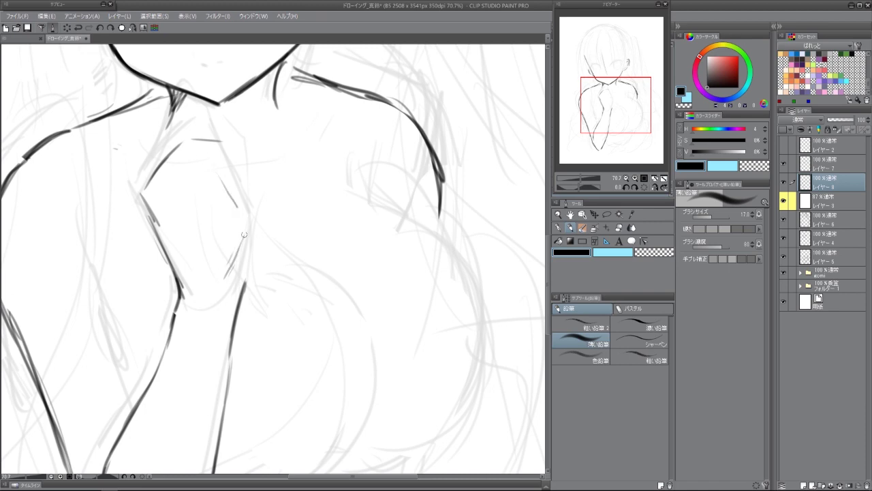
# Redraw the back of the hand and sketch the curved upper fingers below the chin.
pyautogui.scroll(5, 159, 167)
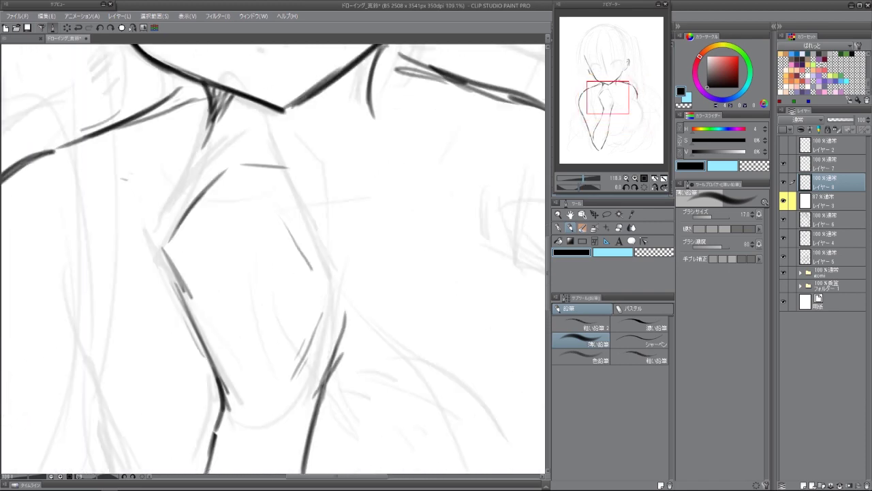
pyautogui.moveTo(121, 216)
pyautogui.mouseDown()
pyautogui.moveTo(173, 143)
pyautogui.moveTo(201, 123)
pyautogui.mouseUp()
pyautogui.hotkey('ctrl', 'z')
pyautogui.hotkey('ctrl', 'z')
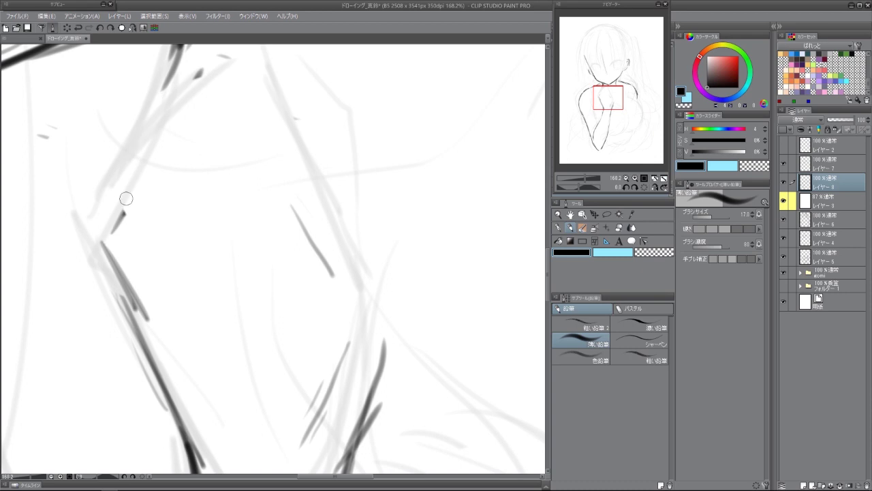
pyautogui.moveTo(118, 219); pyautogui.dragTo(208, 119)
pyautogui.moveTo(181, 221); pyautogui.dragTo(198, 214)
pyautogui.moveTo(211, 197); pyautogui.dragTo(271, 155)
pyautogui.moveTo(215, 116); pyautogui.dragTo(272, 141)
pyautogui.scroll(-3, 278, 161)
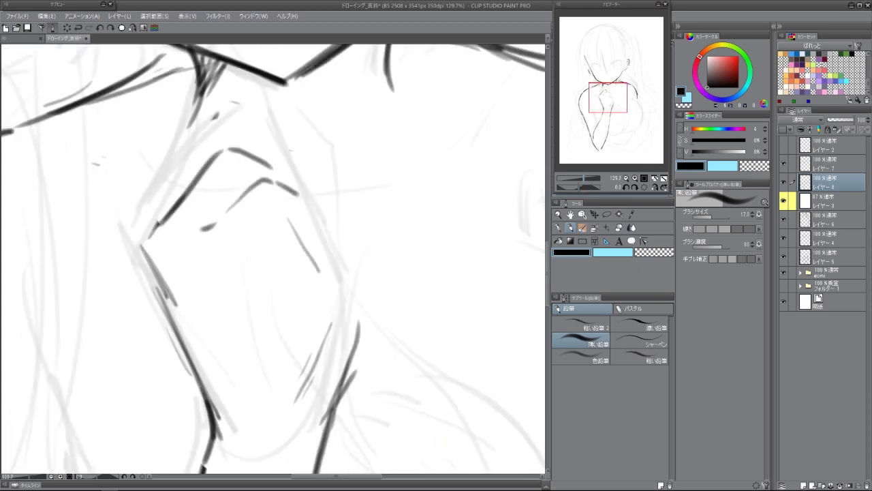
# Draw the remaining curled fingers and the extended fingertip, and outline the palm side down to the wrist.
pyautogui.moveTo(175, 268)
pyautogui.mouseDown()
pyautogui.moveTo(194, 197)
pyautogui.moveTo(240, 123)
pyautogui.moveTo(291, 178)
pyautogui.mouseUp()
pyautogui.hotkey('ctrl', 'z')
pyautogui.moveTo(244, 127)
pyautogui.mouseDown()
pyautogui.moveTo(274, 153)
pyautogui.moveTo(297, 196)
pyautogui.moveTo(305, 253)
pyautogui.moveTo(299, 233)
pyautogui.moveTo(266, 237)
pyautogui.mouseUp()
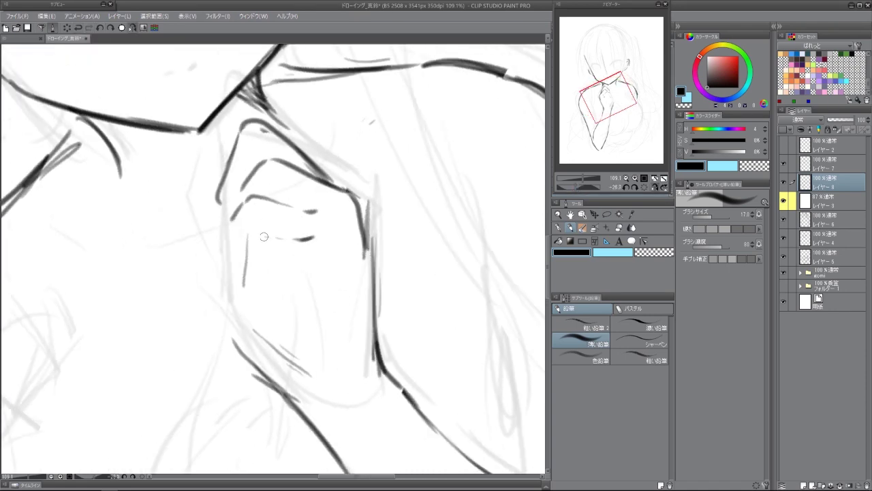
pyautogui.hotkey('ctrl', 'z')
pyautogui.moveTo(297, 239); pyautogui.dragTo(248, 244)
pyautogui.moveTo(256, 239)
pyautogui.mouseDown()
pyautogui.moveTo(216, 273)
pyautogui.moveTo(223, 294)
pyautogui.mouseUp()
pyautogui.moveTo(228, 270)
pyautogui.mouseDown()
pyautogui.moveTo(279, 289)
pyautogui.moveTo(283, 281)
pyautogui.moveTo(254, 301)
pyautogui.moveTo(212, 361)
pyautogui.mouseUp()
pyautogui.scroll(-1, 238, 253)
pyautogui.hotkey('ctrl', 'z')
pyautogui.hotkey('ctrl', 'z')
pyautogui.moveTo(239, 290)
pyautogui.mouseDown()
pyautogui.moveTo(224, 329)
pyautogui.moveTo(224, 250)
pyautogui.moveTo(231, 279)
pyautogui.mouseUp()
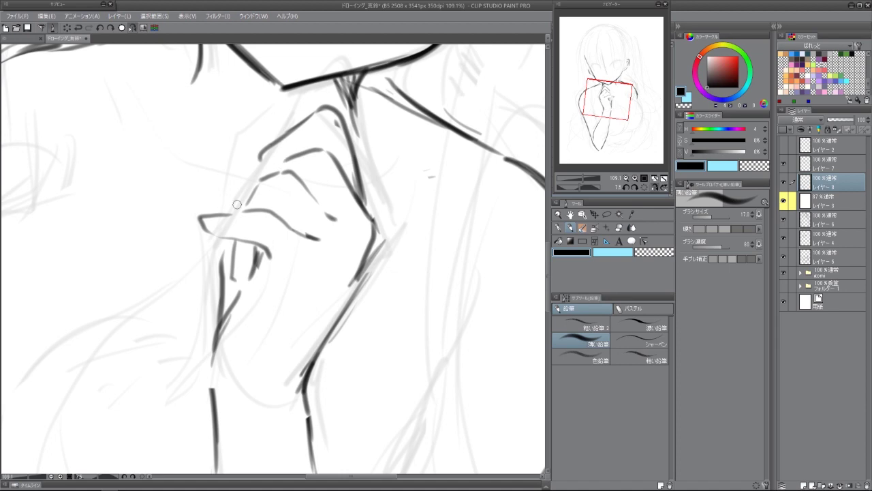
# Redraw the back of the hand, the wrist and the forearm's inner contour with smoother lines.
pyautogui.scroll(-5, 247, 172)
pyautogui.scroll(3, 266, 126)
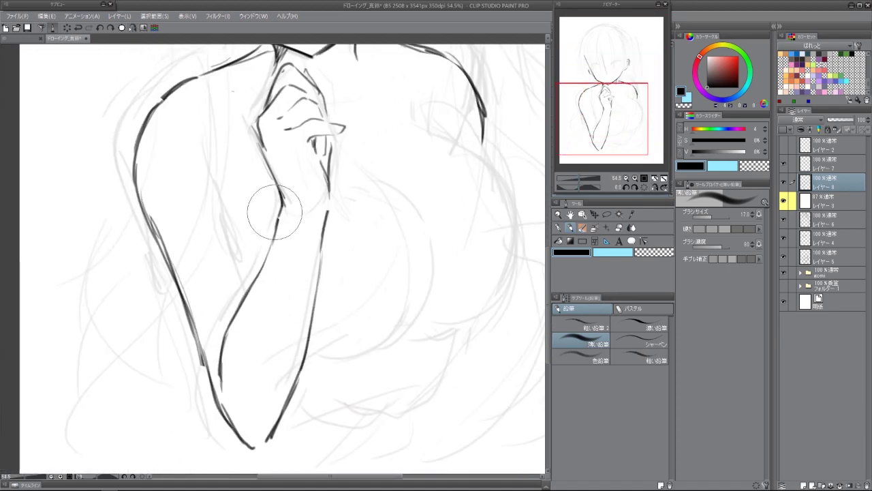
pyautogui.hotkey('ctrl', 'z')
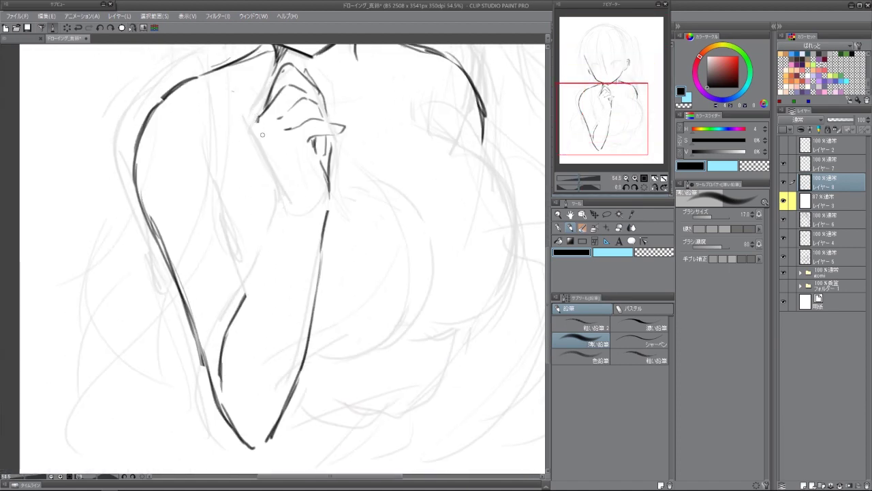
pyautogui.moveTo(270, 157)
pyautogui.mouseDown()
pyautogui.moveTo(284, 203)
pyautogui.moveTo(250, 298)
pyautogui.mouseUp()
pyautogui.hotkey('ctrl', 'z')
pyautogui.press('-')
pyautogui.moveTo(265, 211); pyautogui.dragTo(275, 293)
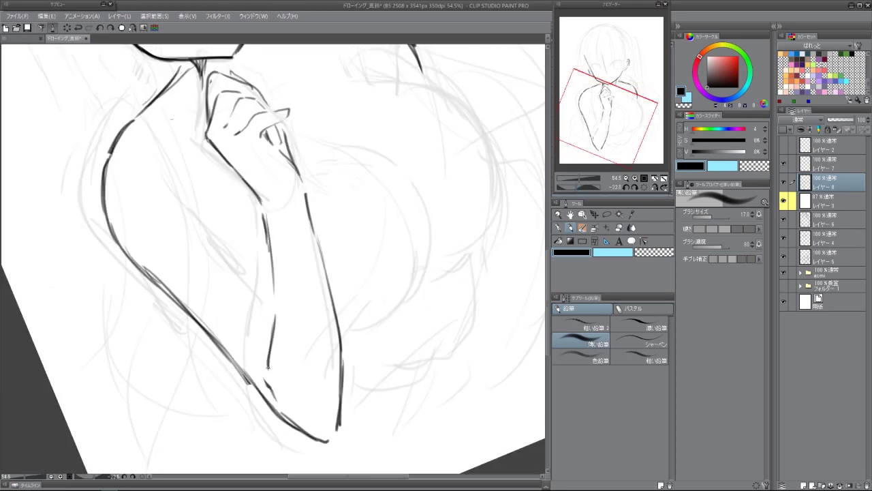
pyautogui.press('^')
pyautogui.press('-')
pyautogui.moveTo(215, 208); pyautogui.dragTo(304, 360)
pyautogui.press('^')
# Lasso the hand and raised forearm and move them onto a separate layer.
pyautogui.hotkey('ctrl', '-')
pyautogui.press('m')
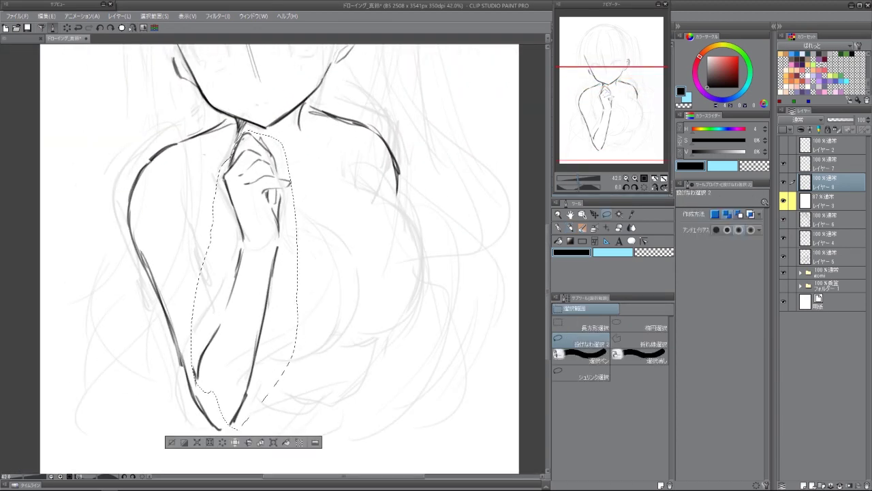
pyautogui.hotkey('ctrl', 'c')
pyautogui.hotkey('ctrl', 'v')
pyautogui.press('p')
# Redraw the shoulder and outer upper arm opposite the ponytail as a tighter, smoother curve on the body layer.
pyautogui.press('h')
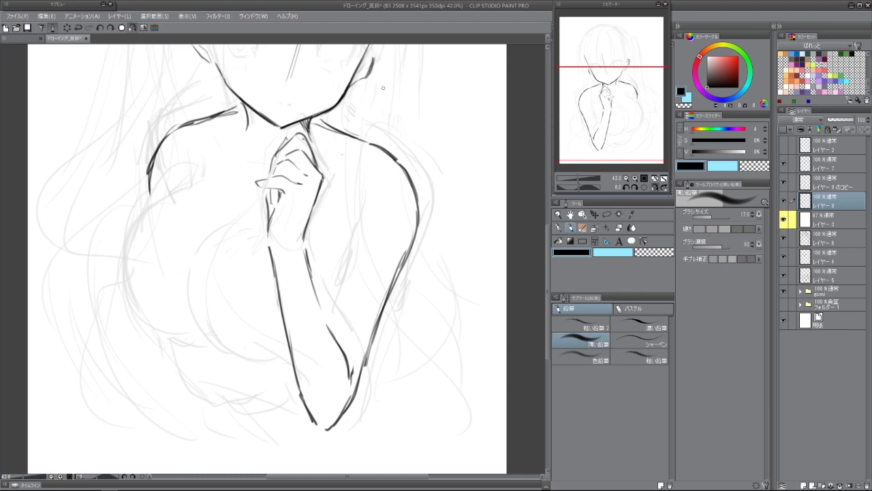
pyautogui.press('h')
pyautogui.moveTo(167, 142); pyautogui.dragTo(137, 182)
pyautogui.hotkey('ctrl', 'z')
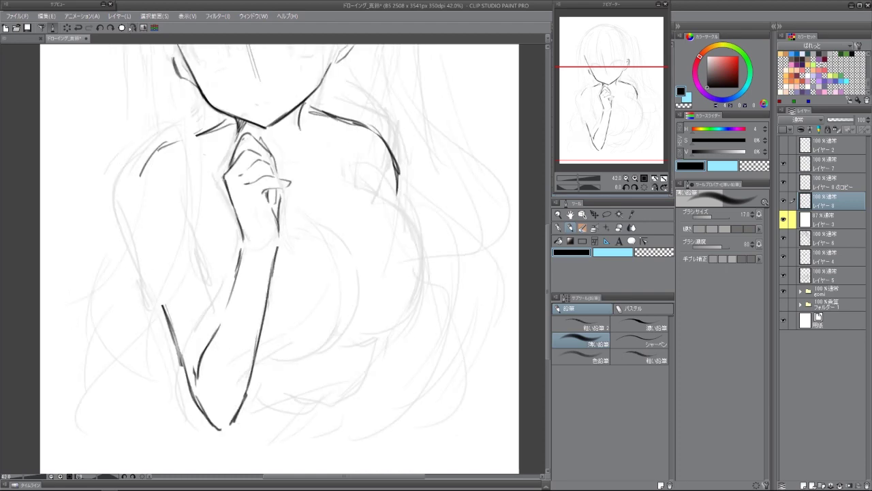
pyautogui.moveTo(163, 149)
pyautogui.mouseDown()
pyautogui.moveTo(140, 244)
pyautogui.moveTo(152, 266)
pyautogui.mouseUp()
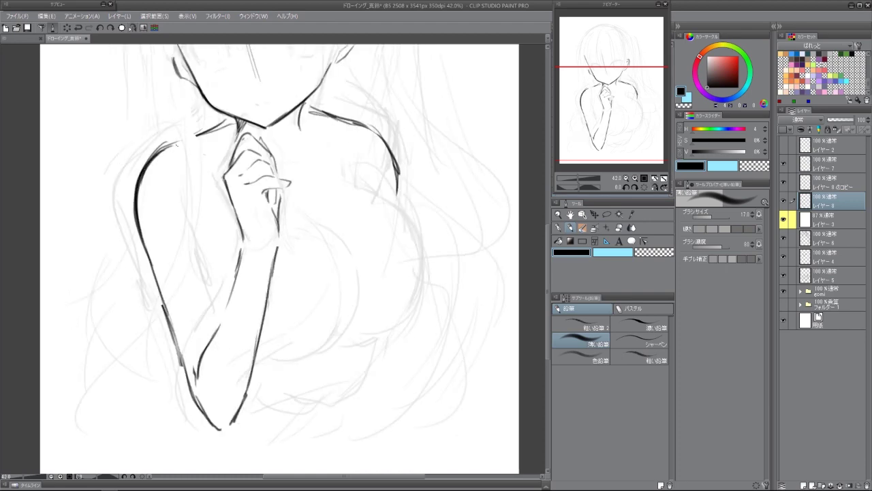
pyautogui.moveTo(140, 127); pyautogui.dragTo(201, 141)
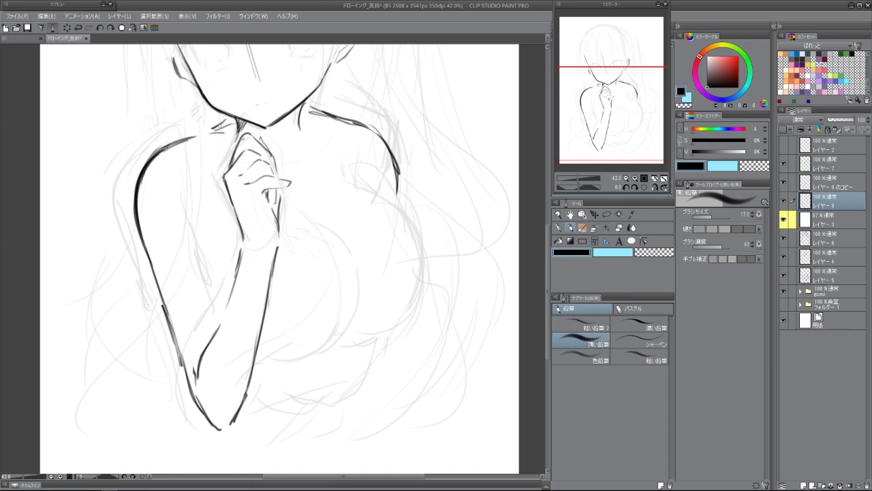
# Sketch the inner upper-arm line and the torso contour running down from beside the hand.
pyautogui.press('h')
pyautogui.hotkey('ctrl', 'z')
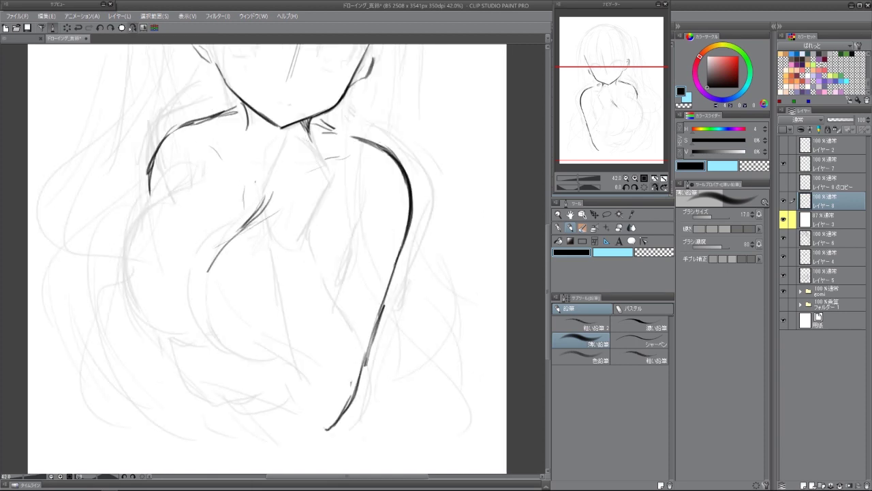
pyautogui.hotkey('ctrl', 'y')
pyautogui.hotkey('ctrl', 'y')
pyautogui.press('h')
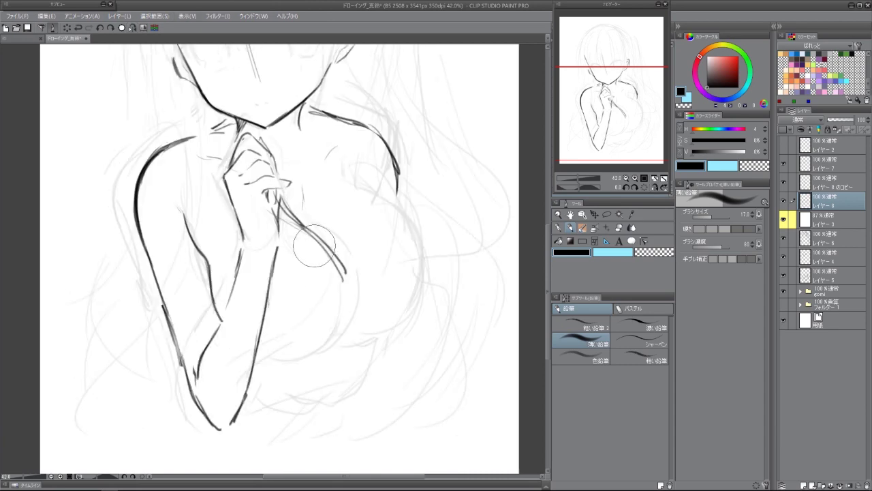
pyautogui.press('h')
pyautogui.moveTo(249, 222); pyautogui.dragTo(202, 273)
pyautogui.hotkey('ctrl', 'z')
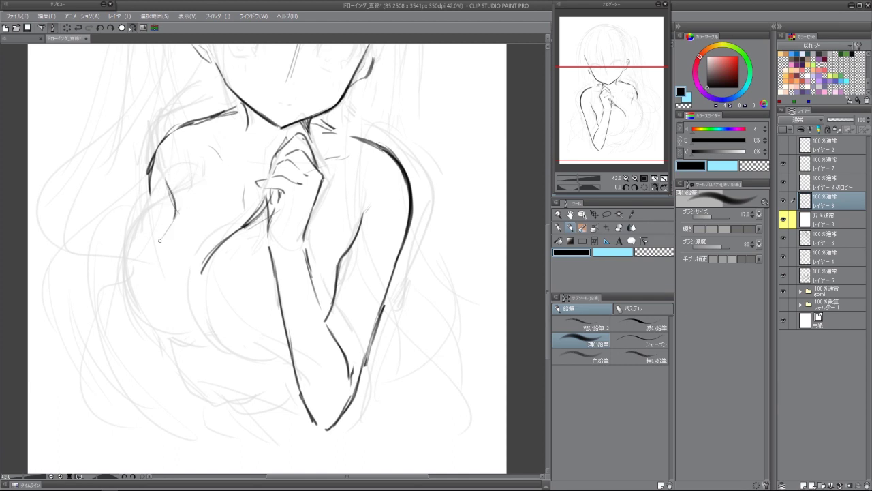
# Draw the armpit crease and the outer torso contour on the ponytail side.
pyautogui.moveTo(179, 193); pyautogui.dragTo(130, 278)
pyautogui.hotkey('ctrl', 'z')
pyautogui.moveTo(181, 205)
pyautogui.mouseDown()
pyautogui.moveTo(154, 236)
pyautogui.moveTo(137, 322)
pyautogui.mouseUp()
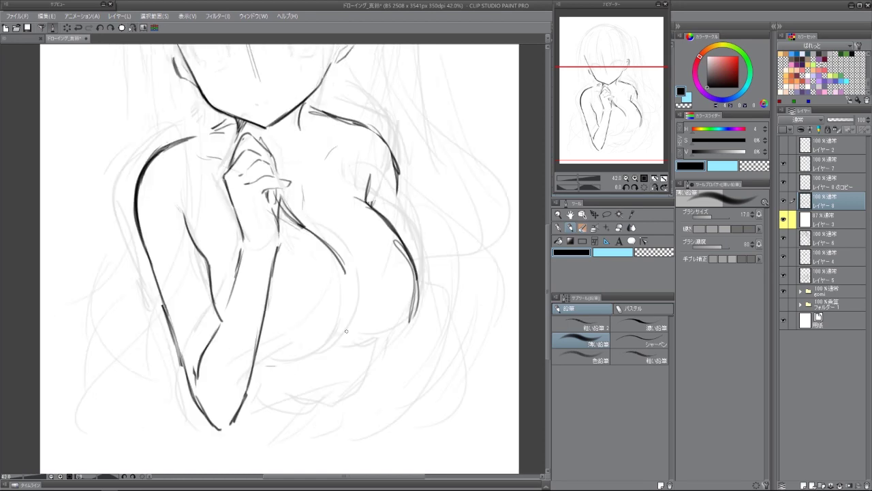
# Switch to the separated hand-and-forearm layer and draw the ponytail-side upper arm from the shoulder down towards the elbow.
pyautogui.click(832, 181)
pyautogui.moveTo(158, 141); pyautogui.dragTo(151, 224)
pyautogui.hotkey('ctrl', 'z')
pyautogui.hotkey('ctrl', 'z')
pyautogui.moveTo(233, 109)
pyautogui.mouseDown()
pyautogui.moveTo(192, 125)
pyautogui.moveTo(146, 201)
pyautogui.mouseUp()
pyautogui.hotkey('ctrl', 'z')
pyautogui.moveTo(179, 130)
pyautogui.mouseDown()
pyautogui.moveTo(147, 231)
pyautogui.moveTo(188, 197)
pyautogui.moveTo(166, 353)
pyautogui.mouseUp()
pyautogui.moveTo(175, 285); pyautogui.dragTo(169, 361)
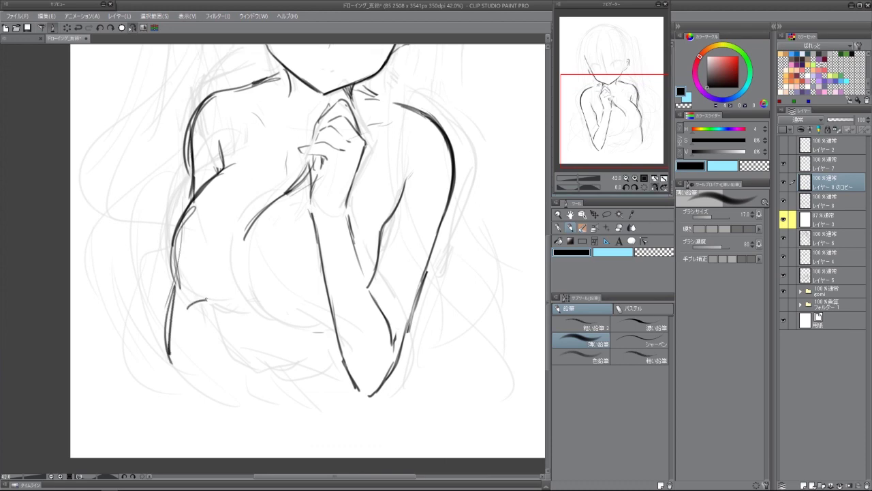
# Draw the ponytail-side elbow and the forearm crossing the body beneath the chest.
pyautogui.moveTo(198, 228); pyautogui.dragTo(171, 286)
pyautogui.moveTo(138, 233)
pyautogui.mouseDown()
pyautogui.moveTo(145, 261)
pyautogui.moveTo(204, 360)
pyautogui.mouseUp()
pyautogui.moveTo(142, 256); pyautogui.dragTo(211, 383)
pyautogui.moveTo(178, 317); pyautogui.dragTo(213, 385)
pyautogui.moveTo(229, 274); pyautogui.dragTo(218, 312)
pyautogui.hotkey('ctrl', '@')
pyautogui.hotkey('ctrl', '0')
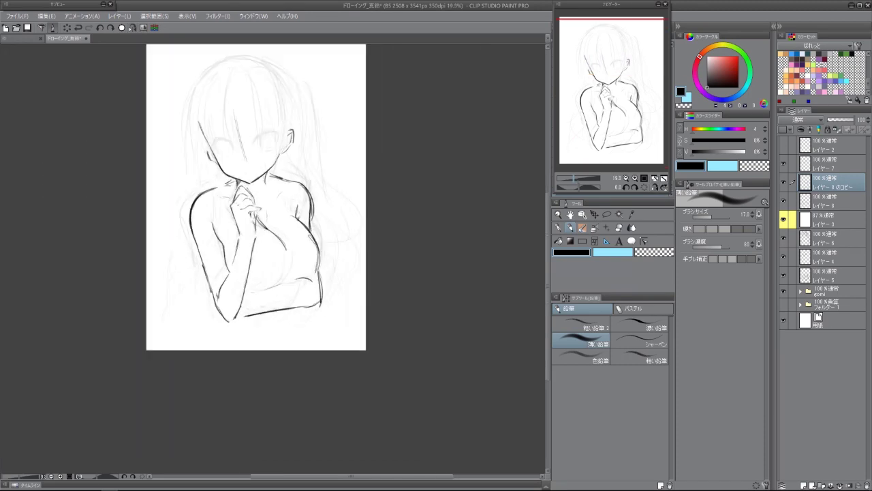
# Strengthen the lower edge of the crossing forearm and join it to the opposite elbow.
pyautogui.moveTo(272, 259); pyautogui.dragTo(148, 212)
pyautogui.hotkey('ctrl', 'z')
pyautogui.moveTo(176, 246); pyautogui.dragTo(188, 351)
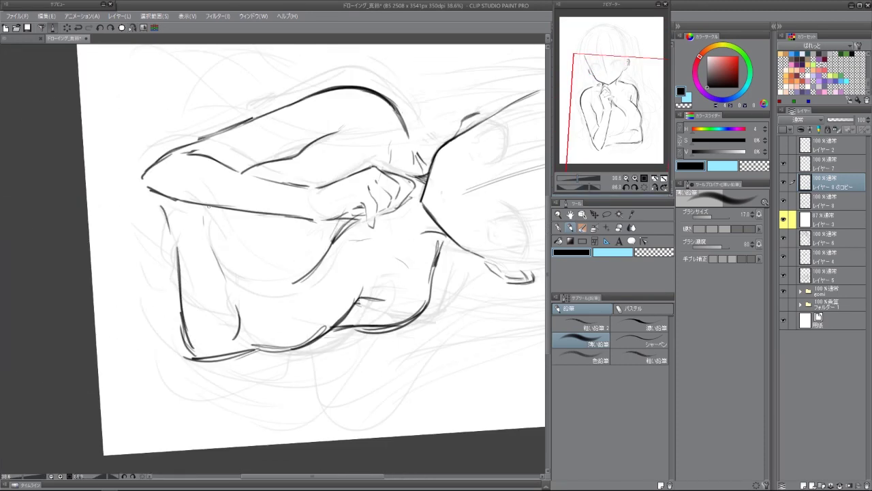
pyautogui.moveTo(163, 202); pyautogui.dragTo(184, 300)
pyautogui.hotkey('ctrl', '@')
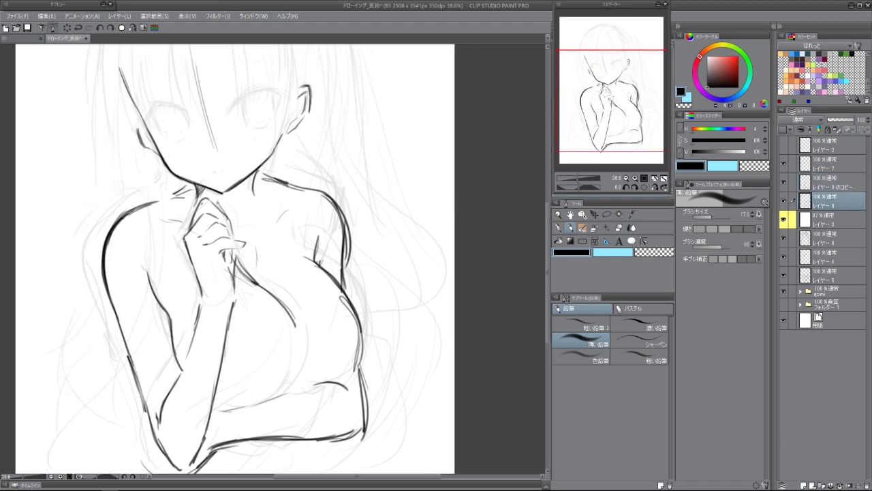
# Draw the inner contour of the chest, curving from beneath the hand down to the crossing forearm.
pyautogui.press('h')
pyautogui.moveTo(233, 166); pyautogui.dragTo(206, 217)
pyautogui.moveTo(238, 179)
pyautogui.mouseDown()
pyautogui.moveTo(186, 259)
pyautogui.moveTo(185, 303)
pyautogui.mouseUp()
pyautogui.moveTo(266, 179)
pyautogui.mouseDown()
pyautogui.moveTo(233, 223)
pyautogui.moveTo(195, 290)
pyautogui.mouseUp()
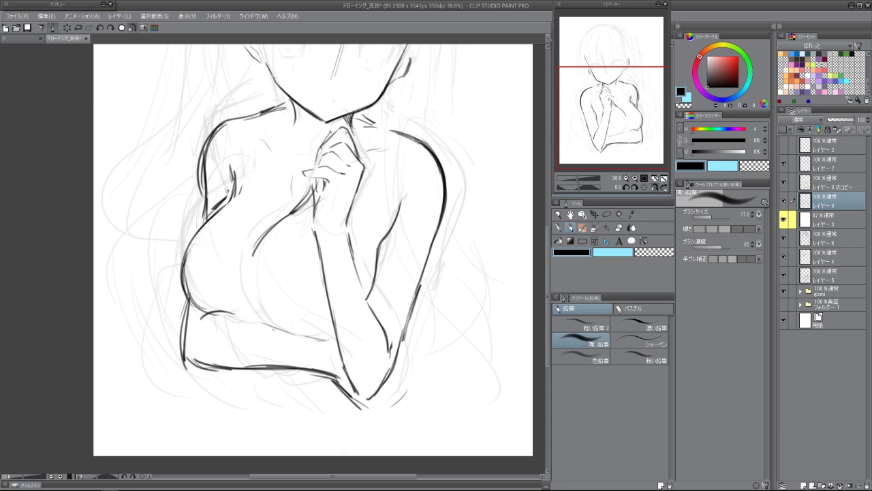
pyautogui.moveTo(258, 232)
pyautogui.mouseDown()
pyautogui.moveTo(235, 264)
pyautogui.moveTo(258, 314)
pyautogui.mouseUp()
pyautogui.moveTo(282, 259); pyautogui.dragTo(263, 326)
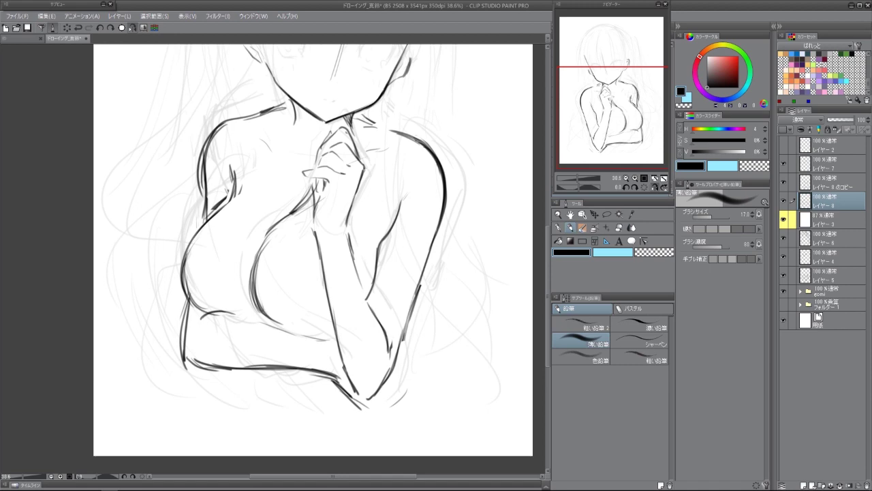
# Redraw the outer chest contour fuller on the ponytail side and erase the inner chest curve for reshaping.
pyautogui.moveTo(230, 211); pyautogui.dragTo(196, 247)
pyautogui.moveTo(224, 202)
pyautogui.mouseDown()
pyautogui.moveTo(178, 264)
pyautogui.moveTo(186, 307)
pyautogui.mouseUp()
pyautogui.moveTo(204, 209); pyautogui.dragTo(176, 283)
pyautogui.moveTo(269, 222); pyautogui.dragTo(247, 297)
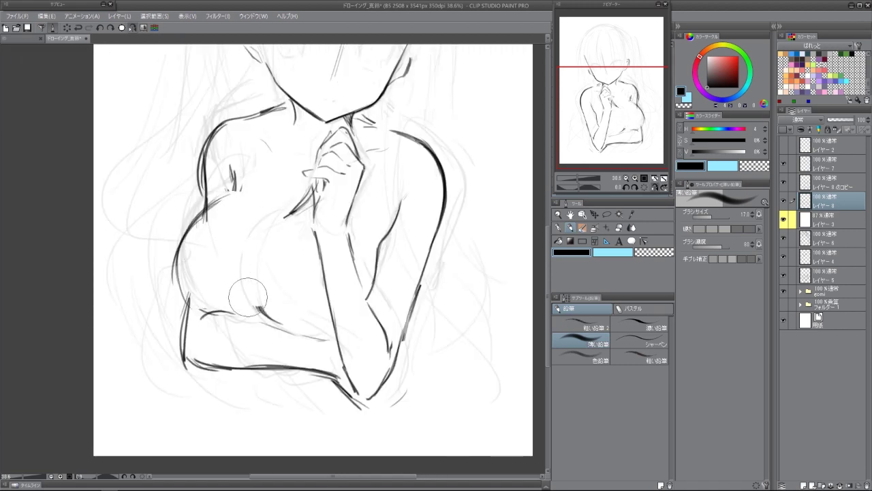
# Redraw the torso's side contour in the gap between the upper arm and forearm of the raised hand.
pyautogui.press('h')
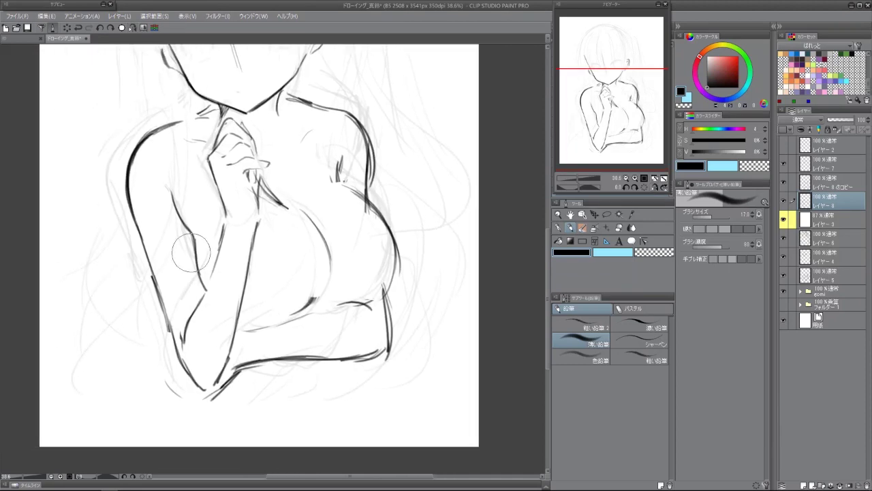
pyautogui.moveTo(194, 208); pyautogui.dragTo(181, 297)
pyautogui.scroll(-3, 242, 195)
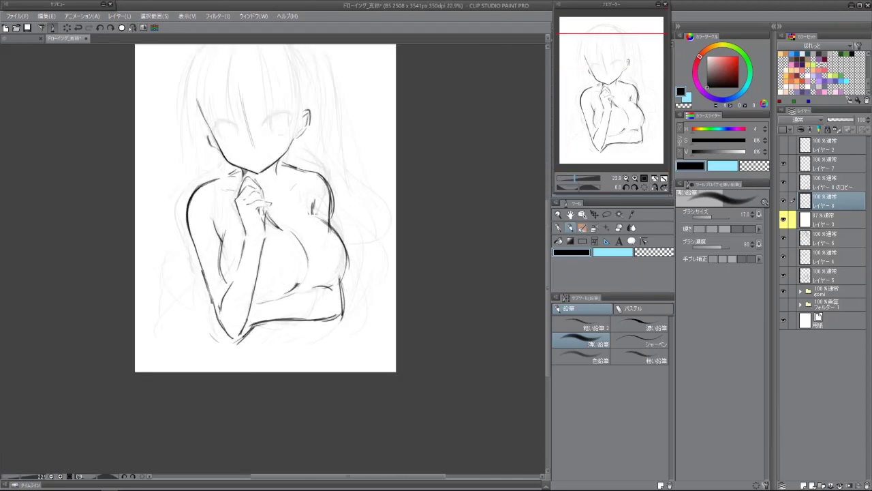
pyautogui.press('h')
pyautogui.scroll(3, 242, 194)
pyautogui.moveTo(263, 160)
pyautogui.mouseDown()
pyautogui.moveTo(235, 175)
pyautogui.moveTo(203, 252)
pyautogui.mouseUp()
pyautogui.hotkey('alt', ']')
pyautogui.scroll(2, 260, 208)
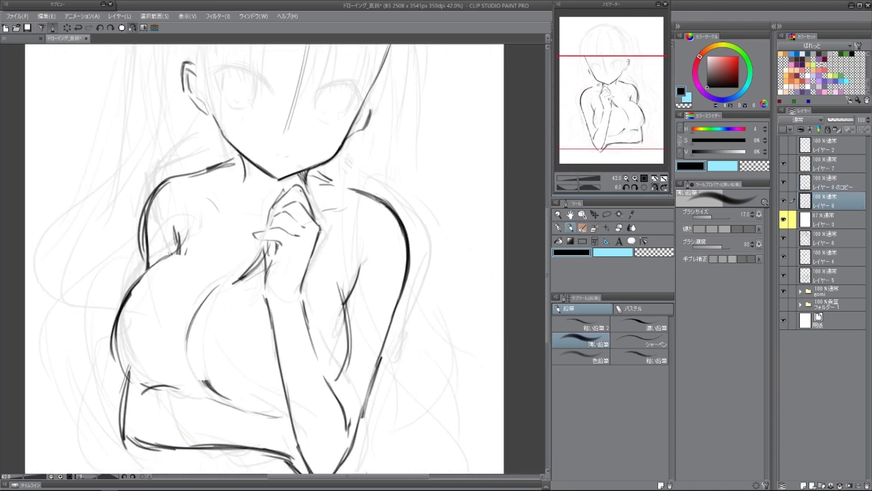
# Select the face line layer レイヤー 7 and add a new raster layer above it.
pyautogui.scroll(-3, 261, 208)
pyautogui.scroll(3, 261, 208)
pyautogui.hotkey('alt', '[')
pyautogui.scroll(2, 282, 259)
pyautogui.press('h')
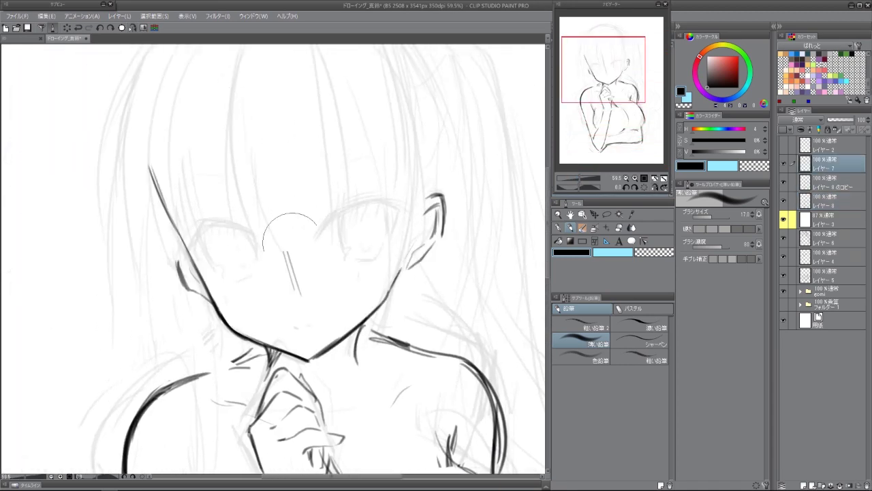
pyautogui.hotkey('ctrl', 'shift', 'n')
pyautogui.scroll(-1, 272, 258)
pyautogui.scroll(4, 288, 135)
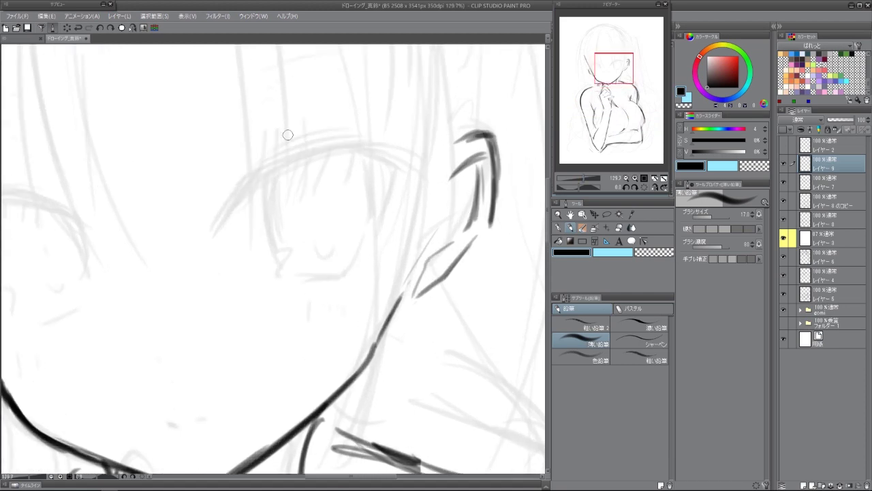
# Draw the thick upper lash line of the ponytail-side eye, with pointed lashes at its outer corner.
pyautogui.moveTo(251, 179)
pyautogui.mouseDown()
pyautogui.moveTo(285, 160)
pyautogui.moveTo(361, 144)
pyautogui.moveTo(378, 145)
pyautogui.moveTo(355, 159)
pyautogui.moveTo(387, 157)
pyautogui.mouseUp()
pyautogui.moveTo(248, 176)
pyautogui.mouseDown()
pyautogui.moveTo(357, 143)
pyautogui.moveTo(217, 206)
pyautogui.moveTo(224, 226)
pyautogui.moveTo(216, 245)
pyautogui.mouseUp()
pyautogui.moveTo(300, 164)
pyautogui.mouseDown()
pyautogui.moveTo(251, 193)
pyautogui.moveTo(322, 150)
pyautogui.mouseUp()
pyautogui.press('h')
pyautogui.moveTo(257, 158)
pyautogui.mouseDown()
pyautogui.moveTo(160, 174)
pyautogui.moveTo(130, 208)
pyautogui.mouseUp()
pyautogui.moveTo(160, 169)
pyautogui.mouseDown()
pyautogui.moveTo(99, 247)
pyautogui.moveTo(178, 174)
pyautogui.mouseUp()
pyautogui.moveTo(136, 207)
pyautogui.mouseDown()
pyautogui.moveTo(204, 162)
pyautogui.moveTo(164, 183)
pyautogui.moveTo(165, 170)
pyautogui.moveTo(104, 219)
pyautogui.mouseUp()
pyautogui.press('@')
pyautogui.moveTo(146, 180)
pyautogui.mouseDown()
pyautogui.moveTo(101, 225)
pyautogui.moveTo(136, 220)
pyautogui.moveTo(146, 179)
pyautogui.moveTo(151, 220)
pyautogui.mouseUp()
pyautogui.press('h')
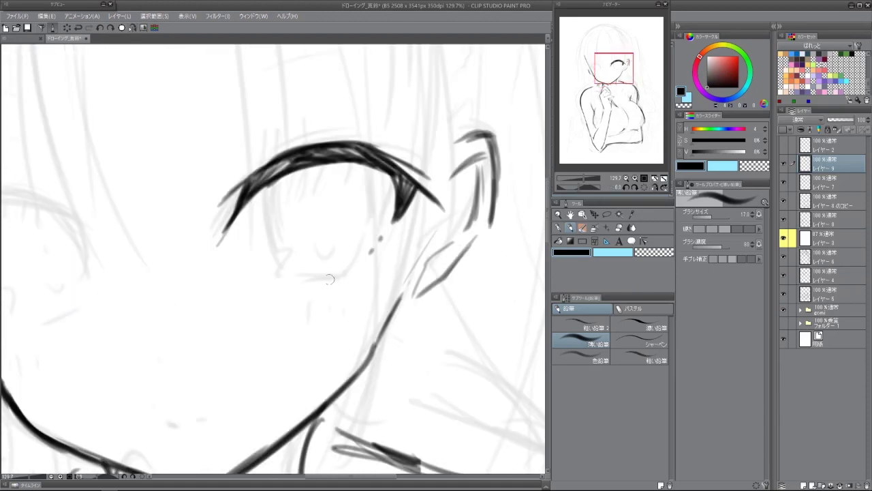
# Draw the iris outline, pupil marks, lower lid and upper eyelid crease of the ponytail-side eye.
pyautogui.moveTo(271, 179)
pyautogui.mouseDown()
pyautogui.moveTo(279, 216)
pyautogui.moveTo(270, 204)
pyautogui.moveTo(273, 173)
pyautogui.moveTo(283, 244)
pyautogui.mouseUp()
pyautogui.moveTo(368, 171); pyautogui.dragTo(378, 225)
pyautogui.moveTo(286, 173); pyautogui.dragTo(295, 195)
pyautogui.moveTo(303, 167); pyautogui.dragTo(309, 190)
pyautogui.moveTo(341, 162); pyautogui.dragTo(344, 183)
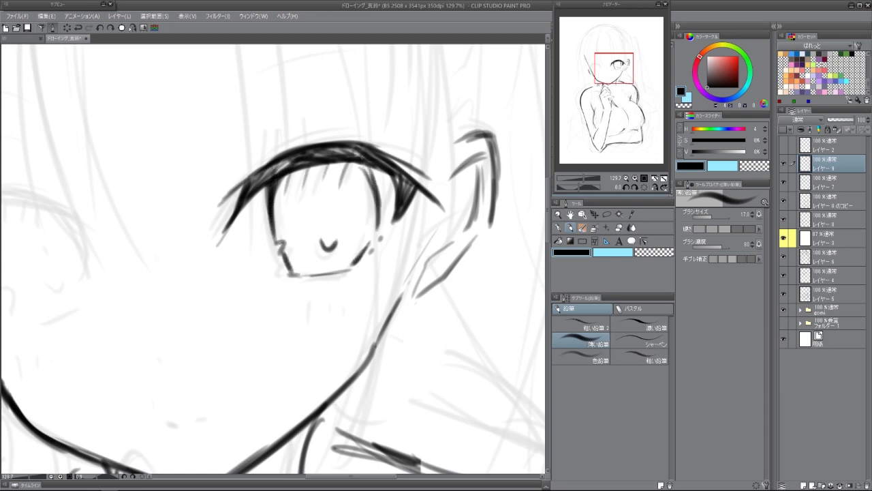
pyautogui.moveTo(210, 182)
pyautogui.mouseDown()
pyautogui.moveTo(236, 166)
pyautogui.moveTo(358, 133)
pyautogui.moveTo(443, 158)
pyautogui.mouseUp()
# Rotate the canvas and draw the thick upper lash line and corner lashes of the other eye.
pyautogui.click(655, 187)
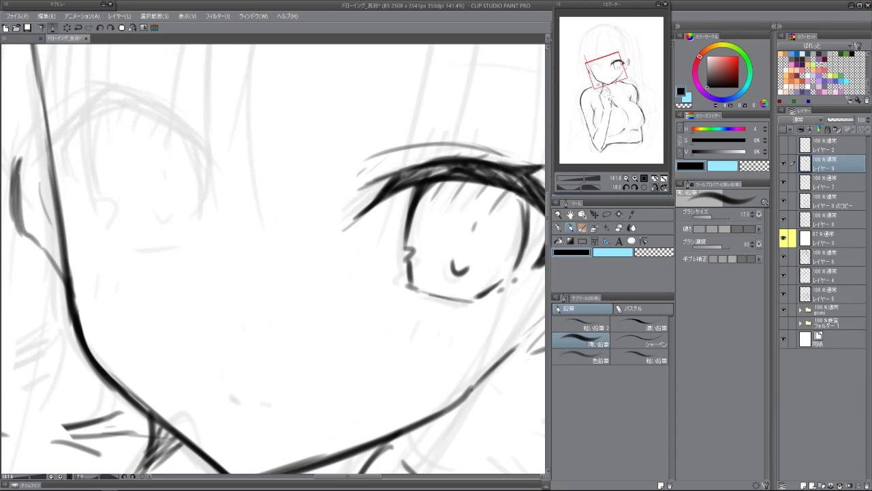
pyautogui.moveTo(344, 140); pyautogui.dragTo(443, 87)
pyautogui.moveTo(328, 167); pyautogui.dragTo(409, 102)
pyautogui.moveTo(334, 147)
pyautogui.mouseDown()
pyautogui.moveTo(453, 83)
pyautogui.moveTo(449, 95)
pyautogui.mouseUp()
pyautogui.click(654, 187)
pyautogui.moveTo(102, 95); pyautogui.dragTo(191, 140)
pyautogui.moveTo(58, 140)
pyautogui.mouseDown()
pyautogui.moveTo(113, 91)
pyautogui.moveTo(51, 159)
pyautogui.moveTo(151, 107)
pyautogui.moveTo(212, 152)
pyautogui.mouseUp()
pyautogui.moveTo(165, 113); pyautogui.dragTo(219, 180)
pyautogui.moveTo(92, 100)
pyautogui.mouseDown()
pyautogui.moveTo(43, 170)
pyautogui.moveTo(121, 86)
pyautogui.moveTo(48, 146)
pyautogui.moveTo(58, 182)
pyautogui.mouseUp()
pyautogui.moveTo(80, 124)
pyautogui.mouseDown()
pyautogui.moveTo(57, 162)
pyautogui.moveTo(60, 179)
pyautogui.mouseUp()
# Draw the iris outline, lower lid and inner iris lines of the eye opposite the ponytail.
pyautogui.moveTo(90, 198); pyautogui.dragTo(96, 205)
pyautogui.moveTo(98, 214); pyautogui.dragTo(181, 240)
pyautogui.moveTo(195, 141); pyautogui.dragTo(201, 211)
pyautogui.moveTo(200, 165); pyautogui.dragTo(201, 218)
pyautogui.moveTo(111, 121); pyautogui.dragTo(106, 172)
pyautogui.moveTo(113, 106)
pyautogui.mouseDown()
pyautogui.moveTo(108, 179)
pyautogui.moveTo(132, 226)
pyautogui.mouseUp()
pyautogui.hotkey('ctrl', '0')
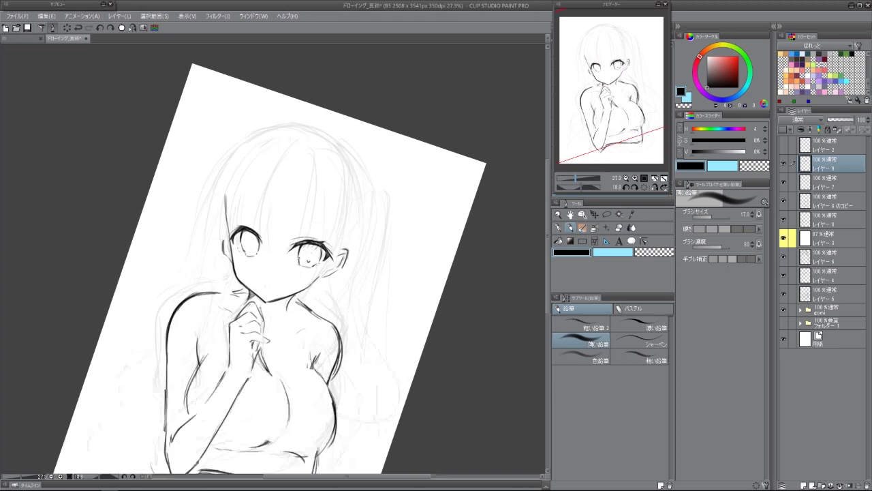
# Draw thin arched eyebrows above both eyes and short blush marks on the cheeks.
pyautogui.hotkey('ctrl', 'alt', '0')
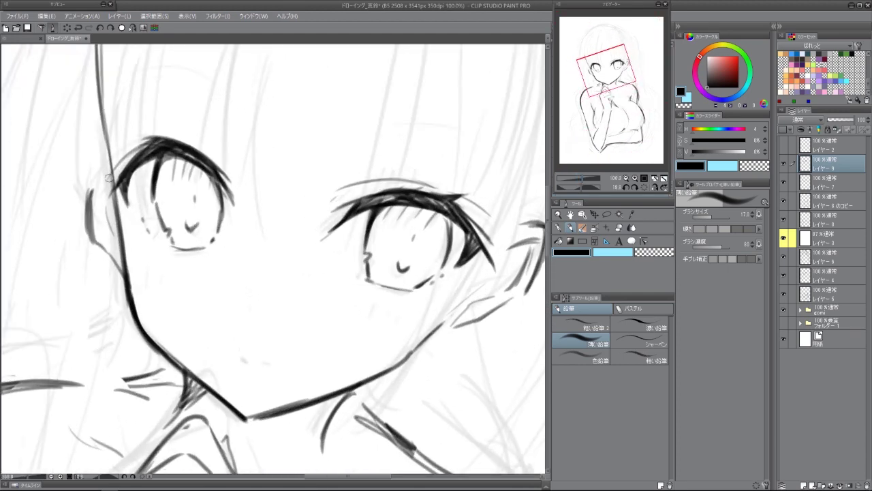
pyautogui.scroll(-2, 185, 144)
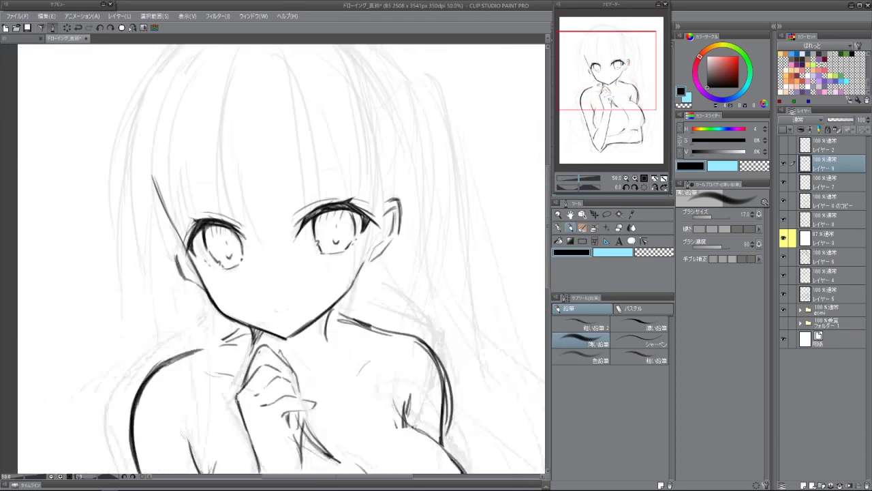
pyautogui.scroll(1, 188, 134)
pyautogui.moveTo(309, 125); pyautogui.dragTo(369, 120)
pyautogui.scroll(2, 205, 293)
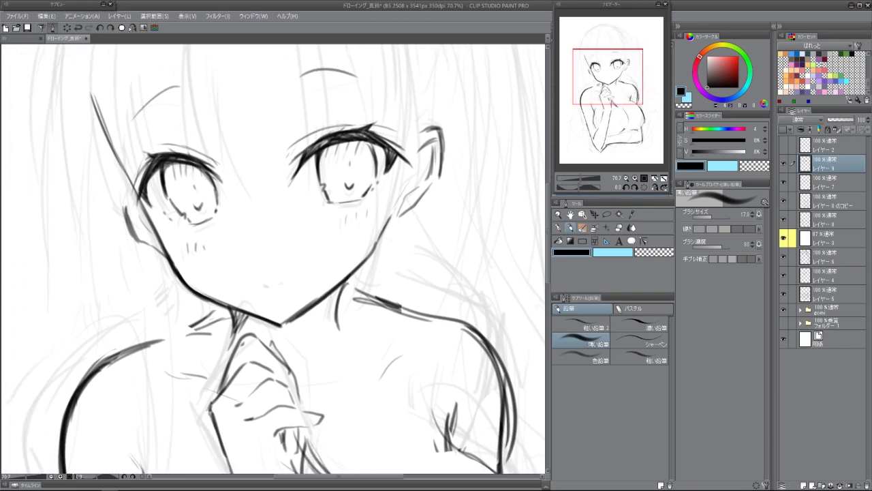
# Draw the nose dot and the small smiling mouth, and add a new layer beneath the facial-feature layer.
pyautogui.click(252, 222)
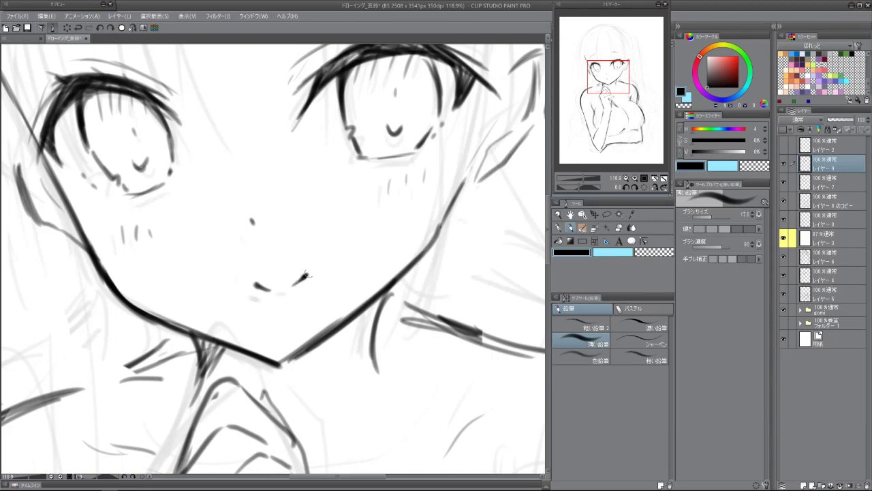
pyautogui.moveTo(298, 281); pyautogui.dragTo(307, 274)
pyautogui.scroll(-3, 297, 281)
pyautogui.scroll(2, 298, 282)
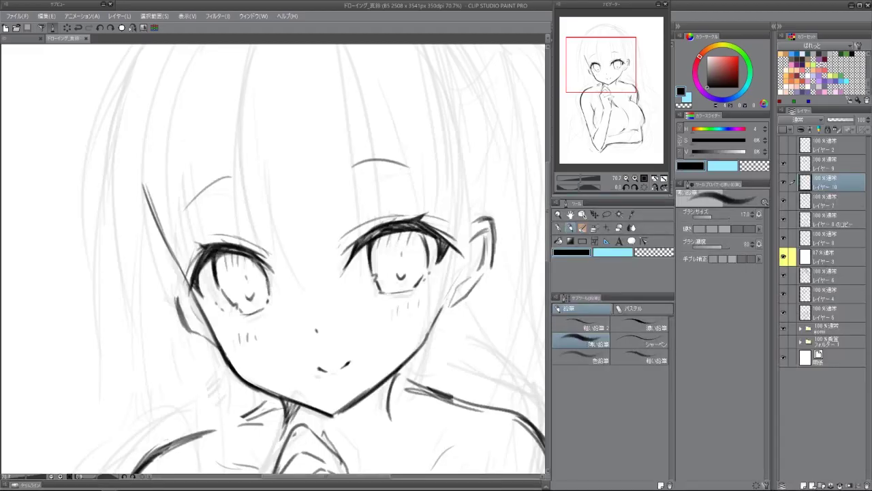
# Draw the two main curved bang strands from the hair parting down towards the eyes.
pyautogui.scroll(-3, 254, 123)
pyautogui.moveTo(295, 94)
pyautogui.mouseDown()
pyautogui.moveTo(264, 116)
pyautogui.moveTo(253, 300)
pyautogui.mouseUp()
pyautogui.hotkey('ctrl', 'z')
pyautogui.hotkey('ctrl', 'z')
pyautogui.moveTo(245, 140); pyautogui.dragTo(264, 282)
pyautogui.moveTo(248, 195); pyautogui.dragTo(274, 289)
pyautogui.moveTo(278, 124); pyautogui.dragTo(316, 217)
pyautogui.moveTo(300, 152); pyautogui.dragTo(324, 274)
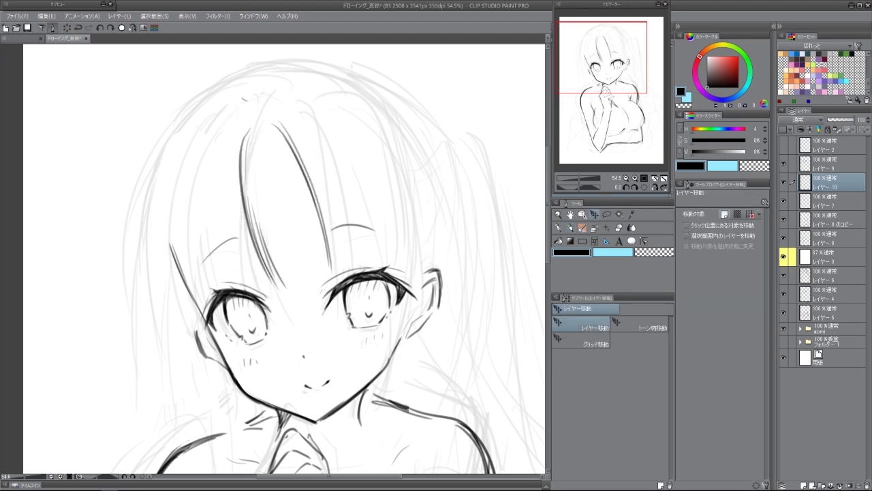
# Draw the long bang lock framing the face on the side opposite the ponytail.
pyautogui.moveTo(245, 95); pyautogui.dragTo(292, 77)
pyautogui.moveTo(264, 113); pyautogui.dragTo(267, 222)
pyautogui.moveTo(269, 170); pyautogui.dragTo(286, 276)
pyautogui.moveTo(244, 117)
pyautogui.mouseDown()
pyautogui.moveTo(249, 310)
pyautogui.moveTo(222, 136)
pyautogui.mouseUp()
pyautogui.moveTo(221, 140); pyautogui.dragTo(264, 336)
pyautogui.moveTo(222, 235); pyautogui.dragTo(262, 333)
# Add finer strands to the bangs between the parting and both eyes.
pyautogui.moveTo(274, 222); pyautogui.dragTo(279, 262)
pyautogui.moveTo(294, 304); pyautogui.dragTo(351, 231)
pyautogui.moveTo(250, 87); pyautogui.dragTo(277, 220)
pyautogui.moveTo(271, 166); pyautogui.dragTo(294, 252)
pyautogui.moveTo(320, 108); pyautogui.dragTo(275, 161)
pyautogui.hotkey('ctrl', 'z')
pyautogui.moveTo(322, 80); pyautogui.dragTo(289, 136)
pyautogui.moveTo(314, 111); pyautogui.dragTo(350, 216)
# Redraw the bang strands above the ponytail-side eye as two cleaner curves.
pyautogui.moveTo(258, 65); pyautogui.dragTo(238, 159)
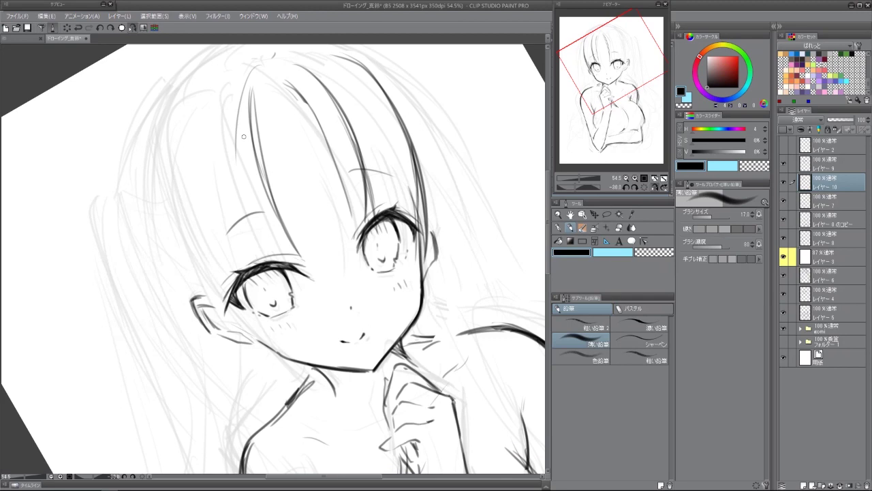
pyautogui.hotkey('ctrl', 'z')
pyautogui.hotkey('ctrl', 'z')
pyautogui.moveTo(246, 95); pyautogui.dragTo(293, 252)
pyautogui.moveTo(242, 71); pyautogui.dragTo(271, 248)
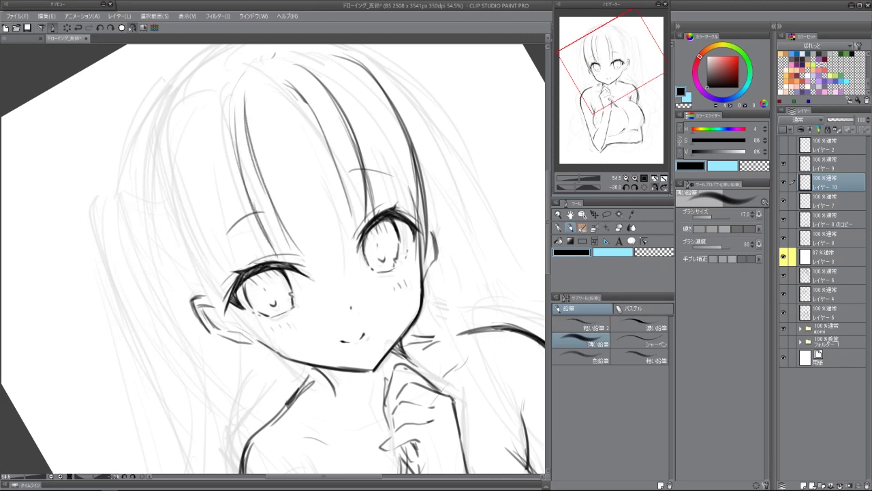
# Draw the side lock on the ponytail side, running from the crown past the eye and along the cheek.
pyautogui.moveTo(218, 68)
pyautogui.mouseDown()
pyautogui.moveTo(196, 204)
pyautogui.moveTo(231, 293)
pyautogui.mouseUp()
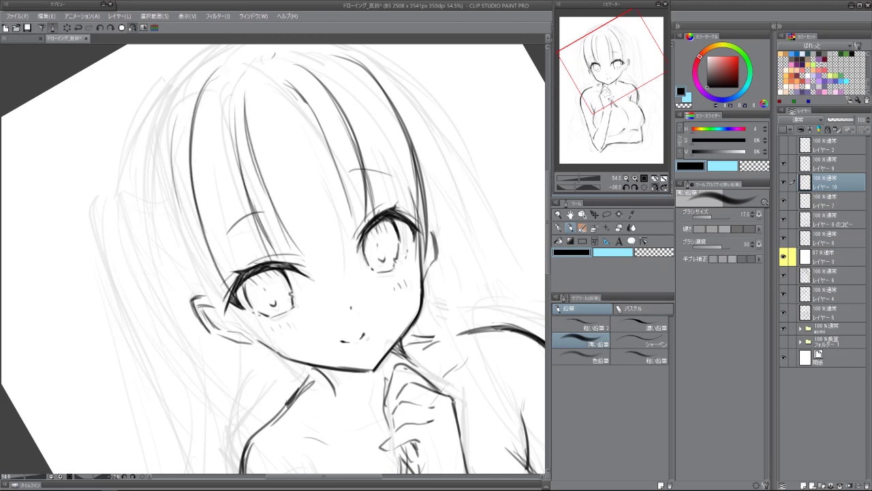
pyautogui.moveTo(171, 183); pyautogui.dragTo(220, 302)
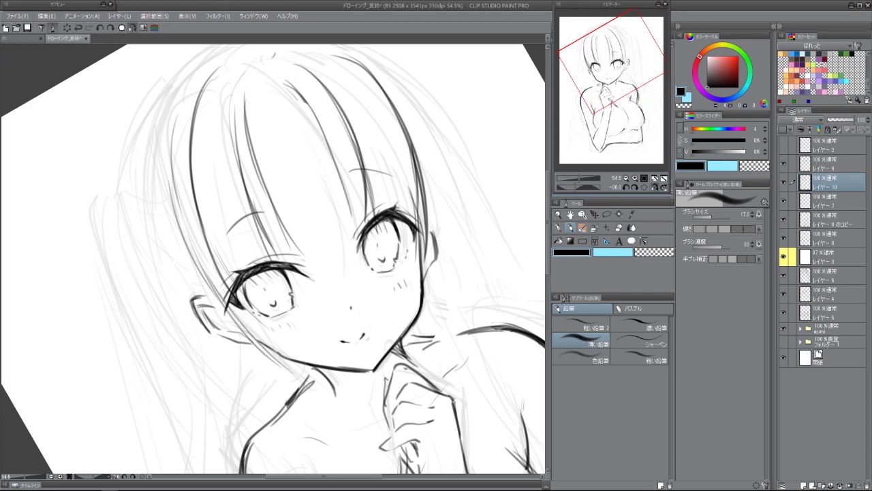
pyautogui.hotkey('ctrl', '@')
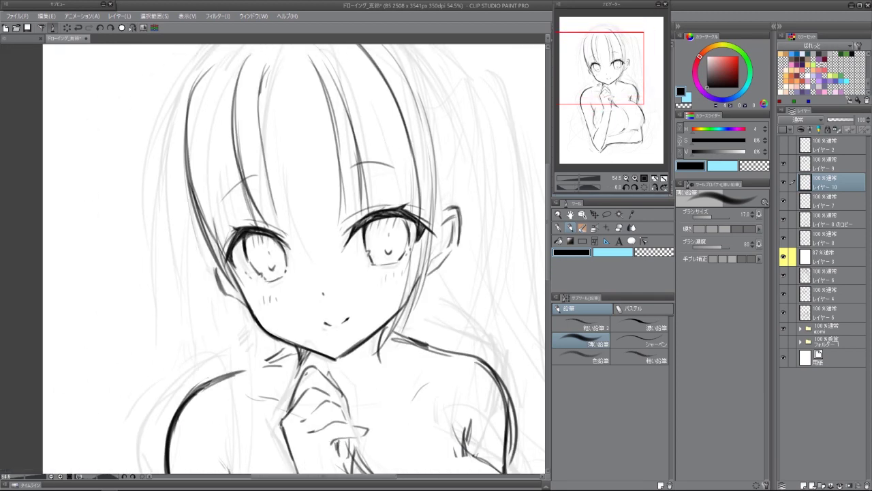
# Draw the outer hair contour opposite the ponytail, from the crown down beside the cheek.
pyautogui.moveTo(225, 56); pyautogui.dragTo(172, 263)
pyautogui.moveTo(195, 102); pyautogui.dragTo(181, 318)
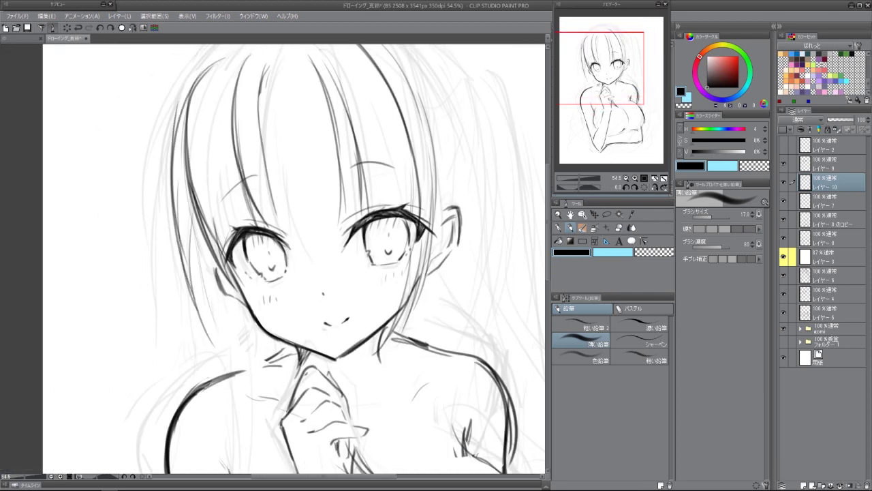
pyautogui.hotkey('ctrl', '-')
pyautogui.moveTo(237, 98); pyautogui.dragTo(170, 219)
pyautogui.moveTo(306, 273); pyautogui.dragTo(348, 265)
# Draw the loose side lock opposite the ponytail, falling past the jaw towards the shoulder.
pyautogui.moveTo(272, 100); pyautogui.dragTo(211, 207)
pyautogui.moveTo(235, 133); pyautogui.dragTo(212, 238)
pyautogui.moveTo(276, 102); pyautogui.dragTo(217, 211)
pyautogui.moveTo(229, 154); pyautogui.dragTo(219, 312)
pyautogui.moveTo(233, 185); pyautogui.dragTo(221, 310)
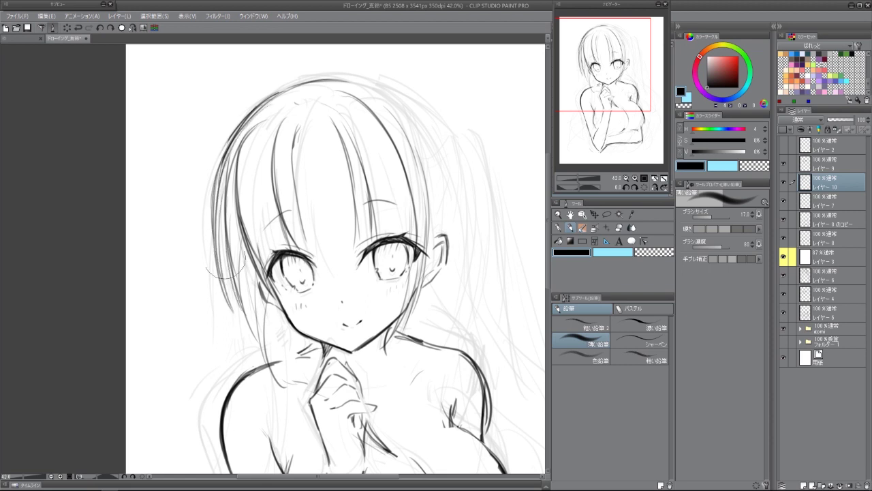
# Strengthen the outer hair strands opposite the ponytail with additional overlapping lines.
pyautogui.moveTo(238, 143); pyautogui.dragTo(224, 288)
pyautogui.moveTo(307, 89)
pyautogui.mouseDown()
pyautogui.moveTo(219, 197)
pyautogui.moveTo(208, 239)
pyautogui.mouseUp()
pyautogui.moveTo(237, 134); pyautogui.dragTo(224, 282)
pyautogui.moveTo(222, 164)
pyautogui.mouseDown()
pyautogui.moveTo(211, 300)
pyautogui.moveTo(221, 312)
pyautogui.mouseUp()
pyautogui.moveTo(286, 107); pyautogui.dragTo(243, 266)
pyautogui.moveTo(269, 129); pyautogui.dragTo(242, 293)
# Add darker strands beside the temple and cheek on the side opposite the ponytail.
pyautogui.moveTo(422, 286)
pyautogui.mouseDown()
pyautogui.moveTo(409, 224)
pyautogui.moveTo(368, 170)
pyautogui.mouseUp()
pyautogui.moveTo(311, 136)
pyautogui.mouseDown()
pyautogui.moveTo(245, 381)
pyautogui.moveTo(191, 164)
pyautogui.moveTo(178, 156)
pyautogui.moveTo(170, 250)
pyautogui.mouseUp()
pyautogui.moveTo(158, 178); pyautogui.dragTo(155, 212)
pyautogui.moveTo(139, 180); pyautogui.dragTo(127, 326)
pyautogui.moveTo(152, 222); pyautogui.dragTo(122, 345)
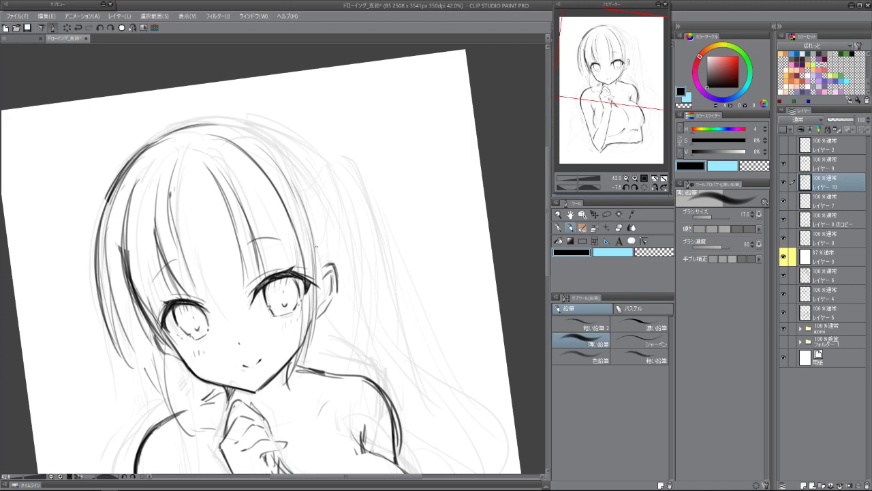
# Extend the head's hair contour over the crown towards the ponytail side.
pyautogui.moveTo(308, 125)
pyautogui.mouseDown()
pyautogui.moveTo(267, 120)
pyautogui.moveTo(219, 132)
pyautogui.moveTo(173, 203)
pyautogui.mouseUp()
pyautogui.moveTo(240, 92); pyautogui.dragTo(176, 200)
pyautogui.moveTo(202, 122); pyautogui.dragTo(170, 240)
pyautogui.moveTo(188, 154); pyautogui.dragTo(173, 283)
pyautogui.moveTo(197, 205); pyautogui.dragTo(176, 285)
pyautogui.moveTo(186, 155); pyautogui.dragTo(171, 276)
pyautogui.hotkey('ctrl', 'z')
# Redraw the head contour on the ponytail side, curving from the crown down towards the ear.
pyautogui.moveTo(222, 106); pyautogui.dragTo(166, 263)
pyautogui.moveTo(167, 215); pyautogui.dragTo(185, 269)
pyautogui.moveTo(205, 102); pyautogui.dragTo(171, 212)
pyautogui.hotkey('ctrl', 'z')
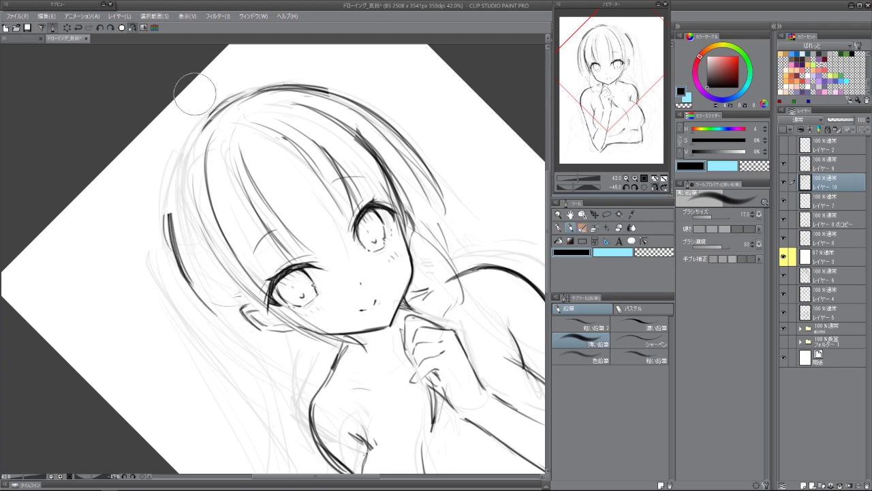
pyautogui.moveTo(202, 128); pyautogui.dragTo(171, 225)
pyautogui.hotkey('ctrl', '@')
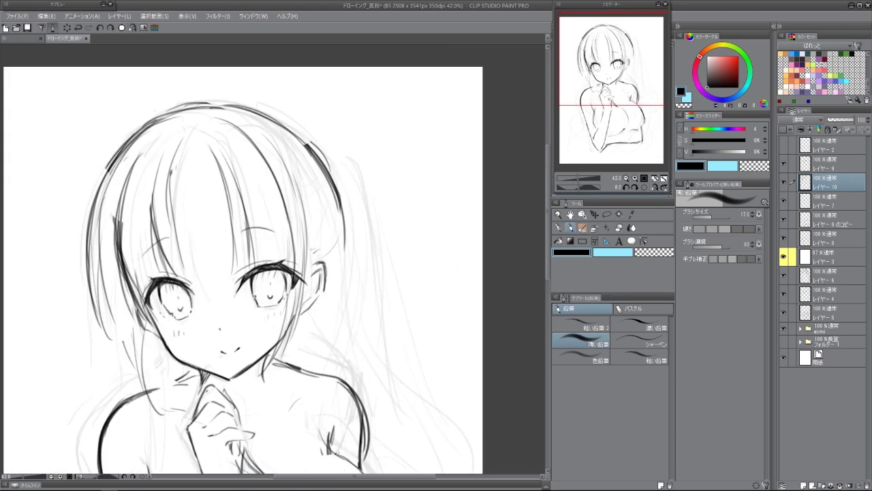
# Thicken the ponytail-side head contour and add strands sweeping around and behind the ear.
pyautogui.moveTo(281, 95); pyautogui.dragTo(306, 183)
pyautogui.moveTo(238, 272); pyautogui.dragTo(280, 279)
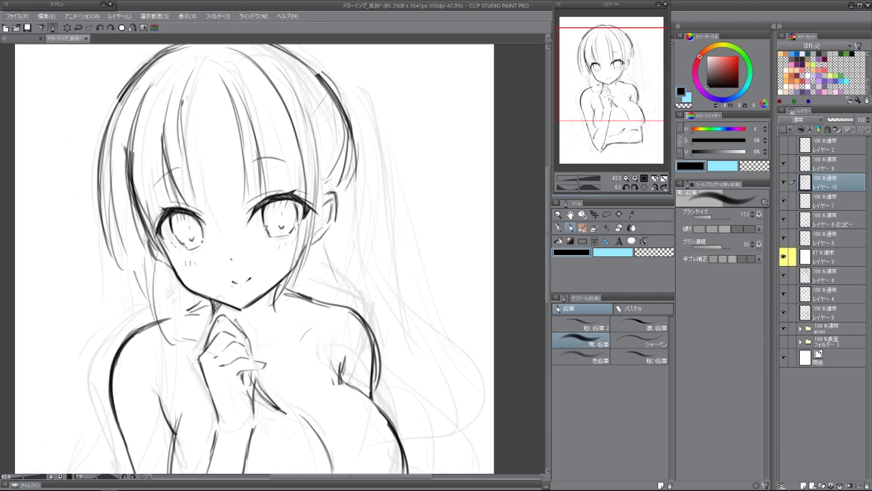
pyautogui.press('h')
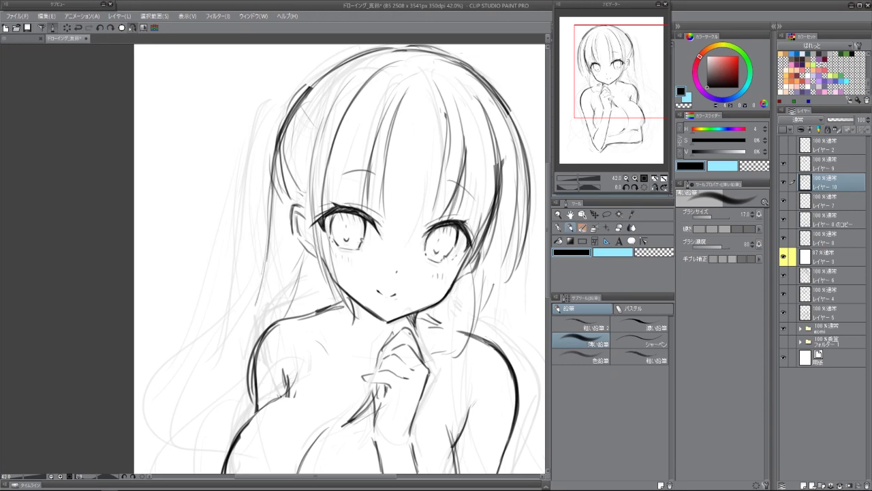
pyautogui.press('h')
pyautogui.hotkey('ctrl', 'r')
pyautogui.moveTo(320, 450)
pyautogui.mouseDown()
pyautogui.moveTo(299, 341)
pyautogui.moveTo(314, 409)
pyautogui.mouseUp()
pyautogui.hotkey('ctrl', 'r')
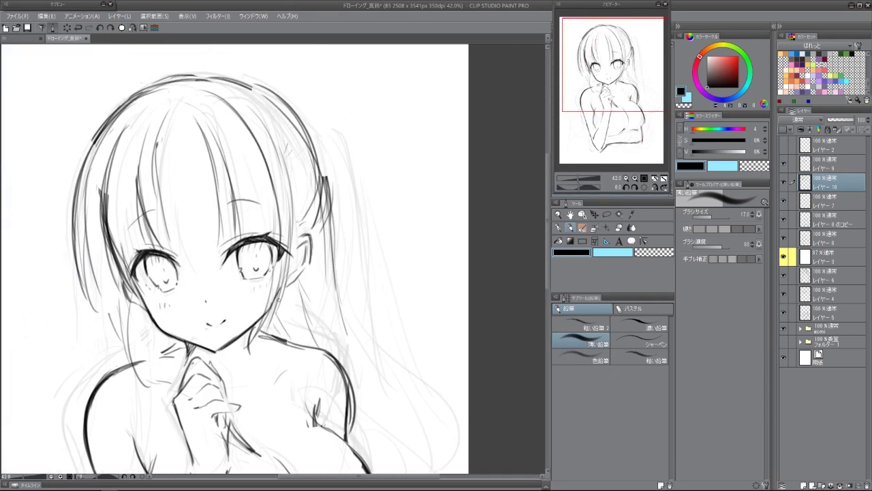
# Draw hair strands falling behind the neck and onto the shoulders on both sides.
pyautogui.moveTo(278, 298); pyautogui.dragTo(517, 264)
pyautogui.moveTo(379, 199); pyautogui.dragTo(366, 240)
pyautogui.moveTo(324, 147)
pyautogui.mouseDown()
pyautogui.moveTo(307, 321)
pyautogui.moveTo(257, 134)
pyautogui.mouseUp()
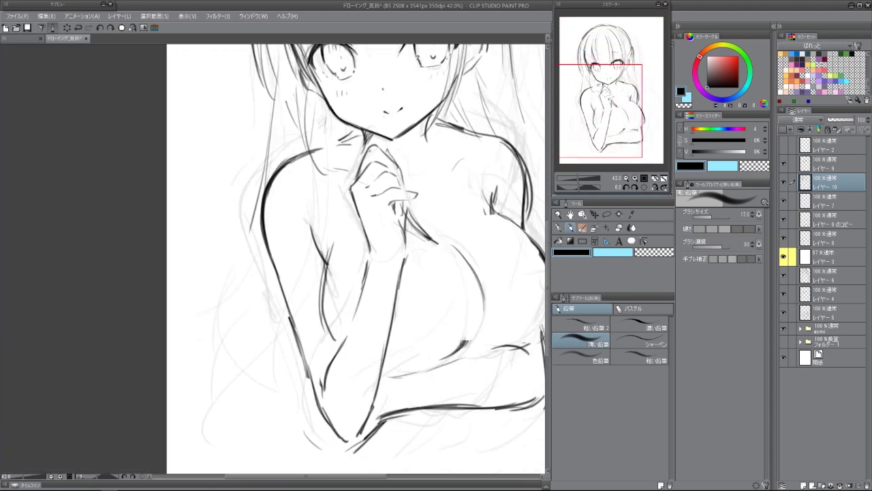
pyautogui.moveTo(354, 273); pyautogui.dragTo(358, 255)
# Draw long flowing back-hair strands down behind the shoulder and bent arm opposite the ponytail.
pyautogui.moveTo(265, 159); pyautogui.dragTo(181, 339)
pyautogui.moveTo(269, 141); pyautogui.dragTo(231, 275)
pyautogui.moveTo(266, 165); pyautogui.dragTo(216, 318)
pyautogui.moveTo(252, 199); pyautogui.dragTo(214, 272)
pyautogui.moveTo(244, 222)
pyautogui.mouseDown()
pyautogui.moveTo(183, 386)
pyautogui.moveTo(238, 402)
pyautogui.mouseUp()
pyautogui.moveTo(209, 354); pyautogui.dragTo(301, 443)
pyautogui.moveTo(283, 266); pyautogui.dragTo(266, 385)
pyautogui.moveTo(354, 204); pyautogui.dragTo(170, 350)
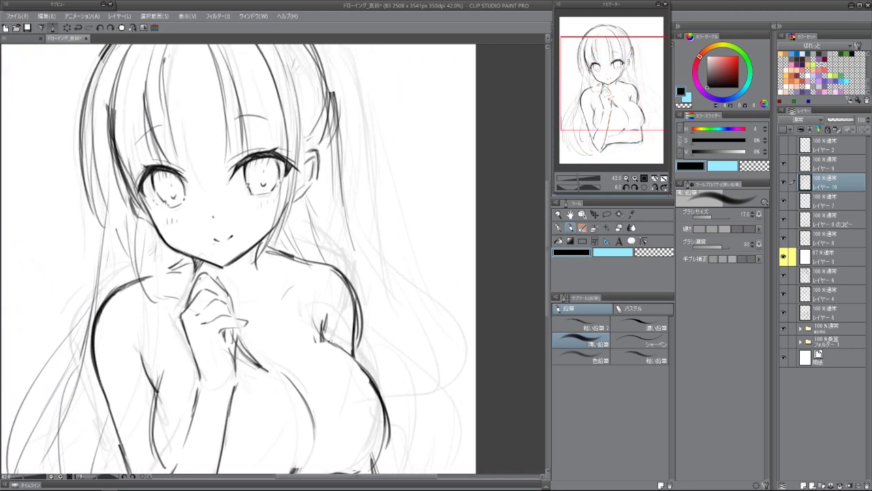
# Draw long back-hair strands on the ponytail side, running from behind the ear down past the shoulder.
pyautogui.moveTo(272, 273); pyautogui.dragTo(289, 275)
pyautogui.moveTo(383, 170); pyautogui.dragTo(355, 288)
pyautogui.moveTo(272, 273)
pyautogui.mouseDown()
pyautogui.moveTo(427, 288)
pyautogui.moveTo(465, 184)
pyautogui.mouseUp()
pyautogui.moveTo(299, 142); pyautogui.dragTo(237, 286)
pyautogui.moveTo(291, 201); pyautogui.dragTo(205, 381)
pyautogui.moveTo(286, 308); pyautogui.dragTo(235, 444)
pyautogui.moveTo(294, 251); pyautogui.dragTo(233, 406)
pyautogui.moveTo(341, 204)
pyautogui.mouseDown()
pyautogui.moveTo(75, 268)
pyautogui.moveTo(136, 395)
pyautogui.mouseUp()
pyautogui.moveTo(381, 204)
pyautogui.mouseDown()
pyautogui.moveTo(354, 354)
pyautogui.moveTo(137, 313)
pyautogui.mouseUp()
# Add sweeping lower strands with curving tips to the back hair on the ponytail side.
pyautogui.moveTo(191, 198); pyautogui.dragTo(191, 388)
pyautogui.moveTo(198, 259); pyautogui.dragTo(225, 423)
pyautogui.moveTo(204, 334); pyautogui.dragTo(286, 429)
pyautogui.hotkey('ctrl', 'z')
pyautogui.hotkey('ctrl', 'z')
pyautogui.moveTo(194, 255)
pyautogui.mouseDown()
pyautogui.moveTo(218, 413)
pyautogui.moveTo(273, 427)
pyautogui.mouseUp()
pyautogui.hotkey('ctrl', '@')
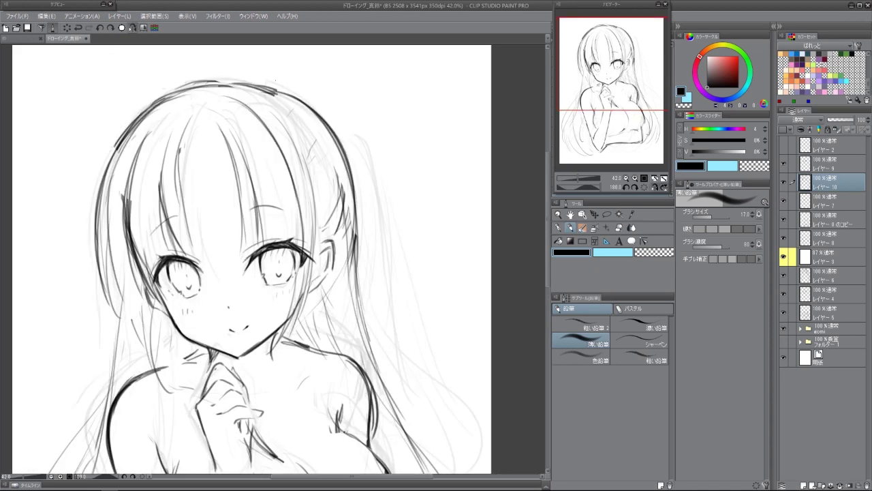
# Draw the ponytail's outer contour, arching out from its root and falling beside the head.
pyautogui.moveTo(273, 273); pyautogui.dragTo(225, 258)
pyautogui.moveTo(228, 78)
pyautogui.mouseDown()
pyautogui.moveTo(241, 99)
pyautogui.moveTo(252, 89)
pyautogui.mouseUp()
pyautogui.hotkey('ctrl', 'z')
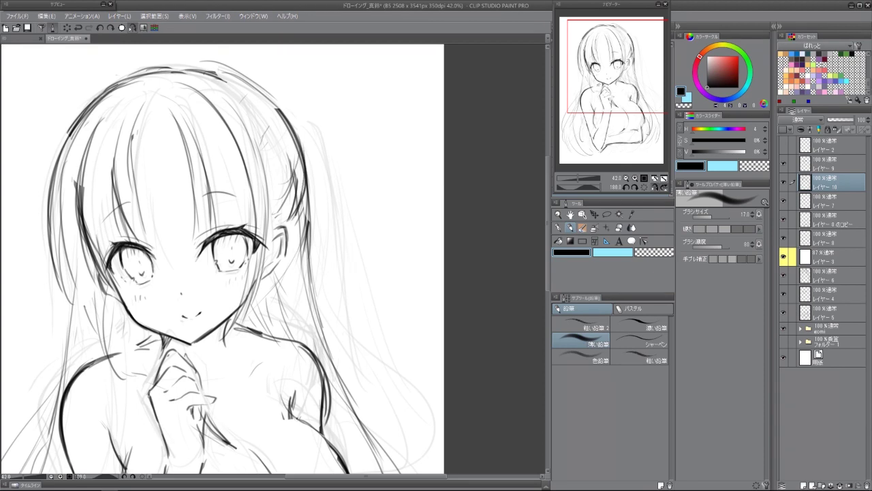
pyautogui.moveTo(278, 101)
pyautogui.mouseDown()
pyautogui.moveTo(339, 180)
pyautogui.moveTo(344, 243)
pyautogui.mouseUp()
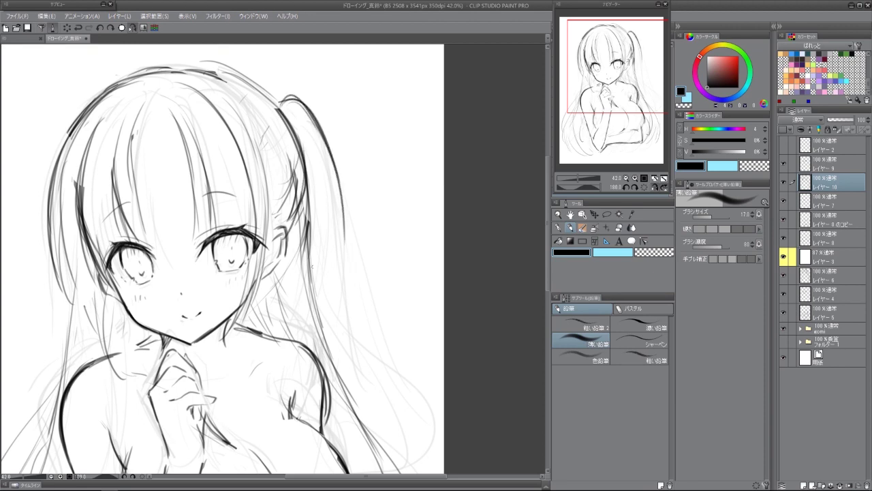
# Fill out the ponytail with long strands flowing down behind the shoulder and curling beside the chest.
pyautogui.moveTo(272, 272); pyautogui.dragTo(211, 248)
pyautogui.press('h')
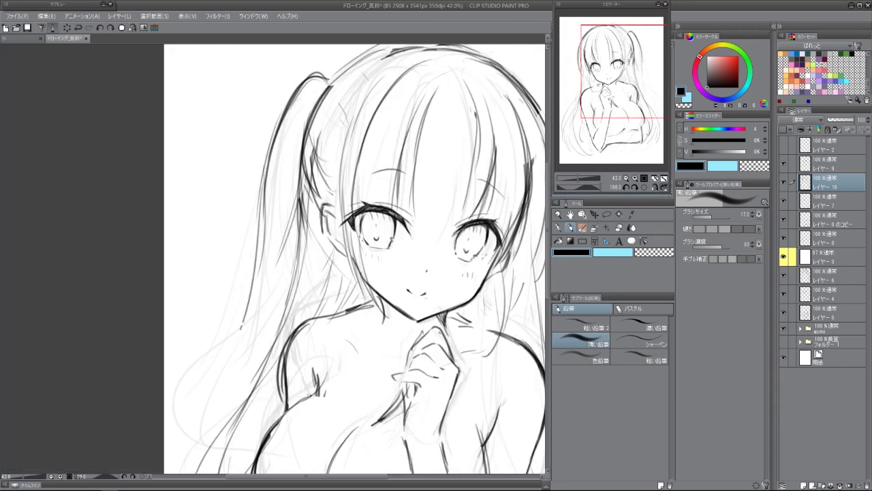
pyautogui.moveTo(273, 272); pyautogui.dragTo(303, 181)
pyautogui.moveTo(329, 114); pyautogui.dragTo(283, 247)
pyautogui.moveTo(321, 156); pyautogui.dragTo(259, 274)
pyautogui.moveTo(264, 235); pyautogui.dragTo(196, 328)
pyautogui.moveTo(290, 233); pyautogui.dragTo(219, 400)
pyautogui.moveTo(284, 308); pyautogui.dragTo(205, 437)
pyautogui.moveTo(239, 329); pyautogui.dragTo(231, 353)
pyautogui.moveTo(319, 351); pyautogui.dragTo(232, 436)
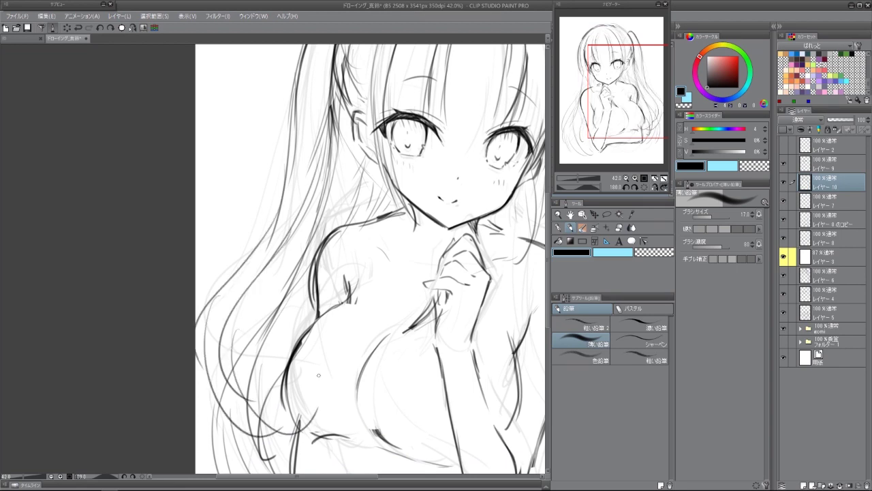
# Draw additional arched strands around the ponytail's root and down its outer edge.
pyautogui.press('h')
pyautogui.moveTo(204, 204); pyautogui.dragTo(341, 337)
pyautogui.moveTo(322, 131); pyautogui.dragTo(364, 104)
pyautogui.moveTo(333, 109); pyautogui.dragTo(382, 203)
# Move the three old layers below the white layer into the gomi folder, and raise the 87% white layer above the body line layer.
pyautogui.click(831, 279)
pyautogui.keyDown('shift'); pyautogui.click(831, 313); pyautogui.keyUp('shift')
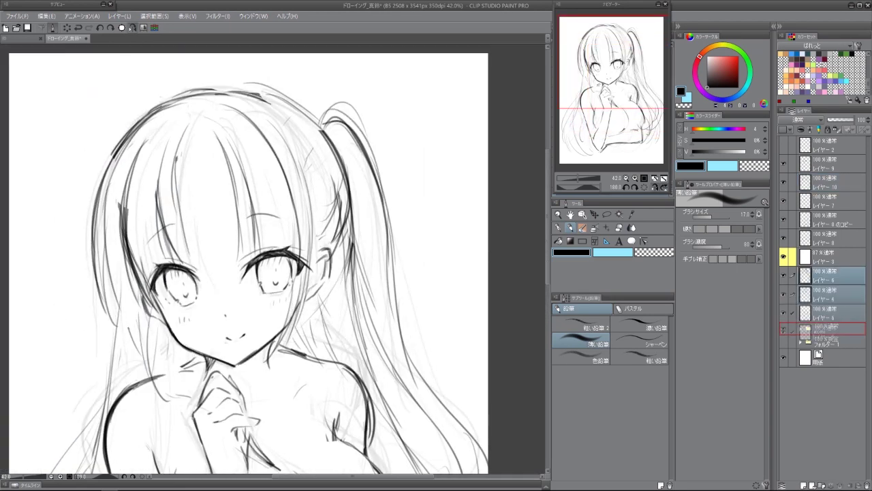
pyautogui.press('Delete')
pyautogui.moveTo(831, 257); pyautogui.dragTo(831, 212)
# Create a new layer above the 87% white layer and draw dark neck lines under the chin beside the raised hand.
pyautogui.moveTo(273, 340); pyautogui.dragTo(316, 129)
pyautogui.hotkey('ctrl', 'shift', 'n')
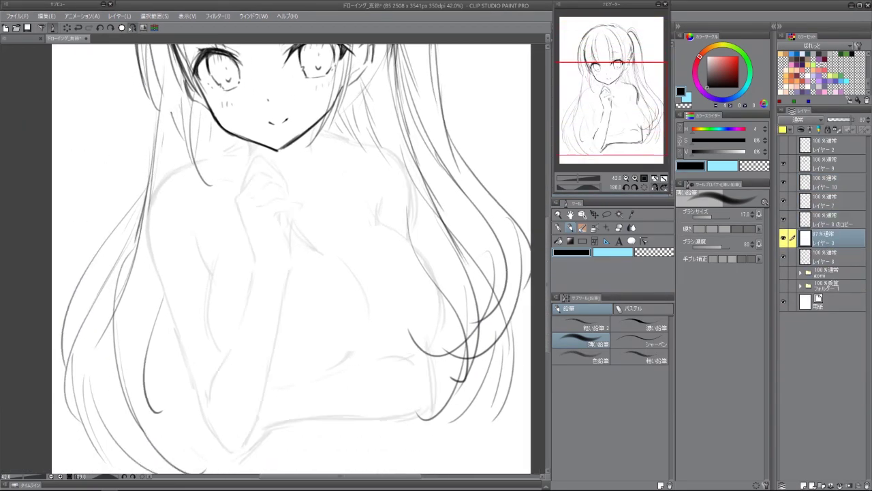
pyautogui.moveTo(266, 327); pyautogui.dragTo(293, 272)
pyautogui.hotkey('ctrl', 'alt', '0')
pyautogui.moveTo(242, 205); pyautogui.dragTo(191, 300)
pyautogui.moveTo(219, 161)
pyautogui.mouseDown()
pyautogui.moveTo(232, 204)
pyautogui.moveTo(232, 186)
pyautogui.mouseUp()
pyautogui.moveTo(247, 171); pyautogui.dragTo(236, 199)
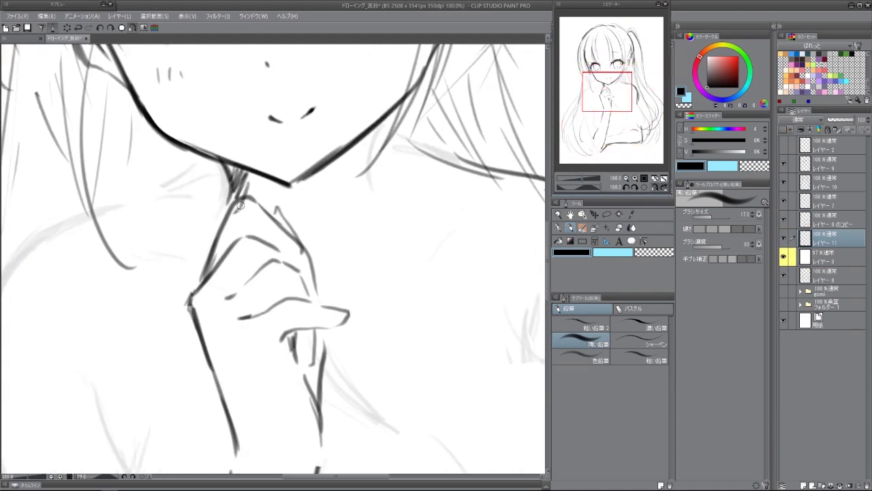
# Draw the outer contour of the bent arm's sleeve from the shoulder down the upper arm.
pyautogui.scroll(-5, 382, 191)
pyautogui.moveTo(372, 158)
pyautogui.mouseDown()
pyautogui.moveTo(385, 192)
pyautogui.moveTo(335, 196)
pyautogui.mouseUp()
pyautogui.scroll(3, 355, 204)
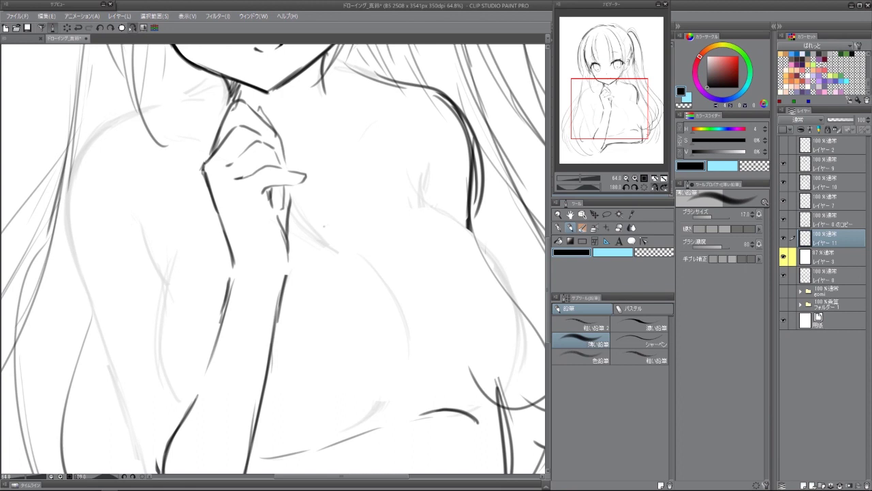
pyautogui.moveTo(149, 113); pyautogui.dragTo(80, 158)
pyautogui.moveTo(66, 222); pyautogui.dragTo(109, 344)
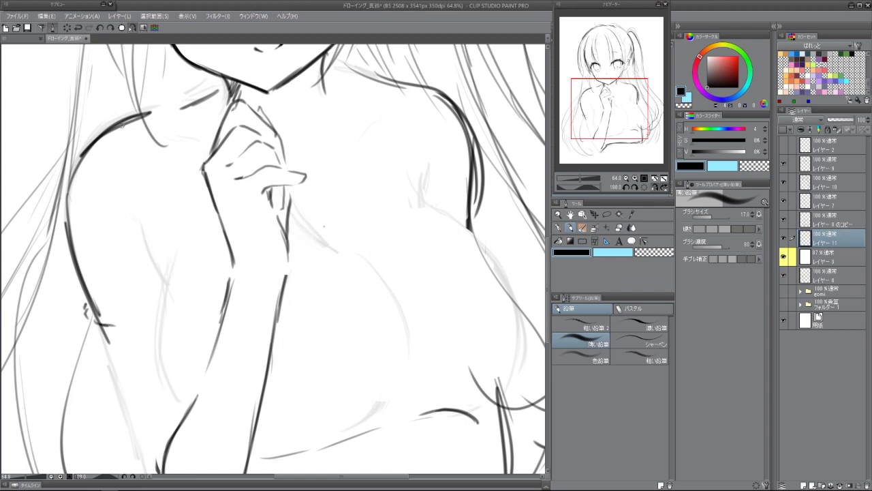
pyautogui.moveTo(141, 108)
pyautogui.mouseDown()
pyautogui.moveTo(164, 160)
pyautogui.moveTo(181, 272)
pyautogui.mouseUp()
pyautogui.moveTo(186, 96); pyautogui.dragTo(153, 108)
pyautogui.hotkey('ctrl', 'z')
pyautogui.hotkey('ctrl', 'z')
pyautogui.hotkey('ctrl', 'z')
# Draw the rounded shoulder strap on the bent-arm side and the sleeve seam running down towards the armpit.
pyautogui.moveTo(139, 119); pyautogui.dragTo(102, 191)
pyautogui.moveTo(131, 135); pyautogui.dragTo(199, 255)
pyautogui.moveTo(214, 98); pyautogui.dragTo(159, 146)
pyautogui.hotkey('ctrl', 'z')
pyautogui.hotkey('ctrl', 'z')
pyautogui.moveTo(161, 98); pyautogui.dragTo(114, 117)
pyautogui.moveTo(162, 119); pyautogui.dragTo(124, 190)
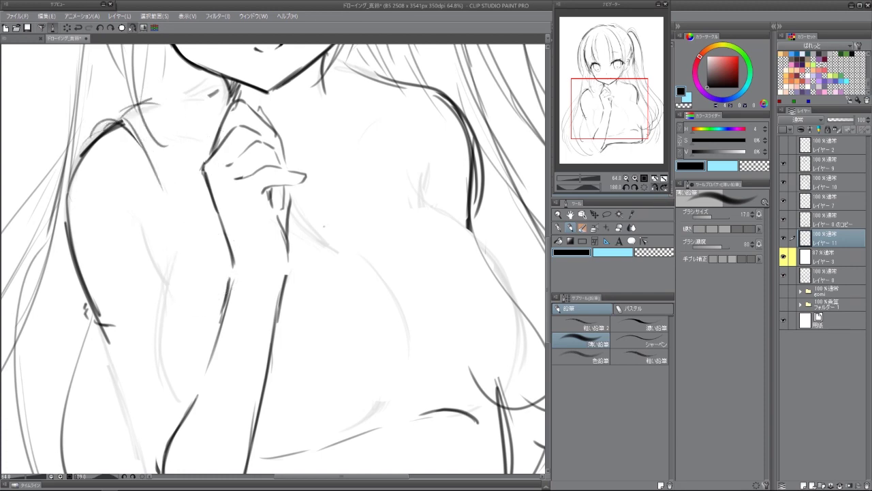
pyautogui.moveTo(143, 152); pyautogui.dragTo(185, 264)
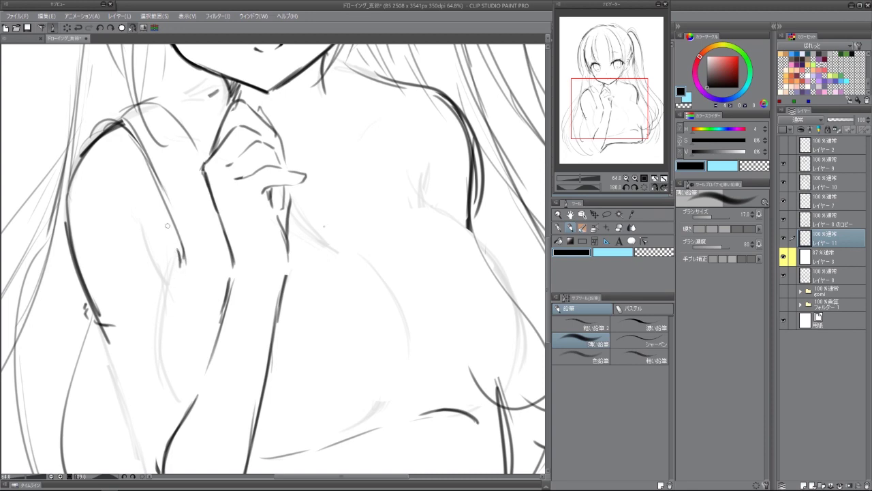
# Draw the short sleeve's hem across the upper arm and the torso's side contour between the upper arm and forearm.
pyautogui.moveTo(175, 278)
pyautogui.mouseDown()
pyautogui.moveTo(192, 234)
pyautogui.moveTo(220, 203)
pyautogui.moveTo(134, 273)
pyautogui.mouseUp()
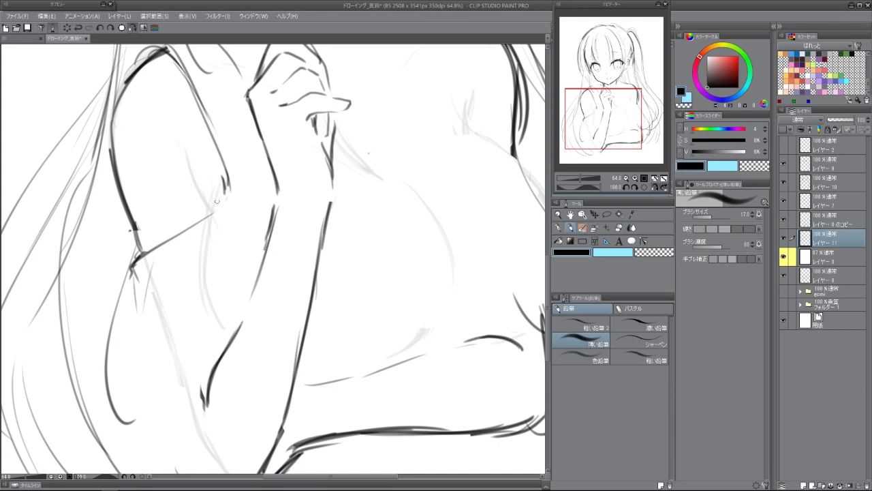
pyautogui.moveTo(225, 181); pyautogui.dragTo(201, 283)
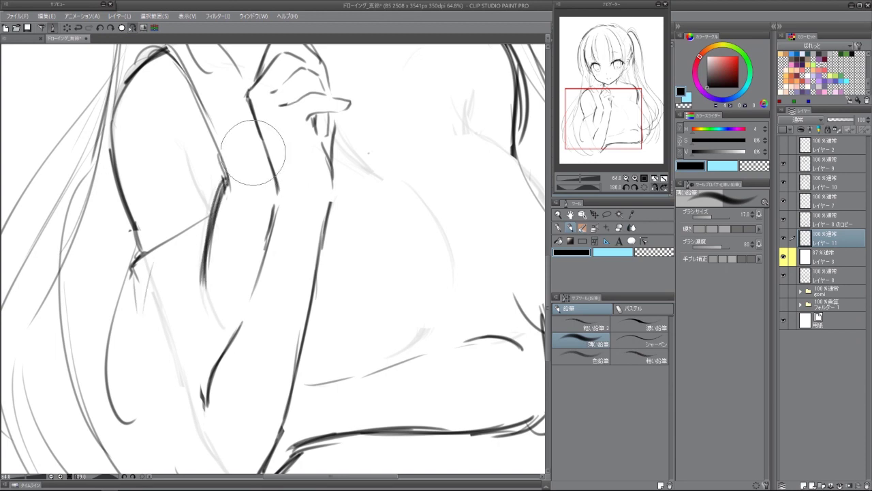
pyautogui.moveTo(218, 121); pyautogui.dragTo(205, 282)
pyautogui.moveTo(222, 182); pyautogui.dragTo(202, 305)
pyautogui.moveTo(227, 163); pyautogui.dragTo(205, 291)
pyautogui.moveTo(211, 234); pyautogui.dragTo(203, 308)
pyautogui.hotkey('ctrl', 'z')
pyautogui.hotkey('ctrl', 'z')
pyautogui.moveTo(225, 176)
pyautogui.mouseDown()
pyautogui.moveTo(204, 341)
pyautogui.moveTo(102, 432)
pyautogui.mouseUp()
# Draw the collarbone line, the curved bottom of the top's neckline and the strap edges on the opposite shoulder.
pyautogui.moveTo(122, 112); pyautogui.dragTo(166, 102)
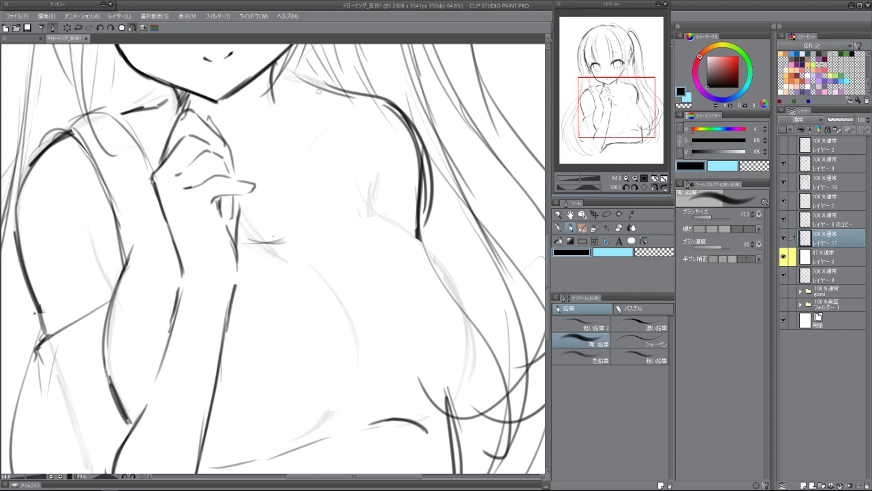
pyautogui.moveTo(334, 135); pyautogui.dragTo(311, 90)
pyautogui.moveTo(245, 242)
pyautogui.mouseDown()
pyautogui.moveTo(310, 237)
pyautogui.moveTo(302, 75)
pyautogui.moveTo(339, 225)
pyautogui.mouseUp()
pyautogui.hotkey('ctrl', 'z')
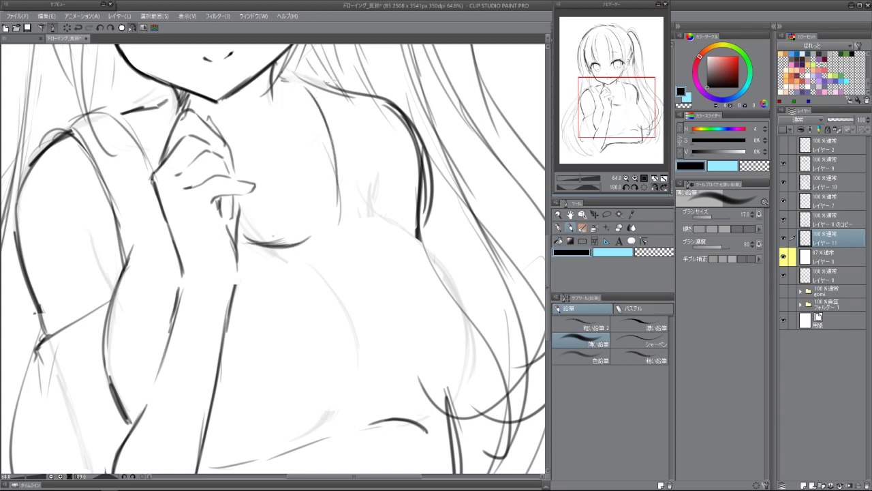
pyautogui.moveTo(355, 94); pyautogui.dragTo(378, 181)
pyautogui.moveTo(364, 113); pyautogui.dragTo(377, 214)
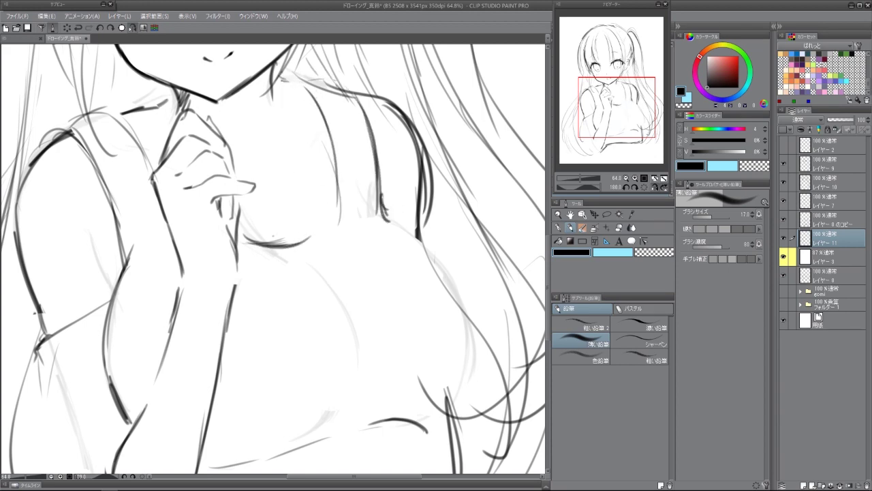
# Draw the outer chest contour on the ponytail side, curving from the underarm down to the folded arm.
pyautogui.press('h')
pyautogui.moveTo(199, 179)
pyautogui.mouseDown()
pyautogui.moveTo(233, 146)
pyautogui.moveTo(157, 225)
pyautogui.moveTo(138, 293)
pyautogui.mouseUp()
pyautogui.hotkey('ctrl', 'z')
pyautogui.moveTo(242, 145)
pyautogui.mouseDown()
pyautogui.moveTo(160, 213)
pyautogui.moveTo(171, 356)
pyautogui.mouseUp()
pyautogui.moveTo(155, 217); pyautogui.dragTo(170, 353)
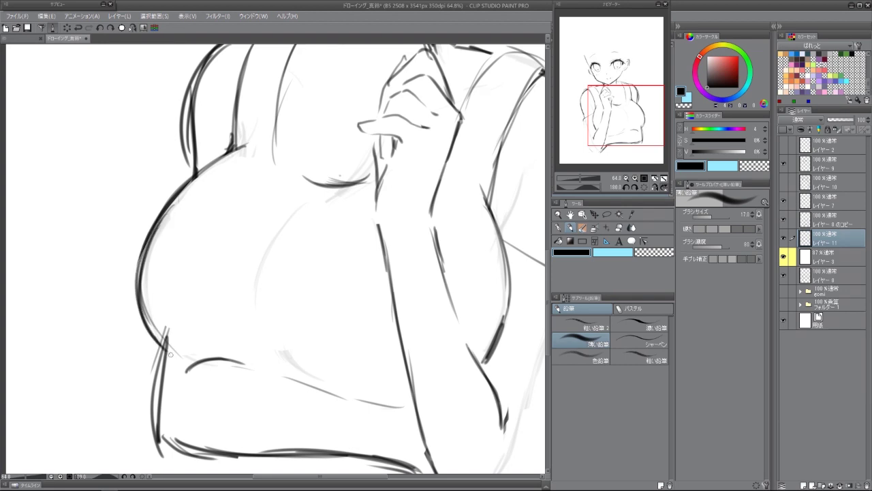
pyautogui.moveTo(188, 301); pyautogui.dragTo(131, 355)
# Refine the underarm and shoulder line of the top on the ponytail side.
pyautogui.moveTo(204, 157)
pyautogui.mouseDown()
pyautogui.moveTo(234, 88)
pyautogui.moveTo(251, 92)
pyautogui.mouseUp()
pyautogui.moveTo(176, 181); pyautogui.dragTo(231, 84)
pyautogui.hotkey('ctrl', 'z')
pyautogui.moveTo(193, 129); pyautogui.dragTo(269, 75)
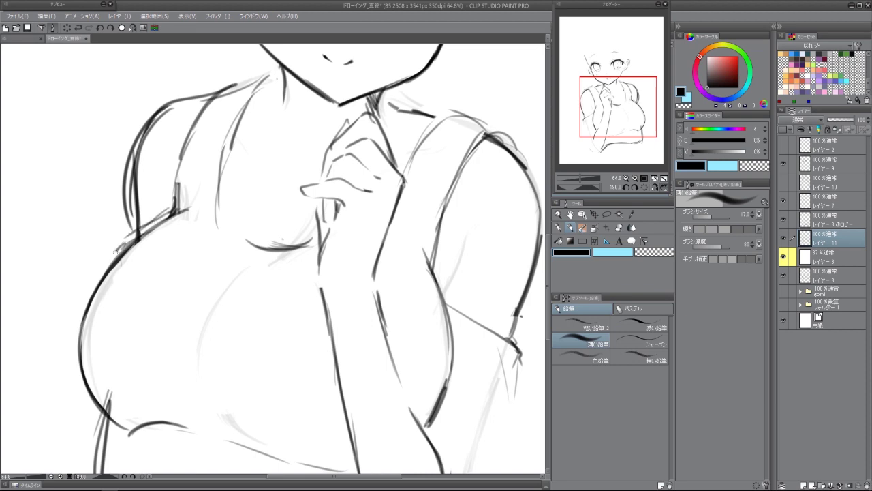
# Erase the strap's inner edge on the ponytail side and redraw it from the neck into the neckline's bottom curve.
pyautogui.moveTo(253, 140); pyautogui.dragTo(225, 255)
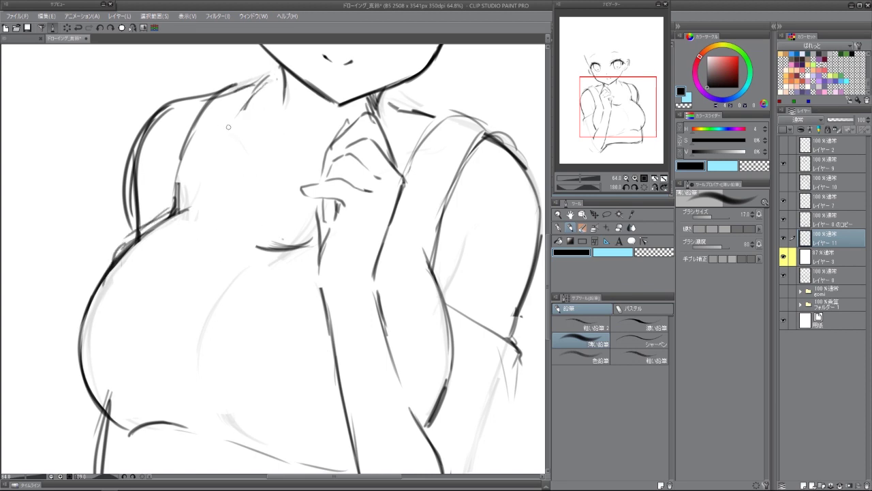
pyautogui.moveTo(267, 80); pyautogui.dragTo(216, 162)
pyautogui.moveTo(243, 120); pyautogui.dragTo(214, 197)
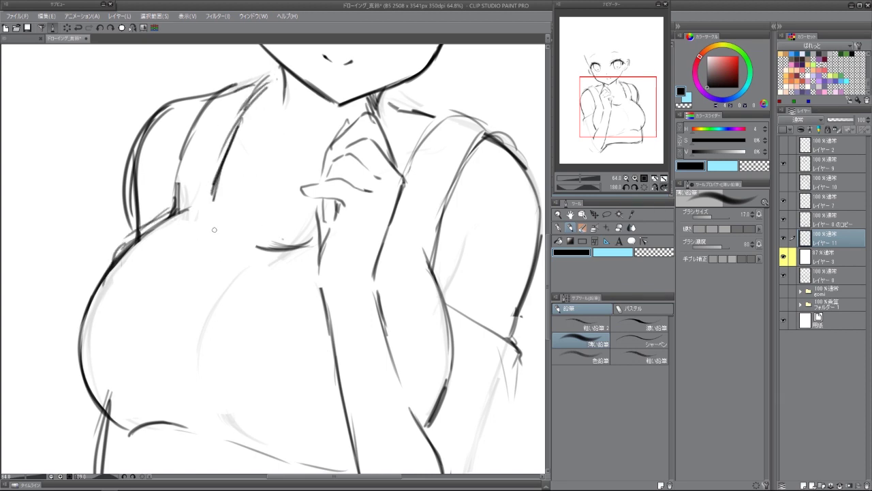
pyautogui.moveTo(242, 229); pyautogui.dragTo(243, 175)
pyautogui.moveTo(247, 108); pyautogui.dragTo(211, 204)
pyautogui.moveTo(239, 123); pyautogui.dragTo(210, 217)
pyautogui.moveTo(222, 242); pyautogui.dragTo(277, 229)
pyautogui.hotkey('ctrl', '@')
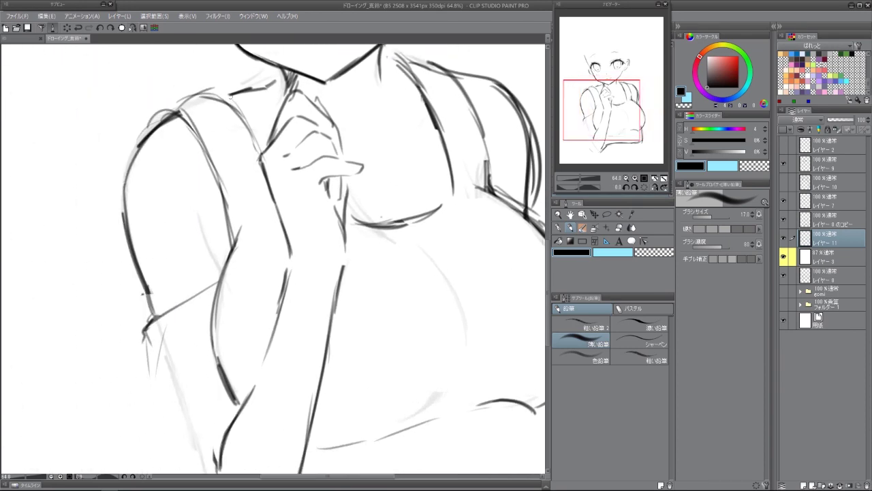
# Redraw the outer chest contour as one smooth curve and add light fabric folds beneath the chest.
pyautogui.scroll(-2, 340, 195)
pyautogui.moveTo(326, 187); pyautogui.dragTo(411, 169)
pyautogui.scroll(-2, 341, 195)
pyautogui.scroll(2, 293, 252)
pyautogui.press('-')
pyautogui.press('-')
pyautogui.press('-')
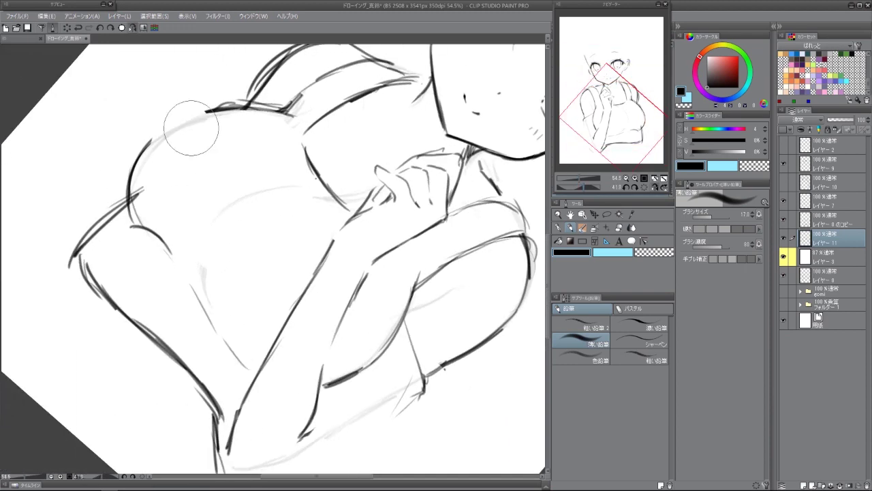
pyautogui.moveTo(130, 236); pyautogui.dragTo(118, 364)
pyautogui.hotkey('ctrl', 'z')
pyautogui.moveTo(166, 301)
pyautogui.mouseDown()
pyautogui.moveTo(127, 357)
pyautogui.moveTo(153, 381)
pyautogui.mouseUp()
pyautogui.moveTo(135, 221); pyautogui.dragTo(118, 331)
pyautogui.moveTo(132, 246)
pyautogui.mouseDown()
pyautogui.moveTo(150, 379)
pyautogui.moveTo(175, 393)
pyautogui.mouseUp()
pyautogui.press('^')
pyautogui.press('^')
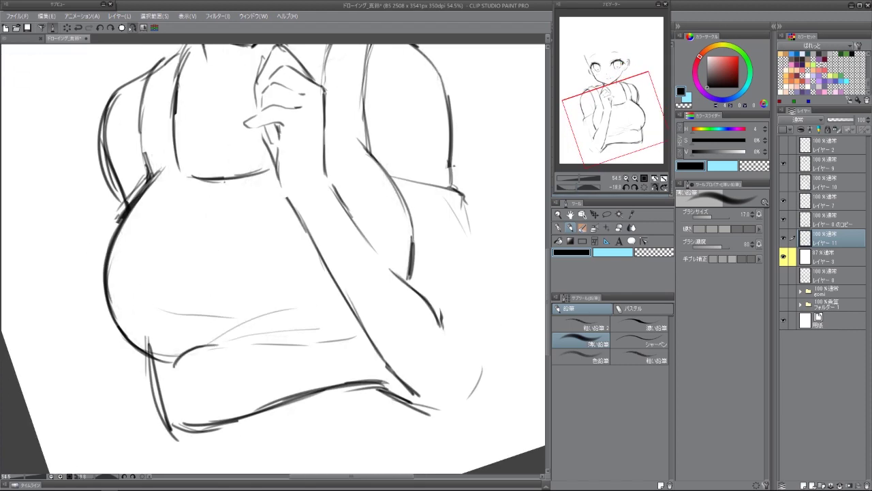
pyautogui.press('^')
# Draw the sides and wavy hem of a frill hanging below the bent arm's sleeve.
pyautogui.scroll(3, 167, 145)
pyautogui.hotkey('ctrl', 'z')
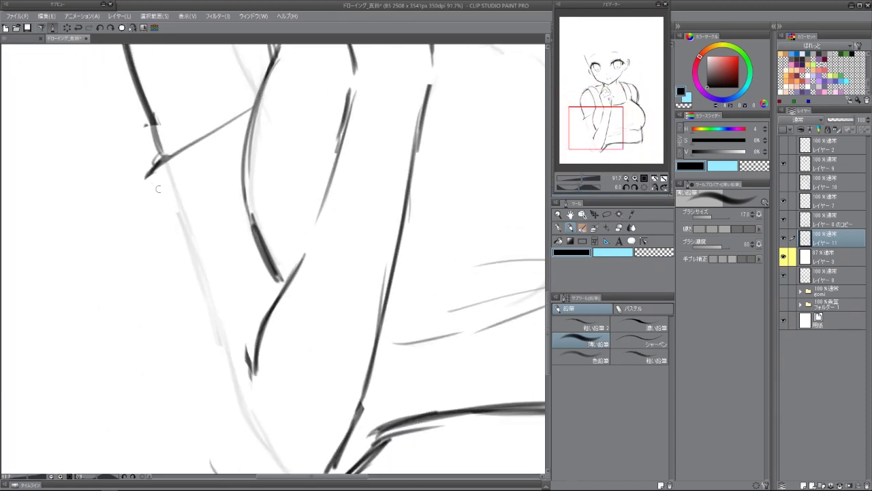
pyautogui.moveTo(171, 178); pyautogui.dragTo(154, 294)
pyautogui.moveTo(168, 223)
pyautogui.mouseDown()
pyautogui.moveTo(152, 299)
pyautogui.moveTo(256, 299)
pyautogui.mouseUp()
pyautogui.moveTo(248, 203); pyautogui.dragTo(263, 280)
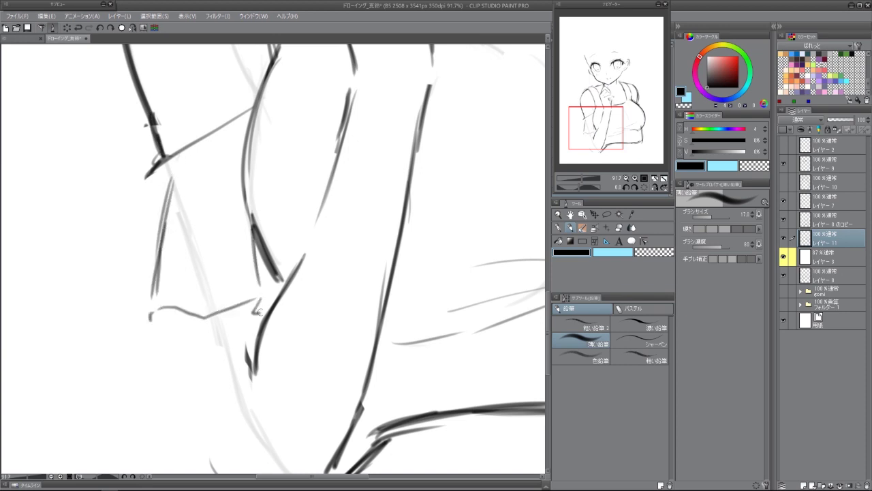
pyautogui.moveTo(178, 315); pyautogui.dragTo(168, 319)
# Draw the sleeve frill's outer edge and its lower folded hem.
pyautogui.moveTo(141, 196)
pyautogui.mouseDown()
pyautogui.moveTo(121, 305)
pyautogui.moveTo(123, 361)
pyautogui.mouseUp()
pyautogui.moveTo(131, 360)
pyautogui.mouseDown()
pyautogui.moveTo(157, 347)
pyautogui.moveTo(204, 351)
pyautogui.mouseUp()
pyautogui.scroll(3, 266, 333)
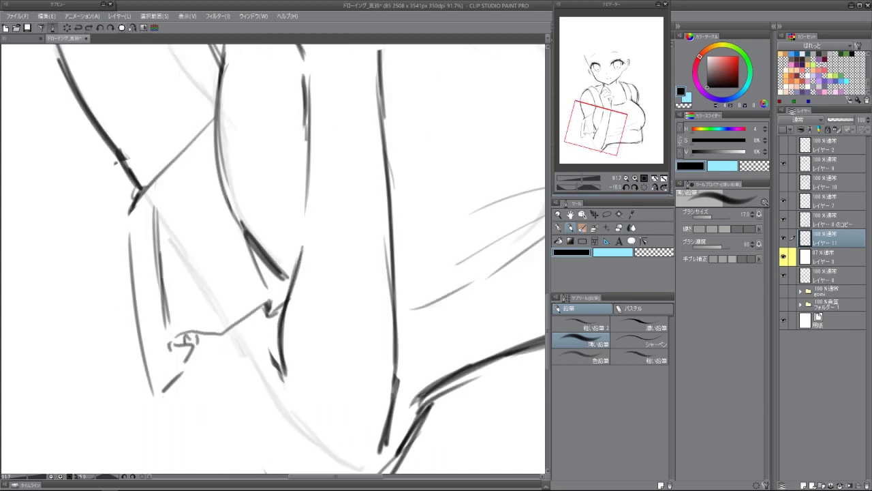
pyautogui.hotkey('ctrl', 'z')
pyautogui.moveTo(185, 250); pyautogui.dragTo(278, 257)
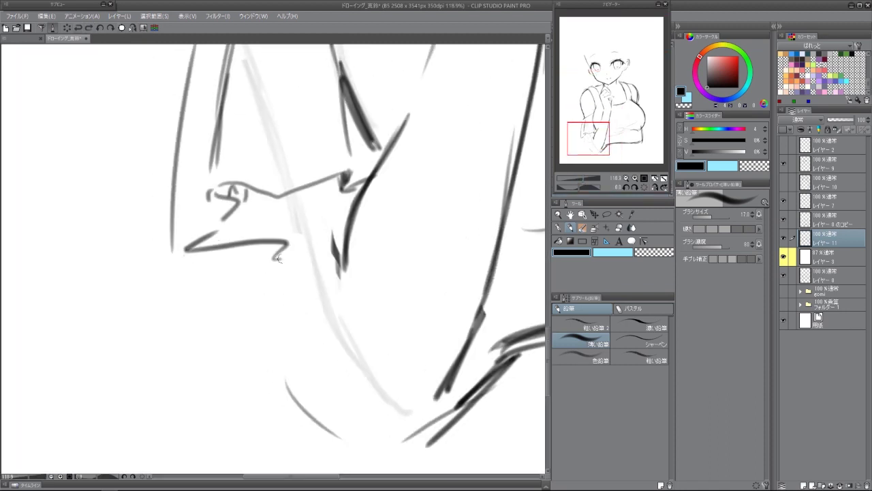
# Darken the fold inside the sleeve frill and add a second line running parallel above its wavy hem.
pyautogui.moveTo(226, 185); pyautogui.dragTo(241, 202)
pyautogui.moveTo(224, 125); pyautogui.dragTo(219, 158)
pyautogui.hotkey('ctrl', 'z')
pyautogui.moveTo(232, 150)
pyautogui.mouseDown()
pyautogui.moveTo(274, 159)
pyautogui.moveTo(349, 138)
pyautogui.mouseUp()
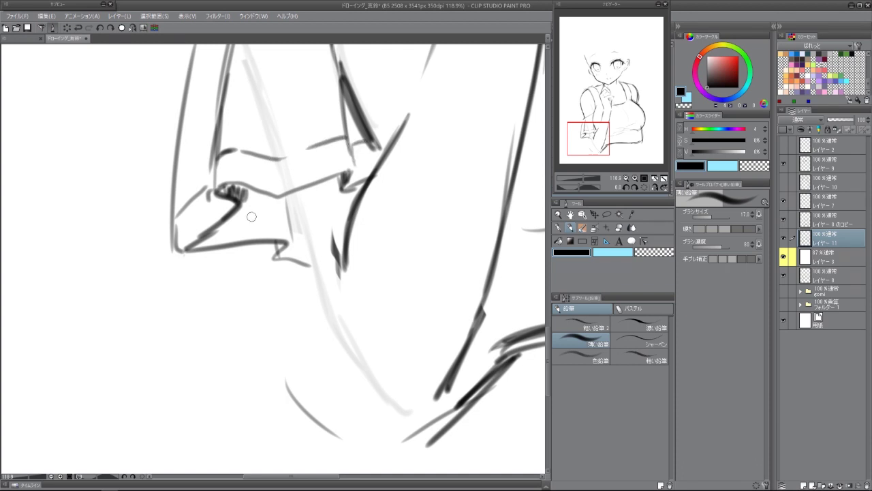
# Draw the elbow's lower contour under the frill and add a crease to the upper sleeve.
pyautogui.scroll(-3, 192, 242)
pyautogui.moveTo(191, 457)
pyautogui.mouseDown()
pyautogui.moveTo(191, 243)
pyautogui.moveTo(238, 335)
pyautogui.mouseUp()
pyautogui.moveTo(199, 70); pyautogui.dragTo(208, 190)
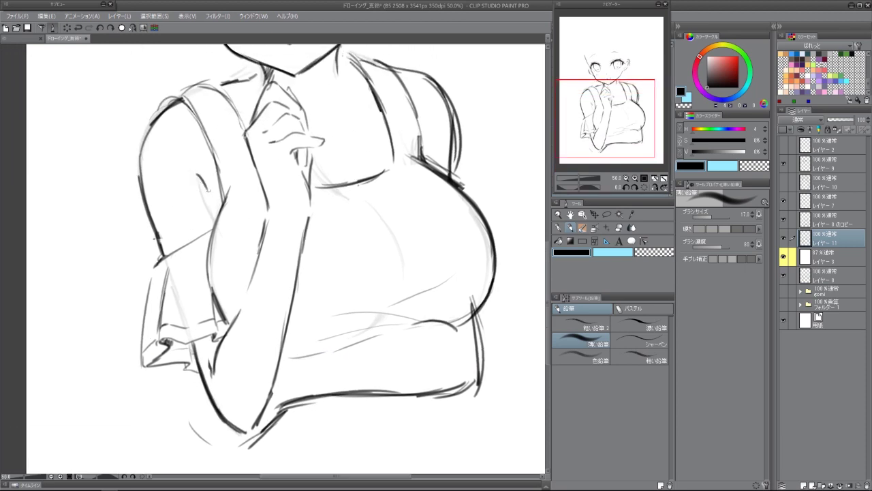
pyautogui.moveTo(315, 67); pyautogui.dragTo(293, 96)
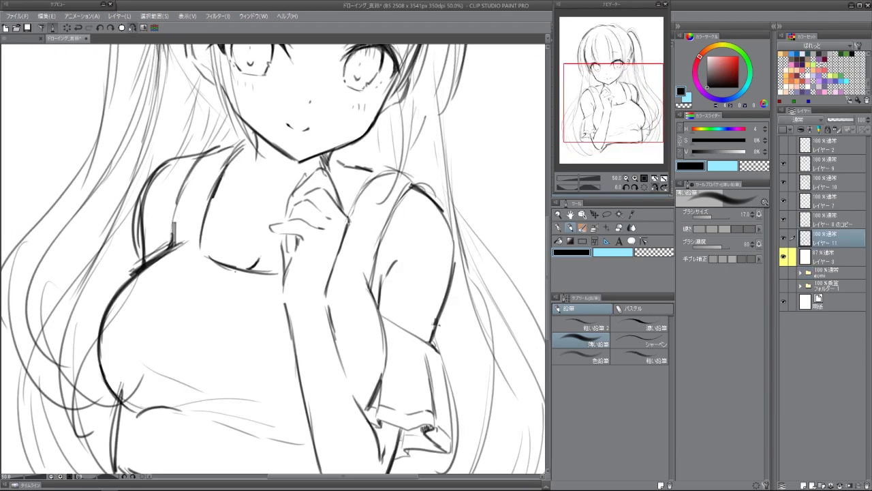
# Extend the collarbone line to the neck and darken the neck's edge beside the raised hand.
pyautogui.scroll(3, 310, 184)
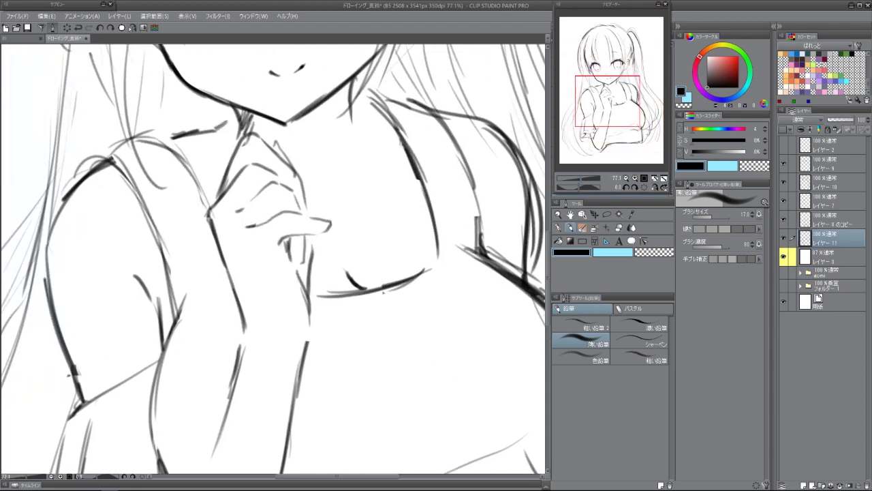
pyautogui.moveTo(216, 156); pyautogui.dragTo(232, 146)
pyautogui.moveTo(240, 133); pyautogui.dragTo(249, 178)
pyautogui.moveTo(246, 136); pyautogui.dragTo(257, 176)
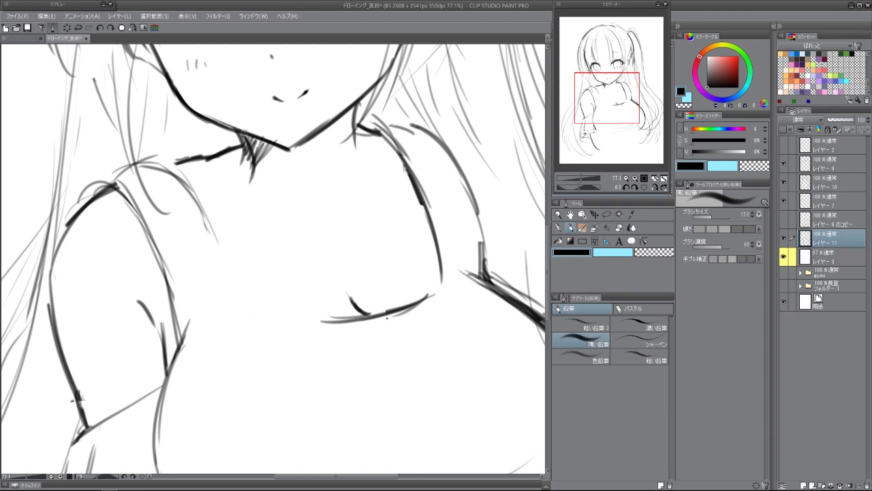
# Draw a choker around the neck with vertical hatching and a small heart pendant.
pyautogui.moveTo(355, 106); pyautogui.dragTo(341, 134)
pyautogui.moveTo(303, 145); pyautogui.dragTo(350, 119)
pyautogui.moveTo(270, 168); pyautogui.dragTo(339, 158)
pyautogui.moveTo(358, 122)
pyautogui.mouseDown()
pyautogui.moveTo(353, 141)
pyautogui.moveTo(296, 164)
pyautogui.moveTo(337, 158)
pyautogui.mouseUp()
pyautogui.moveTo(267, 148); pyautogui.dragTo(255, 167)
pyautogui.moveTo(345, 131); pyautogui.dragTo(340, 154)
pyautogui.moveTo(352, 128); pyautogui.dragTo(349, 149)
pyautogui.moveTo(359, 124); pyautogui.dragTo(376, 131)
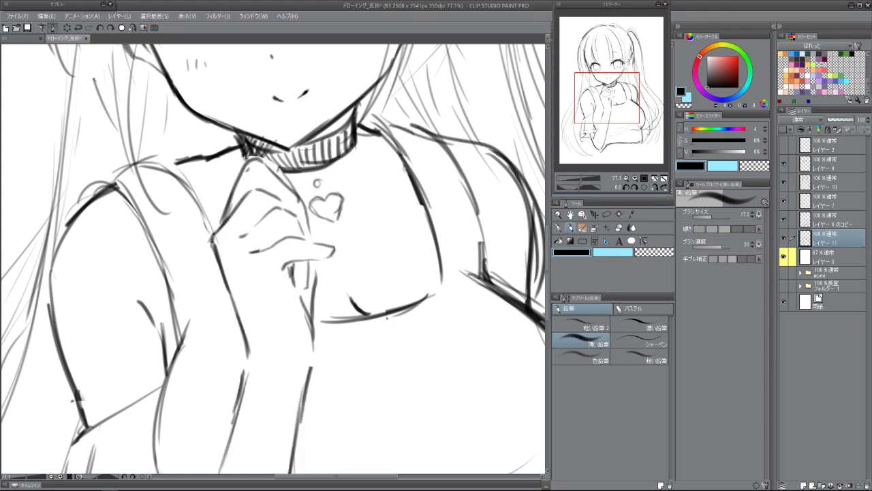
# Move the 87% white layer above the hair line layers and hide it.
pyautogui.hotkey('ctrl', '-')
pyautogui.moveTo(833, 257); pyautogui.dragTo(832, 162)
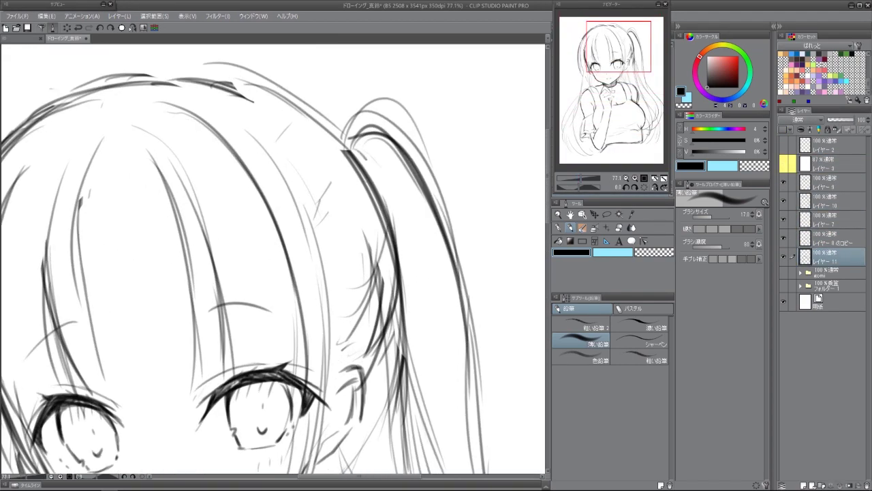
# Draw the hair ribbon's knot at the ponytail's base, with a loop and pointed tail on the face side.
pyautogui.moveTo(354, 150); pyautogui.dragTo(377, 185)
pyautogui.moveTo(343, 159)
pyautogui.mouseDown()
pyautogui.moveTo(368, 126)
pyautogui.moveTo(354, 175)
pyautogui.mouseUp()
pyautogui.moveTo(381, 140); pyautogui.dragTo(385, 162)
pyautogui.moveTo(344, 143); pyautogui.dragTo(307, 219)
pyautogui.moveTo(374, 181)
pyautogui.mouseDown()
pyautogui.moveTo(383, 217)
pyautogui.moveTo(354, 242)
pyautogui.mouseUp()
pyautogui.moveTo(322, 149)
pyautogui.mouseDown()
pyautogui.moveTo(294, 203)
pyautogui.moveTo(318, 244)
pyautogui.mouseUp()
pyautogui.moveTo(338, 250); pyautogui.dragTo(363, 276)
pyautogui.moveTo(340, 136); pyautogui.dragTo(418, 73)
pyautogui.hotkey('ctrl', 'z')
pyautogui.moveTo(315, 239); pyautogui.dragTo(308, 285)
pyautogui.moveTo(377, 192); pyautogui.dragTo(376, 274)
pyautogui.moveTo(310, 281); pyautogui.dragTo(358, 299)
# Draw the ribbon's other loop across the ponytail with an angular tip on its outer side.
pyautogui.moveTo(331, 146)
pyautogui.mouseDown()
pyautogui.moveTo(347, 122)
pyautogui.moveTo(322, 158)
pyautogui.mouseUp()
pyautogui.moveTo(394, 122); pyautogui.dragTo(453, 170)
pyautogui.moveTo(452, 170)
pyautogui.mouseDown()
pyautogui.moveTo(440, 197)
pyautogui.moveTo(460, 236)
pyautogui.mouseUp()
pyautogui.moveTo(350, 116); pyautogui.dragTo(335, 156)
pyautogui.moveTo(368, 129); pyautogui.dragTo(379, 88)
pyautogui.hotkey('ctrl', 'z')
pyautogui.moveTo(423, 139); pyautogui.dragTo(451, 238)
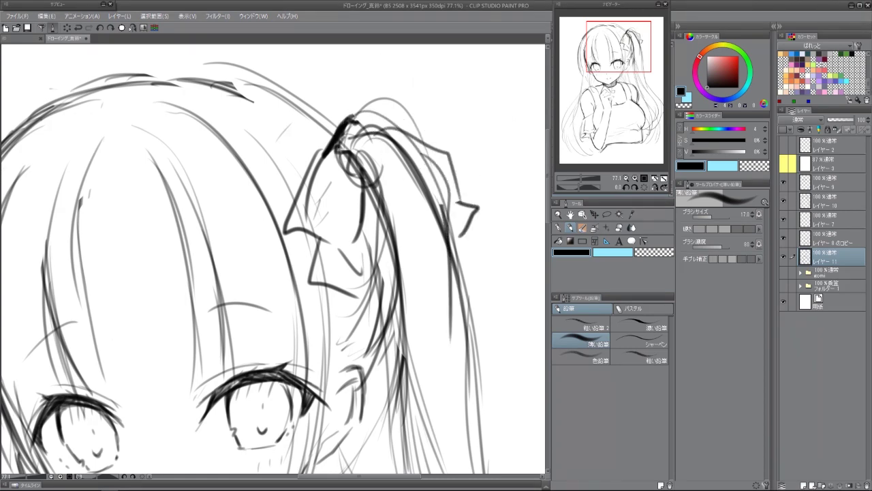
pyautogui.hotkey('ctrl', 'z')
# Strengthen the ponytail's outer strands from below the ribbon down towards the shoulder.
pyautogui.scroll(-5, 360, 151)
pyautogui.scroll(3, 360, 151)
pyautogui.moveTo(299, 74); pyautogui.dragTo(344, 176)
pyautogui.moveTo(316, 99); pyautogui.dragTo(346, 310)
pyautogui.moveTo(340, 259); pyautogui.dragTo(343, 274)
# Lasso the ribbon area on レイヤー 11 and shift it slightly upward with Transform.
pyautogui.press('m')
pyautogui.moveTo(269, 88)
pyautogui.mouseDown()
pyautogui.moveTo(363, 363)
pyautogui.moveTo(402, 341)
pyautogui.moveTo(272, 95)
pyautogui.mouseUp()
pyautogui.click(824, 256)
pyautogui.moveTo(282, 201)
pyautogui.mouseDown()
pyautogui.moveTo(355, 170)
pyautogui.moveTo(282, 205)
pyautogui.mouseUp()
pyautogui.hotkey('ctrl', 't')
pyautogui.moveTo(286, 137); pyautogui.dragTo(280, 123)
pyautogui.press('Return')
pyautogui.scroll(-4, 347, 107)
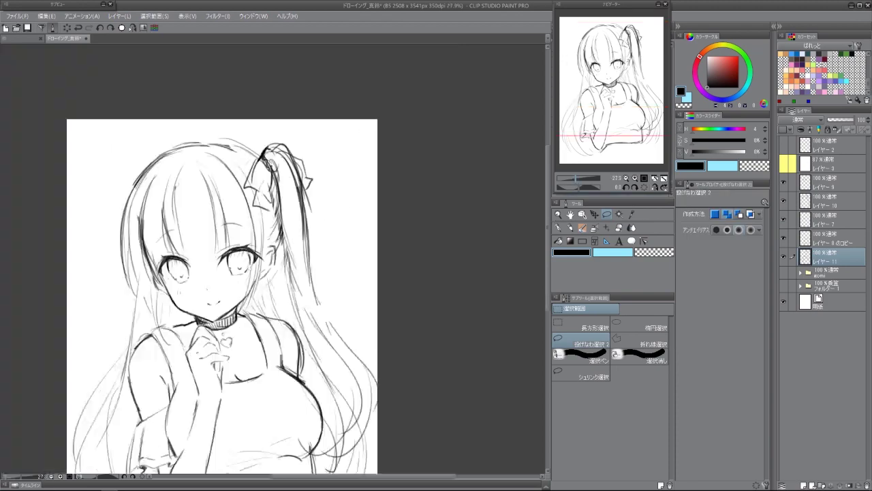
# Show the white layer レイヤー 3, lower its opacity to 75%, and add a new raster layer above it.
pyautogui.click(783, 164)
pyautogui.click(828, 163)
pyautogui.moveTo(853, 119); pyautogui.dragTo(845, 119)
pyautogui.scroll(4, 250, 149)
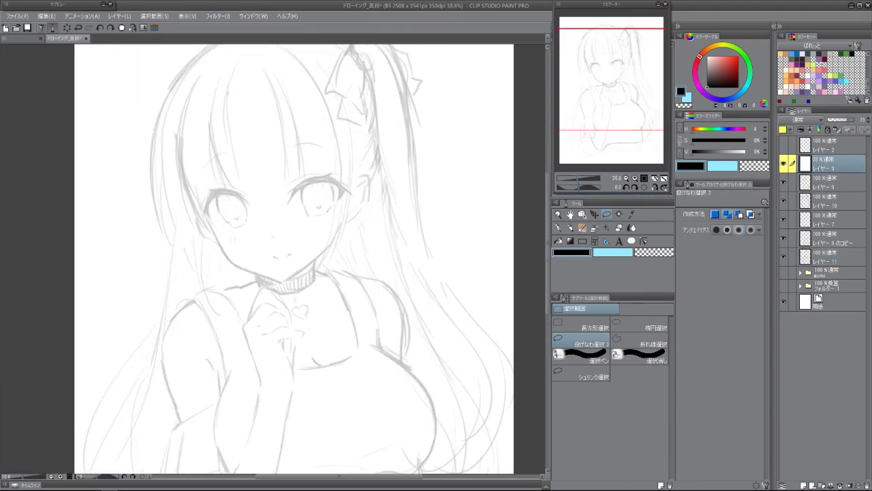
pyautogui.hotkey('ctrl', 'shift', 'n')
# Switch to the rough pencil brush 粗い鉛筆 2 and test a stroke over the face.
pyautogui.scroll(-2, 275, 259)
pyautogui.scroll(5, 275, 259)
pyautogui.press('p')
pyautogui.scroll(1, 276, 259)
pyautogui.click(581, 321)
pyautogui.moveTo(354, 129)
pyautogui.mouseDown()
pyautogui.moveTo(272, 205)
pyautogui.moveTo(408, 286)
pyautogui.moveTo(239, 385)
pyautogui.moveTo(422, 327)
pyautogui.moveTo(341, 388)
pyautogui.mouseUp()
pyautogui.scroll(1, 240, 385)
pyautogui.hotkey('ctrl', 'z')
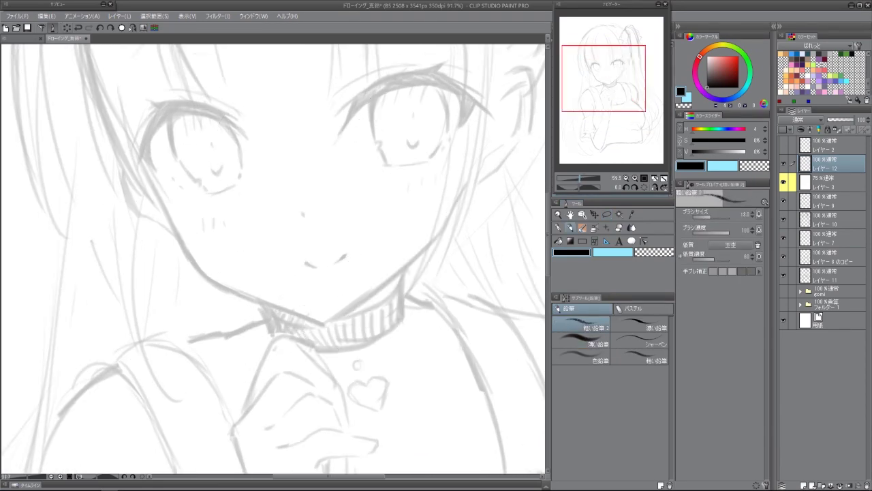
pyautogui.scroll(2, 272, 259)
pyautogui.moveTo(73, 116); pyautogui.dragTo(131, 232)
pyautogui.moveTo(305, 287); pyautogui.dragTo(354, 315)
pyautogui.moveTo(127, 201); pyautogui.dragTo(203, 357)
pyautogui.moveTo(268, 293)
pyautogui.mouseDown()
pyautogui.moveTo(229, 188)
pyautogui.moveTo(293, 361)
pyautogui.mouseUp()
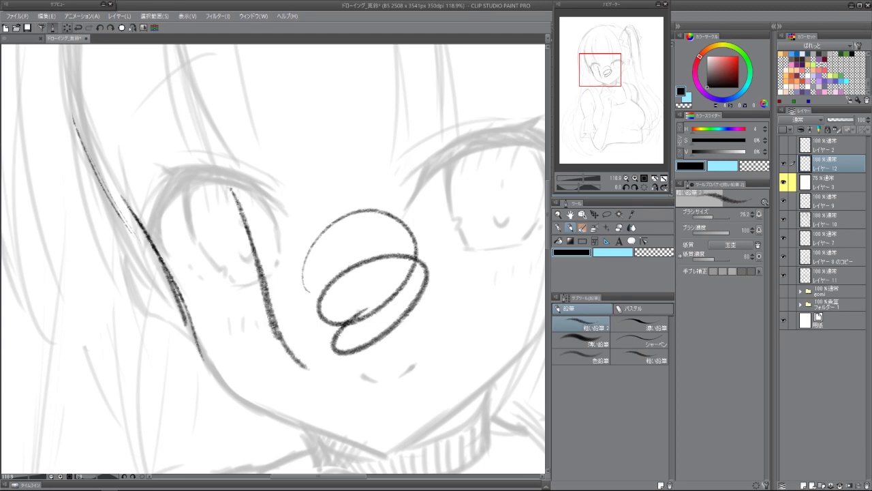
pyautogui.press('Delete')
# Draw the face outline from the temple along both cheeks to the pointed chin.
pyautogui.moveTo(69, 98)
pyautogui.mouseDown()
pyautogui.moveTo(146, 290)
pyautogui.moveTo(204, 370)
pyautogui.moveTo(232, 389)
pyautogui.mouseUp()
pyautogui.moveTo(181, 269); pyautogui.dragTo(299, 313)
pyautogui.press('-')
pyautogui.moveTo(220, 246)
pyautogui.mouseDown()
pyautogui.moveTo(283, 348)
pyautogui.moveTo(361, 413)
pyautogui.mouseUp()
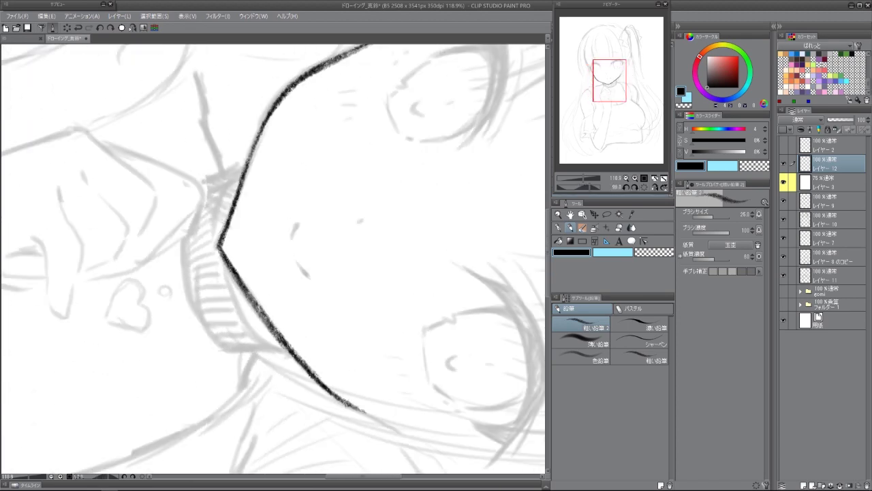
pyautogui.press('^')
pyautogui.moveTo(84, 246)
pyautogui.mouseDown()
pyautogui.moveTo(83, 201)
pyautogui.moveTo(139, 289)
pyautogui.moveTo(165, 304)
pyautogui.mouseUp()
pyautogui.moveTo(99, 202); pyautogui.dragTo(150, 281)
# Draw the visible ear with its inner fold and add the neck's two edges below the jaw.
pyautogui.moveTo(431, 132)
pyautogui.mouseDown()
pyautogui.moveTo(465, 126)
pyautogui.moveTo(470, 160)
pyautogui.moveTo(442, 132)
pyautogui.moveTo(470, 181)
pyautogui.mouseUp()
pyautogui.hotkey('ctrl', 'z')
pyautogui.moveTo(470, 143)
pyautogui.mouseDown()
pyautogui.moveTo(438, 239)
pyautogui.moveTo(413, 261)
pyautogui.mouseUp()
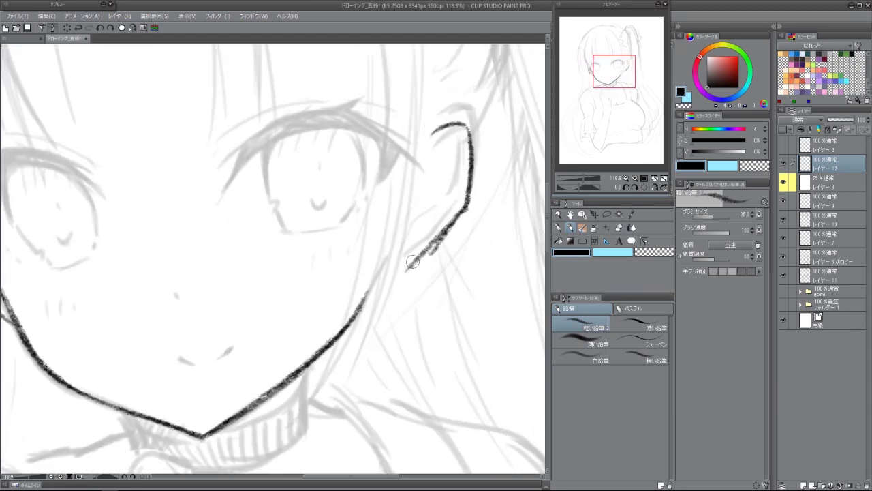
pyautogui.moveTo(453, 152); pyautogui.dragTo(404, 237)
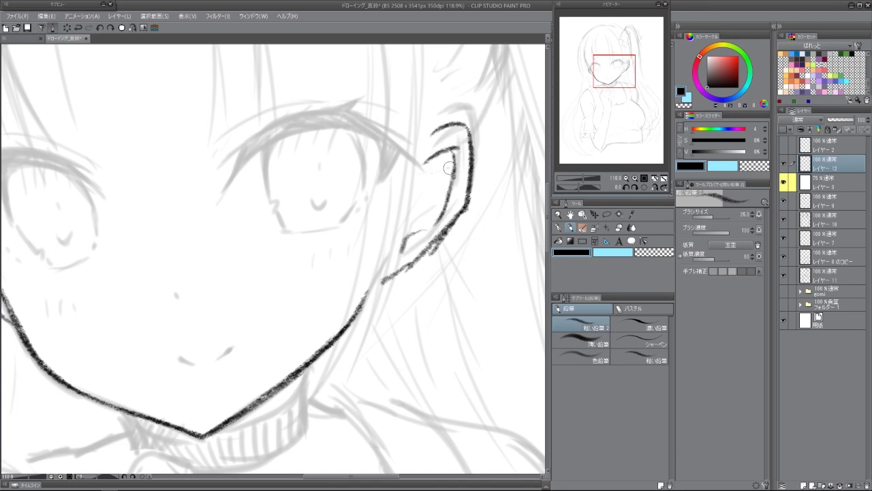
pyautogui.moveTo(130, 411)
pyautogui.mouseDown()
pyautogui.moveTo(217, 217)
pyautogui.moveTo(219, 263)
pyautogui.mouseUp()
pyautogui.moveTo(406, 165); pyautogui.dragTo(390, 229)
# Draw the raised hand's knuckle ridge and the outline of its upper bent finger on レイヤー 13.
pyautogui.moveTo(205, 334); pyautogui.dragTo(270, 194)
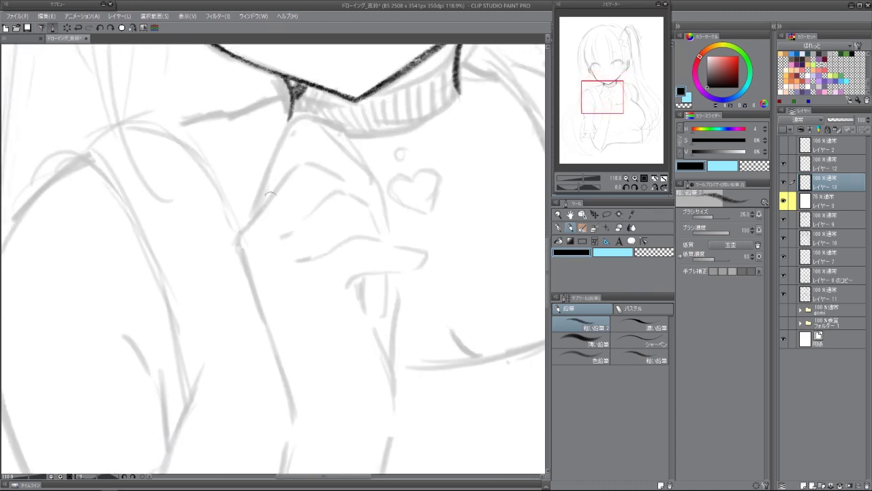
pyautogui.moveTo(292, 167); pyautogui.dragTo(240, 237)
pyautogui.moveTo(265, 442)
pyautogui.mouseDown()
pyautogui.moveTo(158, 443)
pyautogui.moveTo(224, 355)
pyautogui.mouseUp()
pyautogui.scroll(2, 287, 225)
pyautogui.moveTo(392, 218)
pyautogui.mouseDown()
pyautogui.moveTo(273, 129)
pyautogui.moveTo(364, 172)
pyautogui.mouseUp()
pyautogui.hotkey('ctrl', 'z')
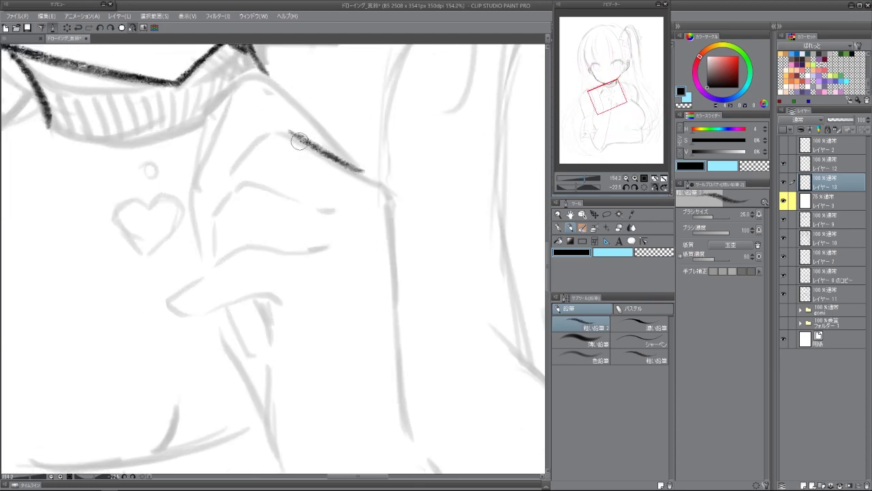
pyautogui.moveTo(306, 142); pyautogui.dragTo(271, 135)
pyautogui.moveTo(299, 194)
pyautogui.mouseDown()
pyautogui.moveTo(351, 218)
pyautogui.moveTo(244, 188)
pyautogui.moveTo(197, 252)
pyautogui.mouseUp()
pyautogui.moveTo(266, 142); pyautogui.dragTo(188, 232)
# Draw the corner at the back of the hand and a light crease line across it.
pyautogui.moveTo(368, 169); pyautogui.dragTo(384, 181)
pyautogui.moveTo(350, 216); pyautogui.dragTo(290, 193)
pyautogui.moveTo(386, 204); pyautogui.dragTo(394, 242)
pyautogui.moveTo(380, 182); pyautogui.dragTo(395, 208)
pyautogui.moveTo(516, 185); pyautogui.dragTo(465, 100)
pyautogui.moveTo(152, 173); pyautogui.dragTo(150, 179)
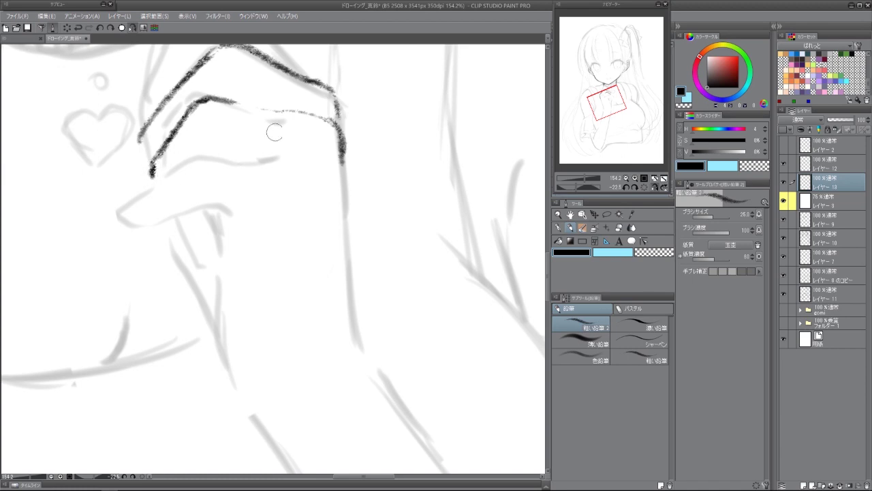
# Draw the remaining curled fingers, tapering their edges down towards the palm.
pyautogui.moveTo(265, 143)
pyautogui.mouseDown()
pyautogui.moveTo(214, 155)
pyautogui.moveTo(176, 185)
pyautogui.moveTo(175, 255)
pyautogui.mouseUp()
pyautogui.moveTo(247, 200); pyautogui.dragTo(219, 224)
pyautogui.moveTo(179, 248); pyautogui.dragTo(211, 296)
pyautogui.moveTo(152, 170); pyautogui.dragTo(169, 235)
pyautogui.moveTo(140, 133); pyautogui.dragTo(158, 216)
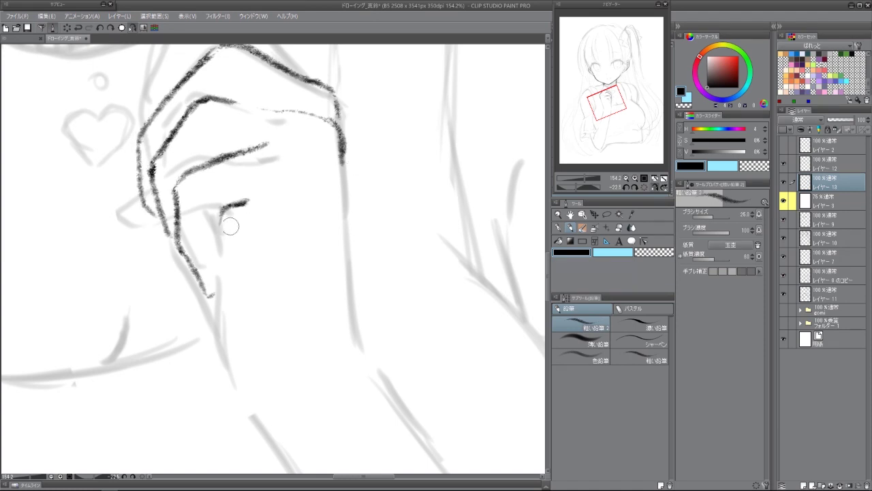
# Draw the palm's edge down to the wrist and extend the line along the back of the hand.
pyautogui.moveTo(228, 238); pyautogui.dragTo(202, 354)
pyautogui.moveTo(344, 152); pyautogui.dragTo(345, 279)
pyautogui.moveTo(132, 180); pyautogui.dragTo(220, 205)
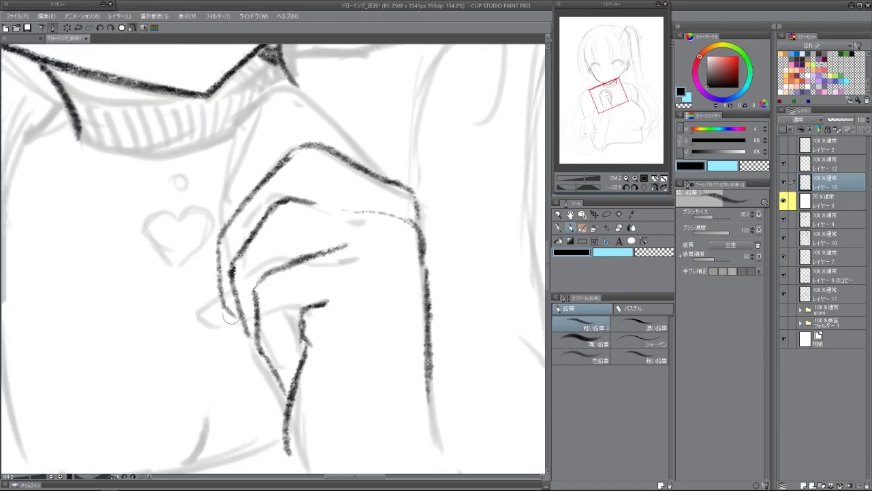
pyautogui.press('h')
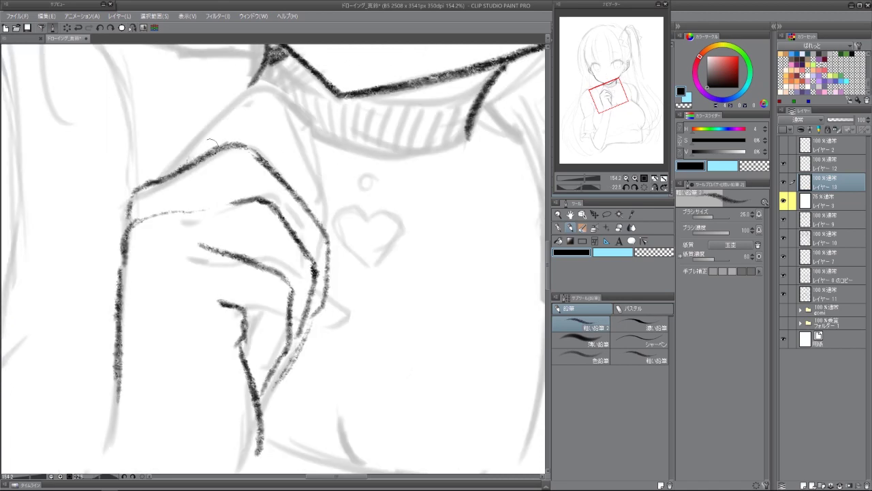
# Add the index finger above the knuckles, outlining it up to the choker and back down to the other fingers.
pyautogui.moveTo(161, 170); pyautogui.dragTo(116, 116)
pyautogui.moveTo(141, 200); pyautogui.dragTo(189, 116)
pyautogui.moveTo(158, 170)
pyautogui.mouseDown()
pyautogui.moveTo(207, 97)
pyautogui.moveTo(305, 126)
pyautogui.mouseUp()
pyautogui.hotkey('ctrl', 'z')
pyautogui.moveTo(214, 96)
pyautogui.mouseDown()
pyautogui.moveTo(270, 100)
pyautogui.moveTo(294, 126)
pyautogui.mouseUp()
pyautogui.press('-')
pyautogui.press('-')
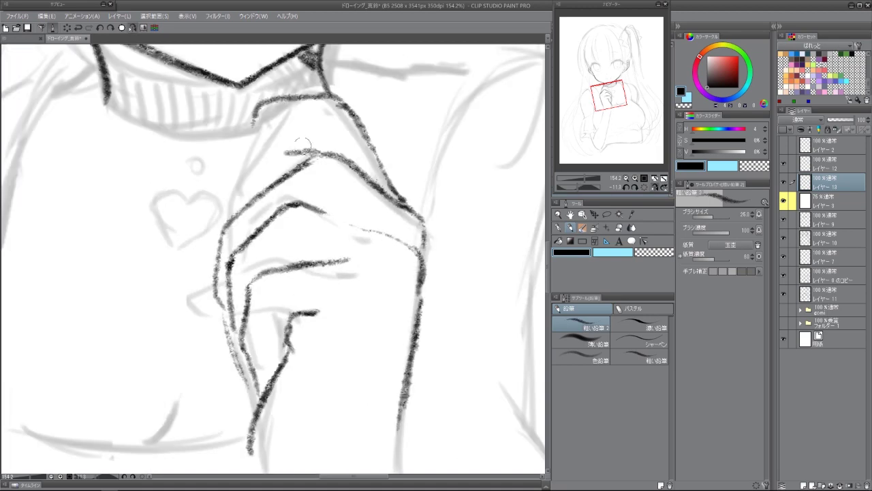
pyautogui.moveTo(256, 104)
pyautogui.mouseDown()
pyautogui.moveTo(217, 197)
pyautogui.moveTo(218, 235)
pyautogui.mouseUp()
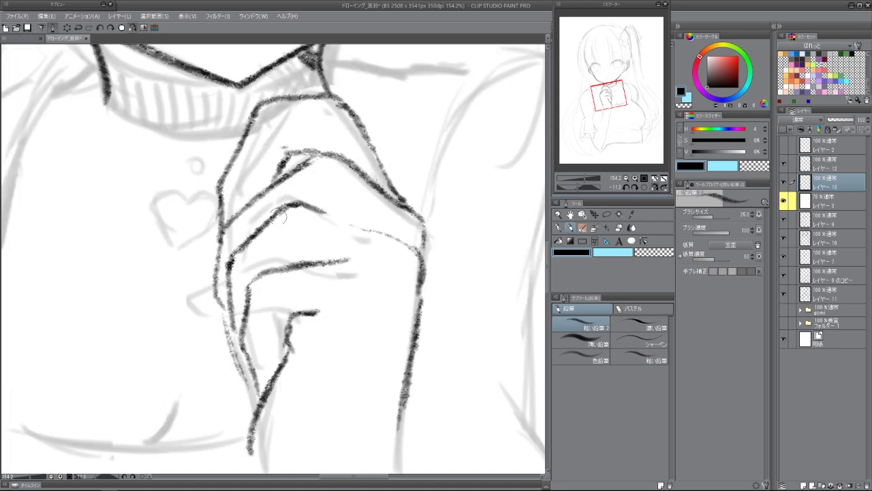
# Rework the palm edge where it meets the fingertips and extend both sides of the wrist.
pyautogui.scroll(-4, 215, 196)
pyautogui.scroll(3, 335, 204)
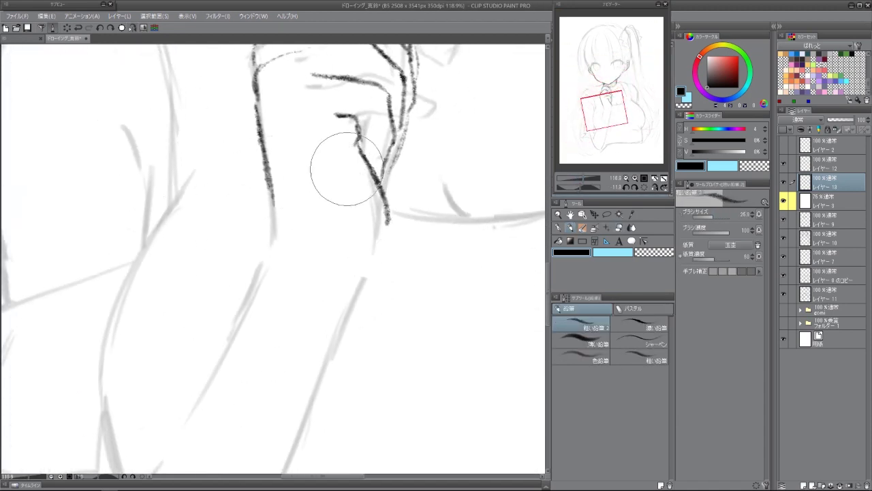
pyautogui.hotkey('ctrl', 'z')
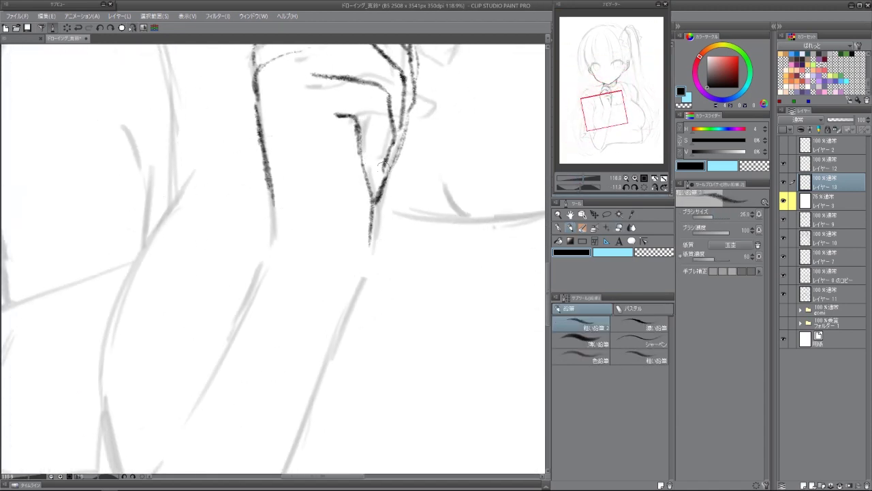
pyautogui.moveTo(266, 171); pyautogui.dragTo(255, 272)
pyautogui.hotkey('ctrl', '-')
pyautogui.press('-')
pyautogui.press('-')
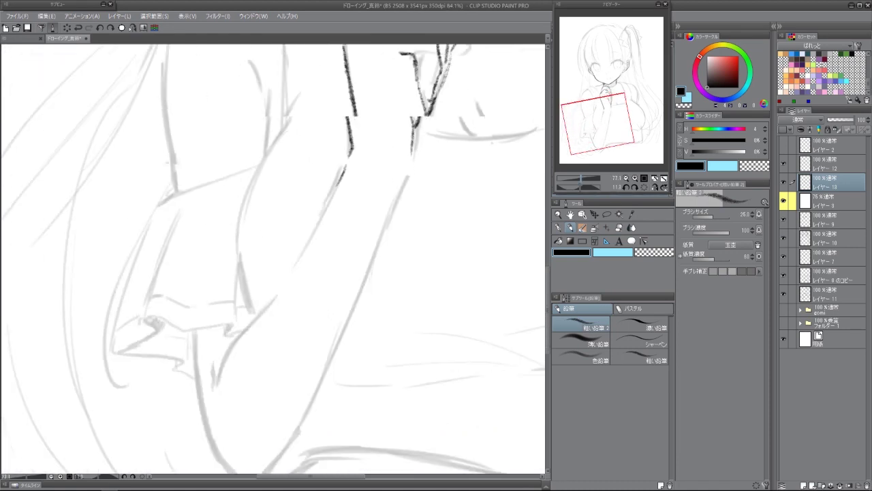
# Draw the forearm's outer edge from the wrist down to the sleeve's frill.
pyautogui.moveTo(423, 75); pyautogui.dragTo(420, 110)
pyautogui.moveTo(351, 125)
pyautogui.mouseDown()
pyautogui.moveTo(331, 175)
pyautogui.moveTo(283, 246)
pyautogui.mouseUp()
pyautogui.moveTo(340, 165); pyautogui.dragTo(270, 267)
pyautogui.moveTo(297, 233)
pyautogui.mouseDown()
pyautogui.moveTo(225, 343)
pyautogui.moveTo(225, 331)
pyautogui.mouseUp()
pyautogui.press('h')
pyautogui.moveTo(196, 104)
pyautogui.mouseDown()
pyautogui.moveTo(217, 174)
pyautogui.moveTo(265, 249)
pyautogui.mouseUp()
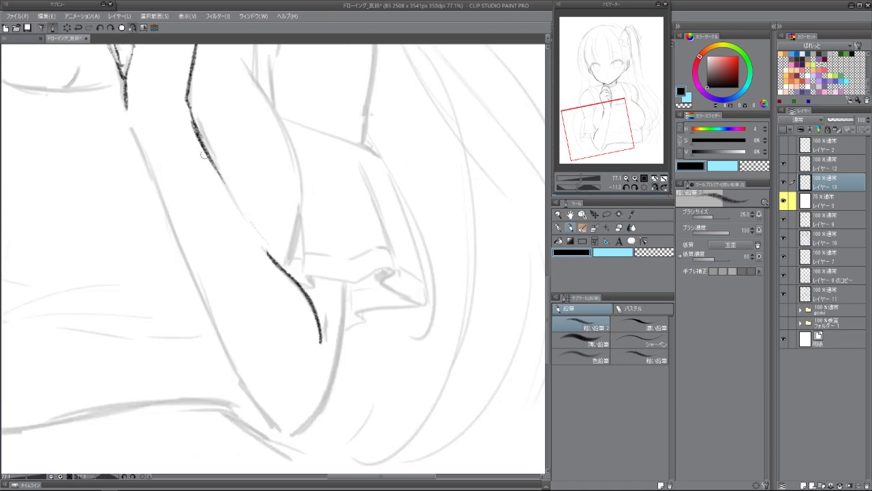
pyautogui.moveTo(205, 147); pyautogui.dragTo(272, 253)
pyautogui.moveTo(244, 213); pyautogui.dragTo(290, 274)
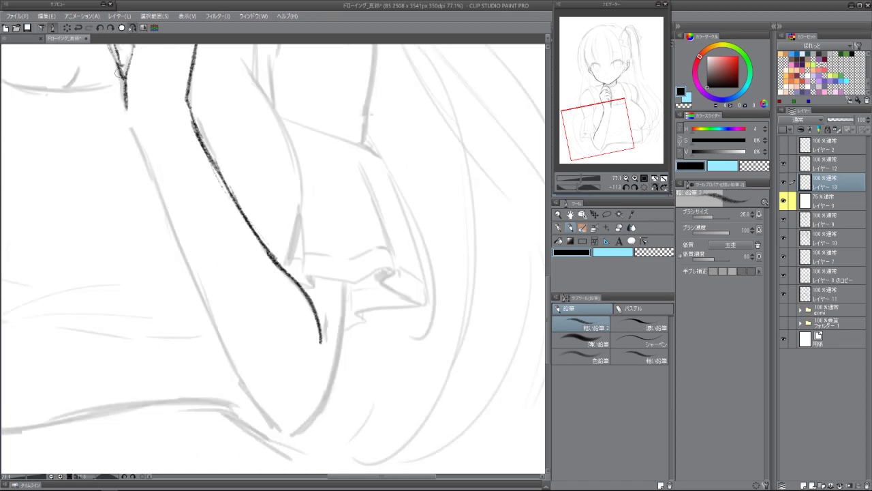
# Draw the forearm's inner edge down to the elbow and redraw the outer edge just below the wrist.
pyautogui.moveTo(129, 121); pyautogui.dragTo(176, 241)
pyautogui.moveTo(191, 275)
pyautogui.mouseDown()
pyautogui.moveTo(241, 383)
pyautogui.moveTo(304, 432)
pyautogui.mouseUp()
pyautogui.moveTo(327, 82); pyautogui.dragTo(338, 274)
pyautogui.press('h')
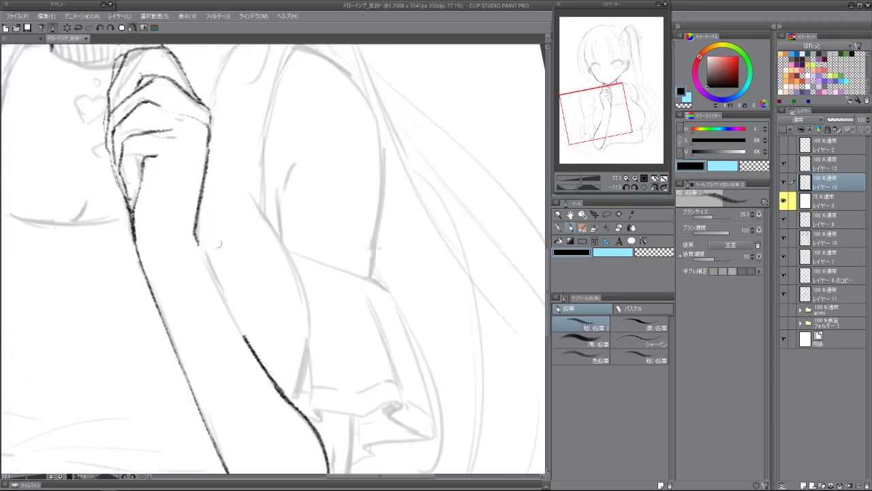
pyautogui.moveTo(200, 215)
pyautogui.mouseDown()
pyautogui.moveTo(217, 288)
pyautogui.moveTo(253, 347)
pyautogui.mouseUp()
pyautogui.press('h')
pyautogui.moveTo(300, 170); pyautogui.dragTo(259, 314)
# Outline the choker around the neck and shade it with dense hatching.
pyautogui.moveTo(317, 48)
pyautogui.mouseDown()
pyautogui.moveTo(318, 116)
pyautogui.moveTo(419, 193)
pyautogui.mouseUp()
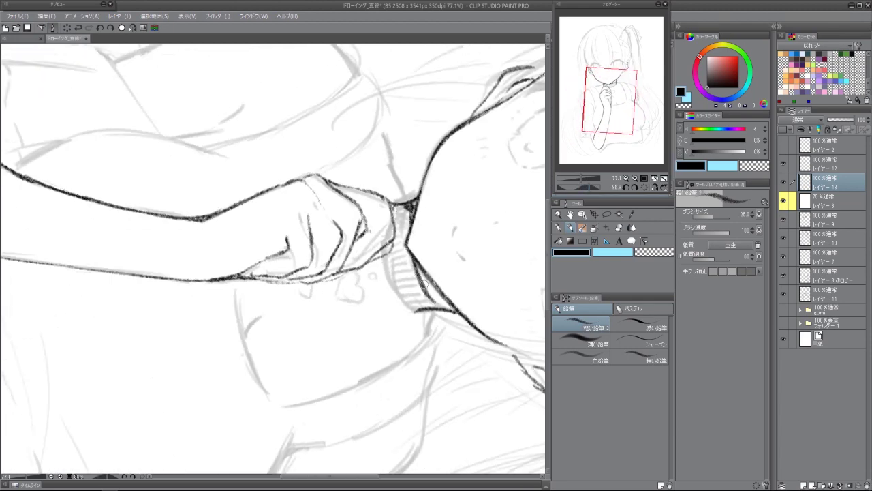
pyautogui.moveTo(389, 251); pyautogui.dragTo(416, 309)
pyautogui.moveTo(398, 204); pyautogui.dragTo(436, 246)
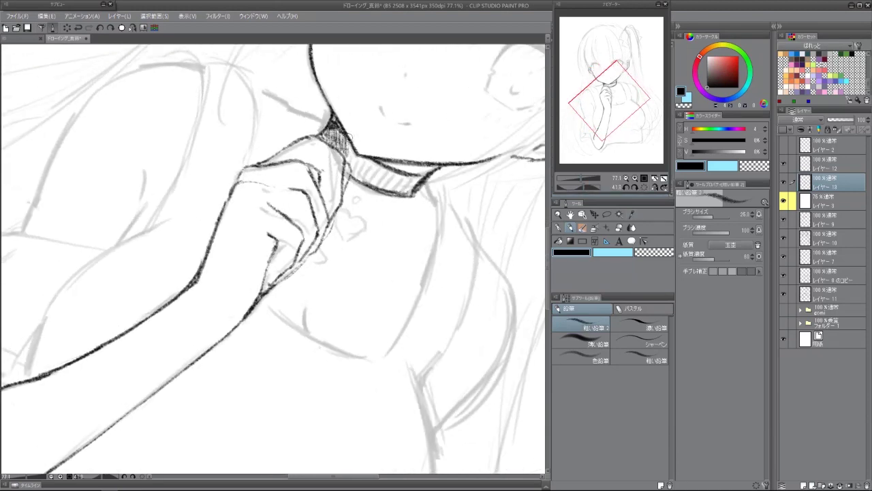
pyautogui.moveTo(349, 151)
pyautogui.mouseDown()
pyautogui.moveTo(368, 184)
pyautogui.moveTo(423, 180)
pyautogui.mouseUp()
# Draw a small round bead and a heart pendant beneath the choker.
pyautogui.hotkey('ctrl', '@')
pyautogui.scroll(3, 312, 100)
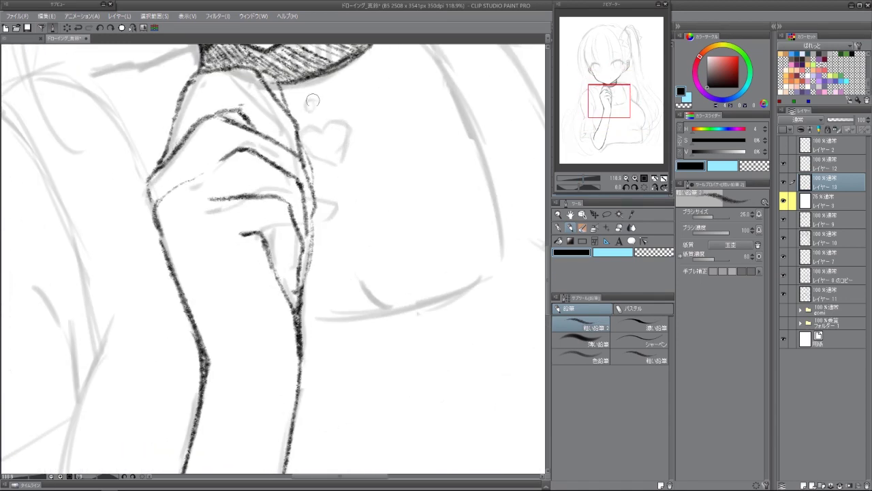
pyautogui.moveTo(312, 102); pyautogui.dragTo(311, 98)
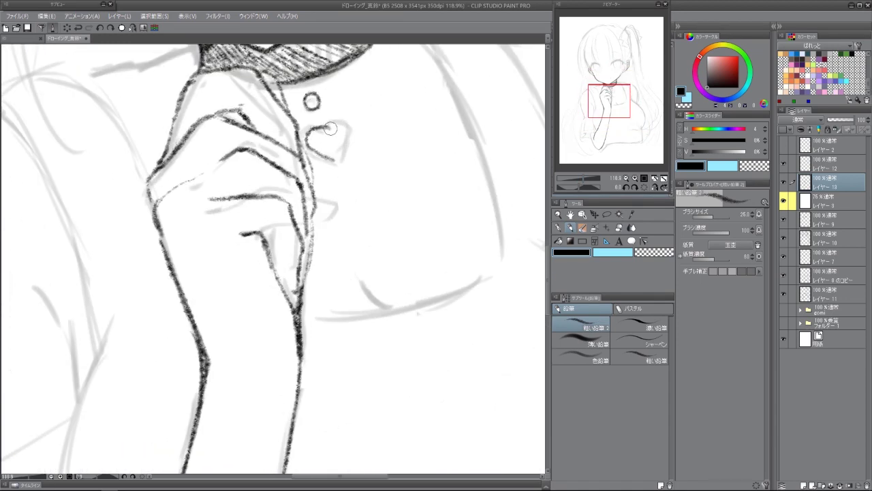
pyautogui.moveTo(329, 127); pyautogui.dragTo(347, 143)
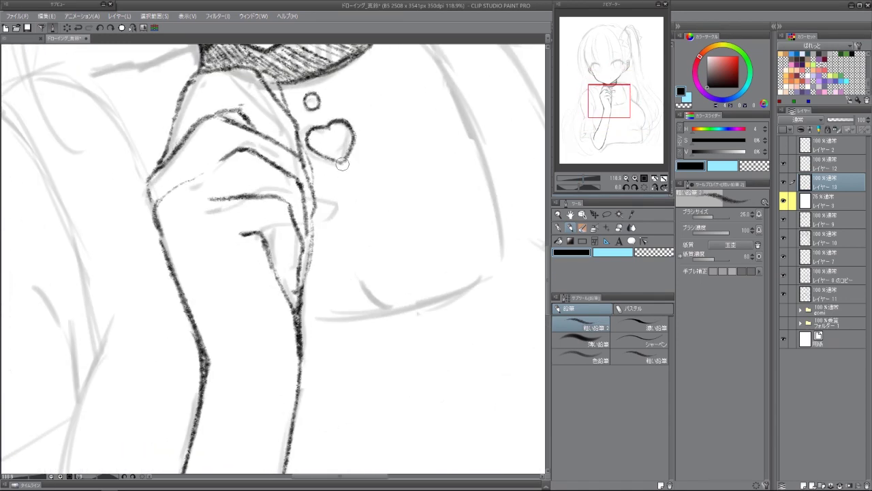
# Draw the shoulder lines on both sides of the neck and a short collarbone stroke.
pyautogui.scroll(-3, 344, 125)
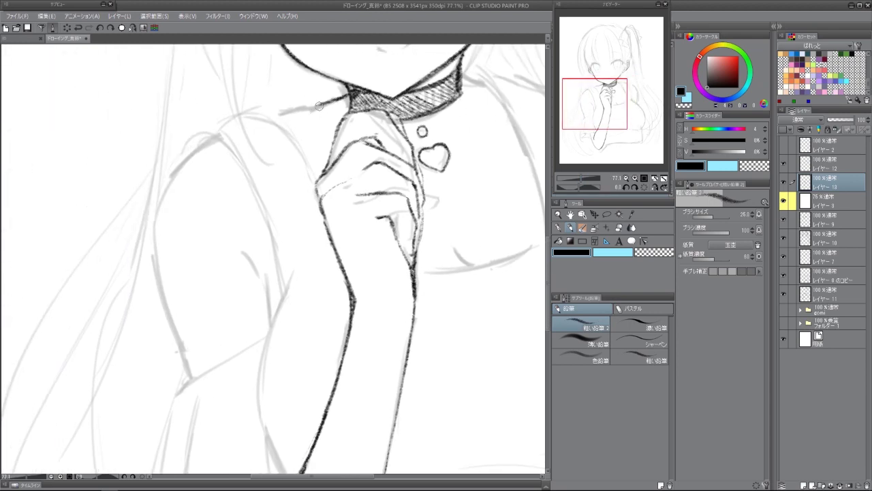
pyautogui.moveTo(280, 110); pyautogui.dragTo(195, 114)
pyautogui.moveTo(378, 80); pyautogui.dragTo(409, 88)
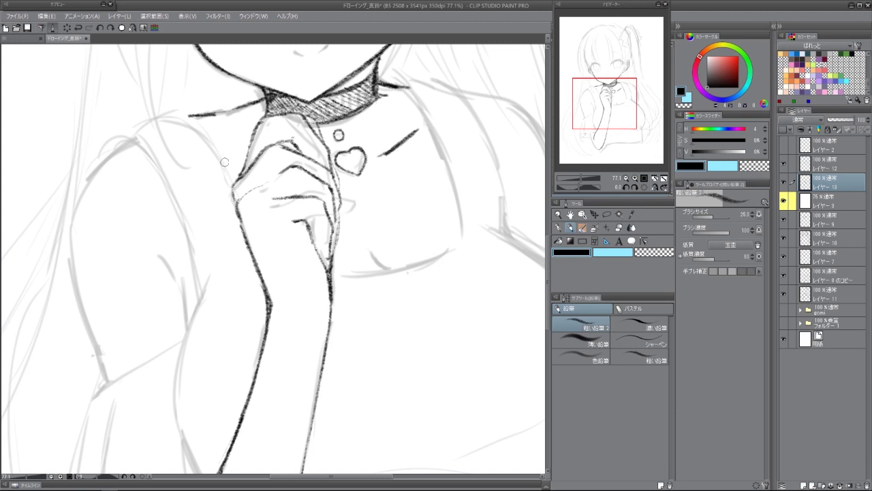
# Draw the strap edge running from the shoulder to the raised hand and the armhole line beside it.
pyautogui.moveTo(221, 162); pyautogui.dragTo(312, 163)
pyautogui.moveTo(244, 161); pyautogui.dragTo(294, 300)
pyautogui.moveTo(279, 121); pyautogui.dragTo(317, 182)
pyautogui.moveTo(218, 143); pyautogui.dragTo(276, 82)
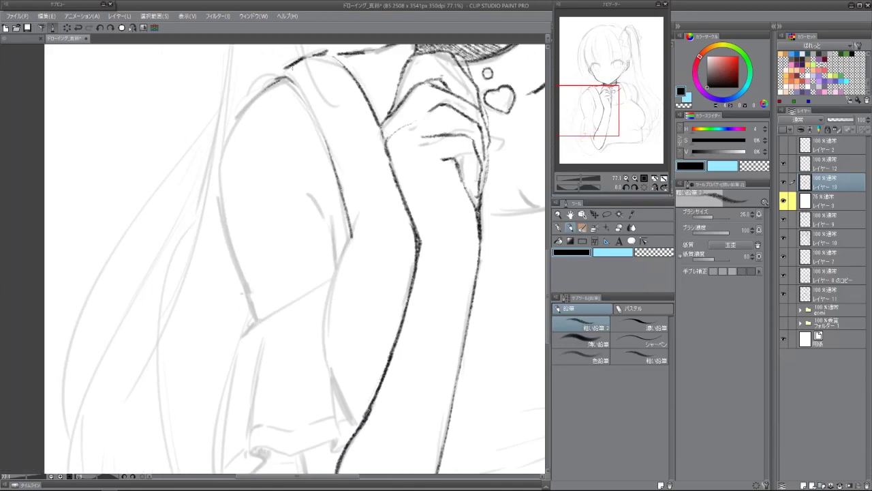
# Draw the upper sleeve's rounded outer contour and thicken its inner edge along the bent arm.
pyautogui.moveTo(279, 80)
pyautogui.mouseDown()
pyautogui.moveTo(225, 140)
pyautogui.moveTo(234, 250)
pyautogui.mouseUp()
pyautogui.moveTo(224, 215)
pyautogui.mouseDown()
pyautogui.moveTo(256, 321)
pyautogui.moveTo(252, 235)
pyautogui.mouseUp()
pyautogui.moveTo(318, 125)
pyautogui.mouseDown()
pyautogui.moveTo(329, 158)
pyautogui.moveTo(338, 161)
pyautogui.moveTo(343, 144)
pyautogui.moveTo(334, 155)
pyautogui.moveTo(350, 341)
pyautogui.mouseUp()
pyautogui.moveTo(325, 263); pyautogui.dragTo(353, 346)
pyautogui.moveTo(334, 194); pyautogui.dragTo(347, 338)
pyautogui.moveTo(319, 242); pyautogui.dragTo(354, 348)
# Draw the sleeve seam, the lower sleeve with its frilled cuff, and the elbow's contour below the frill.
pyautogui.moveTo(329, 188)
pyautogui.mouseDown()
pyautogui.moveTo(337, 115)
pyautogui.moveTo(267, 164)
pyautogui.mouseUp()
pyautogui.moveTo(316, 134)
pyautogui.mouseDown()
pyautogui.moveTo(248, 180)
pyautogui.moveTo(256, 273)
pyautogui.mouseUp()
pyautogui.moveTo(272, 178); pyautogui.dragTo(253, 299)
pyautogui.moveTo(254, 300); pyautogui.dragTo(283, 208)
pyautogui.moveTo(285, 166); pyautogui.dragTo(281, 208)
pyautogui.moveTo(334, 206); pyautogui.dragTo(368, 204)
pyautogui.moveTo(285, 81)
pyautogui.mouseDown()
pyautogui.moveTo(259, 249)
pyautogui.moveTo(344, 255)
pyautogui.mouseUp()
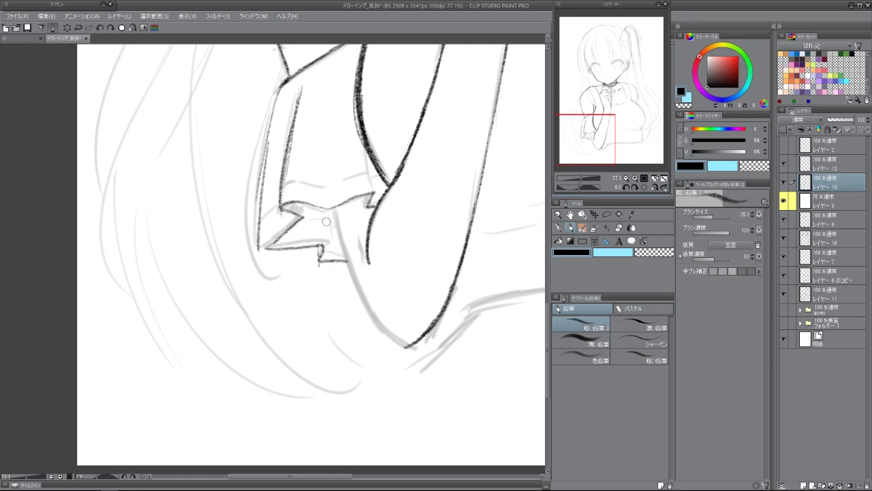
pyautogui.moveTo(333, 208)
pyautogui.mouseDown()
pyautogui.moveTo(368, 312)
pyautogui.moveTo(403, 345)
pyautogui.mouseUp()
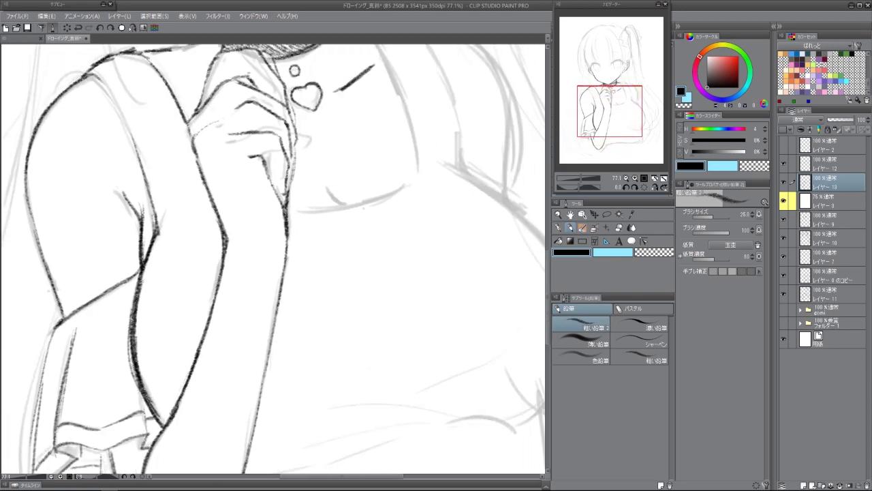
# Draw the top's curved neckline with a small cleavage crease and the far shoulder strap's edge.
pyautogui.moveTo(268, 229)
pyautogui.mouseDown()
pyautogui.moveTo(285, 282)
pyautogui.moveTo(280, 274)
pyautogui.moveTo(267, 233)
pyautogui.moveTo(307, 320)
pyautogui.mouseUp()
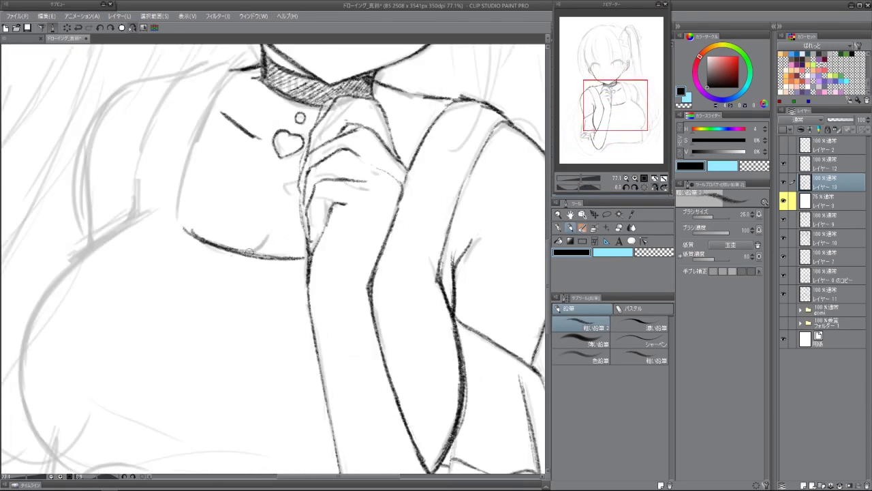
pyautogui.moveTo(341, 272); pyautogui.dragTo(238, 272)
pyautogui.moveTo(215, 68); pyautogui.dragTo(238, 70)
pyautogui.moveTo(270, 114); pyautogui.dragTo(299, 220)
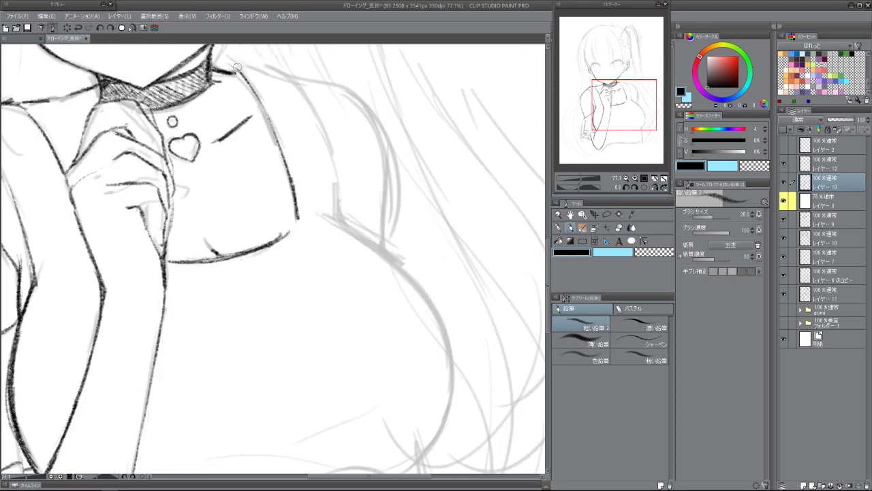
pyautogui.moveTo(281, 69)
pyautogui.mouseDown()
pyautogui.moveTo(332, 160)
pyautogui.moveTo(345, 222)
pyautogui.mouseUp()
# Draw the bust's outer contour from the armpit around to its underside.
pyautogui.press('h')
pyautogui.moveTo(278, 154)
pyautogui.mouseDown()
pyautogui.moveTo(298, 128)
pyautogui.moveTo(210, 214)
pyautogui.moveTo(184, 258)
pyautogui.mouseUp()
pyautogui.moveTo(181, 297); pyautogui.dragTo(192, 201)
pyautogui.moveTo(233, 106)
pyautogui.mouseDown()
pyautogui.moveTo(201, 145)
pyautogui.moveTo(208, 265)
pyautogui.mouseUp()
pyautogui.moveTo(194, 181); pyautogui.dragTo(225, 290)
pyautogui.moveTo(201, 151); pyautogui.dragTo(186, 260)
pyautogui.moveTo(191, 178); pyautogui.dragTo(246, 306)
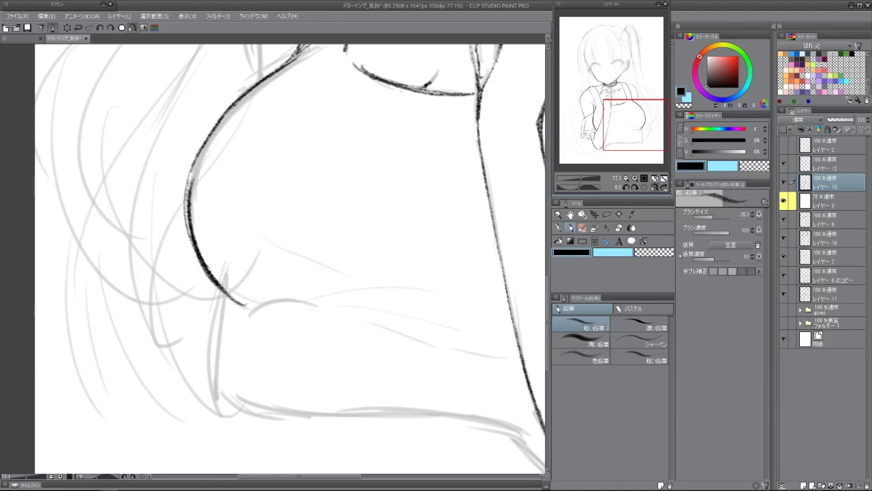
# Draw the folded arm's outer side below the bust and continue the bust's lower contour along the forearm.
pyautogui.scroll(5, 290, 259)
pyautogui.moveTo(259, 120); pyautogui.dragTo(232, 205)
pyautogui.moveTo(235, 139); pyautogui.dragTo(233, 258)
pyautogui.moveTo(248, 128); pyautogui.dragTo(301, 97)
pyautogui.scroll(-5, 272, 259)
pyautogui.moveTo(173, 202)
pyautogui.mouseDown()
pyautogui.moveTo(164, 303)
pyautogui.moveTo(195, 325)
pyautogui.moveTo(235, 184)
pyautogui.moveTo(504, 204)
pyautogui.moveTo(529, 246)
pyautogui.mouseUp()
# Round off the folded arm's elbow and draw the forearm's lower edge across the waist.
pyautogui.scroll(-3, 188, 319)
pyautogui.moveTo(204, 142); pyautogui.dragTo(217, 191)
pyautogui.moveTo(207, 160); pyautogui.dragTo(240, 267)
pyautogui.moveTo(251, 330); pyautogui.dragTo(271, 421)
pyautogui.moveTo(271, 416)
pyautogui.mouseDown()
pyautogui.moveTo(168, 304)
pyautogui.moveTo(256, 203)
pyautogui.moveTo(361, 122)
pyautogui.mouseUp()
pyautogui.moveTo(293, 158); pyautogui.dragTo(362, 121)
pyautogui.moveTo(272, 272); pyautogui.dragTo(300, 245)
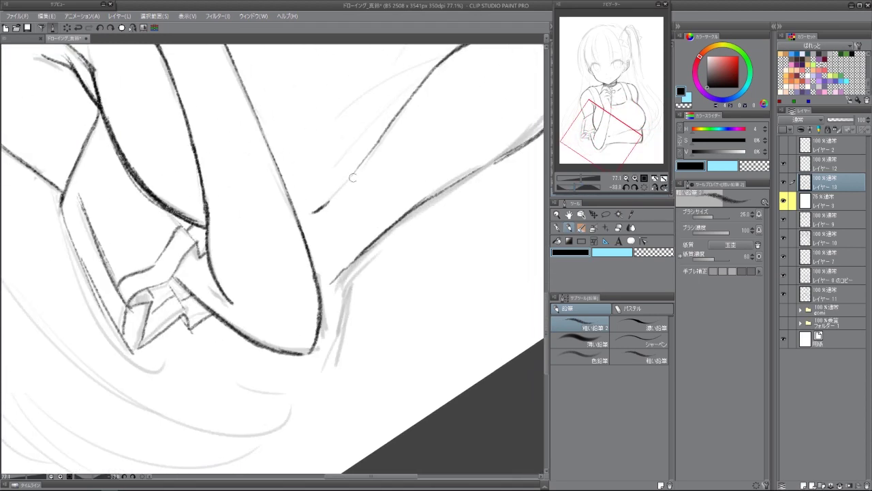
# Join the bust's underside line toward the raised forearm and draw the short edge beside the raised elbow.
pyautogui.moveTo(312, 213); pyautogui.dragTo(354, 174)
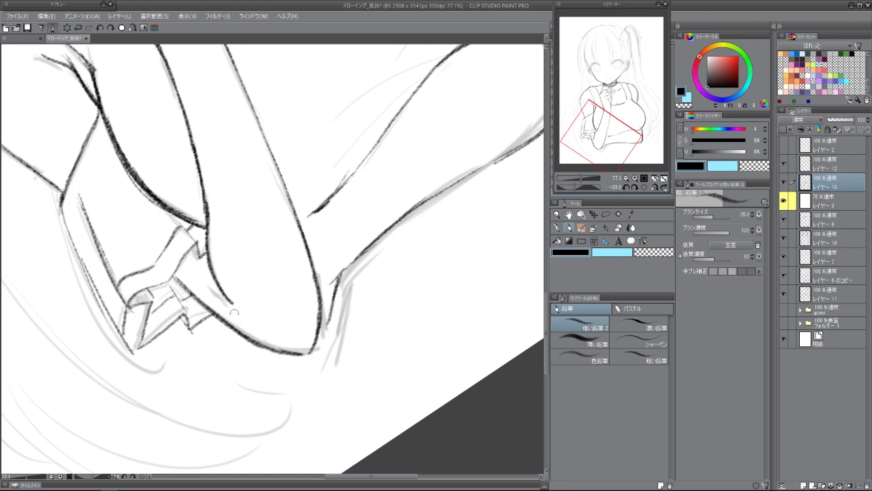
pyautogui.moveTo(322, 355)
pyautogui.mouseDown()
pyautogui.moveTo(298, 438)
pyautogui.moveTo(268, 316)
pyautogui.moveTo(354, 204)
pyautogui.mouseUp()
pyautogui.moveTo(354, 205)
pyautogui.mouseDown()
pyautogui.moveTo(385, 228)
pyautogui.moveTo(348, 189)
pyautogui.mouseUp()
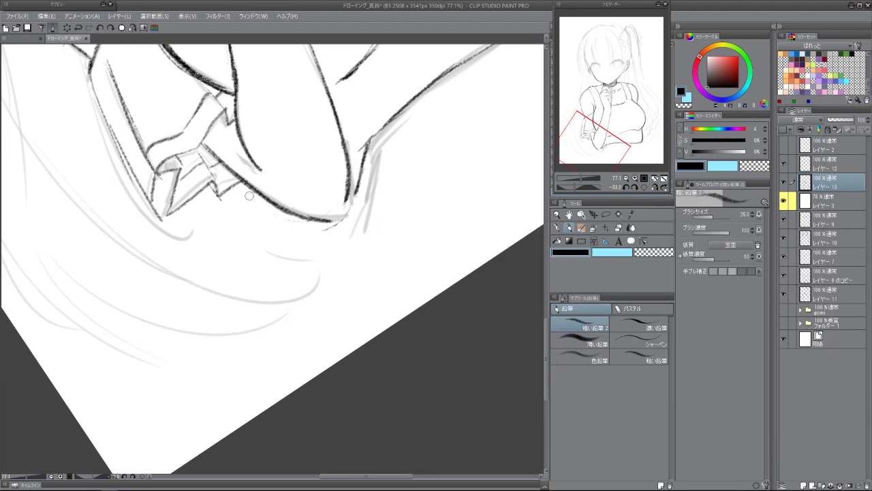
# Touch up the raised elbow's tip where its contour meets the folded arm and waist.
pyautogui.moveTo(239, 207); pyautogui.dragTo(255, 242)
pyautogui.moveTo(269, 236); pyautogui.dragTo(288, 238)
pyautogui.moveTo(340, 234)
pyautogui.mouseDown()
pyautogui.moveTo(294, 161)
pyautogui.moveTo(257, 222)
pyautogui.moveTo(282, 252)
pyautogui.mouseUp()
pyautogui.moveTo(273, 223)
pyautogui.mouseDown()
pyautogui.moveTo(302, 218)
pyautogui.moveTo(334, 280)
pyautogui.moveTo(373, 290)
pyautogui.mouseUp()
pyautogui.scroll(-5, 373, 290)
pyautogui.scroll(5, 402, 294)
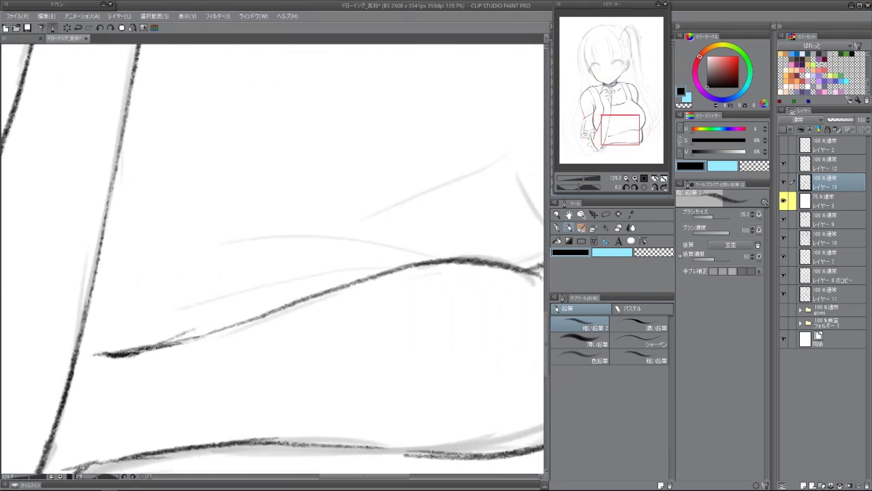
# Draw the crease lines rising from the bust's underside above the folded forearm.
pyautogui.moveTo(82, 229)
pyautogui.mouseDown()
pyautogui.moveTo(114, 259)
pyautogui.moveTo(150, 248)
pyautogui.mouseUp()
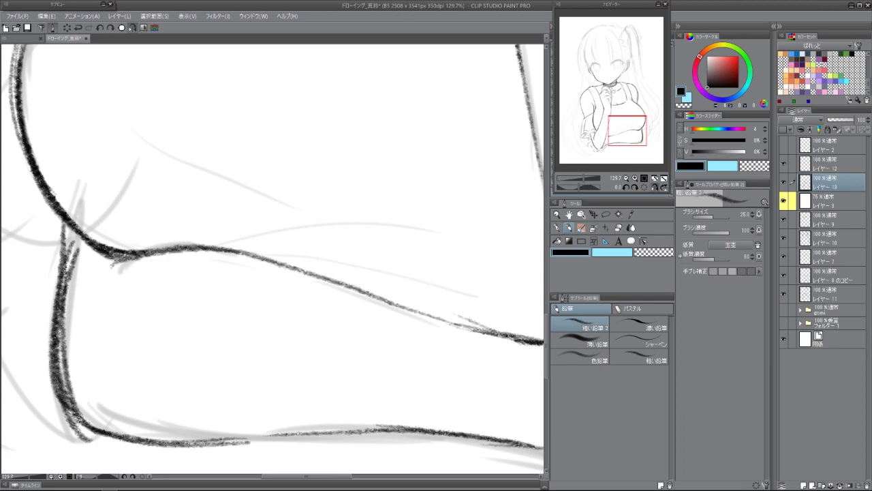
pyautogui.press('-')
pyautogui.press('-')
pyautogui.moveTo(167, 309); pyautogui.dragTo(400, 158)
pyautogui.moveTo(224, 272); pyautogui.dragTo(325, 200)
pyautogui.moveTo(246, 265); pyautogui.dragTo(276, 236)
pyautogui.hotkey('ctrl', '-')
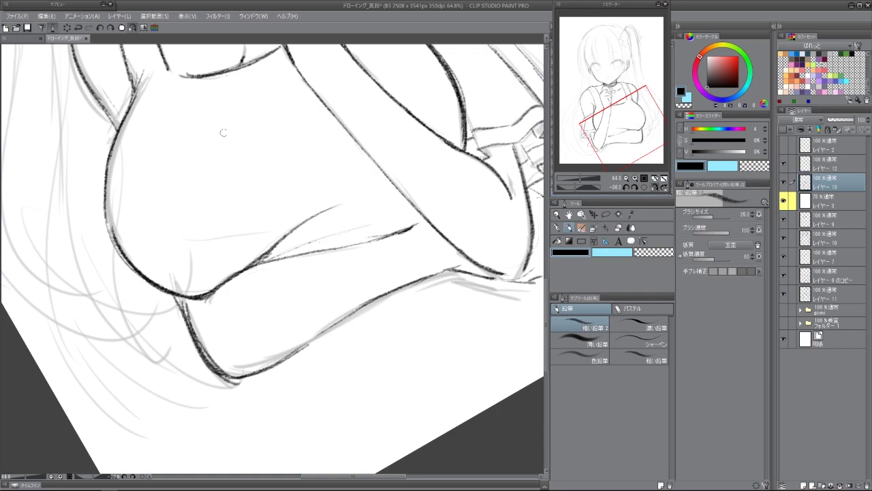
# Add a new layer for the facial features and outline the character's left upper eyelash with brush size 15.
pyautogui.moveTo(619, 132); pyautogui.dragTo(618, 86)
pyautogui.hotkey('ctrl', 'shift', 'n')
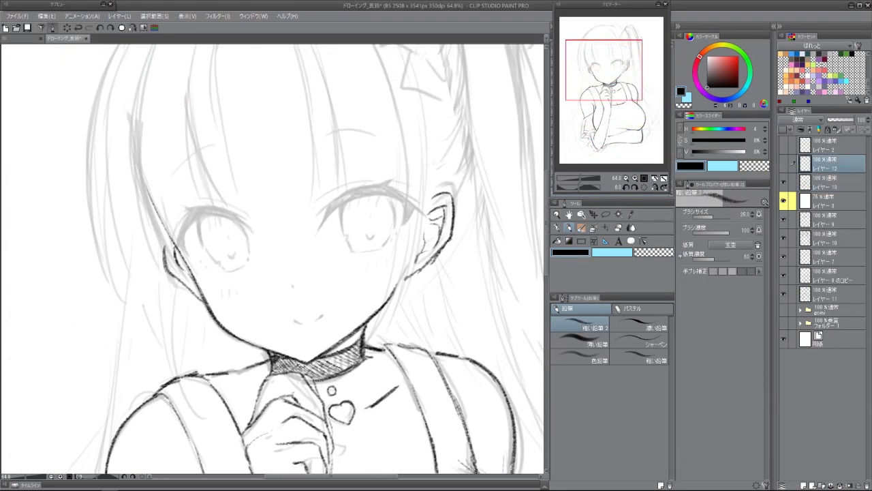
pyautogui.scroll(6, 273, 259)
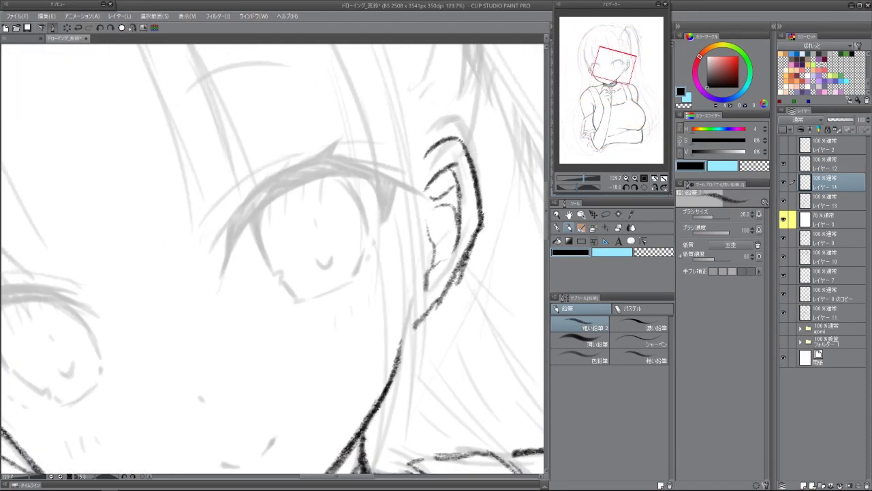
pyautogui.hotkey('ctrl', ']')
pyautogui.moveTo(196, 204); pyautogui.dragTo(396, 85)
pyautogui.click(79, 27)
pyautogui.moveTo(212, 183)
pyautogui.mouseDown()
pyautogui.moveTo(353, 90)
pyautogui.moveTo(396, 91)
pyautogui.moveTo(207, 192)
pyautogui.mouseUp()
pyautogui.moveTo(321, 130)
pyautogui.mouseDown()
pyautogui.moveTo(205, 204)
pyautogui.moveTo(419, 108)
pyautogui.mouseUp()
# Thicken the inner end of the character's left upper eyelash with tapered, hatched strokes.
pyautogui.moveTo(285, 121); pyautogui.dragTo(203, 194)
pyautogui.moveTo(262, 131); pyautogui.dragTo(164, 258)
pyautogui.moveTo(218, 178); pyautogui.dragTo(171, 255)
pyautogui.moveTo(203, 199); pyautogui.dragTo(187, 295)
pyautogui.moveTo(252, 178)
pyautogui.mouseDown()
pyautogui.moveTo(188, 300)
pyautogui.moveTo(192, 273)
pyautogui.mouseUp()
pyautogui.moveTo(199, 204); pyautogui.dragTo(164, 266)
pyautogui.moveTo(227, 169)
pyautogui.mouseDown()
pyautogui.moveTo(191, 259)
pyautogui.moveTo(276, 126)
pyautogui.moveTo(320, 106)
pyautogui.moveTo(375, 94)
pyautogui.moveTo(381, 102)
pyautogui.mouseUp()
# Extend the left eyelash to its outer corner in the mirrored view and fill it with dense hatching.
pyautogui.press('h')
pyautogui.moveTo(197, 136); pyautogui.dragTo(140, 223)
pyautogui.moveTo(184, 156); pyautogui.dragTo(124, 273)
pyautogui.moveTo(224, 140); pyautogui.dragTo(119, 276)
pyautogui.moveTo(153, 225); pyautogui.dragTo(124, 270)
pyautogui.moveTo(253, 133)
pyautogui.mouseDown()
pyautogui.moveTo(130, 266)
pyautogui.moveTo(184, 161)
pyautogui.mouseUp()
pyautogui.moveTo(213, 128)
pyautogui.mouseDown()
pyautogui.moveTo(156, 205)
pyautogui.moveTo(180, 174)
pyautogui.mouseUp()
pyautogui.moveTo(243, 130)
pyautogui.mouseDown()
pyautogui.moveTo(202, 130)
pyautogui.moveTo(128, 231)
pyautogui.mouseUp()
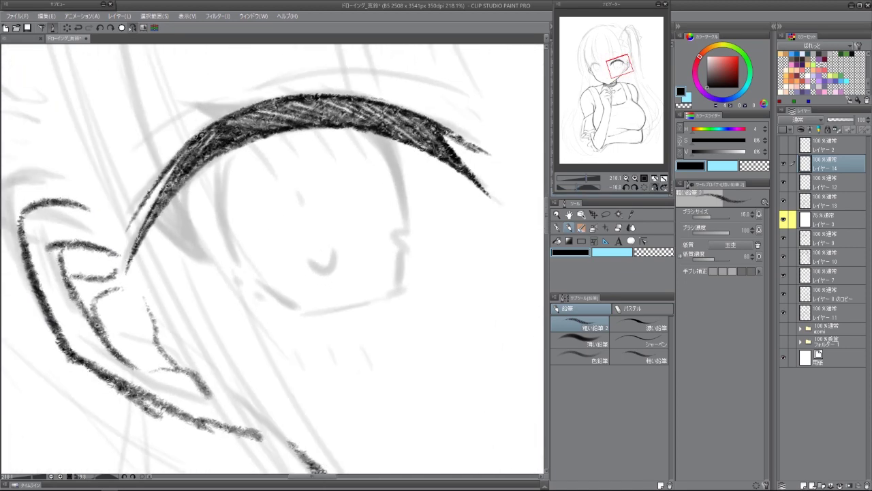
# Draw and fill the downward lash wedge at the left eye's outer corner.
pyautogui.moveTo(286, 259); pyautogui.dragTo(299, 269)
pyautogui.moveTo(161, 204); pyautogui.dragTo(203, 250)
pyautogui.moveTo(181, 169); pyautogui.dragTo(199, 238)
pyautogui.moveTo(161, 207); pyautogui.dragTo(212, 256)
pyautogui.moveTo(180, 167); pyautogui.dragTo(208, 254)
pyautogui.moveTo(163, 191); pyautogui.dragTo(217, 257)
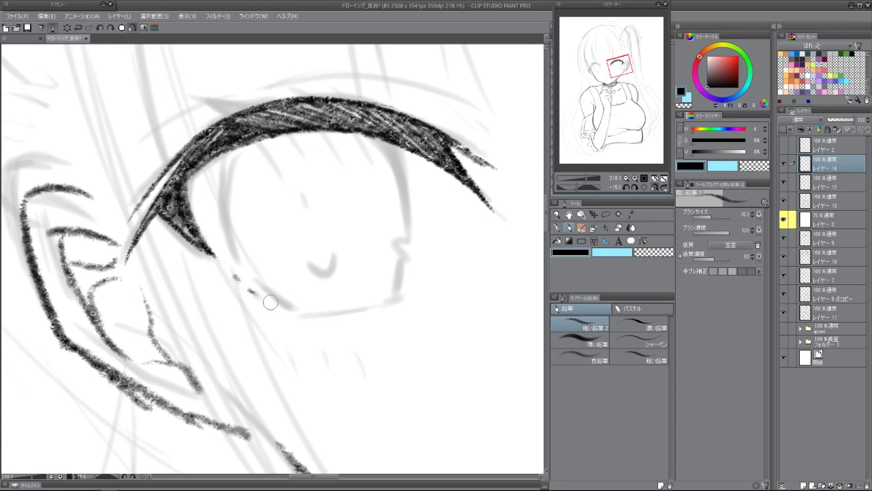
# Outline the left eye's iris with its flattened lower edge and small side notch, then unmirror the view.
pyautogui.moveTo(244, 305); pyautogui.dragTo(332, 376)
pyautogui.moveTo(272, 139)
pyautogui.mouseDown()
pyautogui.moveTo(251, 162)
pyautogui.moveTo(243, 225)
pyautogui.mouseUp()
pyautogui.moveTo(250, 167); pyautogui.dragTo(247, 272)
pyautogui.moveTo(273, 308)
pyautogui.mouseDown()
pyautogui.moveTo(250, 274)
pyautogui.moveTo(281, 319)
pyautogui.moveTo(295, 317)
pyautogui.mouseUp()
pyautogui.press('h')
pyautogui.moveTo(156, 159)
pyautogui.mouseDown()
pyautogui.moveTo(133, 189)
pyautogui.moveTo(133, 239)
pyautogui.moveTo(141, 282)
pyautogui.moveTo(182, 326)
pyautogui.mouseUp()
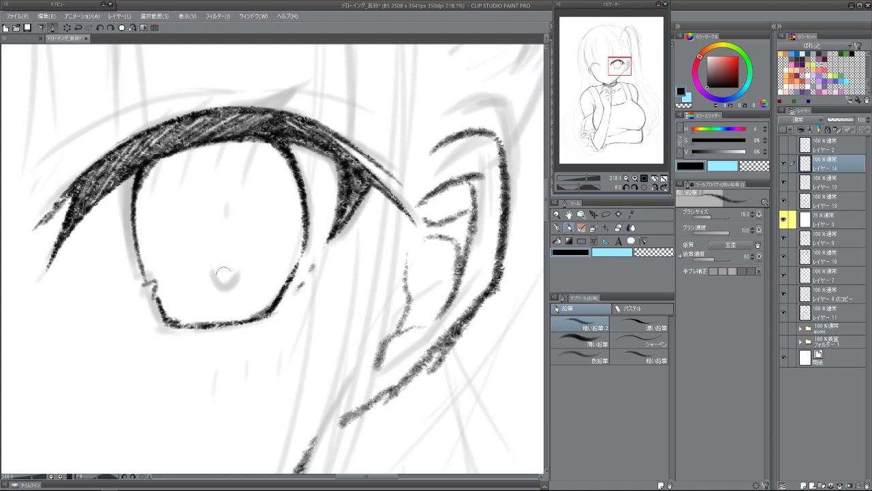
# Add the left eye's pupil marks, short shading strokes under the lash and thin eyelid crease.
pyautogui.moveTo(215, 266); pyautogui.dragTo(243, 266)
pyautogui.moveTo(166, 156); pyautogui.dragTo(158, 182)
pyautogui.moveTo(197, 146); pyautogui.dragTo(180, 184)
pyautogui.moveTo(253, 139)
pyautogui.mouseDown()
pyautogui.moveTo(243, 171)
pyautogui.moveTo(269, 171)
pyautogui.mouseUp()
pyautogui.click(226, 200)
pyautogui.moveTo(45, 170)
pyautogui.mouseDown()
pyautogui.moveTo(121, 272)
pyautogui.moveTo(333, 195)
pyautogui.moveTo(409, 246)
pyautogui.moveTo(416, 293)
pyautogui.moveTo(396, 340)
pyautogui.mouseUp()
pyautogui.moveTo(260, 140)
pyautogui.mouseDown()
pyautogui.moveTo(270, 170)
pyautogui.moveTo(320, 229)
pyautogui.moveTo(327, 275)
pyautogui.mouseUp()
pyautogui.hotkey('ctrl', 'shift', 'r')
pyautogui.scroll(-2, 273, 259)
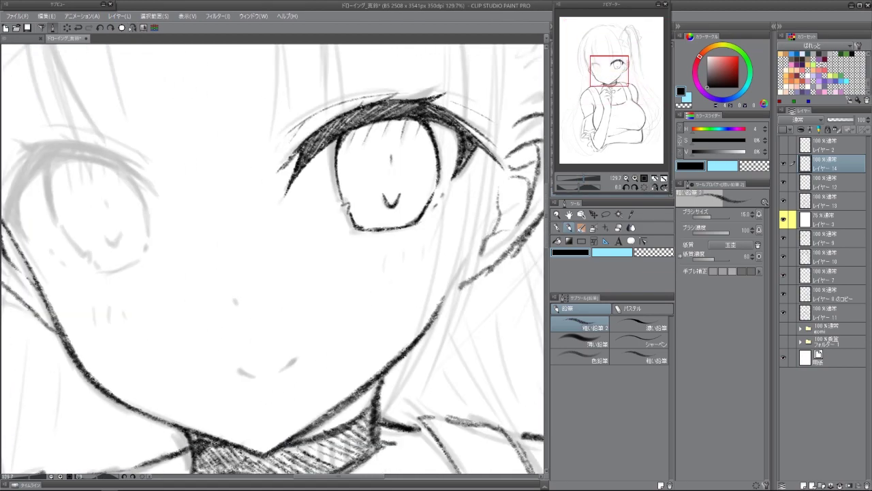
# Outline the character's right upper eyelash with an upper and lower arc tapering toward the nose.
pyautogui.moveTo(382, 204); pyautogui.dragTo(409, 245)
pyautogui.moveTo(254, 204)
pyautogui.mouseDown()
pyautogui.moveTo(320, 139)
pyautogui.moveTo(375, 126)
pyautogui.mouseUp()
pyautogui.moveTo(269, 188); pyautogui.dragTo(371, 127)
pyautogui.moveTo(270, 214); pyautogui.dragTo(353, 150)
pyautogui.moveTo(274, 182); pyautogui.dragTo(247, 233)
pyautogui.moveTo(267, 200); pyautogui.dragTo(259, 253)
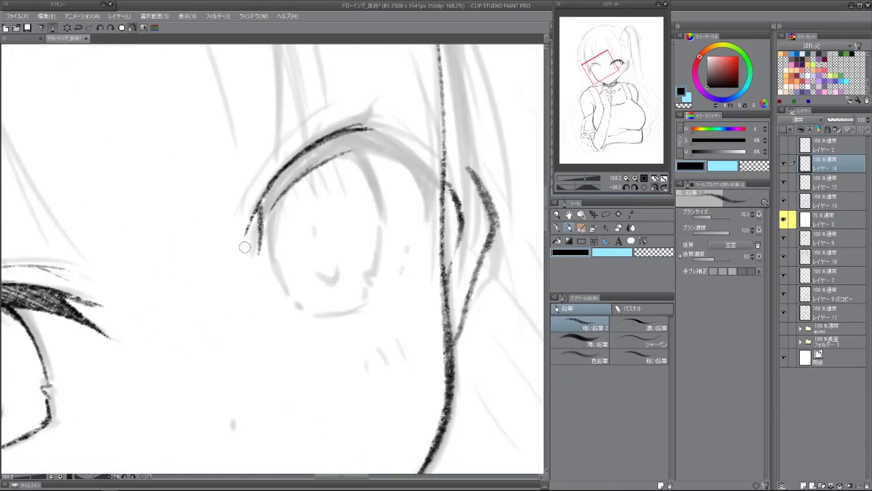
# Fill the right eye's upper eyelash with hatching from its peak to the inner corner.
pyautogui.moveTo(266, 218)
pyautogui.mouseDown()
pyautogui.moveTo(254, 274)
pyautogui.moveTo(329, 159)
pyautogui.moveTo(368, 124)
pyautogui.moveTo(160, 156)
pyautogui.moveTo(131, 177)
pyautogui.mouseUp()
pyautogui.moveTo(161, 150); pyautogui.dragTo(97, 222)
pyautogui.moveTo(155, 158); pyautogui.dragTo(93, 237)
pyautogui.moveTo(138, 175); pyautogui.dragTo(91, 243)
pyautogui.moveTo(174, 170)
pyautogui.mouseDown()
pyautogui.moveTo(92, 238)
pyautogui.moveTo(171, 160)
pyautogui.moveTo(210, 166)
pyautogui.moveTo(276, 230)
pyautogui.mouseUp()
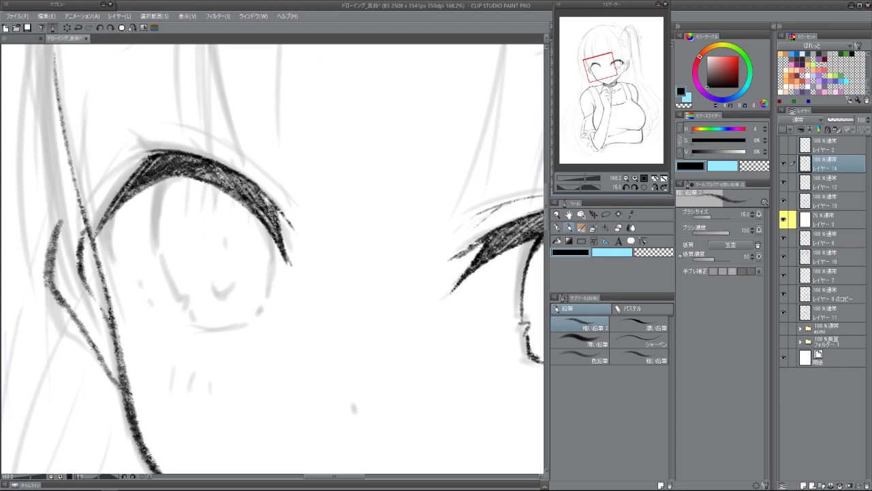
# Add the right eye's outer lash strands and corner wedge, and start the iris's lower edge.
pyautogui.moveTo(163, 150); pyautogui.dragTo(109, 187)
pyautogui.moveTo(160, 159)
pyautogui.mouseDown()
pyautogui.moveTo(96, 199)
pyautogui.moveTo(126, 257)
pyautogui.mouseUp()
pyautogui.moveTo(113, 203); pyautogui.dragTo(132, 267)
pyautogui.moveTo(272, 136); pyautogui.dragTo(170, 259)
pyautogui.moveTo(167, 221); pyautogui.dragTo(208, 279)
pyautogui.moveTo(341, 136)
pyautogui.mouseDown()
pyautogui.moveTo(286, 109)
pyautogui.moveTo(232, 129)
pyautogui.mouseUp()
# Darken the right eye's inner lash tip and outline both curved sides of its iris.
pyautogui.moveTo(271, 212); pyautogui.dragTo(263, 254)
pyautogui.moveTo(280, 182); pyautogui.dragTo(270, 259)
pyautogui.moveTo(277, 191)
pyautogui.mouseDown()
pyautogui.moveTo(265, 263)
pyautogui.moveTo(278, 271)
pyautogui.mouseUp()
pyautogui.moveTo(267, 232); pyautogui.dragTo(283, 269)
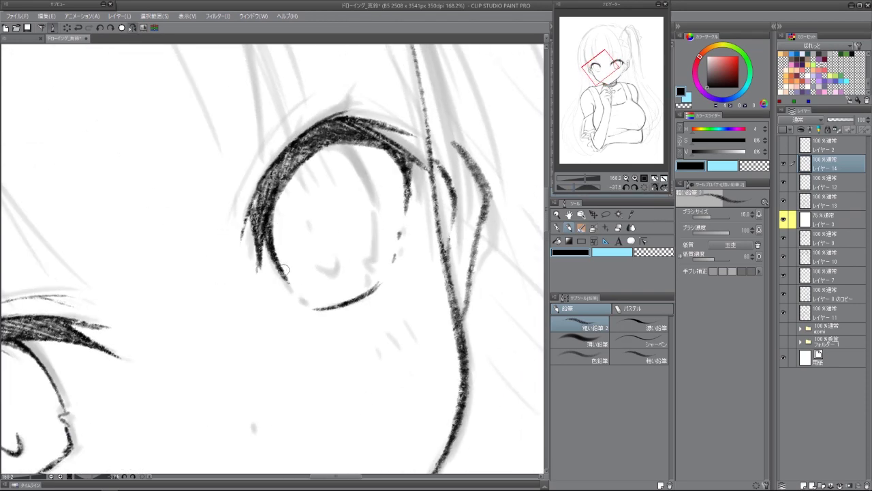
pyautogui.moveTo(307, 302); pyautogui.dragTo(273, 273)
pyautogui.moveTo(262, 240); pyautogui.dragTo(279, 310)
pyautogui.moveTo(146, 198); pyautogui.dragTo(164, 290)
pyautogui.moveTo(142, 215); pyautogui.dragTo(195, 322)
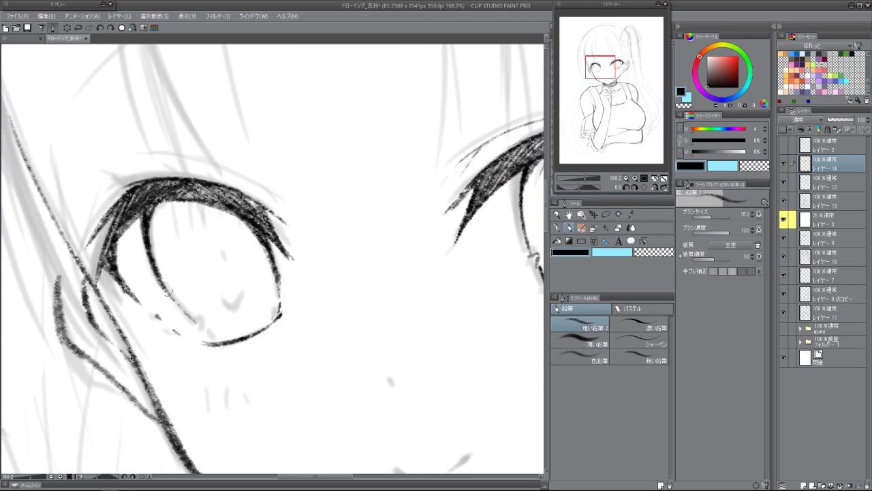
# Add the right eye's pupil marks, iris shading strokes and thin eyelid crease.
pyautogui.press('-')
pyautogui.moveTo(216, 275); pyautogui.dragTo(238, 279)
pyautogui.moveTo(245, 235); pyautogui.dragTo(256, 247)
pyautogui.moveTo(165, 193)
pyautogui.mouseDown()
pyautogui.moveTo(202, 174)
pyautogui.moveTo(260, 223)
pyautogui.mouseUp()
pyautogui.hotkey('ctrl', 'z')
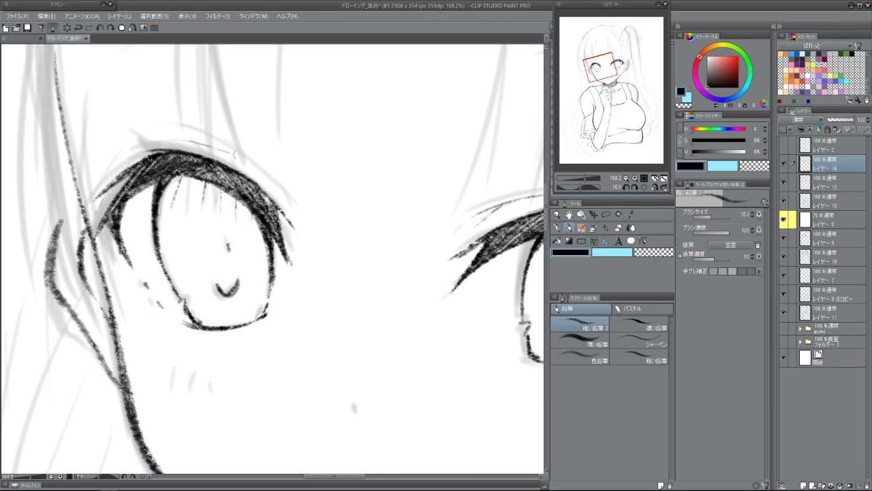
pyautogui.moveTo(272, 259); pyautogui.dragTo(314, 205)
# Draw the thin arched eyebrows above the eyes.
pyautogui.moveTo(243, 90)
pyautogui.mouseDown()
pyautogui.moveTo(251, 109)
pyautogui.moveTo(132, 132)
pyautogui.moveTo(25, 210)
pyautogui.mouseUp()
pyautogui.hotkey('ctrl', 'alt', '0')
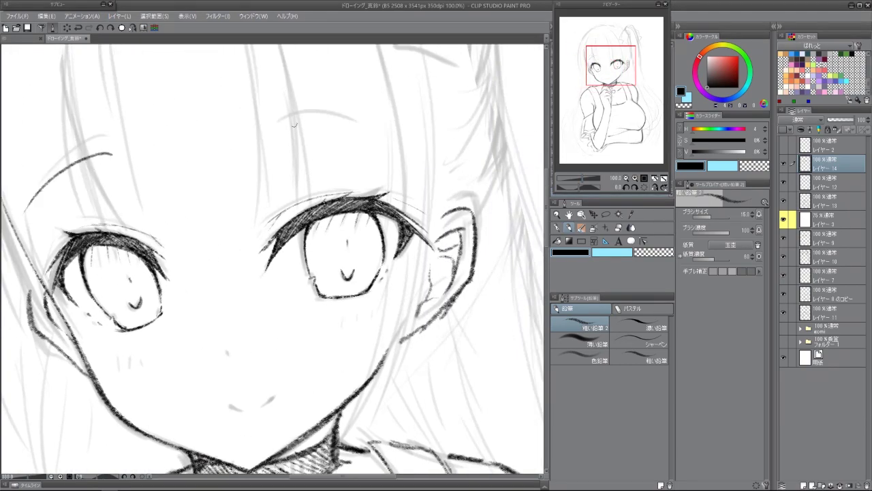
pyautogui.hotkey('ctrl', '0')
pyautogui.scroll(8, 444, 202)
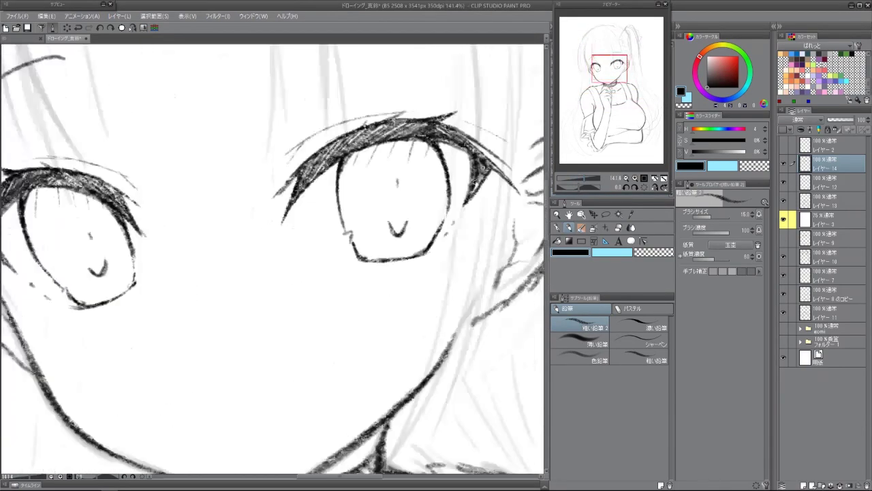
# Draw short slanted blush strokes on the cheeks under both eyes.
pyautogui.moveTo(443, 202); pyautogui.dragTo(435, 236)
pyautogui.moveTo(451, 199); pyautogui.dragTo(445, 228)
pyautogui.moveTo(461, 197); pyautogui.dragTo(457, 220)
pyautogui.moveTo(471, 195); pyautogui.dragTo(466, 210)
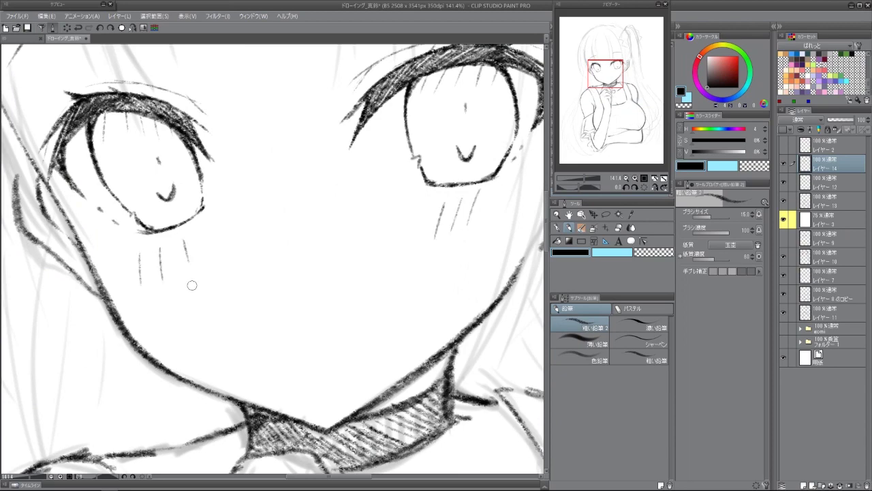
pyautogui.moveTo(192, 285); pyautogui.dragTo(164, 227)
# Draw the small nose mark and the two short strokes of the smiling mouth.
pyautogui.moveTo(272, 186); pyautogui.dragTo(275, 198)
pyautogui.moveTo(272, 275); pyautogui.dragTo(289, 282)
pyautogui.moveTo(334, 263); pyautogui.dragTo(318, 276)
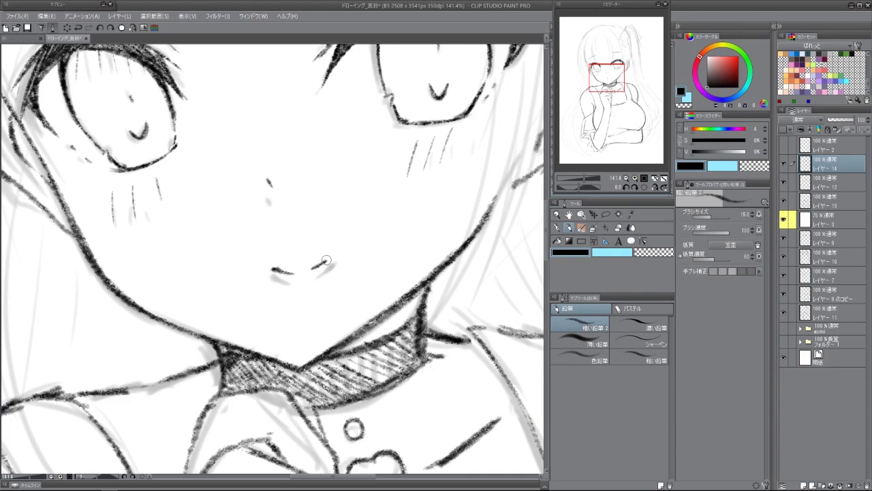
# Add a new layer for the hair directly beneath the facial-features layer.
pyautogui.scroll(-3, 281, 270)
pyautogui.hotkey('ctrl', '0')
pyautogui.scroll(4, 272, 273)
pyautogui.hotkey('ctrl', 'shift', 'n')
pyautogui.moveTo(239, 216); pyautogui.dragTo(272, 259)
pyautogui.moveTo(227, 196); pyautogui.dragTo(308, 143)
pyautogui.moveTo(300, 153); pyautogui.dragTo(341, 215)
pyautogui.moveTo(320, 117); pyautogui.dragTo(350, 285)
pyautogui.press('Delete')
# Draw the central bangs' long curved strand, its tapering tip between the eyes and the opposite strand's upper part.
pyautogui.scroll(1, 265, 121)
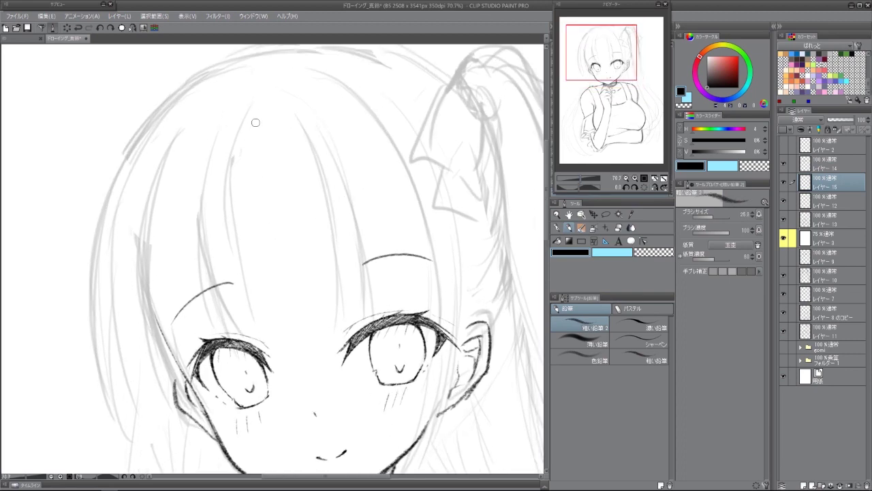
pyautogui.moveTo(240, 105); pyautogui.dragTo(274, 346)
pyautogui.hotkey('ctrl', 'z')
pyautogui.moveTo(238, 130); pyautogui.dragTo(280, 338)
pyautogui.moveTo(247, 222)
pyautogui.mouseDown()
pyautogui.moveTo(276, 317)
pyautogui.moveTo(310, 364)
pyautogui.mouseUp()
pyautogui.moveTo(296, 142); pyautogui.dragTo(331, 261)
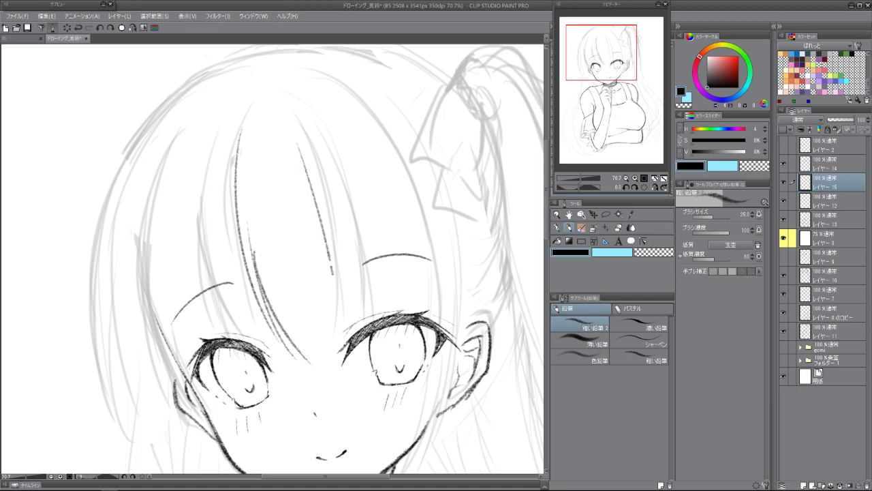
# Draw the long bang strand sweeping over the character's left brow, undoing and redrawing it until it curves smoothly.
pyautogui.moveTo(212, 174); pyautogui.dragTo(288, 147)
pyautogui.moveTo(278, 104); pyautogui.dragTo(320, 320)
pyautogui.hotkey('ctrl', 'z')
pyautogui.moveTo(341, 238)
pyautogui.mouseDown()
pyautogui.moveTo(272, 266)
pyautogui.moveTo(225, 306)
pyautogui.mouseUp()
pyautogui.moveTo(169, 154); pyautogui.dragTo(230, 364)
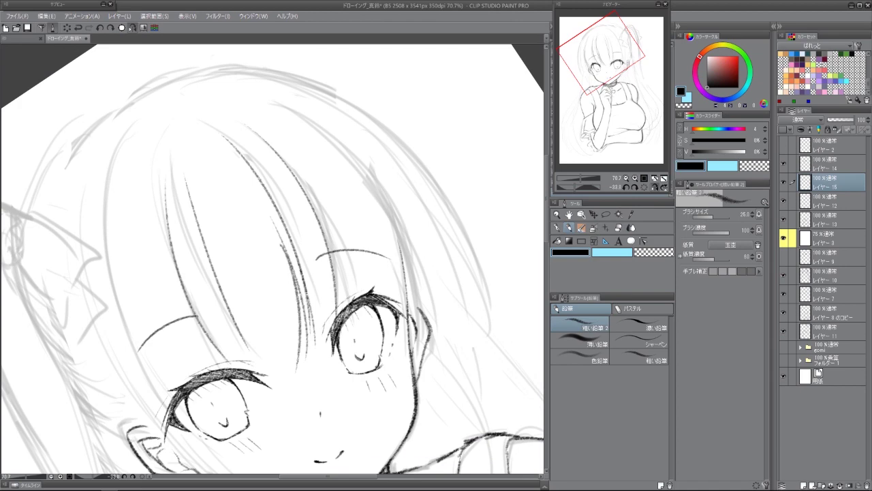
pyautogui.hotkey('ctrl', 'z')
pyautogui.hotkey('ctrl', 'z')
pyautogui.moveTo(176, 147); pyautogui.dragTo(280, 393)
pyautogui.hotkey('ctrl', 'z')
pyautogui.moveTo(170, 136); pyautogui.dragTo(250, 360)
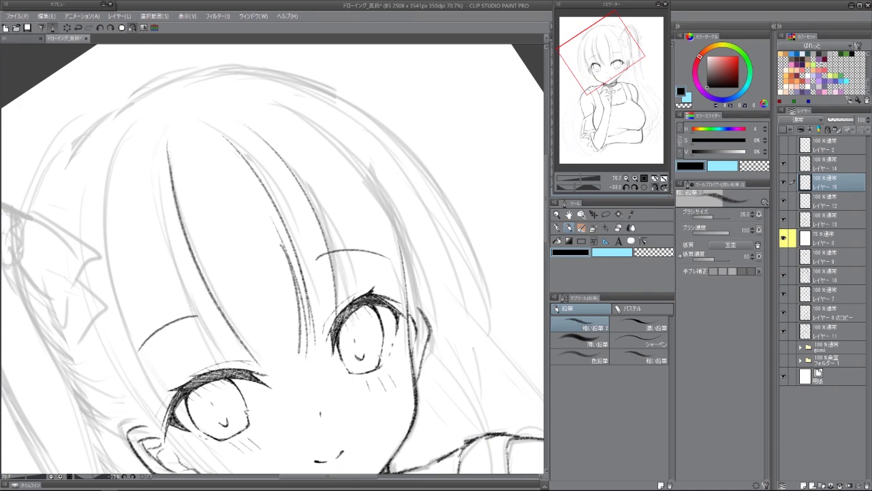
# Add the left bangs' outer edge and the secondary strands tapering toward the eyes.
pyautogui.moveTo(160, 212); pyautogui.dragTo(225, 366)
pyautogui.moveTo(208, 102); pyautogui.dragTo(247, 334)
pyautogui.moveTo(262, 244); pyautogui.dragTo(299, 321)
pyautogui.moveTo(340, 272); pyautogui.dragTo(378, 273)
pyautogui.moveTo(249, 200); pyautogui.dragTo(271, 302)
pyautogui.moveTo(252, 216); pyautogui.dragTo(281, 327)
# Draw the long curved outer edge of the bangs on the character's right side, redoing unsatisfactory strokes.
pyautogui.moveTo(231, 124); pyautogui.dragTo(195, 342)
pyautogui.hotkey('ctrl', 'z')
pyautogui.moveTo(242, 90); pyautogui.dragTo(200, 353)
pyautogui.moveTo(200, 353)
pyautogui.mouseDown()
pyautogui.moveTo(194, 302)
pyautogui.moveTo(214, 298)
pyautogui.mouseUp()
pyautogui.moveTo(231, 131); pyautogui.dragTo(197, 338)
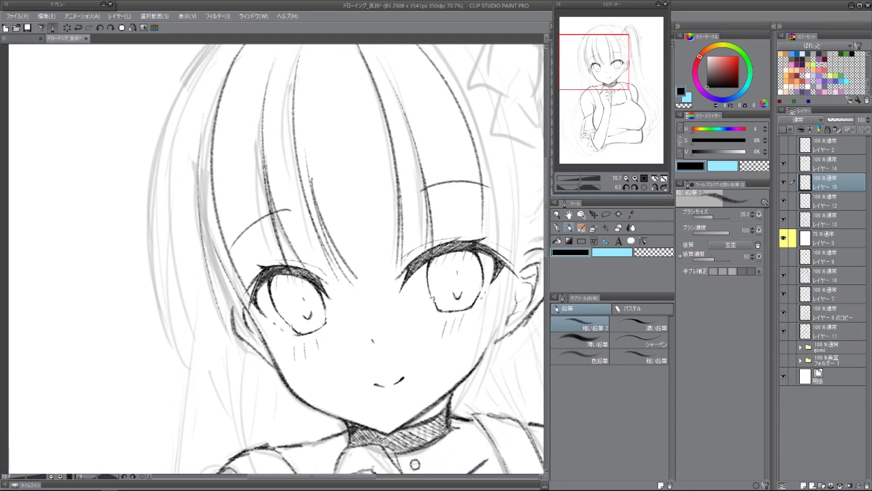
pyautogui.hotkey('ctrl', 'z')
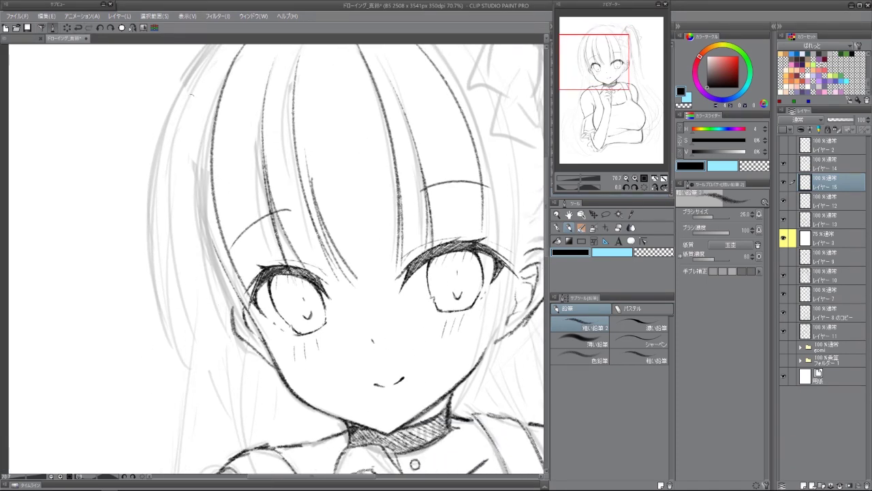
# Draw the side lock beside the right cheek and the hair's outer silhouette from the crown down that side.
pyautogui.moveTo(199, 191); pyautogui.dragTo(235, 335)
pyautogui.hotkey('ctrl', '-')
pyautogui.hotkey('ctrl', '-')
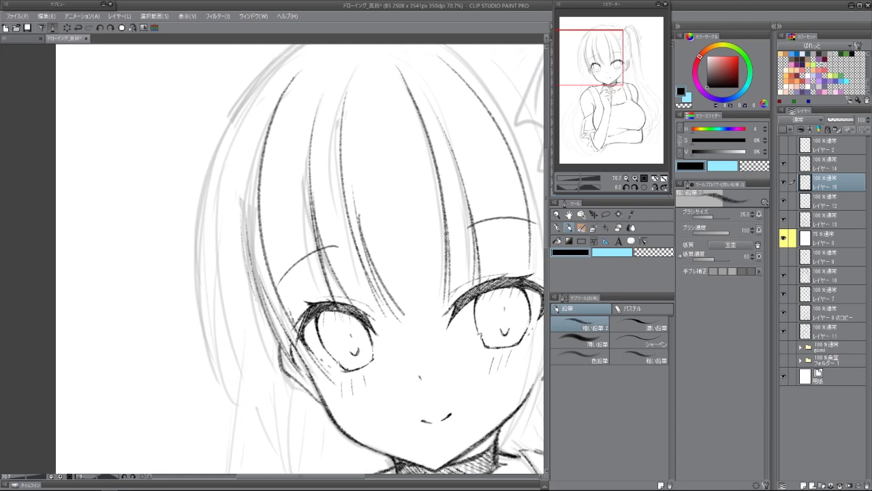
pyautogui.hotkey('ctrl', '-')
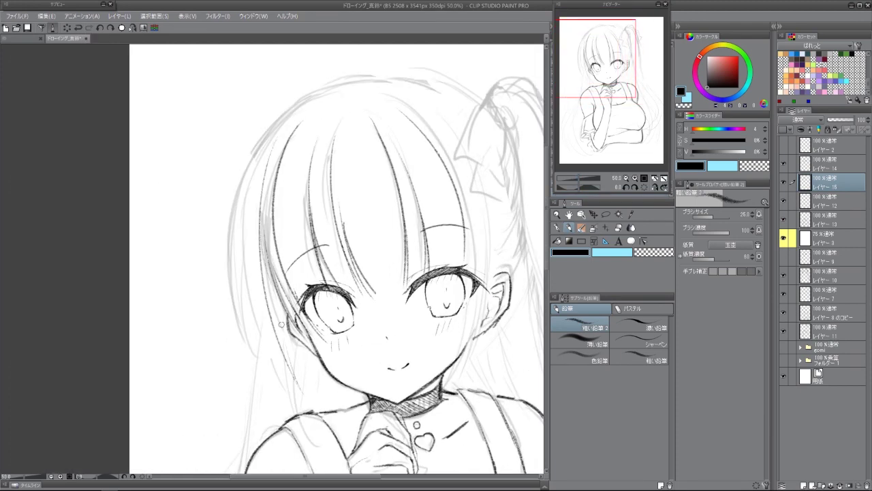
pyautogui.moveTo(316, 96); pyautogui.dragTo(225, 303)
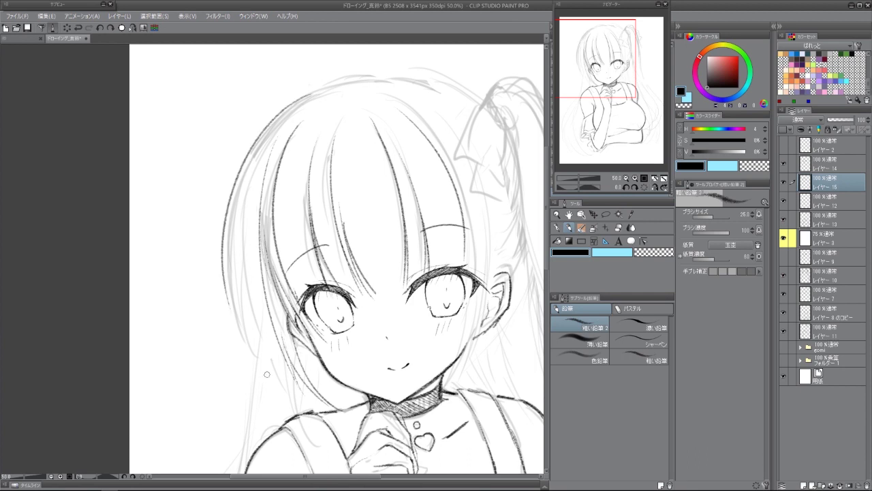
# Redraw the hair's outer silhouette from the crown down past the character's right cheek.
pyautogui.hotkey('ctrl', 'z')
pyautogui.hotkey('ctrl', 'y')
pyautogui.hotkey('ctrl', 'z')
pyautogui.moveTo(305, 96)
pyautogui.mouseDown()
pyautogui.moveTo(228, 321)
pyautogui.moveTo(246, 357)
pyautogui.mouseUp()
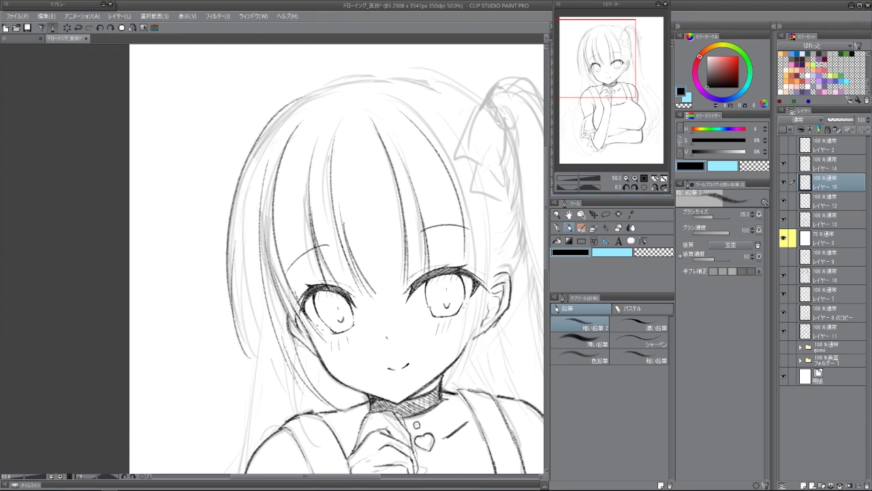
# Draw the outer edge of the bangs from the crown down to the character's left ear, with a lock passing the cheek.
pyautogui.moveTo(408, 272); pyautogui.dragTo(311, 332)
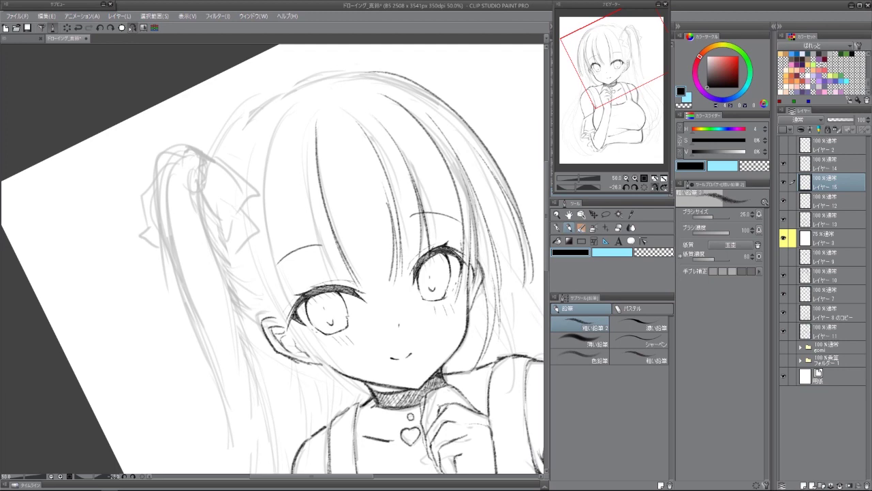
pyautogui.moveTo(287, 140); pyautogui.dragTo(324, 307)
pyautogui.moveTo(282, 108)
pyautogui.mouseDown()
pyautogui.moveTo(246, 307)
pyautogui.moveTo(344, 399)
pyautogui.mouseUp()
pyautogui.moveTo(293, 330); pyautogui.dragTo(371, 409)
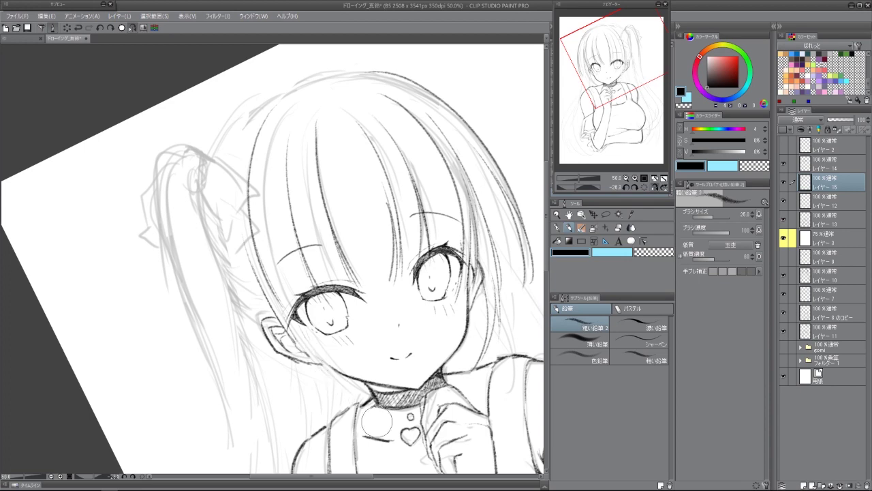
pyautogui.moveTo(308, 283); pyautogui.dragTo(354, 259)
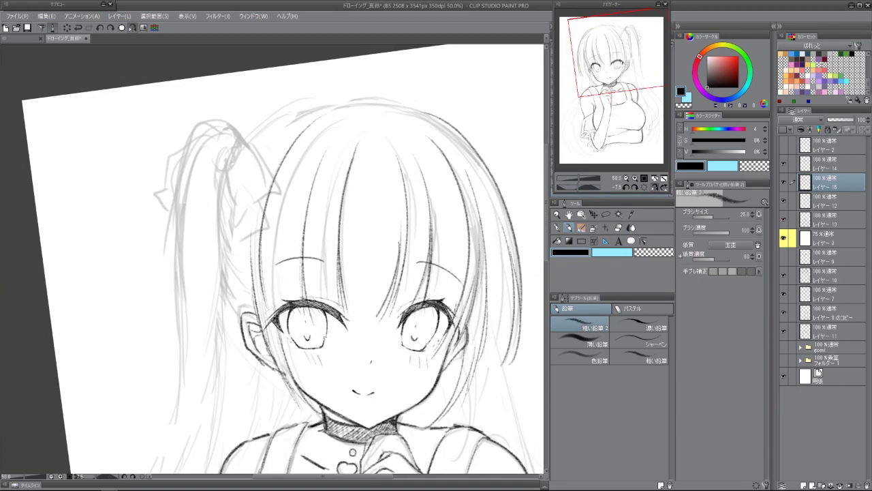
# Remove the closed smile from the facial features layer, Layer 14.
pyautogui.press('h')
pyautogui.hotkey('ctrl', '-')
pyautogui.hotkey('ctrl', '-')
pyautogui.hotkey('ctrl', '-')
pyautogui.hotkey('ctrl', '-')
pyautogui.press('h')
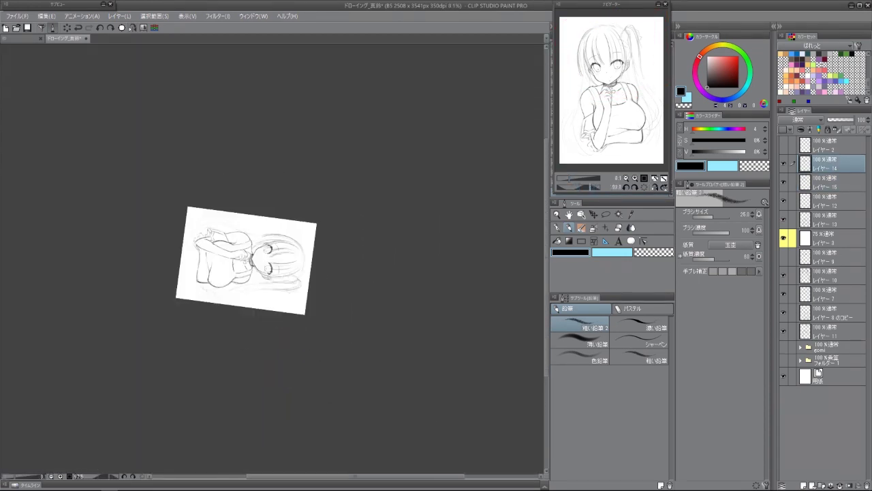
pyautogui.hotkey('ctrl', '+')
# Touch up the jaw line above the choker on Layer 12, undoing unsatisfactory strokes, and return to hair Layer 15.
pyautogui.hotkey('alt', '[')
pyautogui.hotkey('alt', '[')
pyautogui.hotkey('ctrl', '+')
pyautogui.hotkey('ctrl', '+')
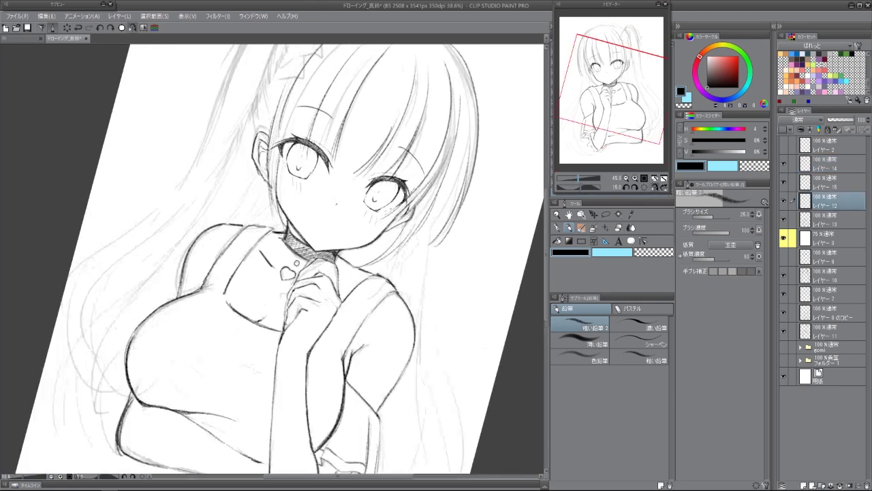
pyautogui.hotkey('ctrl', '+')
pyautogui.moveTo(270, 259)
pyautogui.mouseDown()
pyautogui.moveTo(302, 300)
pyautogui.moveTo(284, 286)
pyautogui.moveTo(344, 346)
pyautogui.mouseUp()
pyautogui.hotkey('ctrl', 'z')
pyautogui.hotkey('ctrl', 'z')
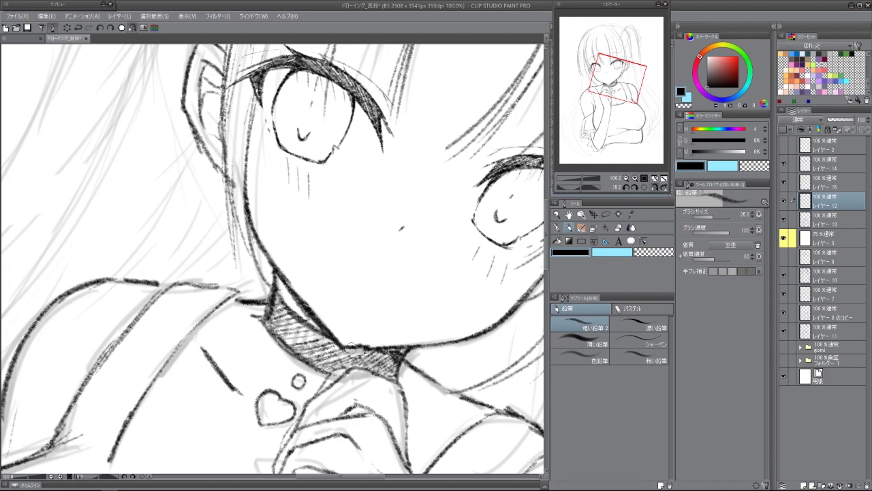
pyautogui.moveTo(171, 209); pyautogui.dragTo(233, 320)
pyautogui.hotkey('ctrl', '0')
pyautogui.moveTo(293, 276); pyautogui.dragTo(279, 259)
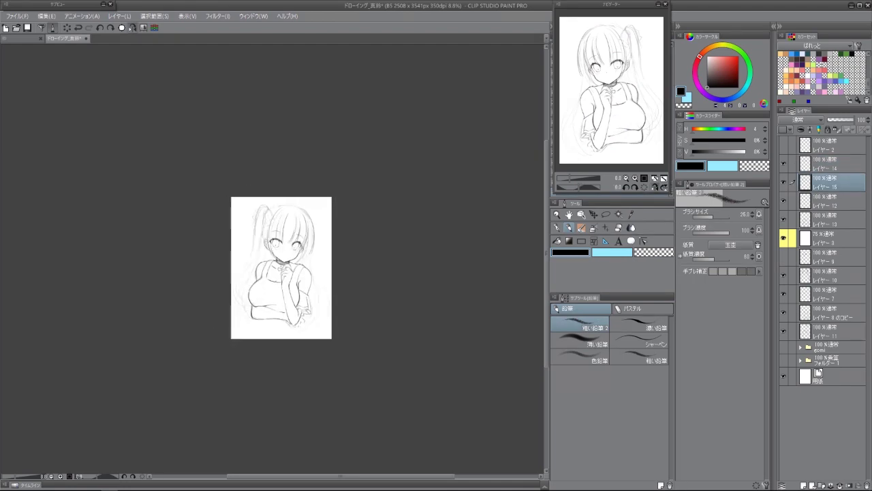
# Undo and redraw the hair's outer contour on the character's right side, curving it inward to tapered tips below the cheek.
pyautogui.scroll(5, 280, 245)
pyautogui.scroll(2, 288, 216)
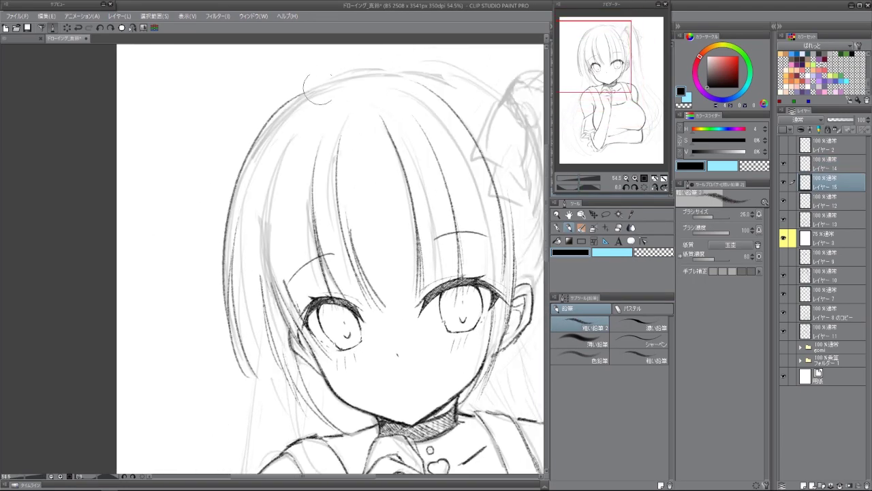
pyautogui.hotkey('ctrl', 'z')
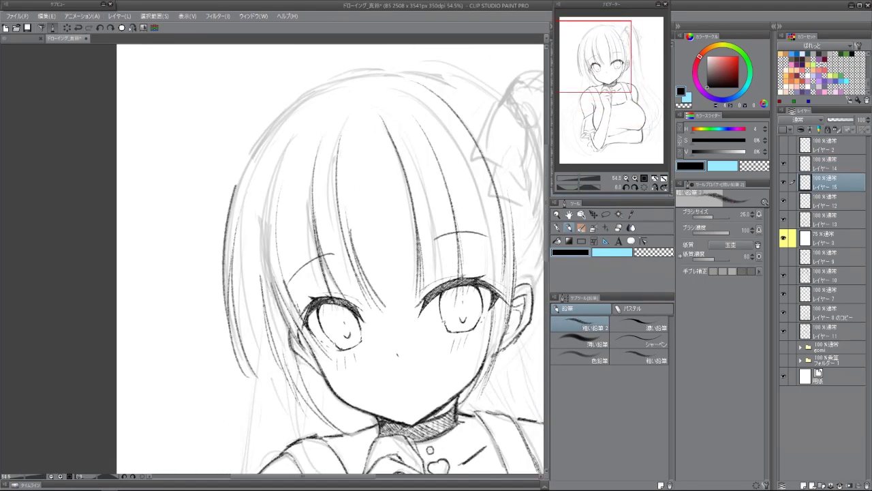
pyautogui.hotkey('ctrl', 'z')
pyautogui.moveTo(317, 111); pyautogui.dragTo(259, 380)
pyautogui.hotkey('ctrl', 'z')
pyautogui.moveTo(292, 118); pyautogui.dragTo(257, 388)
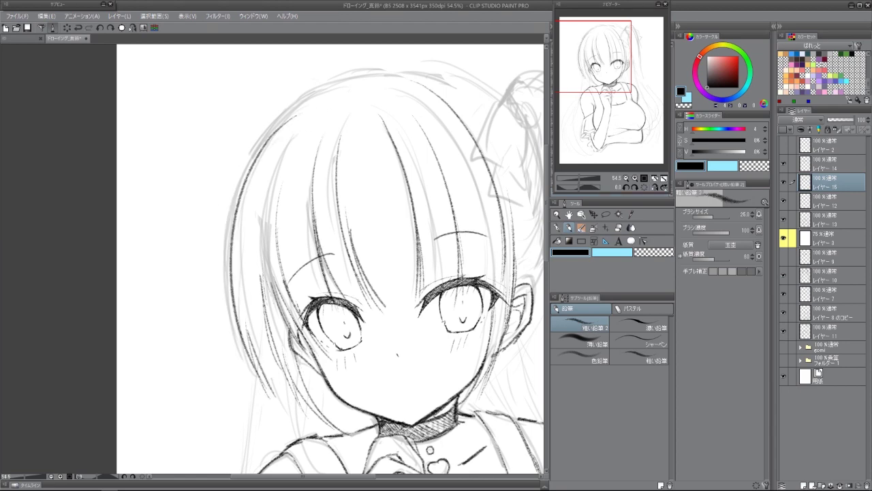
# Reinforce the head's outer hair contour and extend it over the crown, working on a rotated canvas.
pyautogui.scroll(-5, 246, 329)
pyautogui.scroll(-3, 273, 272)
pyautogui.moveTo(273, 273)
pyautogui.mouseDown()
pyautogui.moveTo(286, 225)
pyautogui.moveTo(265, 204)
pyautogui.mouseUp()
pyautogui.scroll(5, 272, 273)
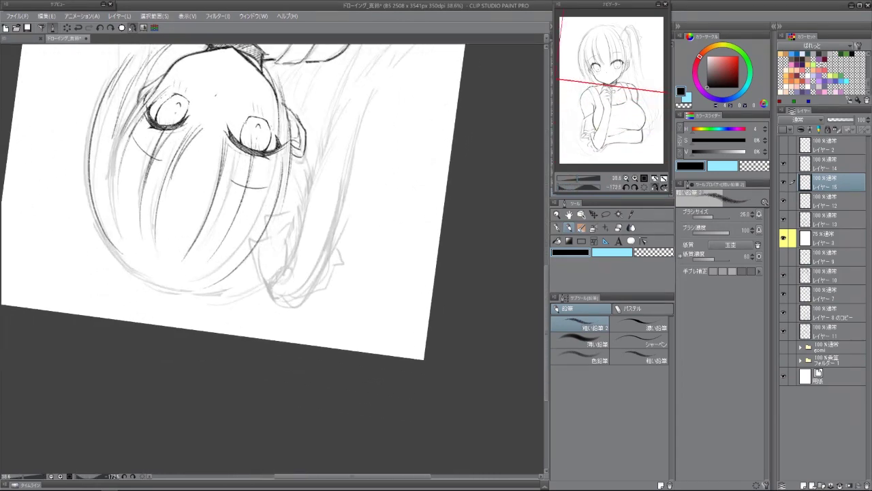
pyautogui.moveTo(237, 352); pyautogui.dragTo(207, 229)
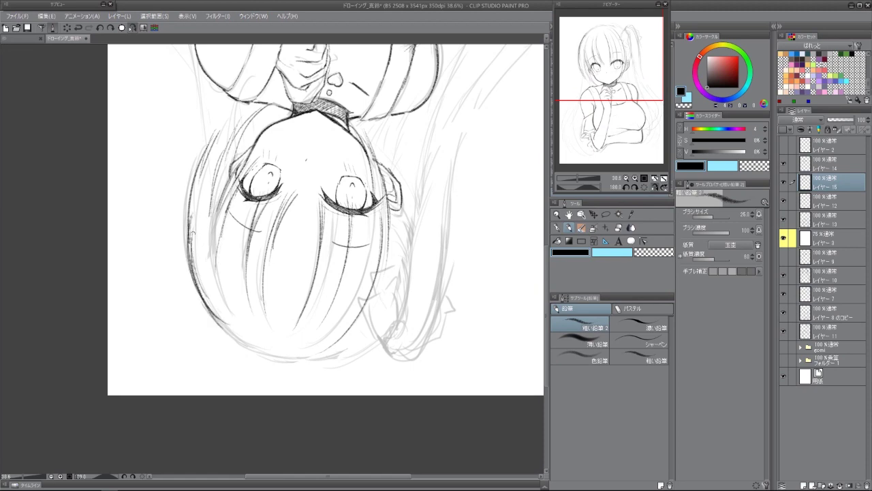
pyautogui.moveTo(225, 327)
pyautogui.mouseDown()
pyautogui.moveTo(321, 198)
pyautogui.moveTo(263, 182)
pyautogui.moveTo(211, 211)
pyautogui.mouseUp()
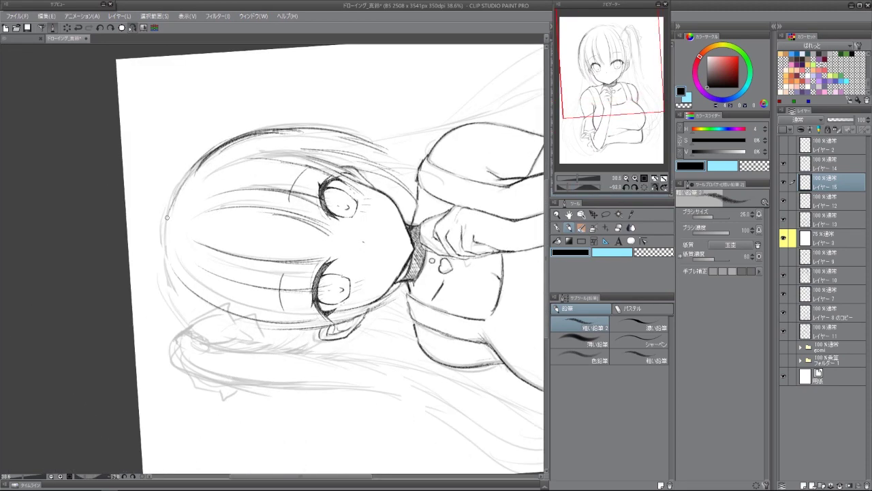
pyautogui.hotkey('ctrl', '@')
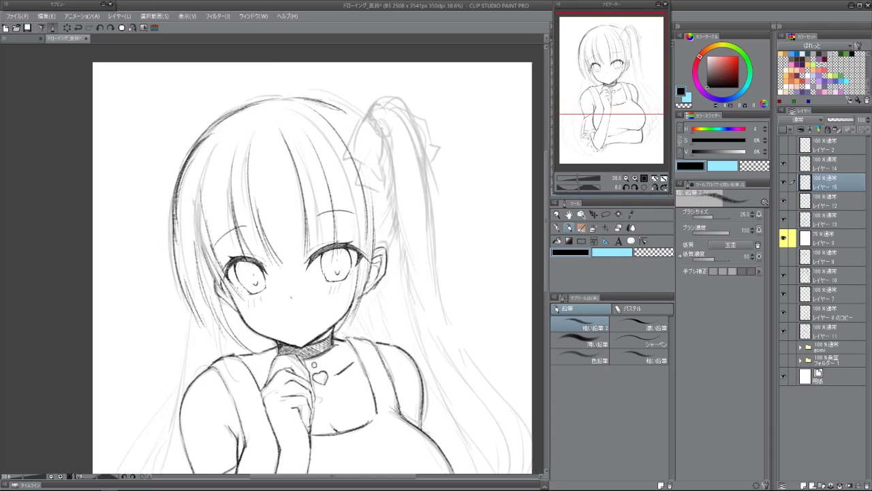
# Draw hair strands above and behind the left ear pulled toward the side ponytail, and extend the crown outline.
pyautogui.scroll(3, 182, 306)
pyautogui.moveTo(253, 270); pyautogui.dragTo(267, 278)
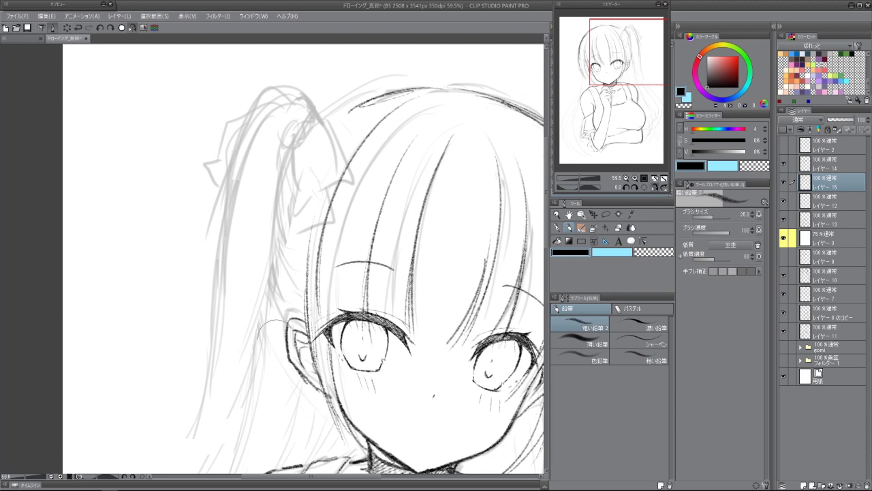
pyautogui.moveTo(263, 290); pyautogui.dragTo(280, 340)
pyautogui.moveTo(275, 197); pyautogui.dragTo(297, 303)
pyautogui.moveTo(277, 224); pyautogui.dragTo(295, 308)
pyautogui.moveTo(401, 94); pyautogui.dragTo(339, 112)
# Draw the strands at the back of the crown sweeping toward the base of the side ponytail.
pyautogui.press('-')
pyautogui.press('-')
pyautogui.moveTo(303, 61)
pyautogui.mouseDown()
pyautogui.moveTo(400, 104)
pyautogui.moveTo(461, 189)
pyautogui.moveTo(472, 294)
pyautogui.moveTo(430, 389)
pyautogui.mouseUp()
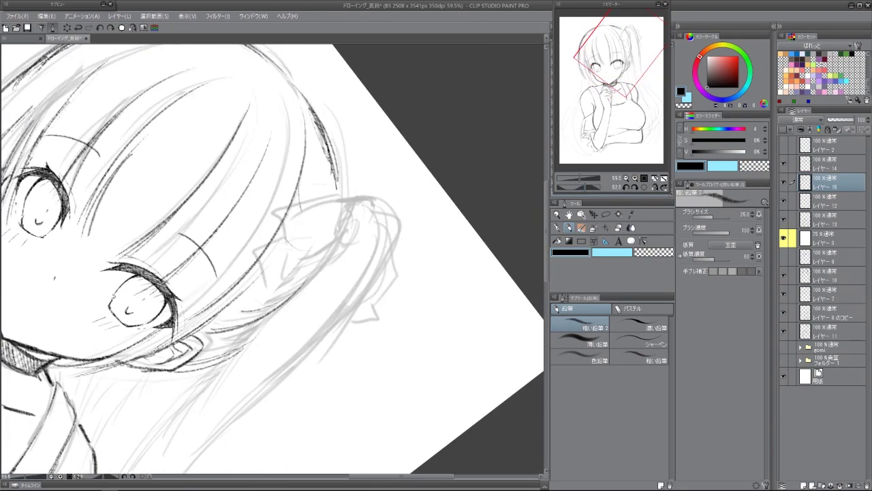
pyautogui.moveTo(321, 151); pyautogui.dragTo(327, 235)
pyautogui.moveTo(330, 134); pyautogui.dragTo(343, 204)
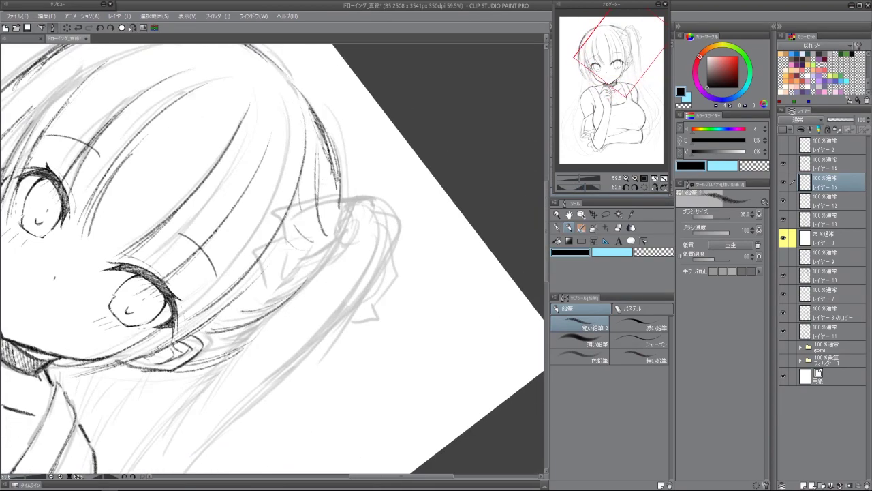
# Draw the upper curve of the side ponytail arching from its base, undoing and redrawing until it runs smoothly.
pyautogui.press('@')
pyautogui.scroll(-3, 364, 216)
pyautogui.moveTo(340, 102); pyautogui.dragTo(204, 477)
pyautogui.moveTo(252, 109); pyautogui.dragTo(310, 208)
pyautogui.hotkey('ctrl', 'z')
pyautogui.moveTo(254, 108)
pyautogui.mouseDown()
pyautogui.moveTo(305, 239)
pyautogui.moveTo(300, 217)
pyautogui.mouseUp()
pyautogui.hotkey('ctrl', 'z')
pyautogui.moveTo(249, 106); pyautogui.dragTo(304, 239)
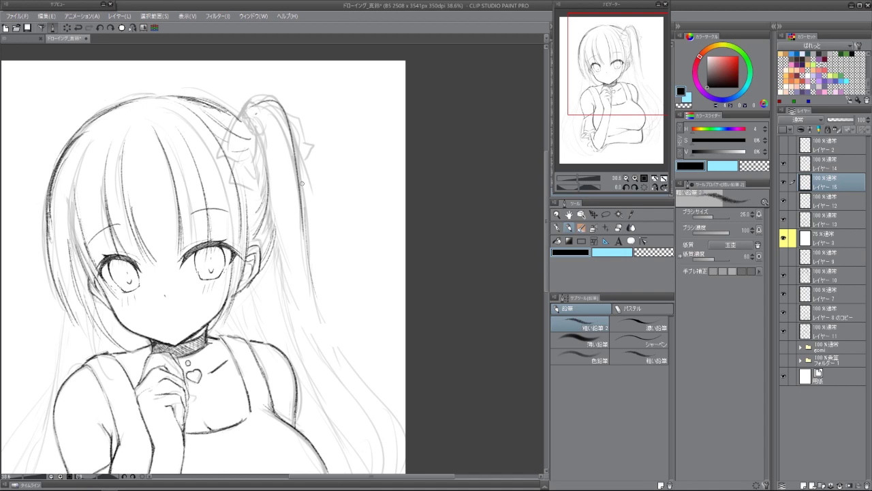
# Redraw the ponytail's long edge down past the shoulder on the mirrored canvas.
pyautogui.moveTo(305, 244); pyautogui.dragTo(278, 190)
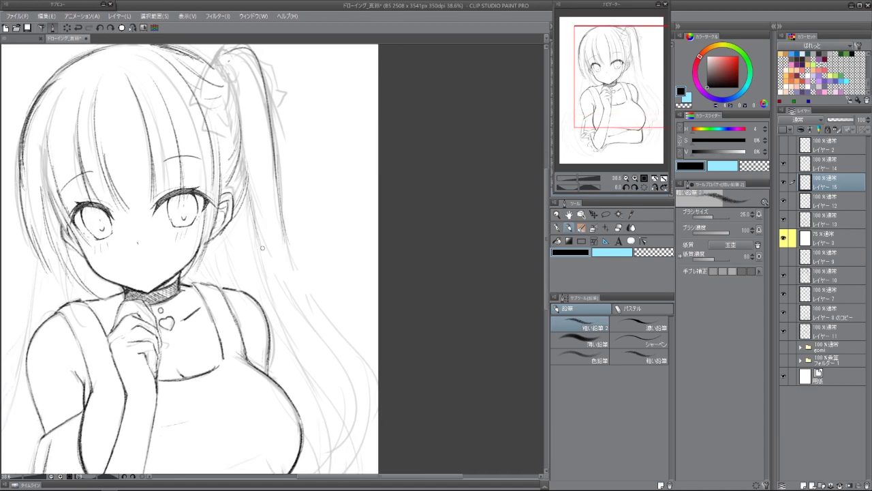
pyautogui.press('h')
pyautogui.hotkey('ctrl', 'z')
pyautogui.moveTo(272, 78); pyautogui.dragTo(286, 258)
pyautogui.moveTo(298, 179); pyautogui.dragTo(300, 317)
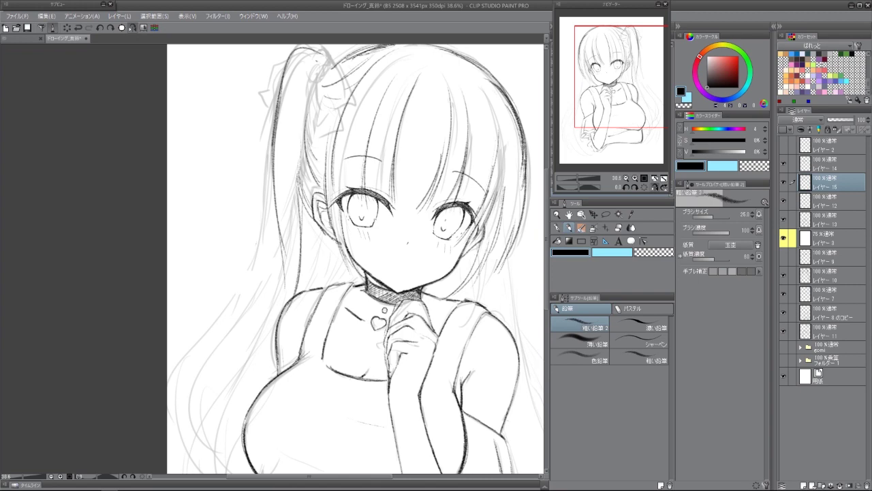
# Draw the ponytail's long flowing strands curving outward past the shoulder and down toward the waist.
pyautogui.moveTo(354, 341); pyautogui.dragTo(363, 204)
pyautogui.moveTo(294, 123)
pyautogui.mouseDown()
pyautogui.moveTo(289, 166)
pyautogui.moveTo(205, 323)
pyautogui.mouseUp()
pyautogui.moveTo(205, 266); pyautogui.dragTo(218, 380)
pyautogui.moveTo(285, 189)
pyautogui.mouseDown()
pyautogui.moveTo(232, 329)
pyautogui.moveTo(232, 390)
pyautogui.mouseUp()
pyautogui.moveTo(320, 171); pyautogui.dragTo(303, 382)
pyautogui.moveTo(267, 124); pyautogui.dragTo(232, 285)
pyautogui.scroll(-2, 381, 273)
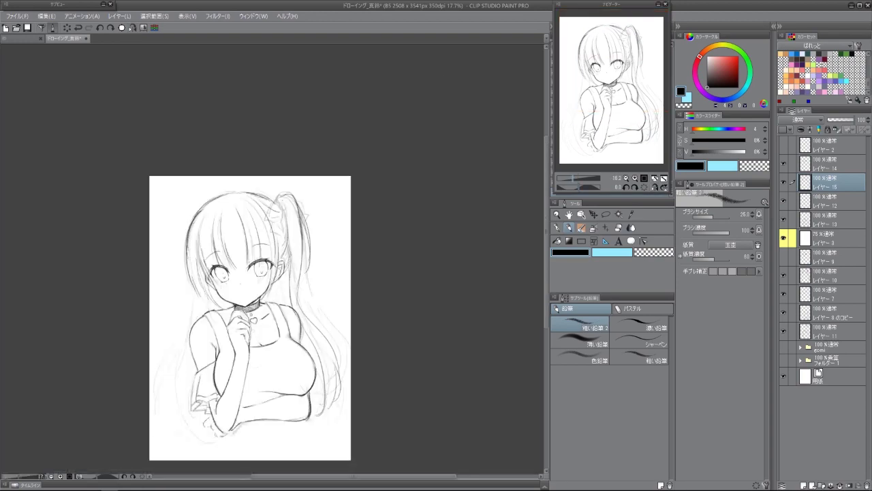
# Draw a small open smiling mouth beneath the nose.
pyautogui.scroll(4, 381, 273)
pyautogui.scroll(3, 327, 218)
pyautogui.moveTo(328, 220); pyautogui.dragTo(315, 229)
pyautogui.moveTo(371, 214); pyautogui.dragTo(405, 215)
pyautogui.moveTo(332, 222)
pyautogui.mouseDown()
pyautogui.moveTo(312, 230)
pyautogui.moveTo(344, 253)
pyautogui.mouseUp()
pyautogui.moveTo(402, 235)
pyautogui.mouseDown()
pyautogui.moveTo(413, 218)
pyautogui.moveTo(342, 253)
pyautogui.mouseUp()
pyautogui.scroll(-5, 382, 245)
pyautogui.scroll(1, 382, 245)
# On Layer 15, clear the ponytail's upper lines and sketch a small frilled hair tie at its base.
pyautogui.click(831, 182)
pyautogui.scroll(3, 318, 84)
pyautogui.scroll(2, 319, 84)
pyautogui.hotkey('ctrl', 'z')
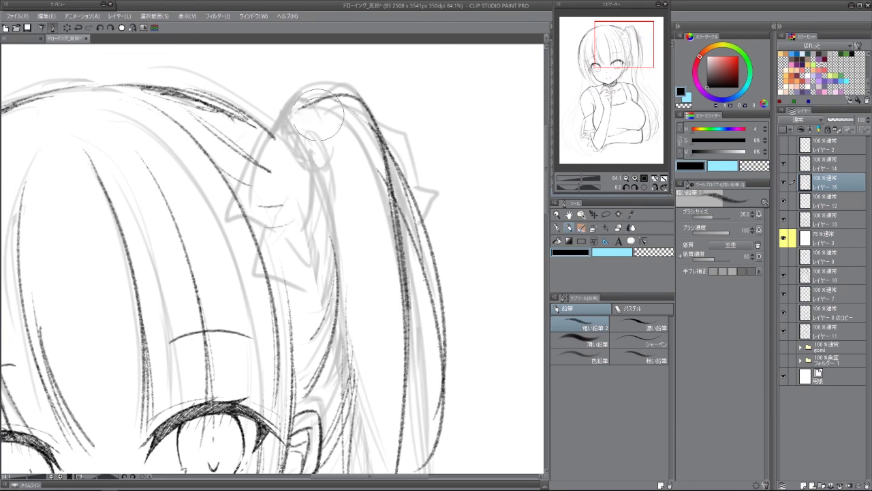
pyautogui.hotkey('ctrl', 'z')
pyautogui.hotkey('ctrl', 'z')
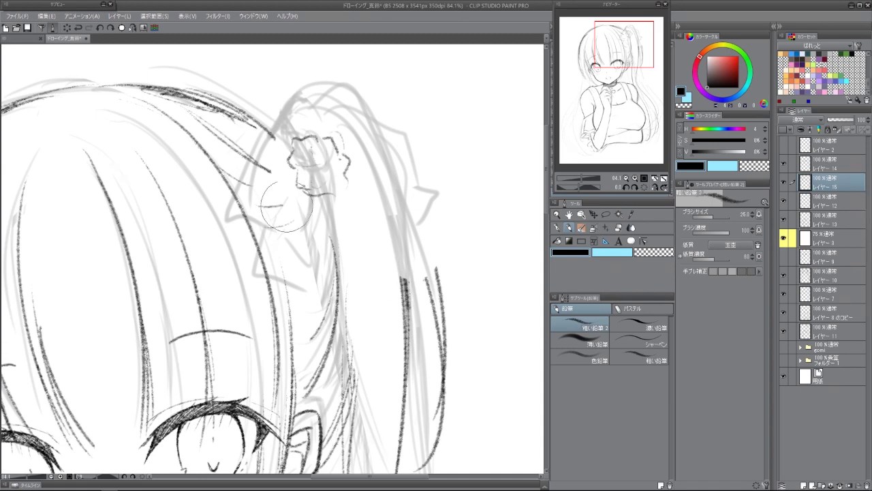
# Draw the ribbon's loops and pointed tails around the hair tie.
pyautogui.moveTo(291, 166); pyautogui.dragTo(324, 200)
pyautogui.moveTo(307, 125); pyautogui.dragTo(350, 140)
pyautogui.moveTo(354, 150); pyautogui.dragTo(369, 179)
pyautogui.moveTo(272, 212); pyautogui.dragTo(336, 199)
pyautogui.moveTo(368, 170)
pyautogui.mouseDown()
pyautogui.moveTo(339, 125)
pyautogui.moveTo(368, 185)
pyautogui.mouseUp()
# Redraw the top of the ponytail emerging from the ribbon and connect it to the outer locks.
pyautogui.moveTo(306, 130)
pyautogui.mouseDown()
pyautogui.moveTo(351, 102)
pyautogui.moveTo(382, 238)
pyautogui.mouseUp()
pyautogui.moveTo(361, 144); pyautogui.dragTo(381, 257)
pyautogui.moveTo(356, 127); pyautogui.dragTo(406, 244)
pyautogui.moveTo(377, 194); pyautogui.dragTo(407, 325)
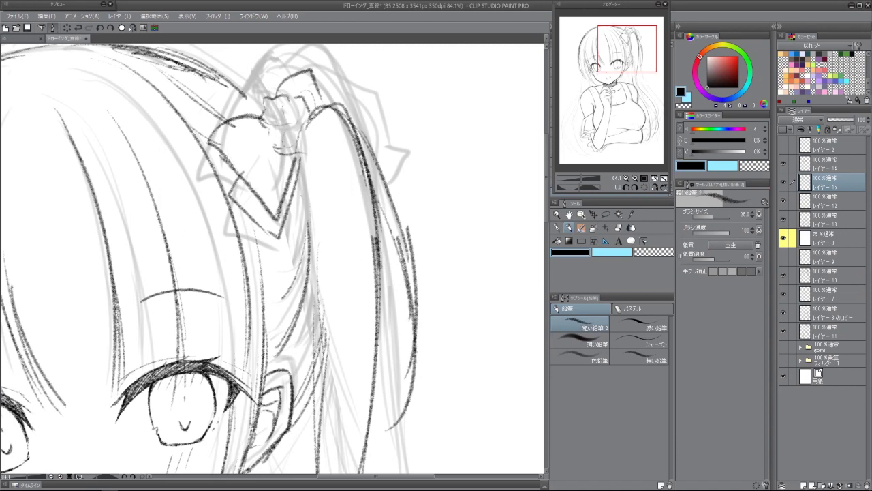
# Reinforce the ponytail's outer contour from the ribbon down and add a strand toward the shoulder.
pyautogui.scroll(-5, 272, 259)
pyautogui.scroll(4, 269, 250)
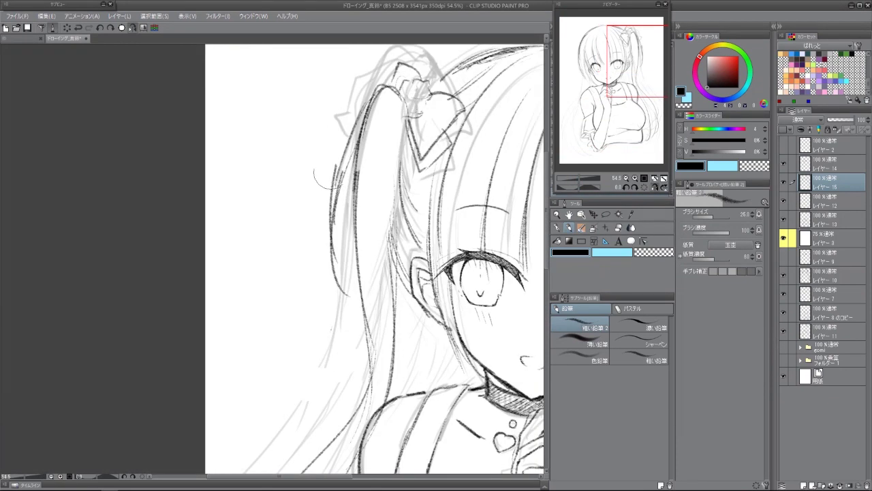
pyautogui.moveTo(374, 94)
pyautogui.mouseDown()
pyautogui.moveTo(349, 230)
pyautogui.moveTo(347, 306)
pyautogui.mouseUp()
pyautogui.moveTo(349, 239); pyautogui.dragTo(374, 364)
# Add a new layer below the hair line art for the remaining hair and hide the rough sketch layers.
pyautogui.hotkey('ctrl', 'shift', 'n')
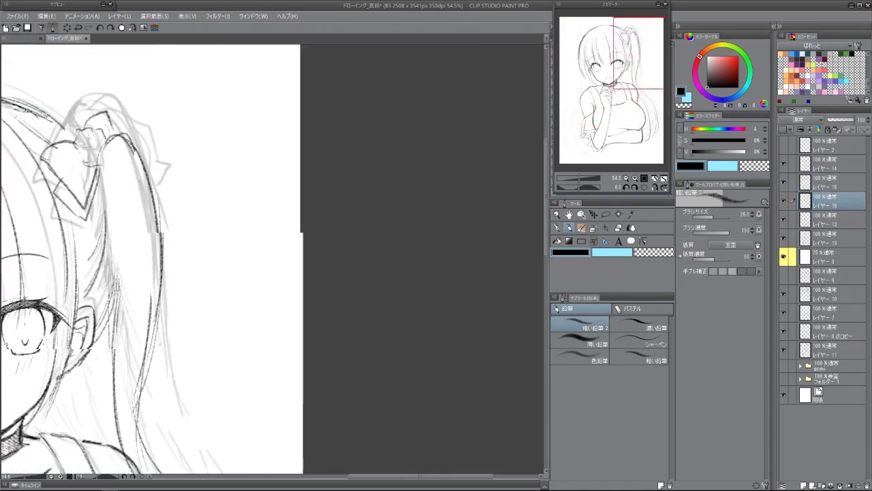
pyautogui.scroll(-1, 346, 165)
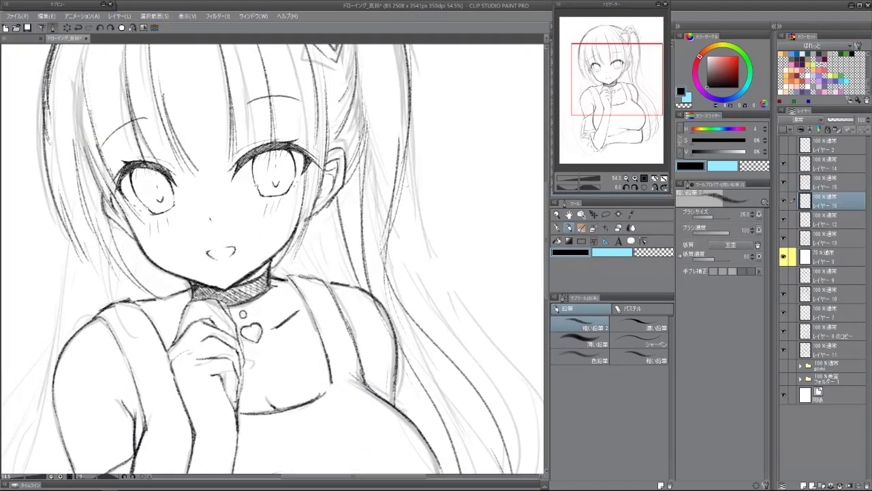
pyautogui.scroll(1, 469, 112)
pyautogui.moveTo(469, 112); pyautogui.dragTo(542, 133)
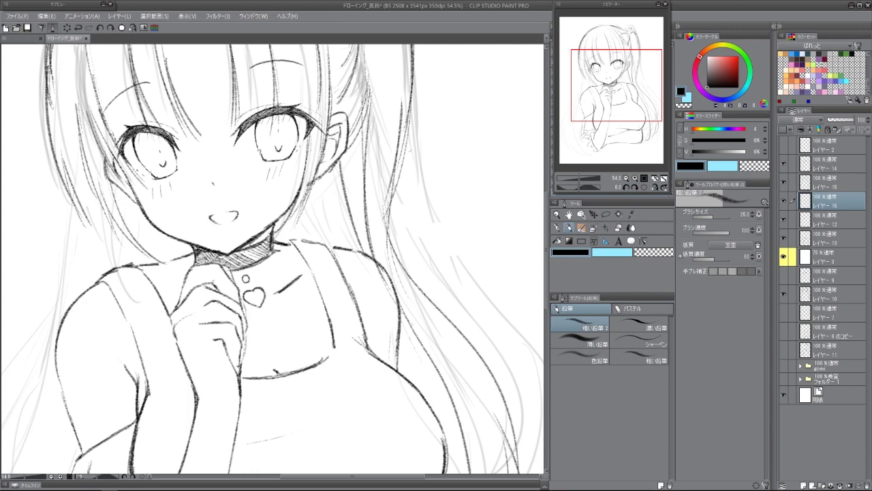
pyautogui.scroll(-1, 472, 128)
# Draw the loose back-hair strands between the ponytail and the neck, behind the left shoulder.
pyautogui.moveTo(176, 79); pyautogui.dragTo(285, 77)
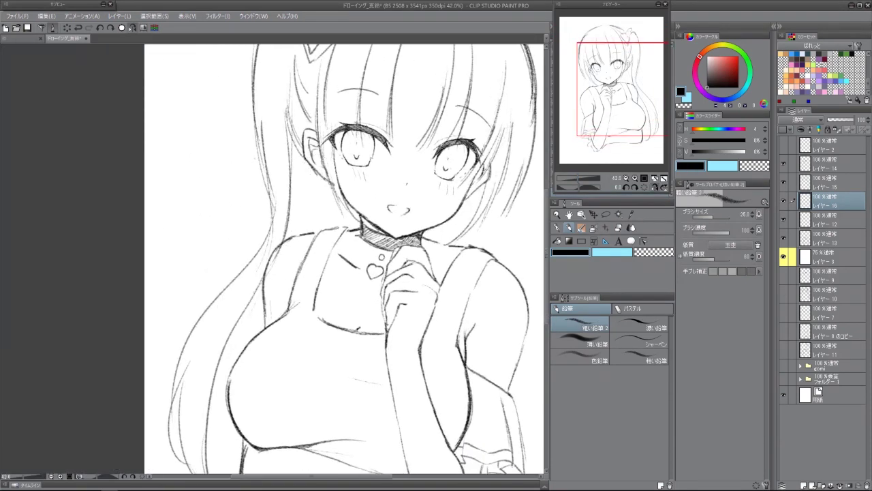
pyautogui.moveTo(297, 234); pyautogui.dragTo(301, 151)
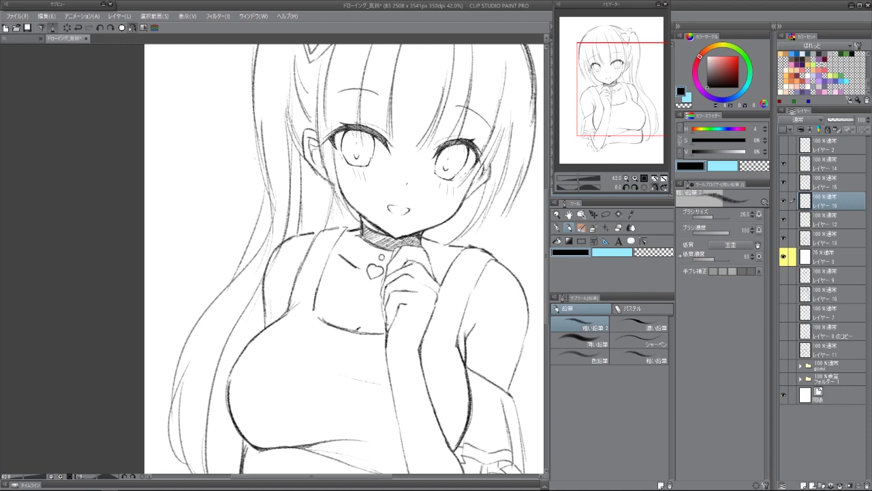
pyautogui.press('h')
pyautogui.scroll(-2, 275, 257)
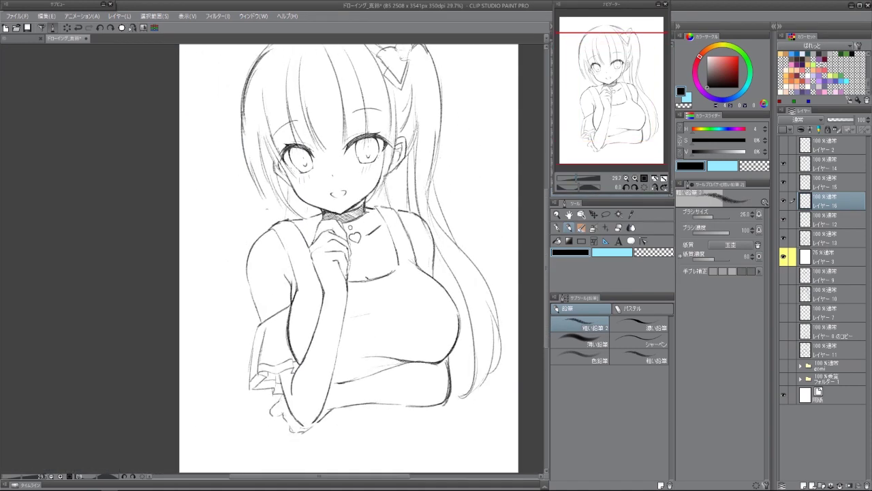
pyautogui.moveTo(230, 276); pyautogui.dragTo(208, 433)
pyautogui.hotkey('ctrl', 'z')
pyautogui.hotkey('ctrl', 'z')
pyautogui.hotkey('ctrl', 'z')
# Draw the long back hair falling behind the character's right shoulder and arm, curving inward below the elbow.
pyautogui.moveTo(330, 272); pyautogui.dragTo(428, 223)
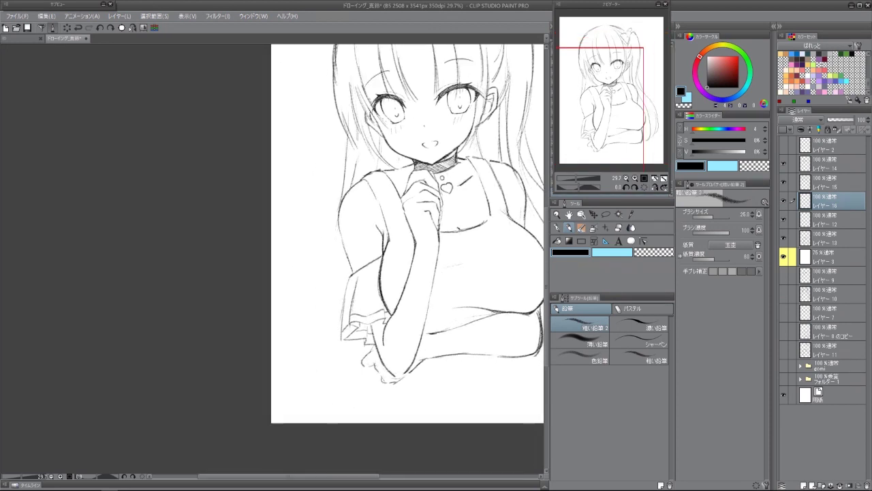
pyautogui.moveTo(344, 162); pyautogui.dragTo(297, 328)
pyautogui.moveTo(358, 233); pyautogui.dragTo(320, 399)
pyautogui.moveTo(308, 301); pyautogui.dragTo(297, 382)
pyautogui.moveTo(344, 325); pyautogui.dragTo(303, 415)
pyautogui.moveTo(314, 372); pyautogui.dragTo(374, 405)
pyautogui.moveTo(375, 272); pyautogui.dragTo(262, 312)
pyautogui.hotkey('ctrl', 'shift', 'h')
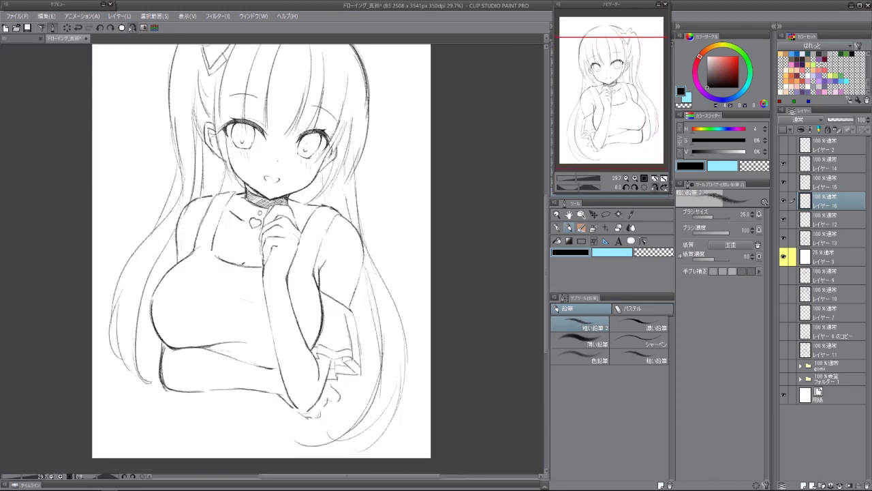
# Add more flowing strands to the long back hair beside the right arm and below the ponytail on the other side.
pyautogui.scroll(3, 273, 259)
pyautogui.moveTo(375, 205); pyautogui.dragTo(404, 352)
pyautogui.moveTo(373, 250); pyautogui.dragTo(422, 390)
pyautogui.moveTo(273, 259)
pyautogui.mouseDown()
pyautogui.moveTo(259, 260)
pyautogui.moveTo(365, 260)
pyautogui.moveTo(366, 206)
pyautogui.mouseUp()
pyautogui.moveTo(254, 271); pyautogui.dragTo(236, 262)
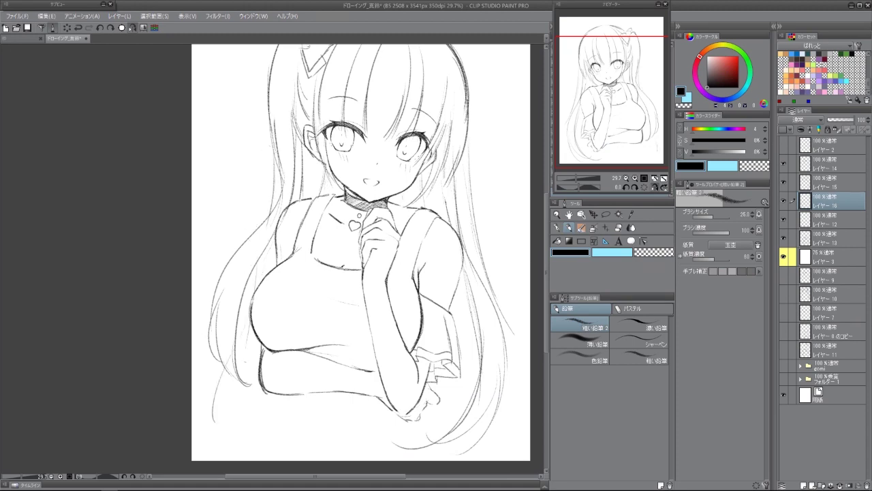
# Clean up the hair outline along the right side of the character's head on the front-hair line layer, erasing the heavy outer line.
pyautogui.hotkey('ctrl', 'shift', 'h')
pyautogui.hotkey('alt', ']')
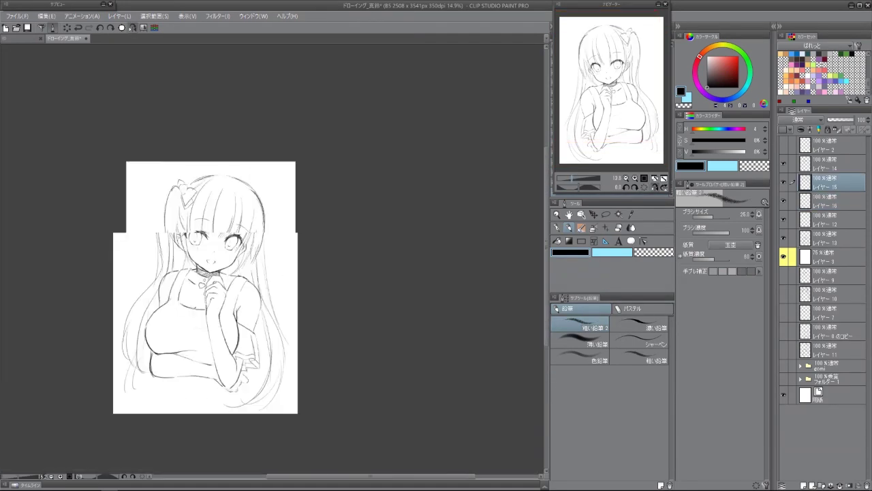
pyautogui.scroll(3, 347, 146)
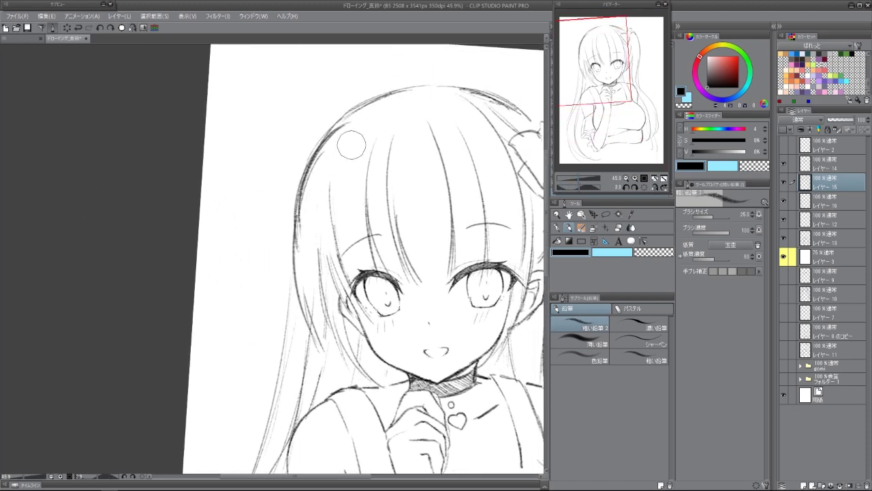
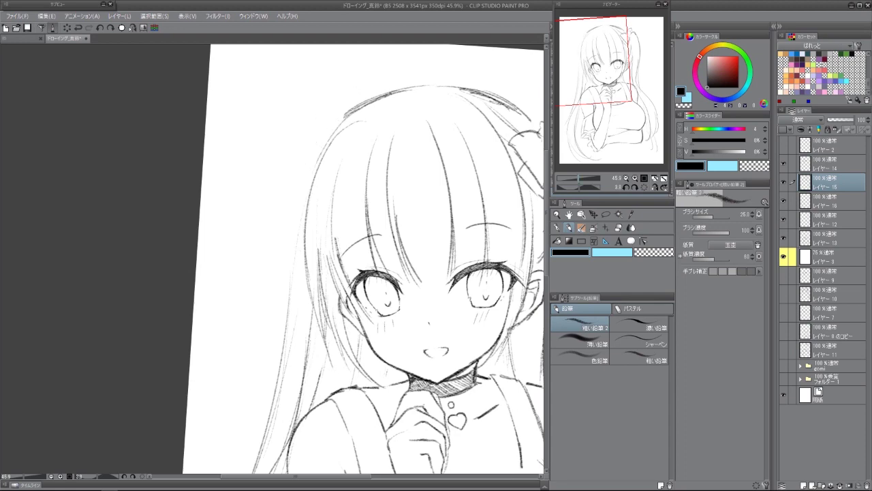
pyautogui.scroll(-5, 279, 399)
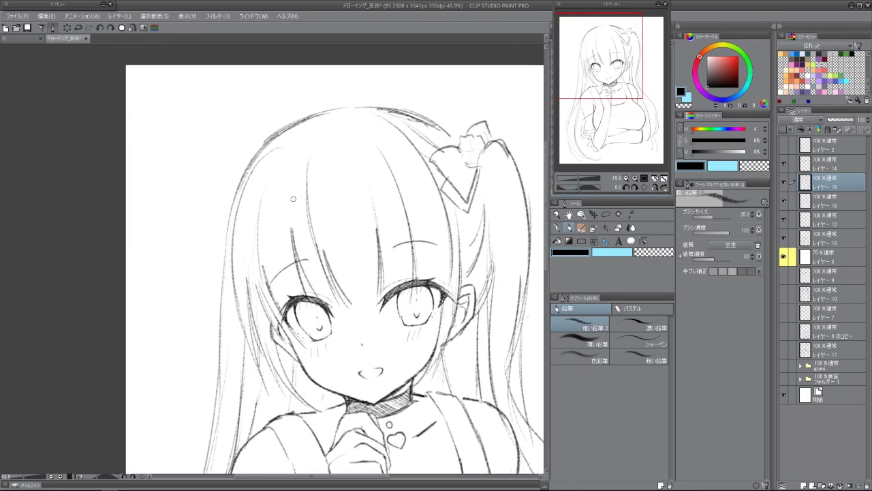
pyautogui.scroll(-5, 366, 165)
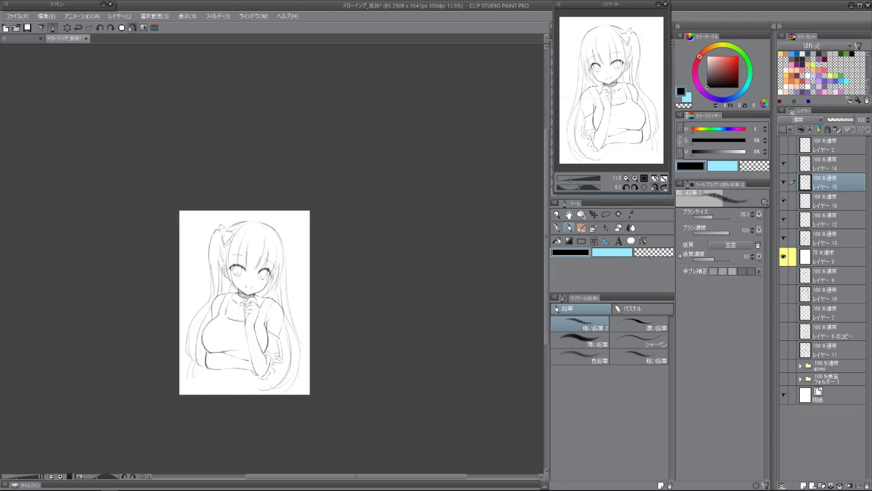
# Group the four line-art layers into a folder and set up a new layer beneath it with the facial features hidden.
pyautogui.hotkey('ctrl', 'g')
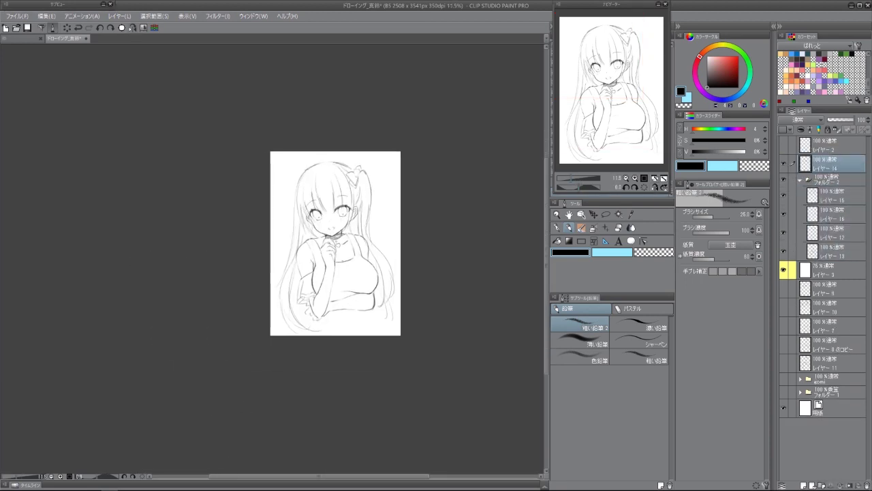
pyautogui.hotkey('shift', 'alt', 'e')
pyautogui.hotkey('ctrl', '0')
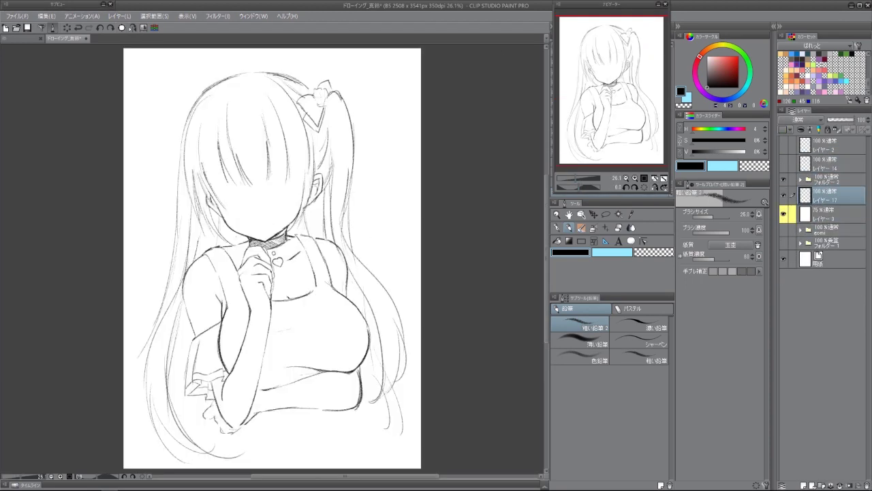
# Fill the face and ears with flat dark blue on the new layer, using the flat marker pen.
pyautogui.moveTo(214, 261); pyautogui.dragTo(273, 258)
pyautogui.press('p')
pyautogui.moveTo(315, 118)
pyautogui.mouseDown()
pyautogui.moveTo(287, 130)
pyautogui.moveTo(301, 173)
pyautogui.moveTo(284, 156)
pyautogui.moveTo(317, 188)
pyautogui.moveTo(333, 112)
pyautogui.moveTo(340, 150)
pyautogui.moveTo(329, 178)
pyautogui.mouseUp()
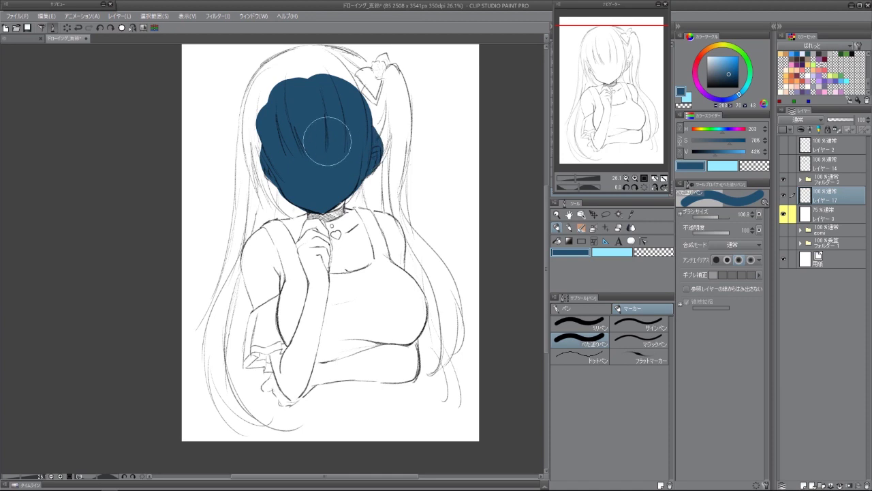
# Fill the neck, shoulders, upper chest and raised arm with the same dark blue.
pyautogui.scroll(2, 323, 186)
pyautogui.moveTo(300, 211)
pyautogui.mouseDown()
pyautogui.moveTo(280, 165)
pyautogui.moveTo(268, 175)
pyautogui.moveTo(273, 165)
pyautogui.moveTo(262, 183)
pyautogui.moveTo(282, 242)
pyautogui.moveTo(264, 189)
pyautogui.mouseUp()
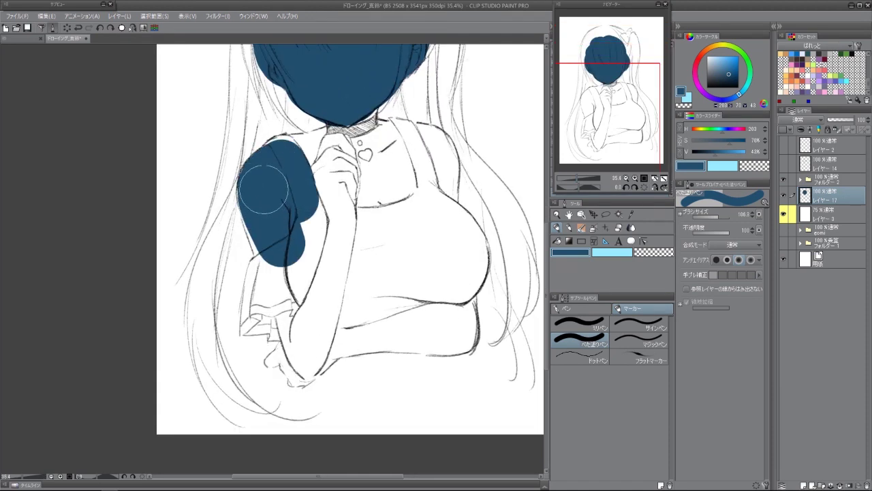
pyautogui.moveTo(273, 224)
pyautogui.mouseDown()
pyautogui.moveTo(265, 203)
pyautogui.moveTo(283, 300)
pyautogui.moveTo(310, 351)
pyautogui.moveTo(320, 216)
pyautogui.moveTo(289, 162)
pyautogui.moveTo(350, 142)
pyautogui.moveTo(389, 171)
pyautogui.moveTo(379, 147)
pyautogui.moveTo(415, 146)
pyautogui.moveTo(432, 171)
pyautogui.moveTo(432, 271)
pyautogui.mouseUp()
pyautogui.moveTo(365, 224); pyautogui.dragTo(337, 327)
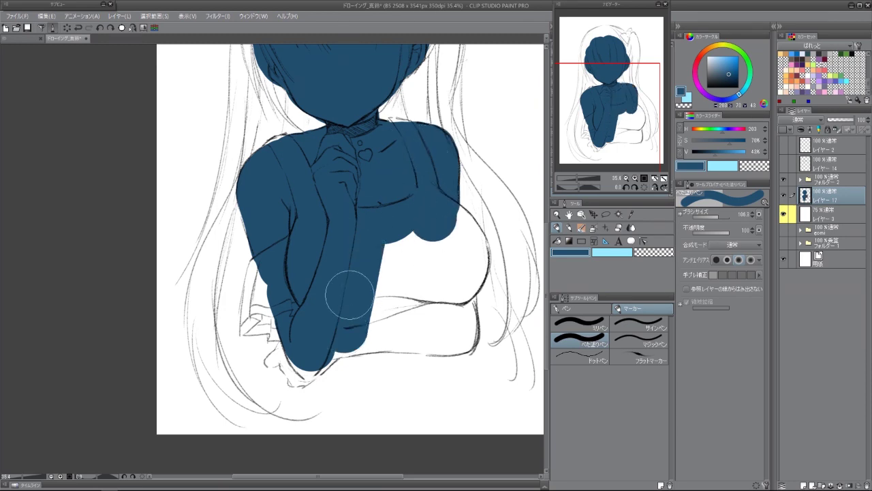
# Fill the folded forearm beneath the chest and the fingers around the elbow with dark blue, using smaller brush sizes for the edges.
pyautogui.scroll(-2, 413, 250)
pyautogui.moveTo(342, 285)
pyautogui.mouseDown()
pyautogui.moveTo(409, 284)
pyautogui.moveTo(370, 268)
pyautogui.moveTo(456, 232)
pyautogui.mouseUp()
pyautogui.moveTo(445, 282); pyautogui.dragTo(470, 294)
pyautogui.press('c')
pyautogui.press('c')
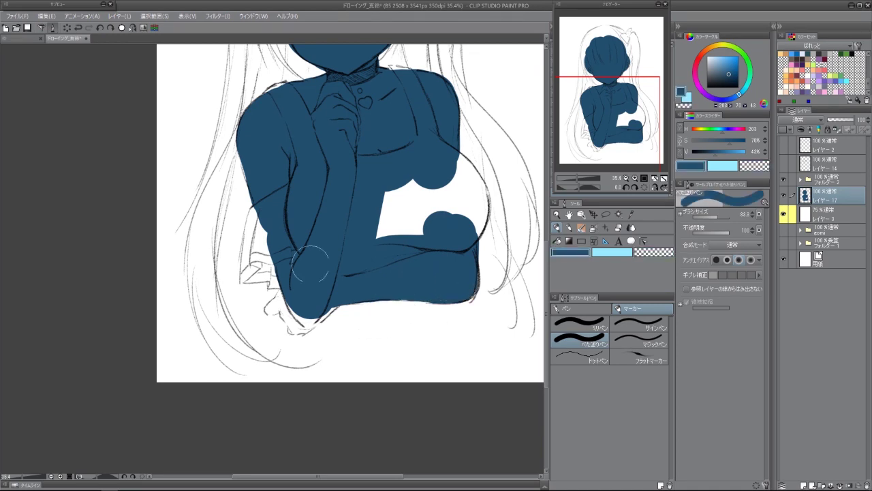
pyautogui.scroll(3, 327, 292)
pyautogui.moveTo(320, 253); pyautogui.dragTo(327, 228)
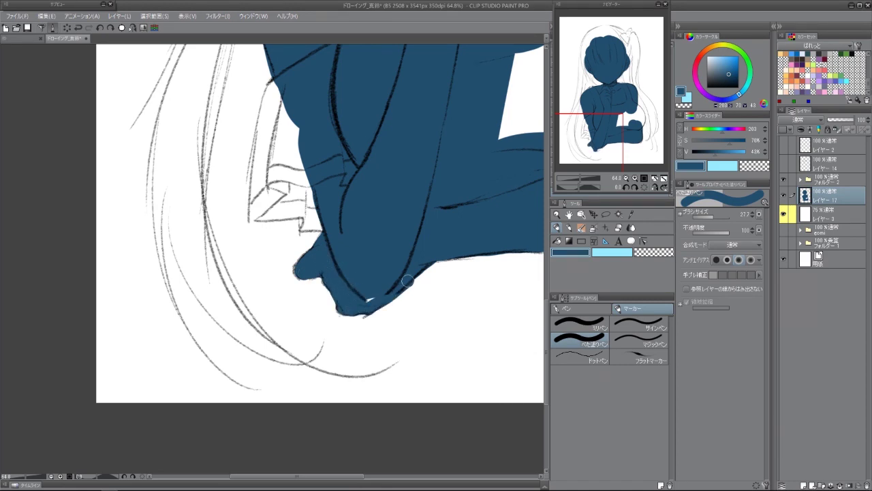
# Add a new layer with the body fill hidden and fill the top's right side panel and chest area in dark blue.
pyautogui.hotkey('ctrl', 'shift', 'n')
pyautogui.moveTo(583, 144); pyautogui.dragTo(605, 110)
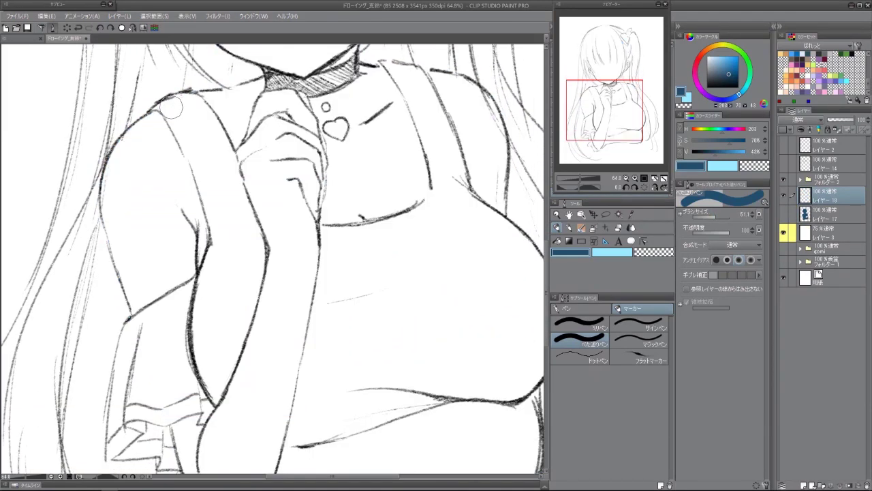
pyautogui.moveTo(153, 111)
pyautogui.mouseDown()
pyautogui.moveTo(195, 103)
pyautogui.moveTo(221, 178)
pyautogui.moveTo(195, 120)
pyautogui.moveTo(218, 179)
pyautogui.moveTo(230, 257)
pyautogui.moveTo(220, 329)
pyautogui.moveTo(241, 239)
pyautogui.moveTo(220, 307)
pyautogui.moveTo(221, 367)
pyautogui.moveTo(257, 371)
pyautogui.mouseUp()
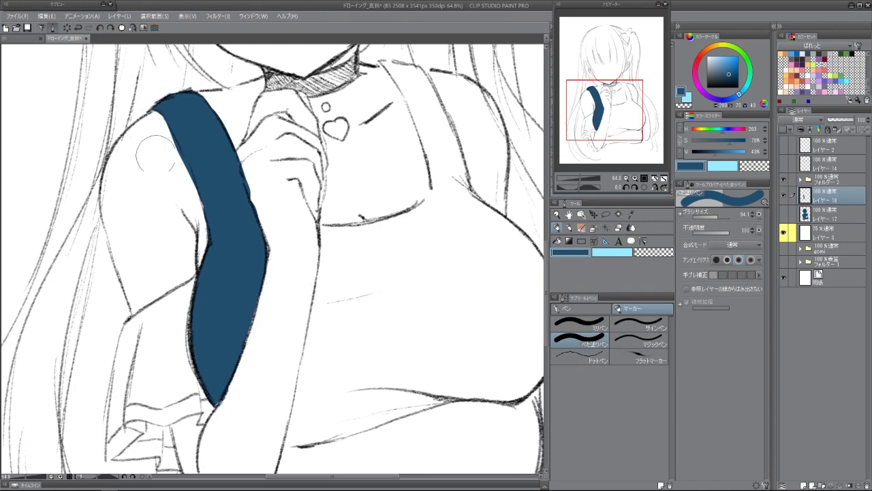
pyautogui.moveTo(420, 231)
pyautogui.mouseDown()
pyautogui.moveTo(331, 210)
pyautogui.moveTo(374, 190)
pyautogui.mouseUp()
pyautogui.moveTo(219, 399)
pyautogui.mouseDown()
pyautogui.moveTo(170, 422)
pyautogui.moveTo(195, 383)
pyautogui.mouseUp()
pyautogui.moveTo(381, 156)
pyautogui.mouseDown()
pyautogui.moveTo(252, 184)
pyautogui.moveTo(227, 356)
pyautogui.moveTo(266, 361)
pyautogui.moveTo(396, 319)
pyautogui.moveTo(448, 317)
pyautogui.moveTo(474, 269)
pyautogui.moveTo(448, 190)
pyautogui.moveTo(462, 270)
pyautogui.mouseUp()
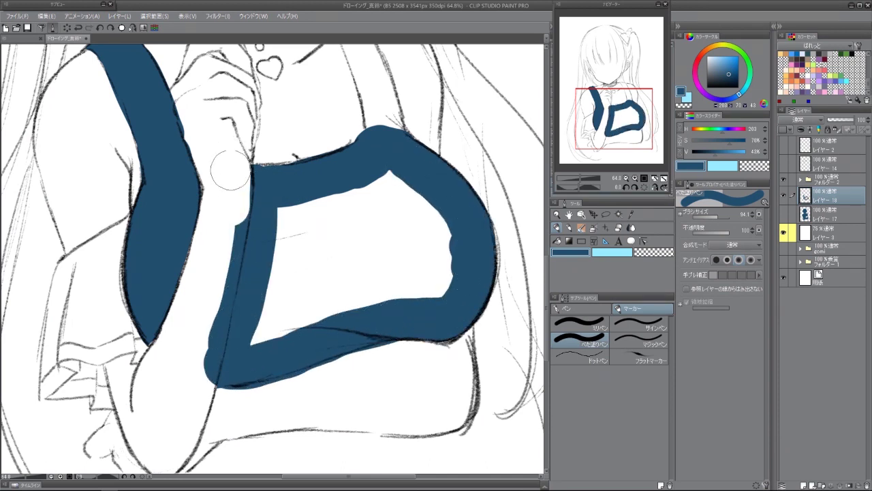
pyautogui.moveTo(276, 262)
pyautogui.mouseDown()
pyautogui.moveTo(249, 296)
pyautogui.moveTo(288, 195)
pyautogui.moveTo(341, 270)
pyautogui.moveTo(424, 263)
pyautogui.moveTo(351, 361)
pyautogui.mouseUp()
# Fill the top's strap over the left shoulder with dark blue and trim its edges to the line art.
pyautogui.moveTo(254, 72); pyautogui.dragTo(332, 221)
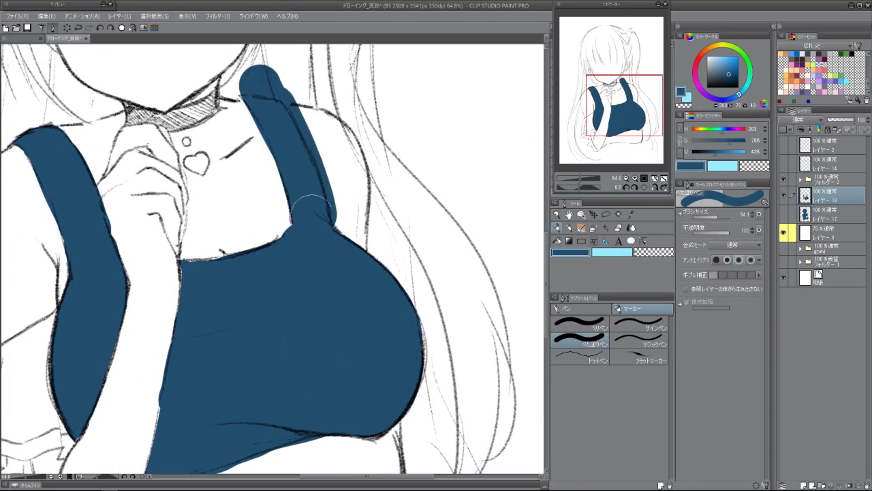
pyautogui.moveTo(298, 81); pyautogui.dragTo(330, 140)
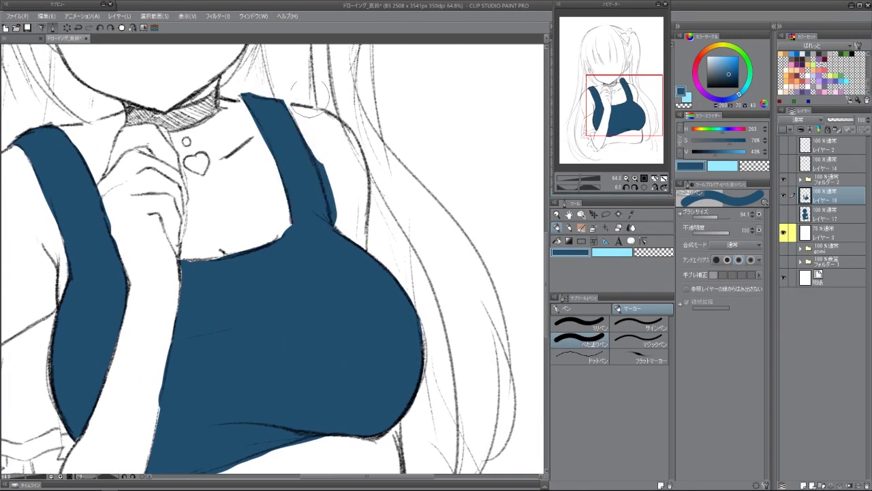
pyautogui.moveTo(334, 251); pyautogui.dragTo(413, 171)
# Fill the loose frilled sleeve beside the right elbow with dark blue and trim its lower edge to the ruffle.
pyautogui.moveTo(123, 255)
pyautogui.mouseDown()
pyautogui.moveTo(328, 122)
pyautogui.moveTo(252, 174)
pyautogui.moveTo(235, 269)
pyautogui.moveTo(260, 310)
pyautogui.mouseUp()
pyautogui.moveTo(260, 250); pyautogui.dragTo(327, 228)
pyautogui.moveTo(331, 267)
pyautogui.mouseDown()
pyautogui.moveTo(336, 234)
pyautogui.moveTo(320, 289)
pyautogui.moveTo(311, 287)
pyautogui.moveTo(338, 278)
pyautogui.moveTo(362, 227)
pyautogui.mouseUp()
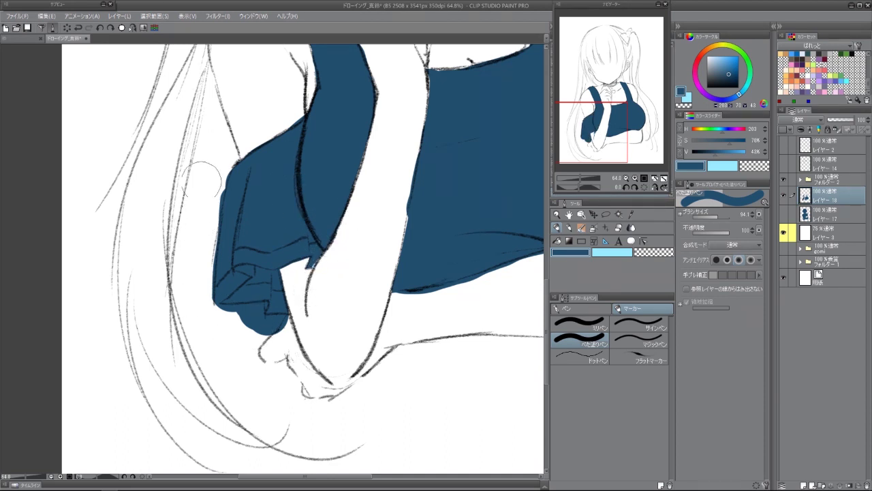
pyautogui.moveTo(210, 322)
pyautogui.mouseDown()
pyautogui.moveTo(240, 294)
pyautogui.moveTo(240, 263)
pyautogui.moveTo(252, 322)
pyautogui.mouseUp()
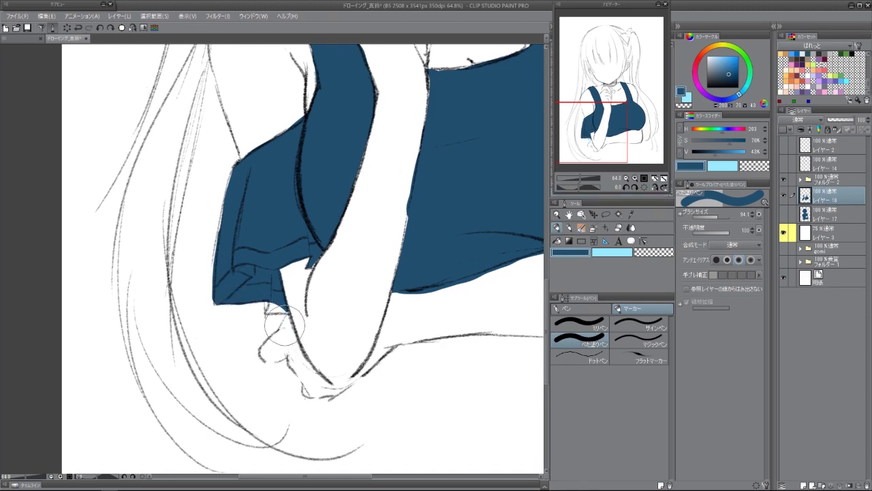
pyautogui.press('p')
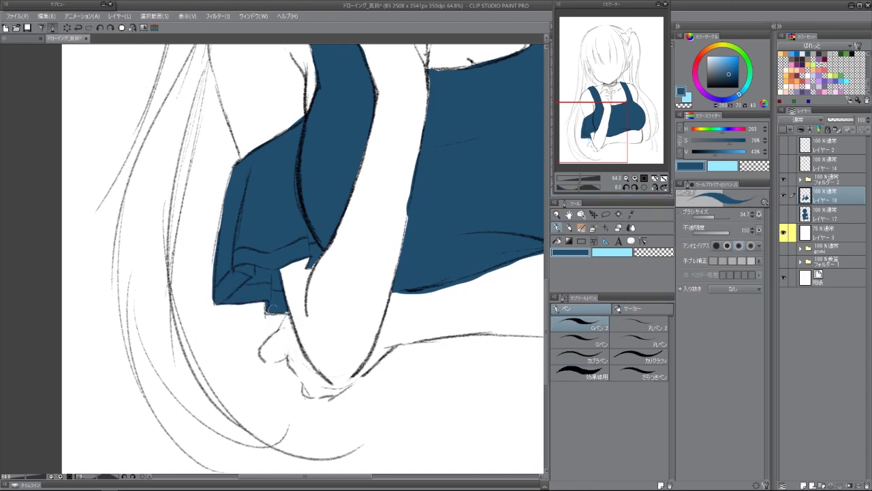
# Add a new layer above the clothing fill for the front hair and set up the flat marker pen.
pyautogui.scroll(5, 282, 306)
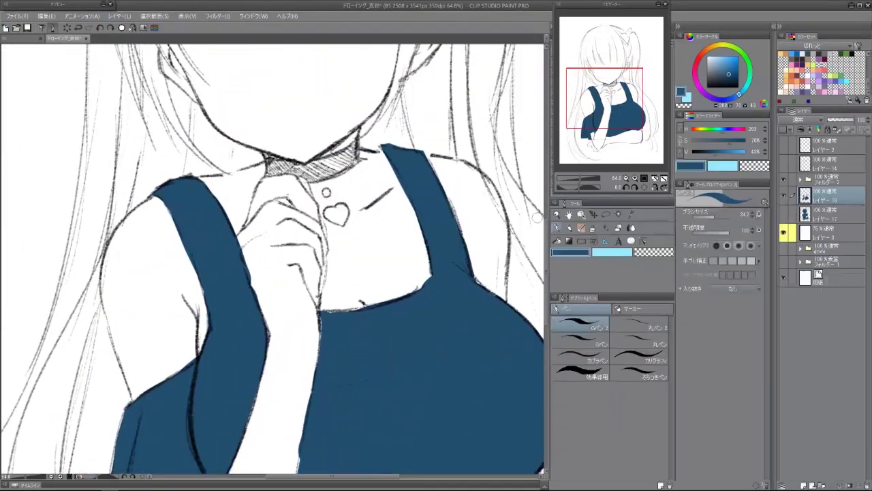
pyautogui.hotkey('ctrl', 'shift', 'n')
pyautogui.scroll(5, 281, 306)
pyautogui.press('p')
pyautogui.scroll(3, 281, 306)
pyautogui.moveTo(259, 75); pyautogui.dragTo(301, 189)
pyautogui.scroll(2, 263, 253)
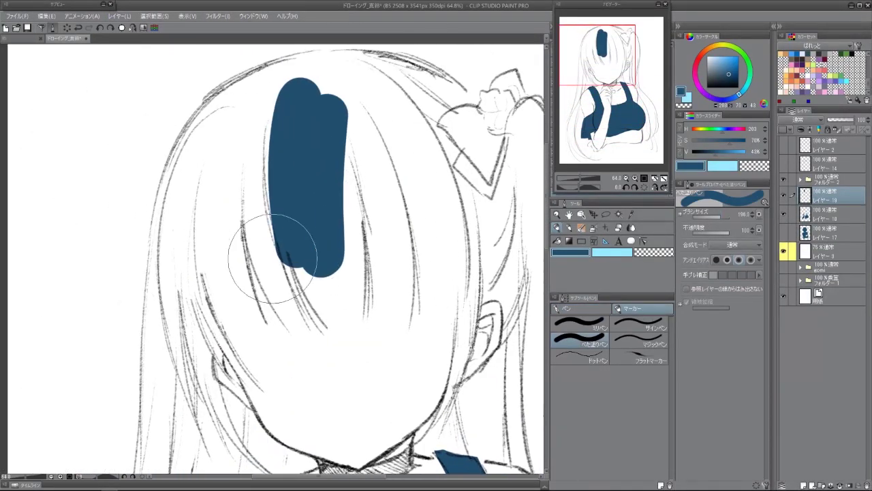
pyautogui.moveTo(224, 225)
pyautogui.mouseDown()
pyautogui.moveTo(318, 123)
pyautogui.moveTo(265, 156)
pyautogui.moveTo(254, 186)
pyautogui.mouseUp()
pyautogui.hotkey('ctrl', 'z')
pyautogui.hotkey('ctrl', 'z')
# Fill the hair on the right side of the face with dark blue and carve its lower end into tapered locks.
pyautogui.scroll(-2, 254, 185)
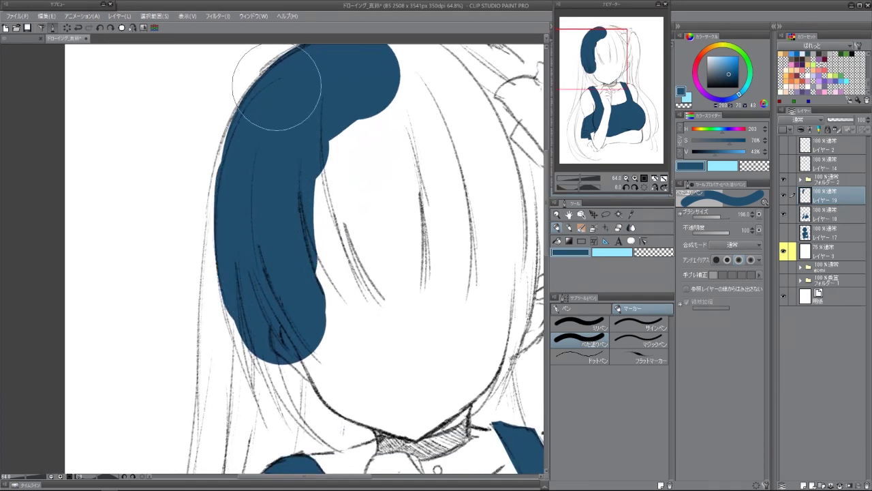
pyautogui.moveTo(293, 87); pyautogui.dragTo(262, 218)
pyautogui.moveTo(264, 284)
pyautogui.mouseDown()
pyautogui.moveTo(282, 321)
pyautogui.moveTo(259, 279)
pyautogui.moveTo(281, 405)
pyautogui.mouseUp()
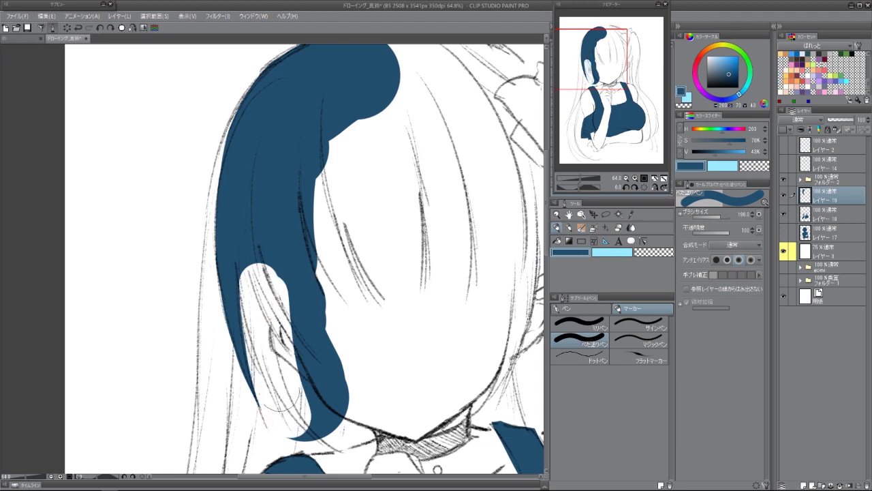
pyautogui.moveTo(279, 318)
pyautogui.mouseDown()
pyautogui.moveTo(273, 250)
pyautogui.moveTo(323, 394)
pyautogui.moveTo(302, 394)
pyautogui.mouseUp()
pyautogui.moveTo(341, 320)
pyautogui.mouseDown()
pyautogui.moveTo(312, 360)
pyautogui.moveTo(332, 369)
pyautogui.mouseUp()
pyautogui.moveTo(307, 337)
pyautogui.mouseDown()
pyautogui.moveTo(305, 366)
pyautogui.moveTo(355, 423)
pyautogui.moveTo(366, 390)
pyautogui.mouseUp()
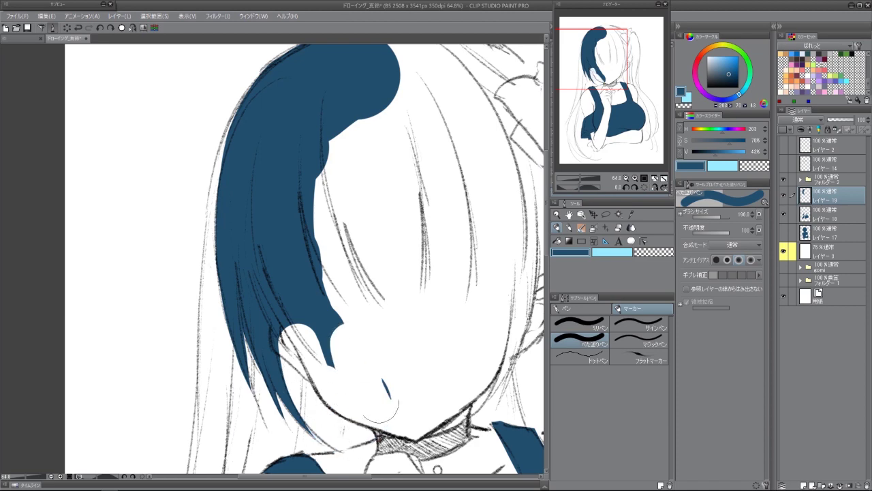
pyautogui.moveTo(295, 308)
pyautogui.mouseDown()
pyautogui.moveTo(306, 289)
pyautogui.moveTo(313, 309)
pyautogui.moveTo(304, 277)
pyautogui.moveTo(325, 359)
pyautogui.moveTo(296, 301)
pyautogui.mouseUp()
# Fill the crown, bangs and left side lock with dark blue, erasing gaps to shape pointed fringe tips.
pyautogui.moveTo(301, 262)
pyautogui.mouseDown()
pyautogui.moveTo(311, 294)
pyautogui.moveTo(347, 188)
pyautogui.moveTo(395, 218)
pyautogui.moveTo(327, 199)
pyautogui.moveTo(332, 236)
pyautogui.mouseUp()
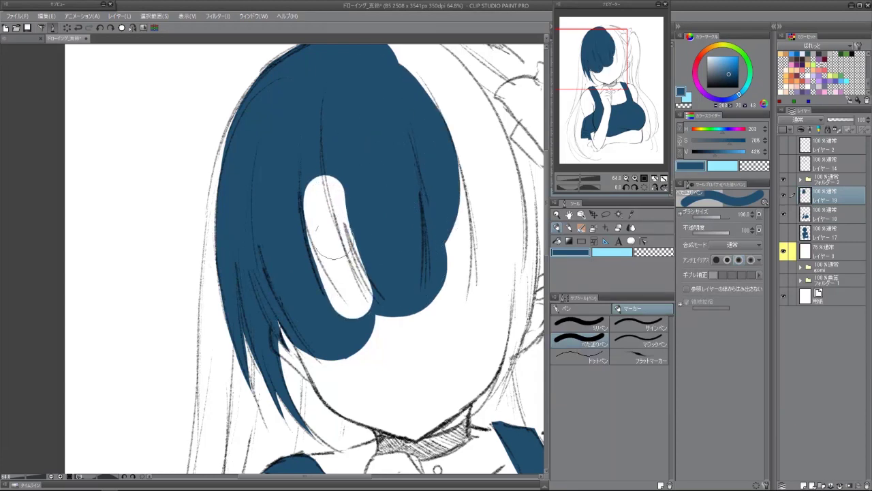
pyautogui.moveTo(333, 170); pyautogui.dragTo(346, 194)
pyautogui.moveTo(369, 249)
pyautogui.mouseDown()
pyautogui.moveTo(374, 287)
pyautogui.moveTo(386, 222)
pyautogui.moveTo(409, 258)
pyautogui.moveTo(382, 264)
pyautogui.moveTo(389, 311)
pyautogui.moveTo(327, 354)
pyautogui.mouseUp()
pyautogui.moveTo(399, 195)
pyautogui.mouseDown()
pyautogui.moveTo(394, 229)
pyautogui.moveTo(343, 235)
pyautogui.moveTo(390, 237)
pyautogui.moveTo(393, 262)
pyautogui.mouseUp()
pyautogui.moveTo(392, 298)
pyautogui.mouseDown()
pyautogui.moveTo(413, 212)
pyautogui.moveTo(421, 288)
pyautogui.moveTo(419, 263)
pyautogui.moveTo(443, 274)
pyautogui.moveTo(428, 352)
pyautogui.mouseUp()
pyautogui.moveTo(302, 91)
pyautogui.mouseDown()
pyautogui.moveTo(463, 210)
pyautogui.moveTo(455, 184)
pyautogui.moveTo(273, 257)
pyautogui.moveTo(455, 246)
pyautogui.moveTo(455, 291)
pyautogui.moveTo(464, 255)
pyautogui.moveTo(152, 222)
pyautogui.moveTo(148, 211)
pyautogui.moveTo(122, 288)
pyautogui.moveTo(174, 335)
pyautogui.mouseUp()
pyautogui.moveTo(232, 365)
pyautogui.mouseDown()
pyautogui.moveTo(350, 214)
pyautogui.moveTo(361, 261)
pyautogui.moveTo(376, 240)
pyautogui.moveTo(347, 241)
pyautogui.moveTo(332, 325)
pyautogui.moveTo(316, 337)
pyautogui.moveTo(335, 311)
pyautogui.moveTo(299, 367)
pyautogui.moveTo(351, 310)
pyautogui.moveTo(329, 390)
pyautogui.moveTo(359, 248)
pyautogui.moveTo(347, 300)
pyautogui.moveTo(330, 320)
pyautogui.moveTo(322, 387)
pyautogui.moveTo(358, 351)
pyautogui.moveTo(381, 232)
pyautogui.mouseUp()
# Fill the side hair running up to the ribbon and trim the color around the left ear.
pyautogui.scroll(-3, 380, 237)
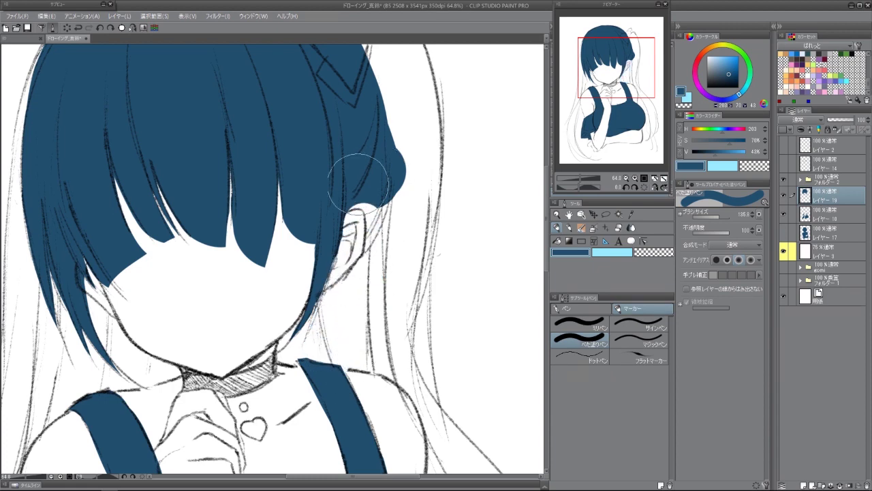
pyautogui.moveTo(356, 194); pyautogui.dragTo(385, 228)
pyautogui.moveTo(399, 171); pyautogui.dragTo(409, 140)
pyautogui.moveTo(387, 68); pyautogui.dragTo(320, 172)
pyautogui.moveTo(320, 171)
pyautogui.mouseDown()
pyautogui.moveTo(313, 130)
pyautogui.moveTo(303, 165)
pyautogui.mouseUp()
# Fill the upper part of the side ponytail with dark blue from the ribbon down to the shoulder.
pyautogui.moveTo(339, 135)
pyautogui.mouseDown()
pyautogui.moveTo(344, 245)
pyautogui.moveTo(361, 293)
pyautogui.mouseUp()
pyautogui.moveTo(415, 168); pyautogui.dragTo(397, 91)
pyautogui.moveTo(326, 216); pyautogui.dragTo(324, 294)
pyautogui.moveTo(351, 136)
pyautogui.mouseDown()
pyautogui.moveTo(338, 218)
pyautogui.moveTo(352, 143)
pyautogui.mouseUp()
pyautogui.moveTo(327, 157); pyautogui.dragTo(323, 246)
pyautogui.moveTo(356, 123); pyautogui.dragTo(340, 232)
pyautogui.moveTo(338, 232); pyautogui.dragTo(331, 333)
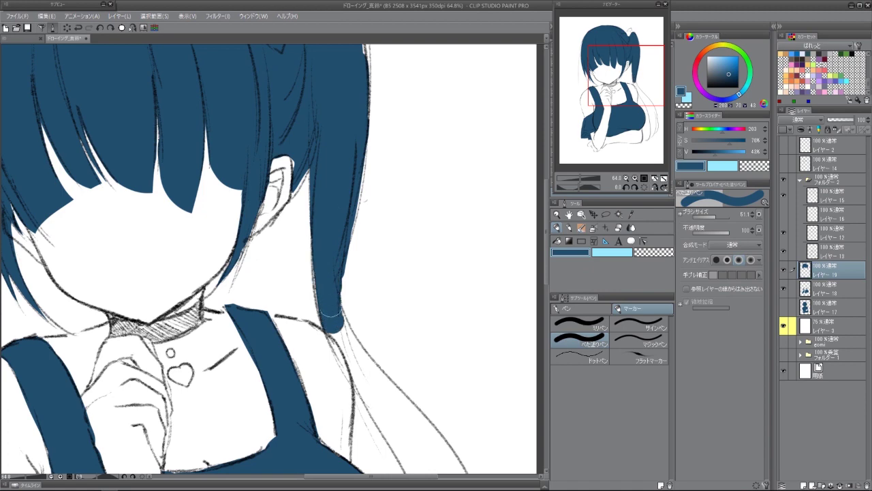
# Extend the ponytail's dark blue fill past the left shoulder and down beside the chest.
pyautogui.moveTo(331, 204); pyautogui.dragTo(320, 321)
pyautogui.moveTo(327, 109); pyautogui.dragTo(344, 177)
pyautogui.moveTo(344, 300); pyautogui.dragTo(313, 68)
pyautogui.moveTo(327, 273); pyautogui.dragTo(315, 226)
pyautogui.moveTo(269, 133); pyautogui.dragTo(351, 289)
pyautogui.moveTo(302, 193)
pyautogui.mouseDown()
pyautogui.moveTo(283, 151)
pyautogui.moveTo(371, 327)
pyautogui.moveTo(350, 307)
pyautogui.mouseUp()
pyautogui.moveTo(359, 290)
pyautogui.mouseDown()
pyautogui.moveTo(356, 203)
pyautogui.moveTo(339, 208)
pyautogui.moveTo(356, 316)
pyautogui.mouseUp()
pyautogui.moveTo(331, 210)
pyautogui.mouseDown()
pyautogui.moveTo(350, 400)
pyautogui.moveTo(344, 436)
pyautogui.mouseUp()
# Trim the lower ponytail to a tapered point and cut a gap that separates a thin outer strand, undoing the stray strokes.
pyautogui.press('h')
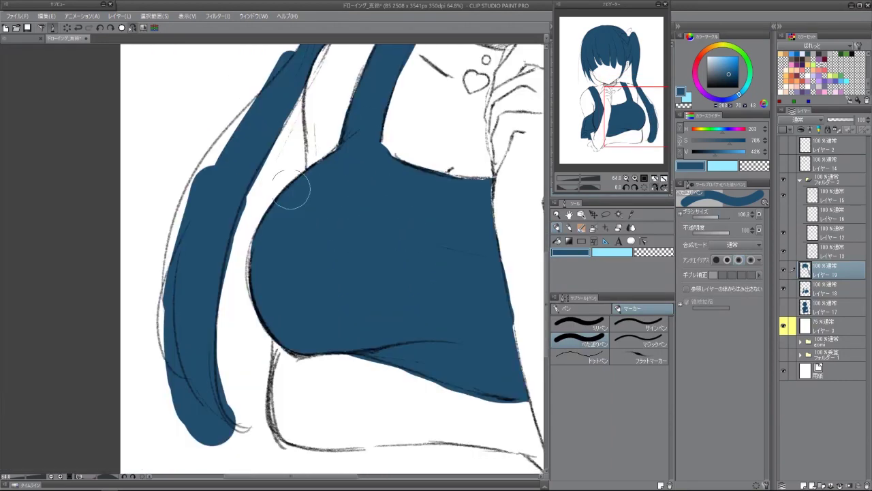
pyautogui.moveTo(286, 162); pyautogui.dragTo(238, 335)
pyautogui.moveTo(269, 120)
pyautogui.mouseDown()
pyautogui.moveTo(204, 204)
pyautogui.moveTo(195, 321)
pyautogui.mouseUp()
pyautogui.moveTo(135, 276)
pyautogui.mouseDown()
pyautogui.moveTo(204, 409)
pyautogui.moveTo(254, 458)
pyautogui.mouseUp()
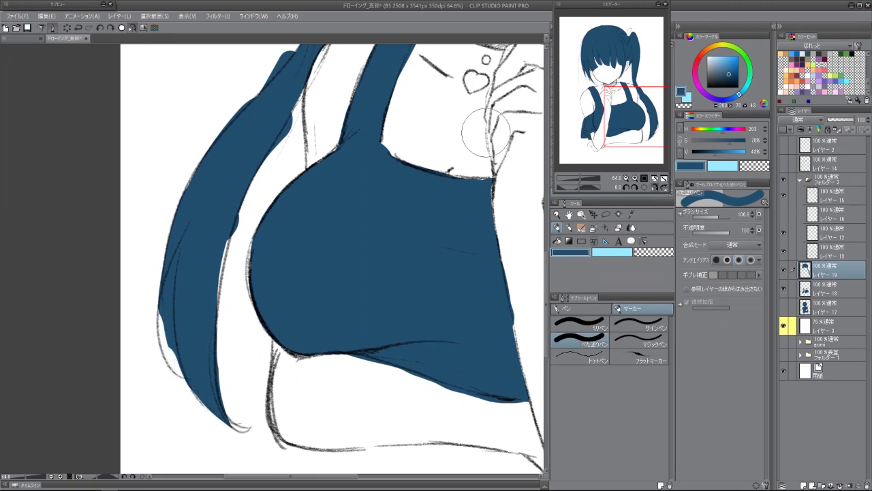
pyautogui.moveTo(171, 195); pyautogui.dragTo(175, 193)
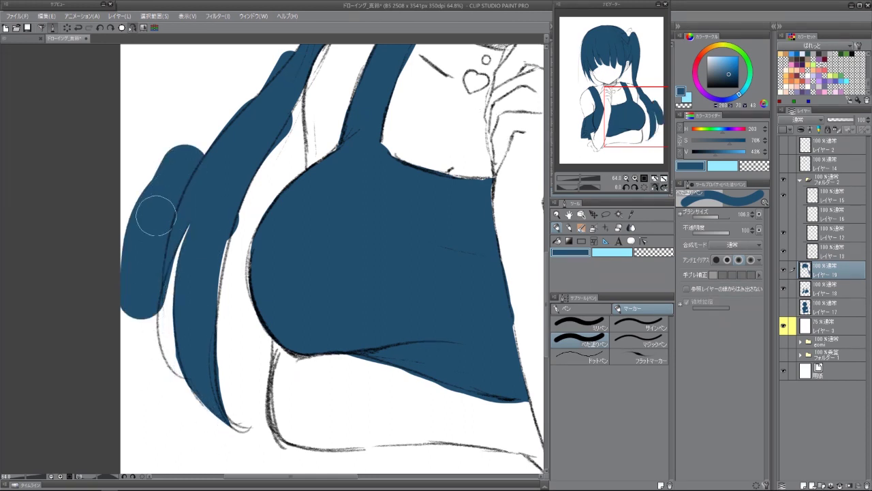
pyautogui.hotkey('ctrl', 'z')
pyautogui.hotkey('ctrl', 'z')
pyautogui.hotkey('ctrl', 'z')
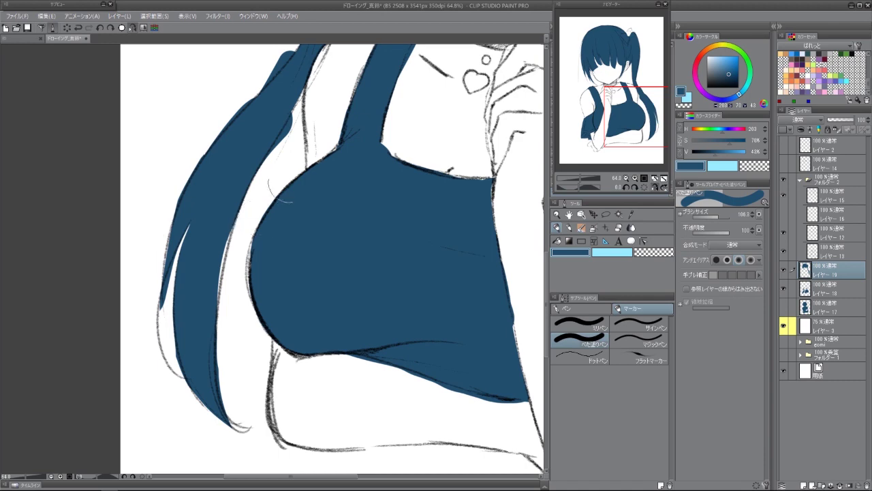
pyautogui.press('h')
pyautogui.moveTo(307, 117); pyautogui.dragTo(332, 163)
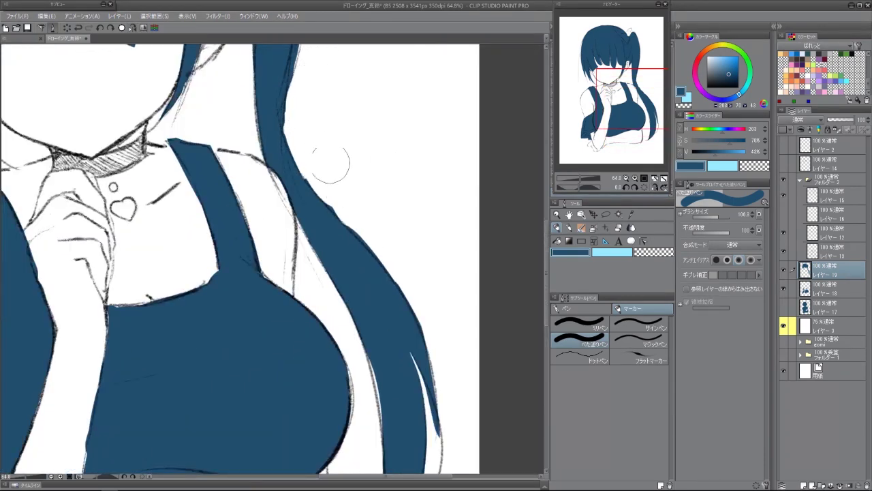
# Add a new layer below the body fill and start filling the back hair behind the head in a brighter blue.
pyautogui.hotkey('ctrl', 'shift', 'n')
pyautogui.moveTo(620, 99); pyautogui.dragTo(586, 65)
pyautogui.moveTo(305, 90)
pyautogui.mouseDown()
pyautogui.moveTo(288, 94)
pyautogui.moveTo(279, 143)
pyautogui.moveTo(276, 266)
pyautogui.moveTo(303, 385)
pyautogui.moveTo(337, 219)
pyautogui.moveTo(368, 170)
pyautogui.mouseUp()
pyautogui.hotkey('ctrl', 'z')
pyautogui.moveTo(341, 122)
pyautogui.mouseDown()
pyautogui.moveTo(337, 216)
pyautogui.moveTo(350, 300)
pyautogui.moveTo(263, 197)
pyautogui.mouseUp()
pyautogui.moveTo(259, 109)
pyautogui.mouseDown()
pyautogui.moveTo(255, 234)
pyautogui.moveTo(217, 399)
pyautogui.moveTo(321, 109)
pyautogui.mouseUp()
pyautogui.press('p')
pyautogui.hotkey('ctrl', 'z')
pyautogui.hotkey('ctrl', 'y')
# Fill the long back hair flowing down behind the shoulders and arm with brighter blue.
pyautogui.moveTo(307, 158); pyautogui.dragTo(235, 436)
pyautogui.moveTo(302, 185)
pyautogui.mouseDown()
pyautogui.moveTo(272, 419)
pyautogui.moveTo(280, 426)
pyautogui.moveTo(312, 399)
pyautogui.moveTo(362, 439)
pyautogui.moveTo(279, 320)
pyautogui.mouseUp()
pyautogui.hotkey('ctrl', 'z')
pyautogui.moveTo(303, 218); pyautogui.dragTo(282, 395)
pyautogui.moveTo(300, 276); pyautogui.dragTo(272, 166)
pyautogui.moveTo(330, 247); pyautogui.dragTo(323, 193)
# Paint the tapered, outward-curling back-hair tips below the ponytail in brighter blue.
pyautogui.scroll(2, 324, 192)
pyautogui.moveTo(310, 259)
pyautogui.mouseDown()
pyautogui.moveTo(350, 224)
pyautogui.moveTo(344, 371)
pyautogui.mouseUp()
pyautogui.hotkey('ctrl', 'z')
pyautogui.moveTo(307, 218); pyautogui.dragTo(357, 371)
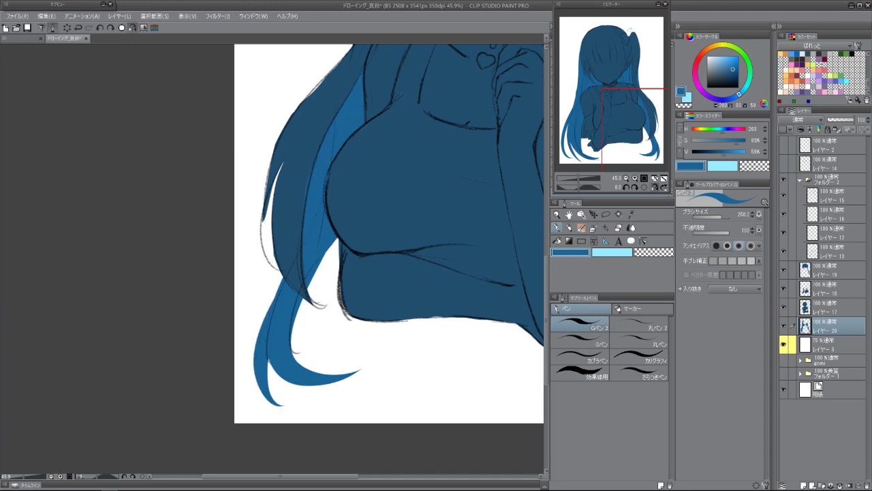
# Fill the hair ribbon with light green on a new layer above the front-hair layer, and sample the front hair's dark blue.
pyautogui.scroll(6, 315, 161)
pyautogui.hotkey('ctrl', 'shift', 'n')
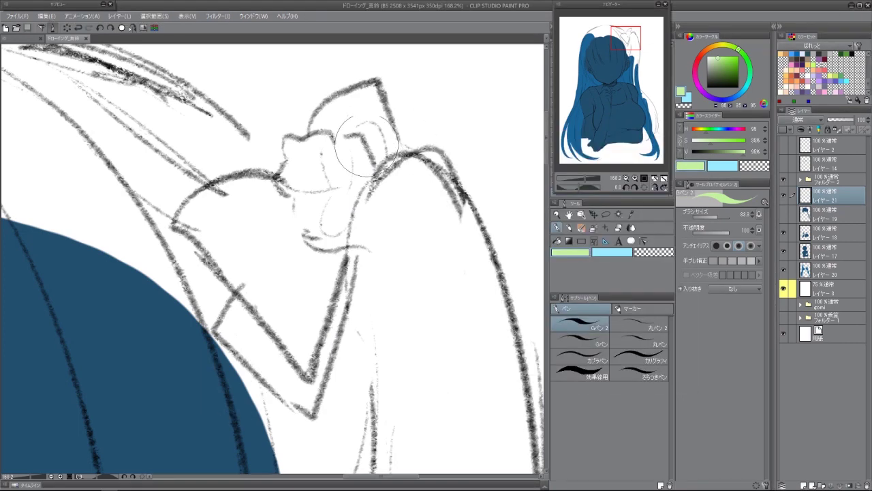
pyautogui.moveTo(307, 179)
pyautogui.mouseDown()
pyautogui.moveTo(307, 165)
pyautogui.moveTo(282, 140)
pyautogui.moveTo(311, 233)
pyautogui.moveTo(320, 170)
pyautogui.moveTo(351, 167)
pyautogui.moveTo(347, 133)
pyautogui.moveTo(340, 170)
pyautogui.moveTo(368, 161)
pyautogui.moveTo(327, 205)
pyautogui.moveTo(263, 192)
pyautogui.moveTo(194, 211)
pyautogui.moveTo(280, 286)
pyautogui.moveTo(225, 330)
pyautogui.moveTo(311, 408)
pyautogui.moveTo(304, 320)
pyautogui.moveTo(327, 354)
pyautogui.moveTo(343, 263)
pyautogui.mouseUp()
pyautogui.moveTo(317, 140)
pyautogui.mouseDown()
pyautogui.moveTo(342, 104)
pyautogui.moveTo(378, 88)
pyautogui.moveTo(393, 156)
pyautogui.moveTo(356, 115)
pyautogui.moveTo(371, 163)
pyautogui.moveTo(432, 146)
pyautogui.mouseUp()
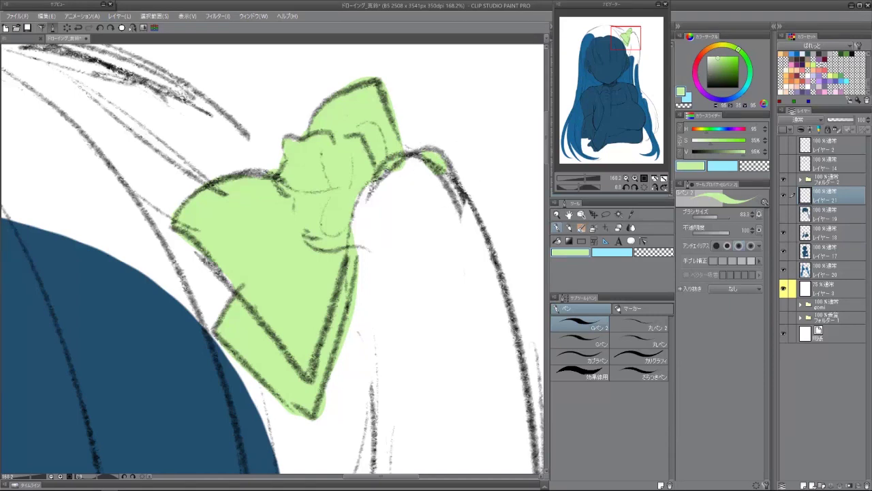
pyautogui.click(828, 213)
pyautogui.keyDown('alt'); pyautogui.click(419, 267); pyautogui.keyUp('alt')
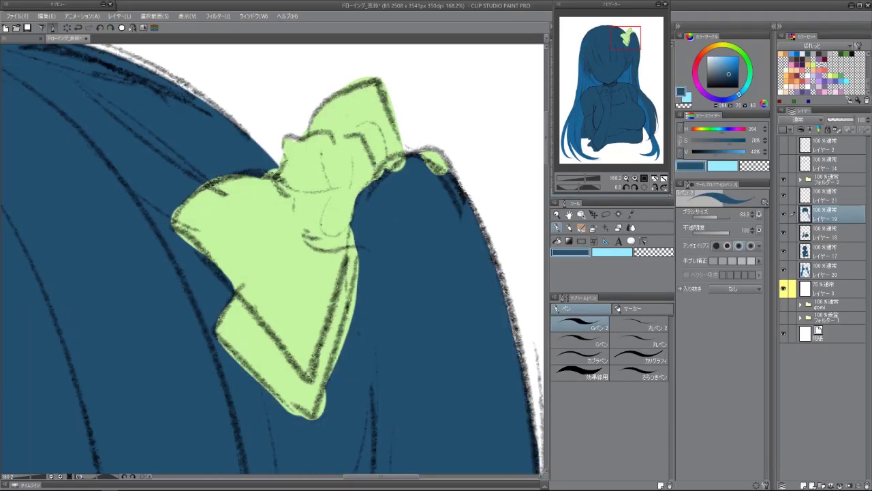
# Group the flat color layers into a folder named ぬり and rename the line-art folder 線.
pyautogui.scroll(-10, 370, 189)
pyautogui.click(828, 196)
pyautogui.press('super+space')
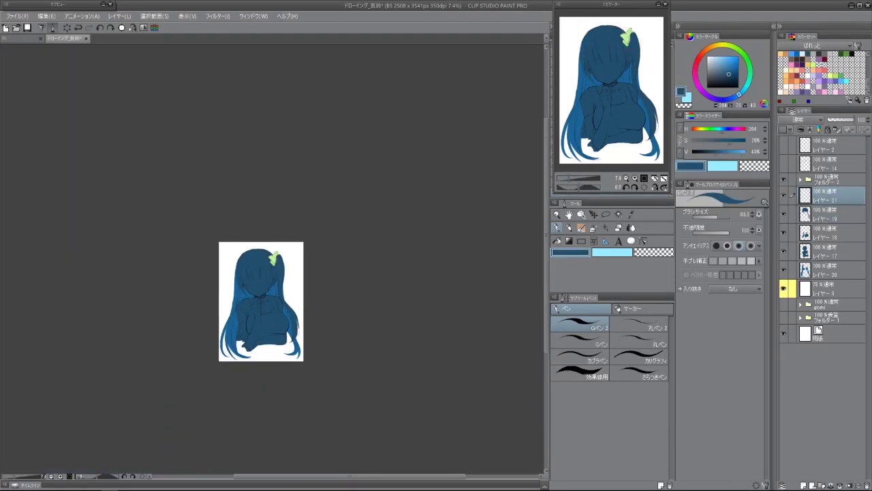
pyautogui.hotkey('ctrl', 'g')
pyautogui.doubleClick(828, 179)
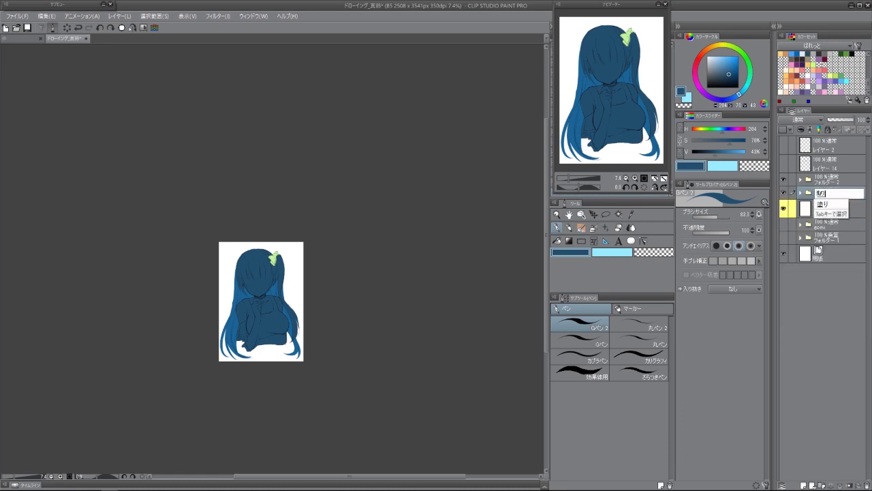
pyautogui.write('線')
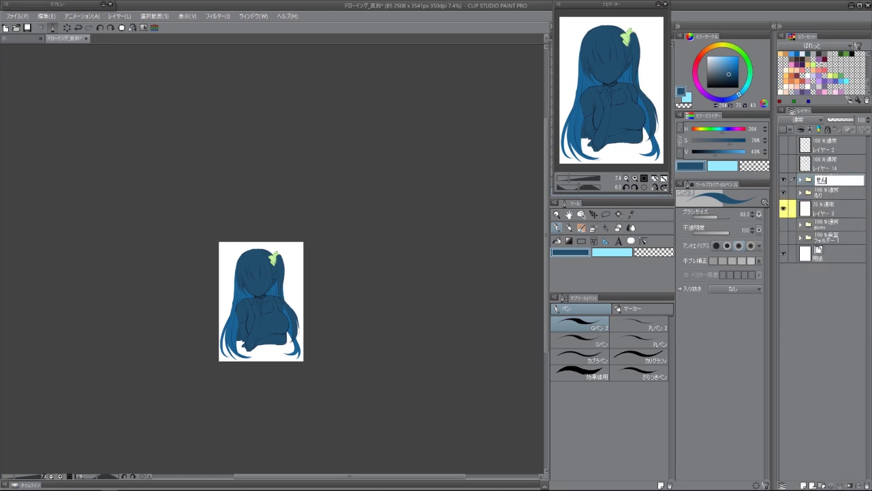
pyautogui.press('Return')
pyautogui.press('super+space')
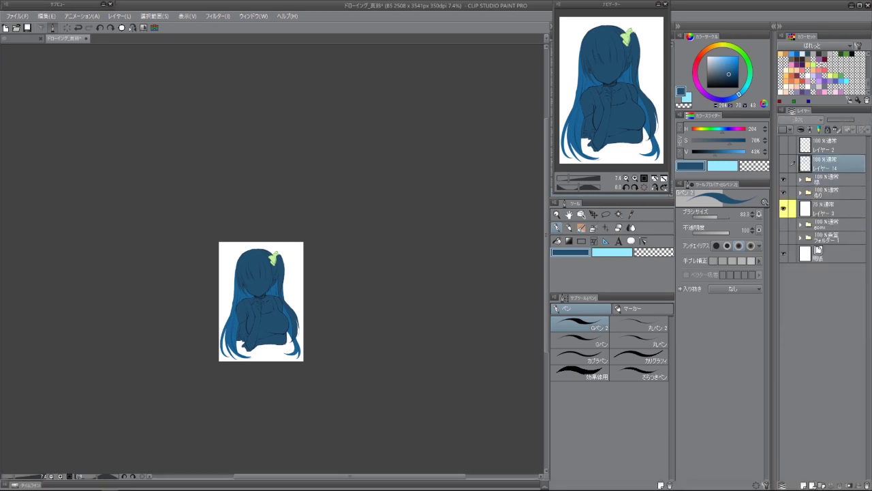
# Put the eye line-art layer in a folder named 目 and add a new layer beneath it inside the folder.
pyautogui.hotkey('ctrl', 'g')
pyautogui.doubleClick(828, 161)
pyautogui.write('me')
pyautogui.press('Tab')
pyautogui.press('Return')
pyautogui.press('Return')
pyautogui.hotkey('ctrl', 'shift', 'n')
# Paint both irises bright blue with the flat fill marker, extending the fill under the upper lashes of the eye away from the ribbon.
pyautogui.hotkey('ctrl', '+')
pyautogui.hotkey('ctrl', '+')
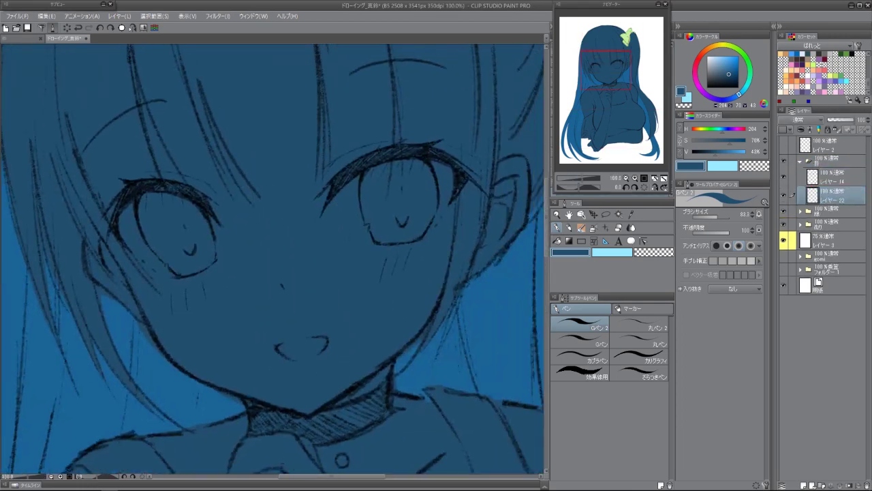
pyautogui.hotkey('ctrl', '+')
pyautogui.click(633, 308)
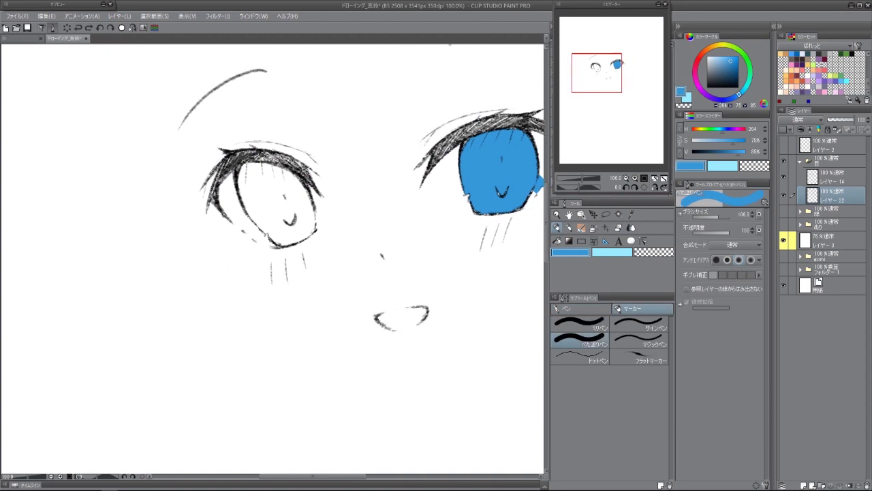
pyautogui.scroll(5, 164, 225)
pyautogui.moveTo(208, 133); pyautogui.dragTo(262, 140)
pyautogui.moveTo(245, 170)
pyautogui.mouseDown()
pyautogui.moveTo(264, 229)
pyautogui.moveTo(308, 287)
pyautogui.moveTo(361, 276)
pyautogui.moveTo(361, 208)
pyautogui.moveTo(315, 229)
pyautogui.mouseUp()
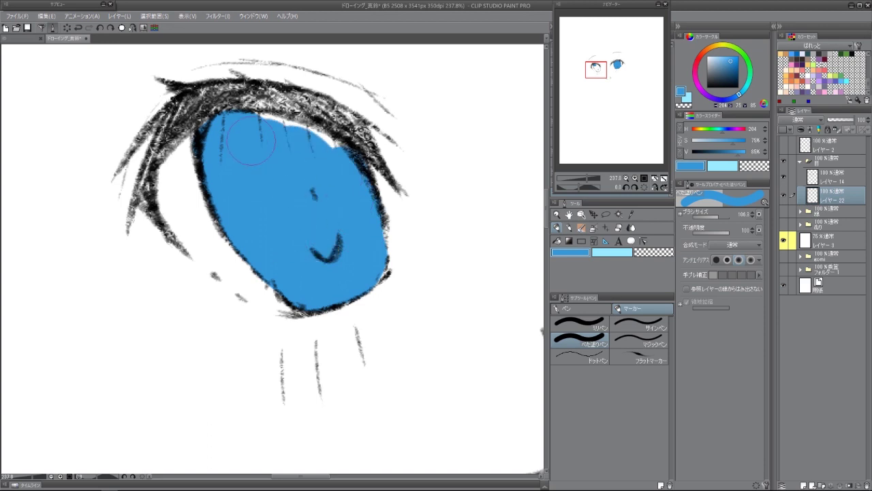
pyautogui.moveTo(259, 136)
pyautogui.mouseDown()
pyautogui.moveTo(328, 167)
pyautogui.moveTo(325, 139)
pyautogui.moveTo(337, 143)
pyautogui.moveTo(280, 112)
pyautogui.moveTo(206, 105)
pyautogui.mouseUp()
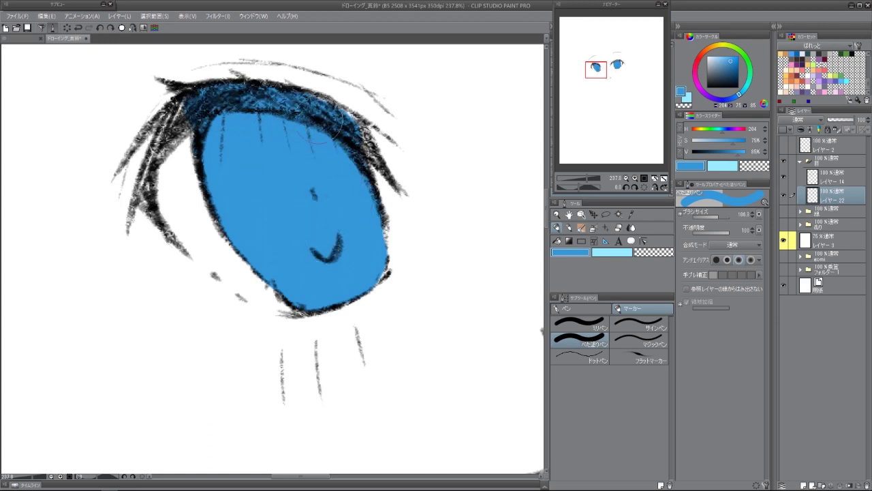
# Extend the bright blue under the upper lashes of the eye on the ribbon side.
pyautogui.moveTo(596, 70); pyautogui.dragTo(614, 67)
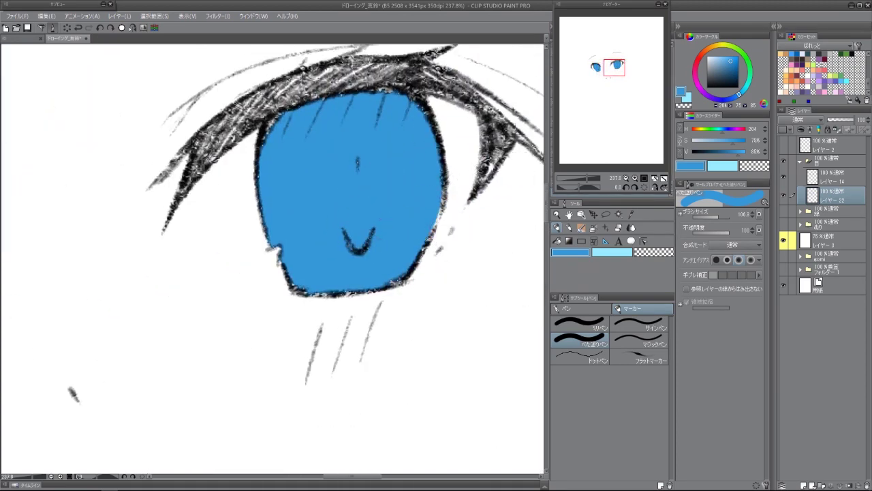
pyautogui.moveTo(96, 109)
pyautogui.mouseDown()
pyautogui.moveTo(120, 231)
pyautogui.moveTo(146, 256)
pyautogui.mouseUp()
pyautogui.scroll(-4, 317, 230)
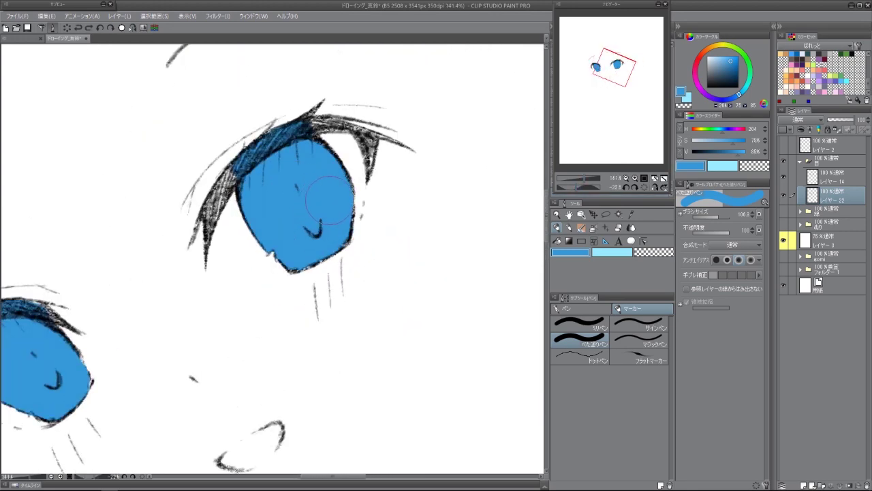
pyautogui.scroll(-10, 306, 187)
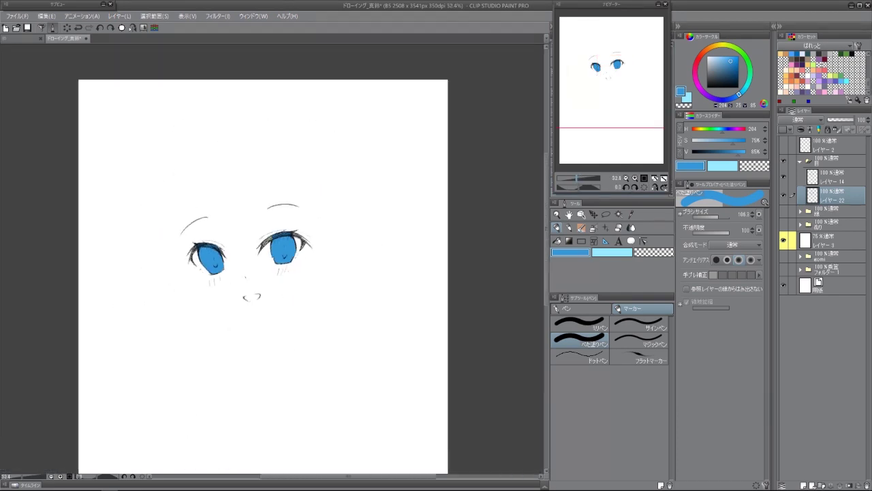
# Lasso the whole canvas and fill a new layer clipped to the 線 line-art folder with dark red.
pyautogui.press('m')
pyautogui.moveTo(136, 463)
pyautogui.mouseDown()
pyautogui.moveTo(447, 253)
pyautogui.moveTo(422, 450)
pyautogui.mouseUp()
pyautogui.scroll(4, 300, 266)
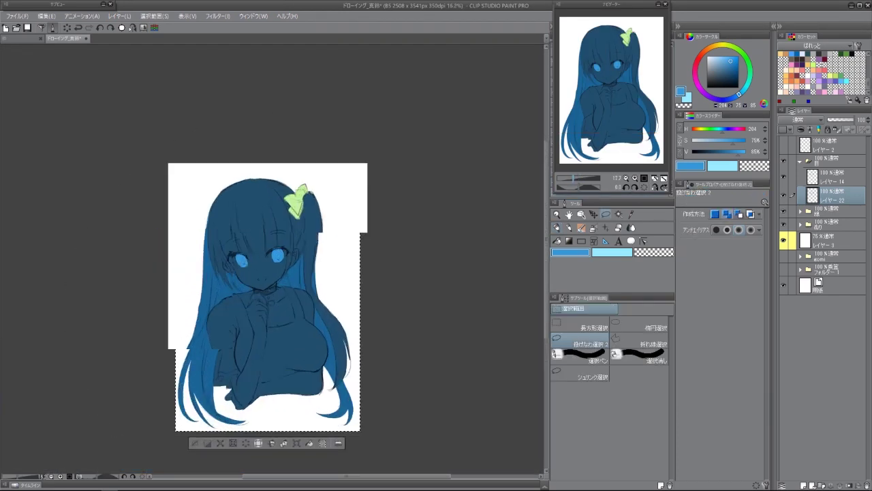
pyautogui.scroll(-1, 300, 266)
pyautogui.click(832, 211)
pyautogui.hotkey('ctrl', 'shift', 'n')
pyautogui.click(791, 68)
pyautogui.hotkey('alt', 'Delete')
# Recolor the irises in muted purple on their own layer with its transparent pixels locked.
pyautogui.scroll(5, 300, 224)
pyautogui.hotkey('alt', ']')
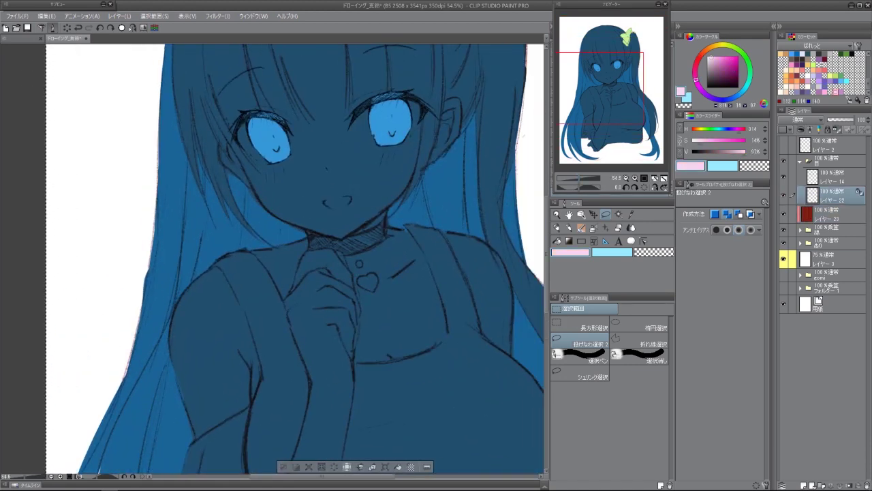
pyautogui.hotkey('alt', 'Delete')
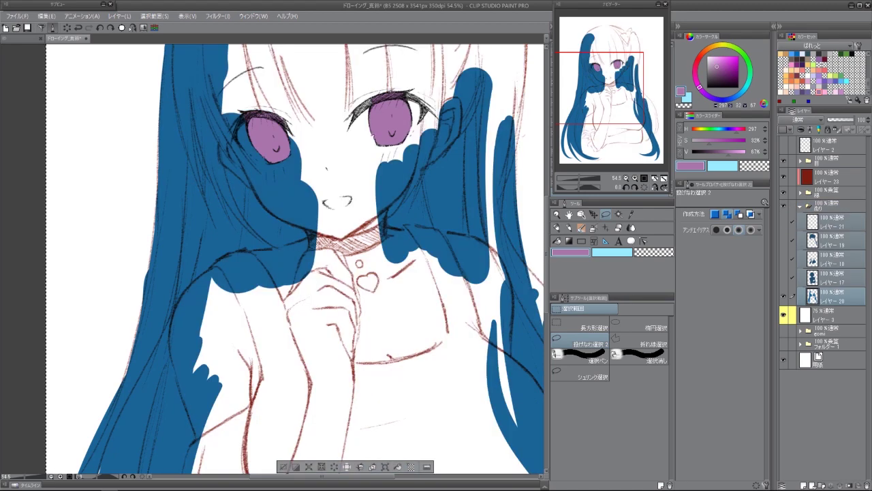
# Lock the transparent pixels of the flat color layers and choose a dark muted purple for the back-hair layer.
pyautogui.click(832, 295)
pyautogui.click(719, 72)
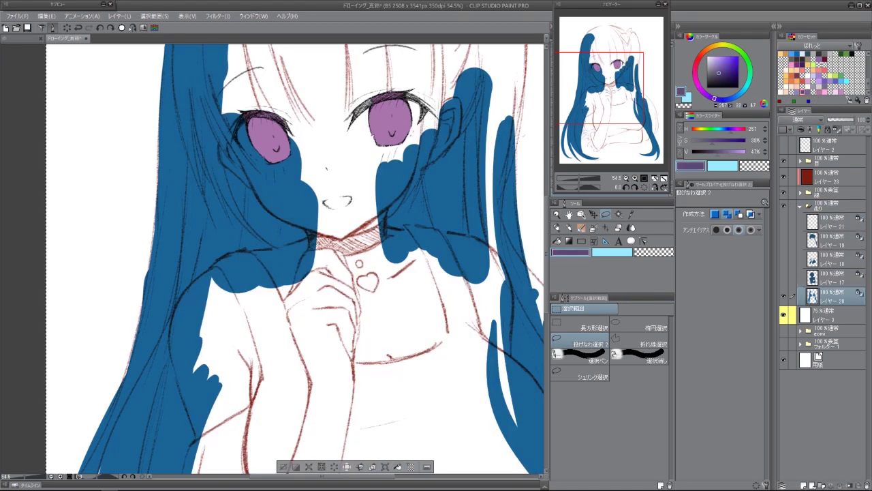
# Recolour the back hair with dark purple and the skin with pale cream.
pyautogui.hotkey('alt', 'Delete')
pyautogui.hotkey('alt', 'Delete')
# Recolour the clothing on layer 18 with pale pink and the front hair on layer 19 with light purple.
pyautogui.click(832, 259)
pyautogui.click(722, 68)
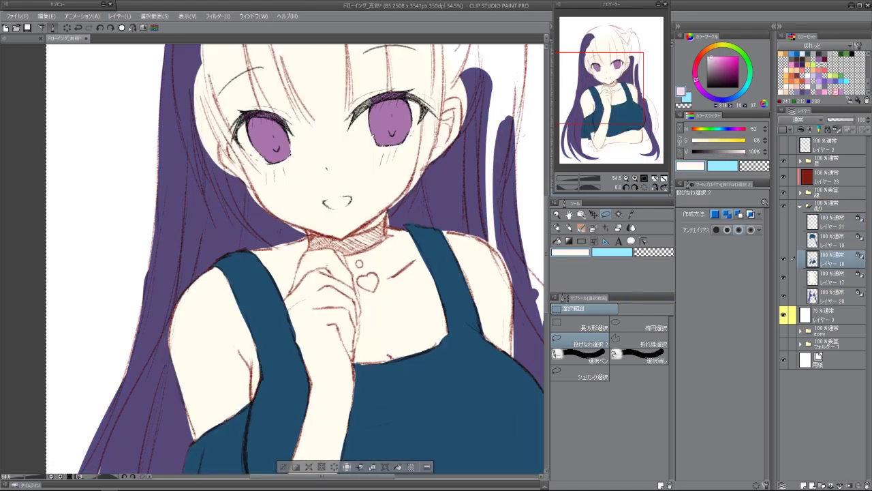
pyautogui.hotkey('alt', 'Delete')
pyautogui.click(832, 240)
pyautogui.click(714, 63)
pyautogui.hotkey('alt', 'Delete')
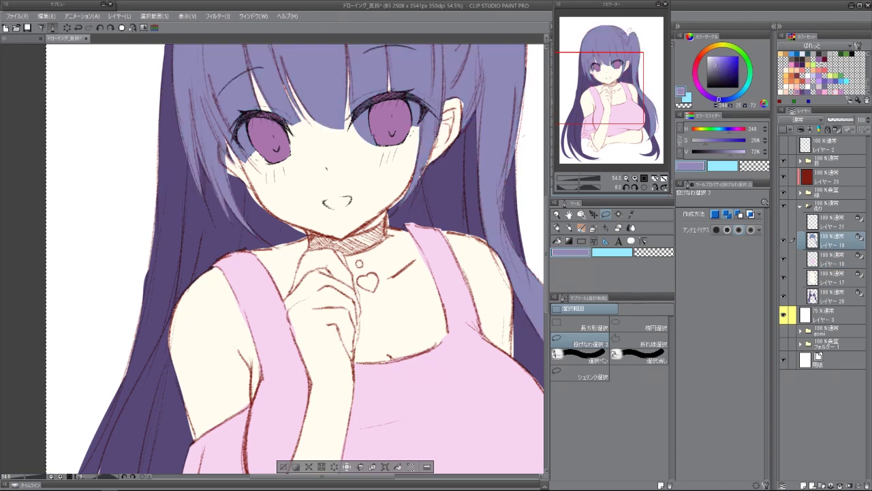
# Recolour the hair ribbon on layer 21 with the light blue secondary colour.
pyautogui.click(831, 221)
pyautogui.scroll(5, 273, 259)
pyautogui.click(708, 57)
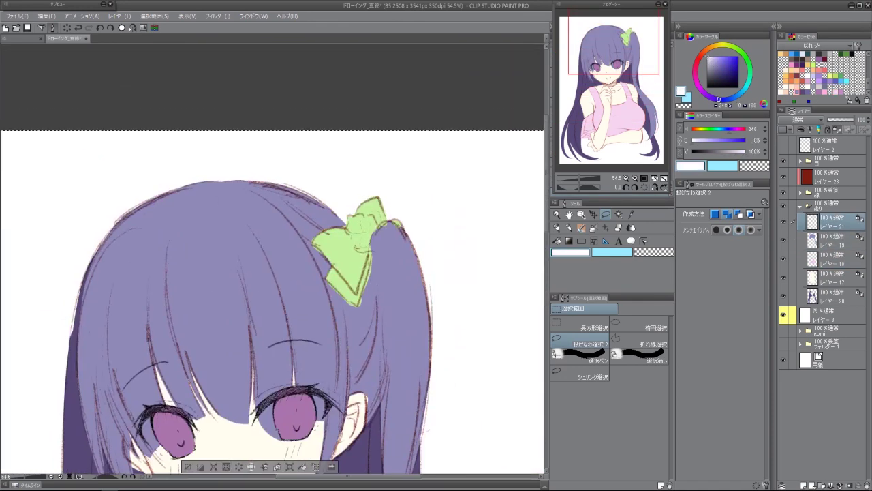
pyautogui.press('x')
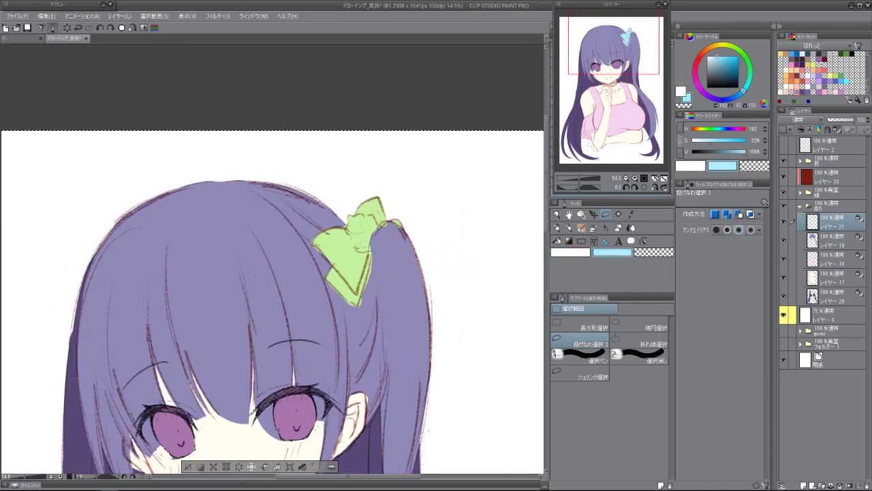
pyautogui.hotkey('alt', 'Delete')
# Mask the light purple front hair of layer 19 off the face and around both eyes using the flat fill marker.
pyautogui.scroll(-5, 272, 259)
pyautogui.click(831, 240)
pyautogui.scroll(3, 272, 259)
pyautogui.press('p')
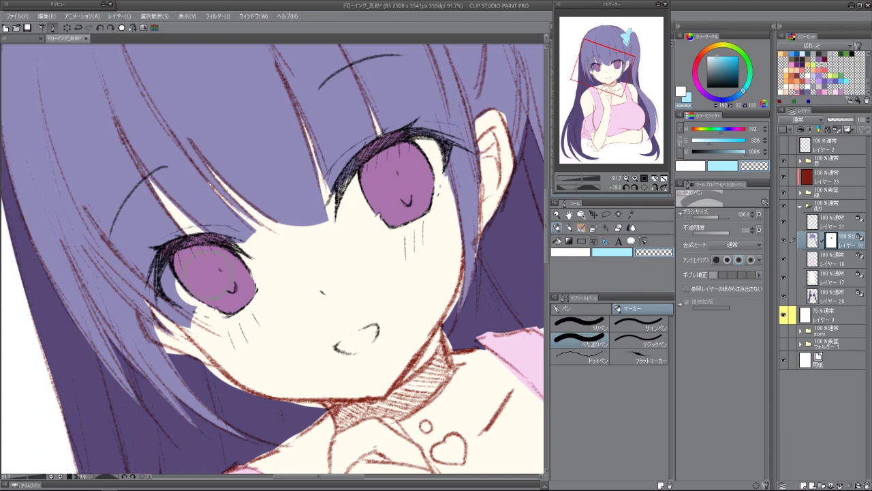
pyautogui.moveTo(322, 179); pyautogui.dragTo(265, 222)
pyautogui.moveTo(204, 274)
pyautogui.mouseDown()
pyautogui.moveTo(178, 294)
pyautogui.moveTo(186, 303)
pyautogui.mouseUp()
# Refine the masked fringe edge above the eyes and clear the front hair between the eye and the fully visible ear.
pyautogui.moveTo(582, 179)
pyautogui.mouseDown()
pyautogui.moveTo(569, 178)
pyautogui.moveTo(590, 187)
pyautogui.moveTo(577, 178)
pyautogui.moveTo(586, 179)
pyautogui.moveTo(568, 187)
pyautogui.mouseUp()
pyautogui.moveTo(586, 179); pyautogui.dragTo(590, 178)
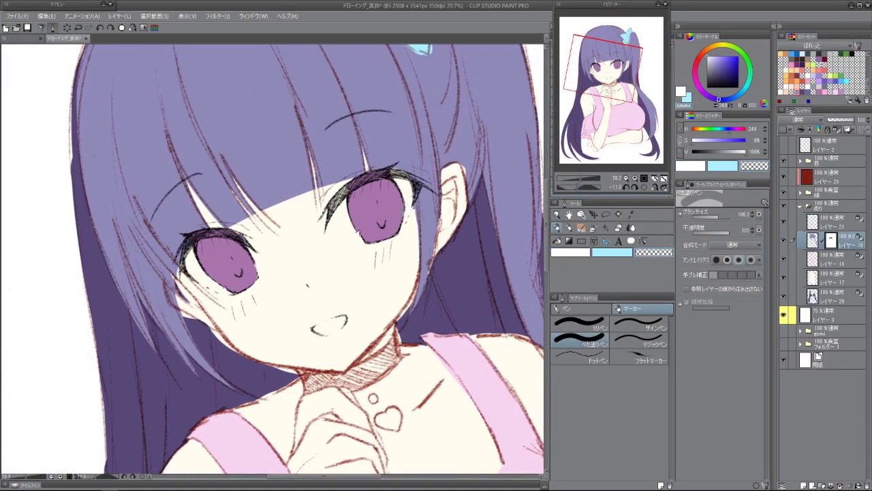
pyautogui.moveTo(231, 205); pyautogui.dragTo(412, 158)
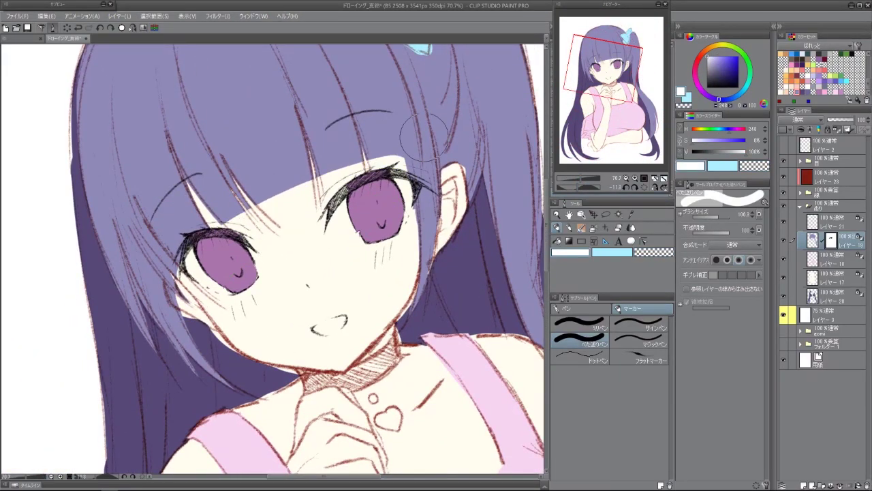
pyautogui.scroll(-4, 424, 146)
pyautogui.scroll(5, 530, 149)
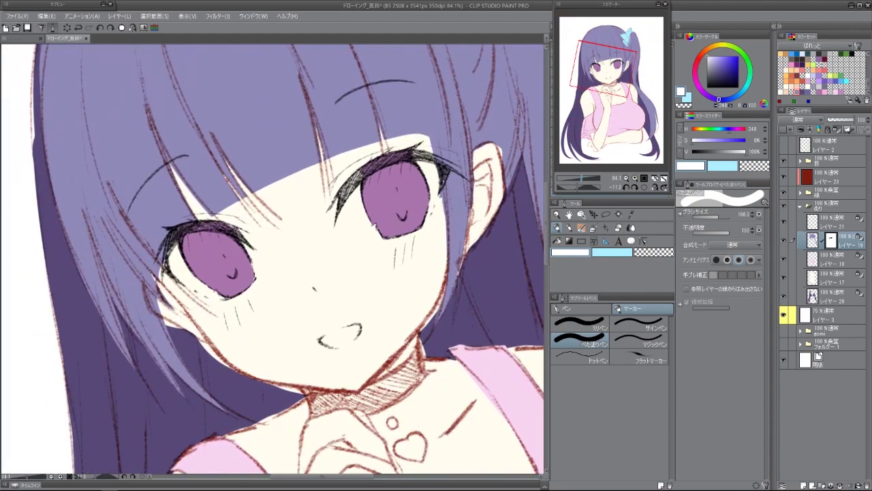
pyautogui.press('c')
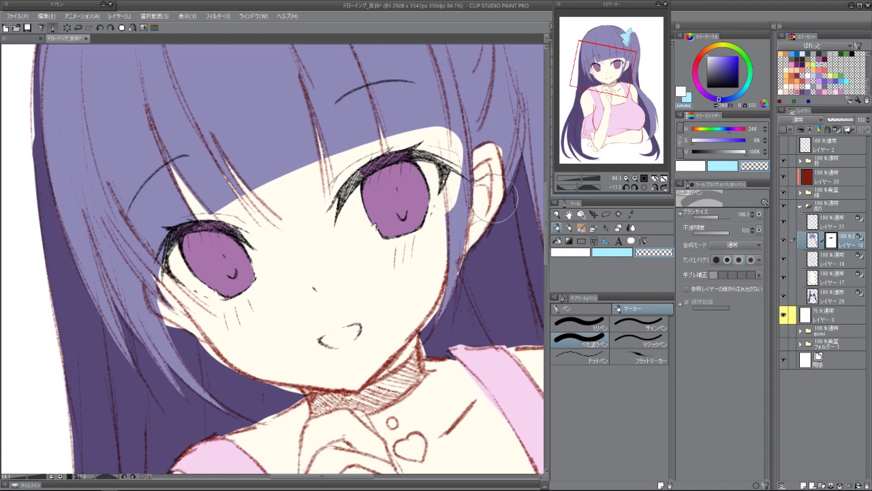
pyautogui.press('c')
# Paint the front hair mask back beside the eye near the ear, forming a squared fringe corner and a side lock.
pyautogui.scroll(-8, 477, 179)
pyautogui.press('-')
pyautogui.press('-')
pyautogui.press('-')
pyautogui.press('-')
pyautogui.press('-')
pyautogui.press('-')
pyautogui.press('-')
pyautogui.press('-')
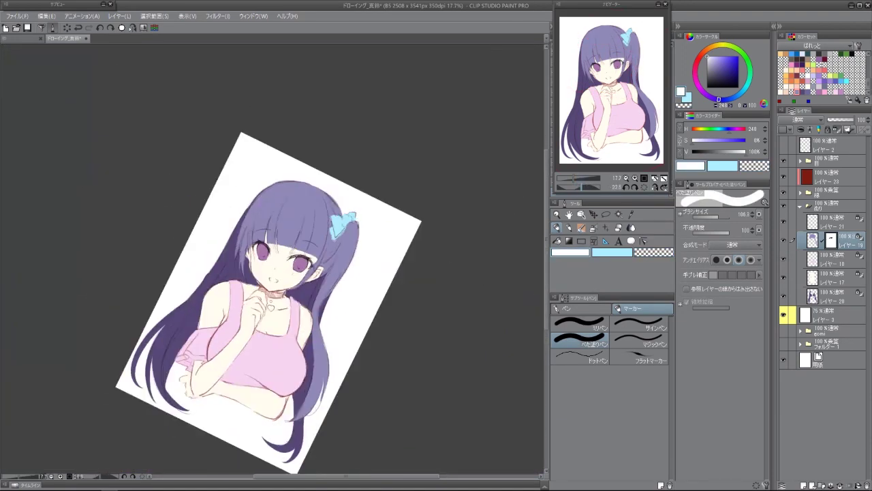
pyautogui.press('@')
pyautogui.scroll(8, 286, 253)
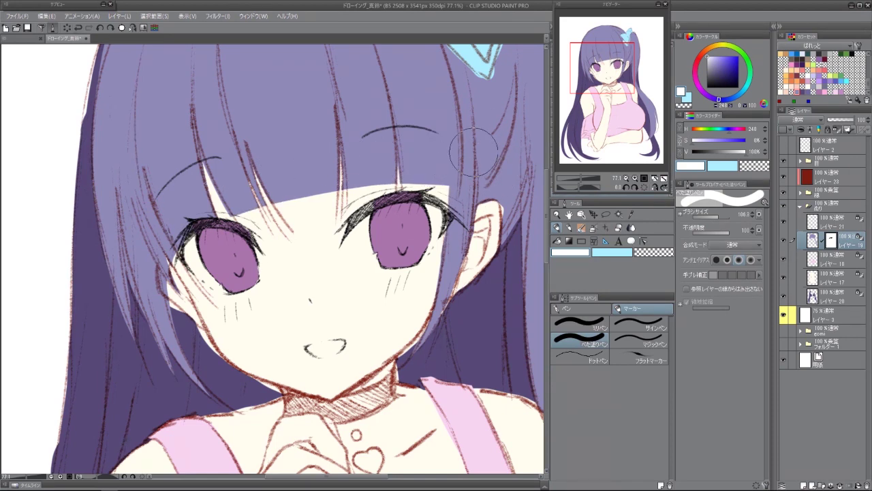
# Mask out the fringe lines on line layer 15 that extend below the fringe edge onto the face.
pyautogui.keyDown('ctrl'); pyautogui.keyDown('shift'); pyautogui.click(474, 208); pyautogui.keyUp('shift'); pyautogui.keyUp('ctrl')
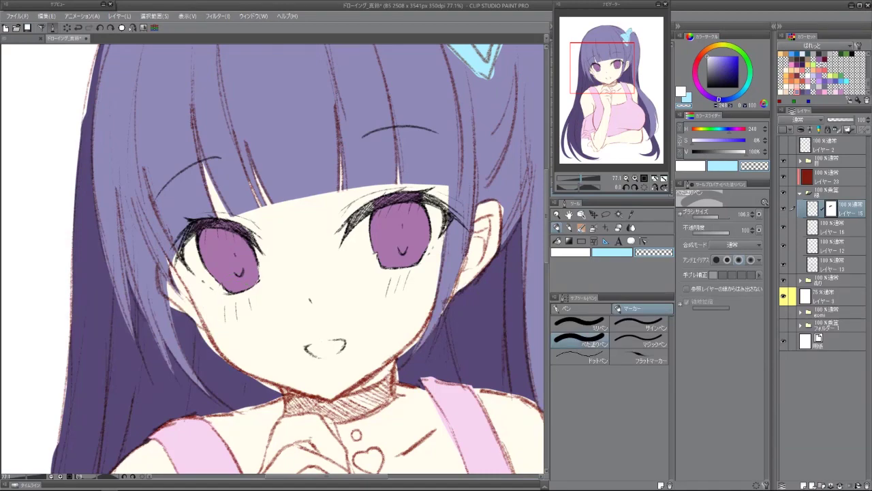
pyautogui.scroll(-10, 238, 301)
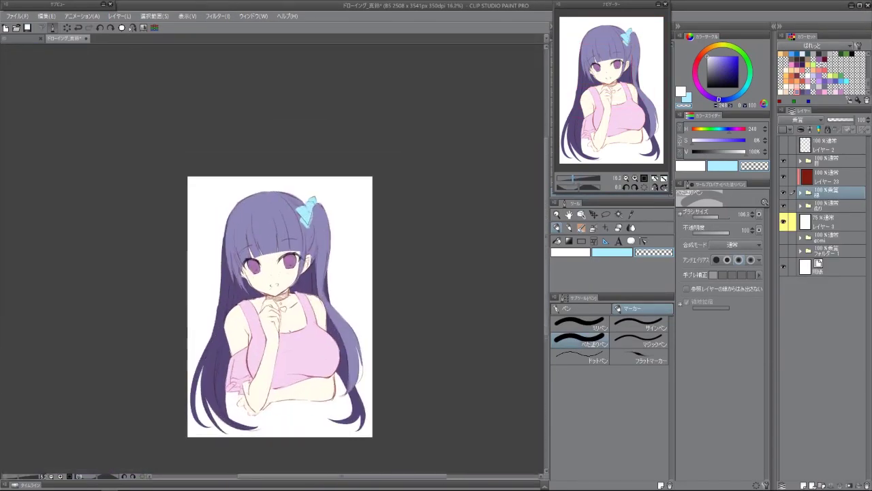
pyautogui.scroll(8, 269, 299)
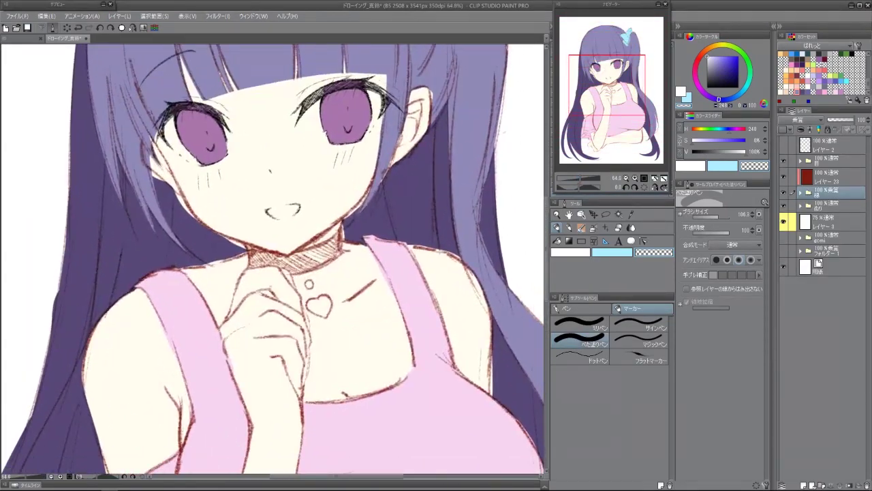
# Hide the fill folder and disable the layer mask of line layer 15.
pyautogui.click(831, 204)
pyautogui.moveTo(606, 89); pyautogui.dragTo(627, 62)
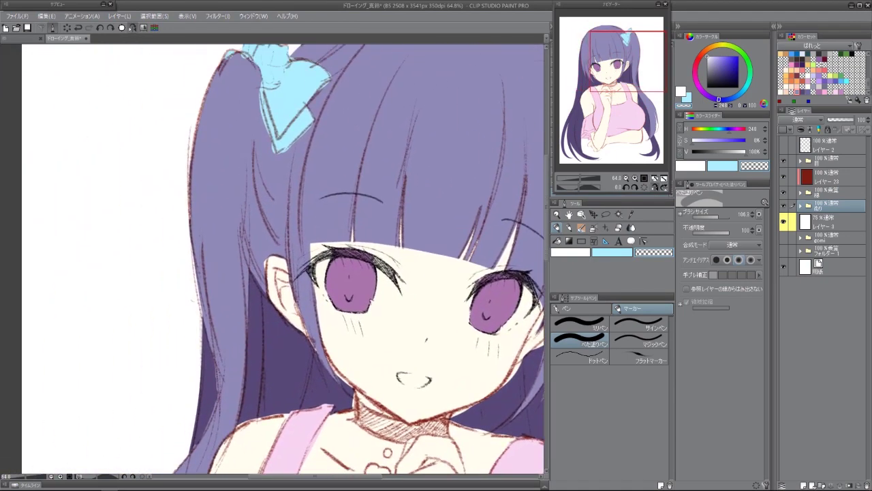
pyautogui.press('-')
pyautogui.click(784, 204)
pyautogui.click(838, 208)
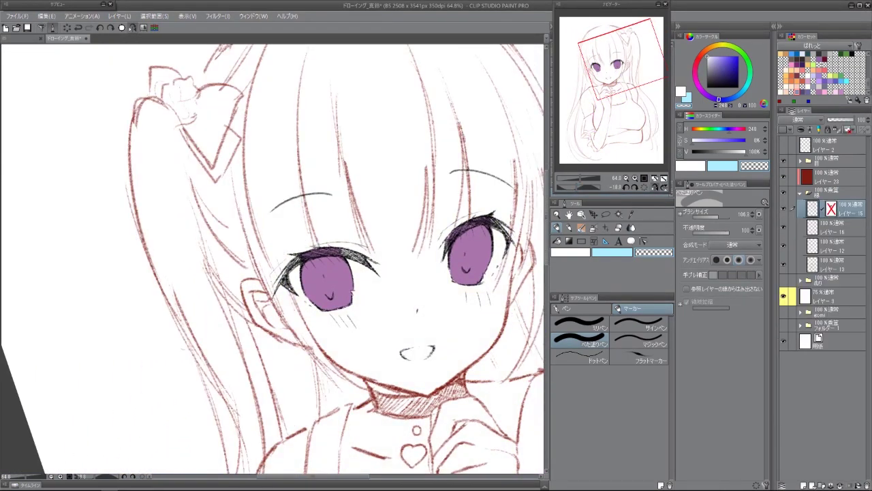
# Redraw the side lock's line from the crown past the eye in black on layer 15 with the rough pencil.
pyautogui.press('p')
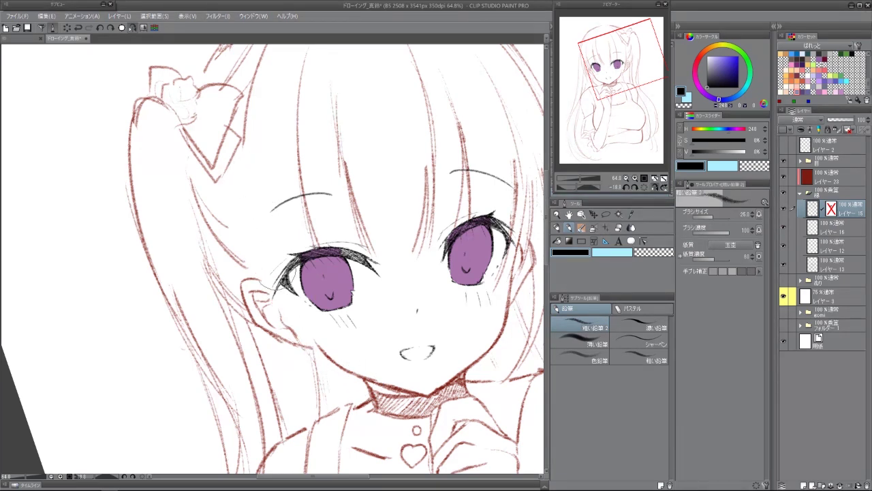
pyautogui.scroll(3, 298, 272)
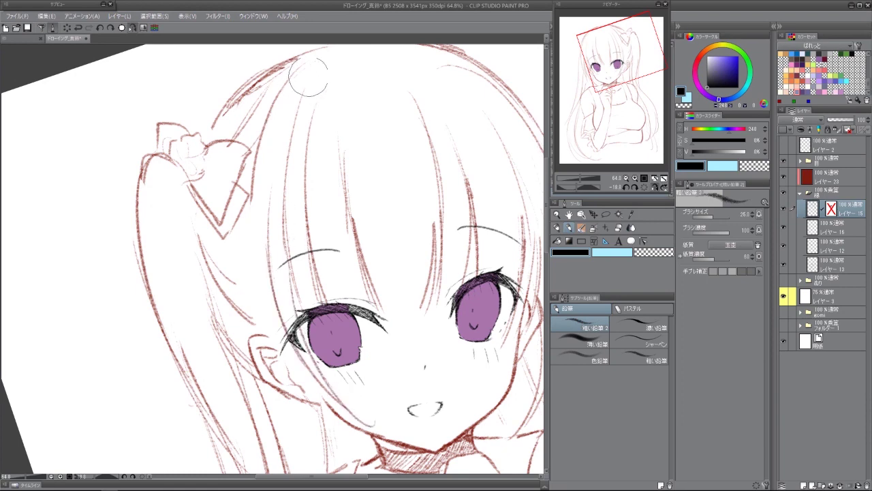
pyautogui.press(']')
pyautogui.press('e')
pyautogui.press('p')
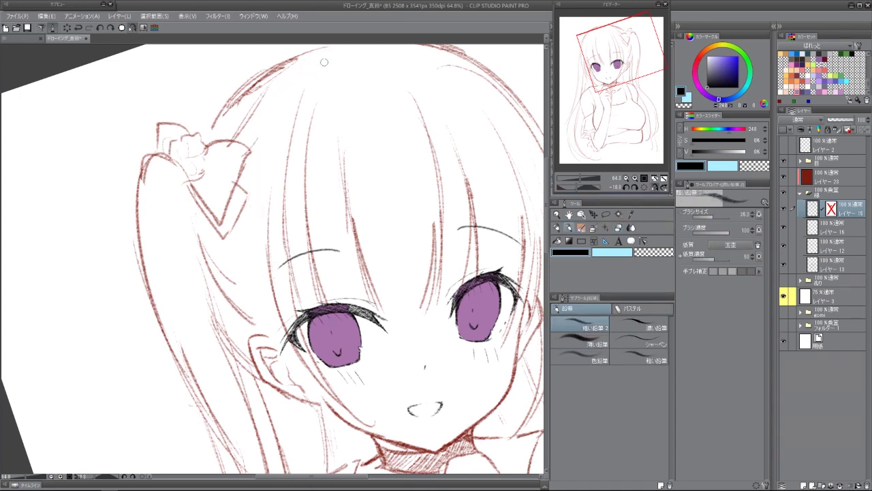
pyautogui.hotkey('ctrl', 'z')
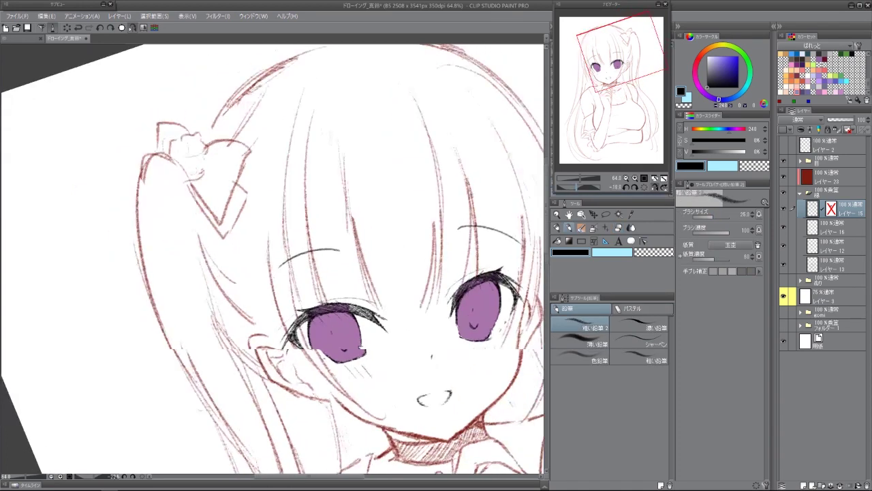
pyautogui.moveTo(320, 60); pyautogui.dragTo(266, 196)
pyautogui.hotkey('ctrl', 'z')
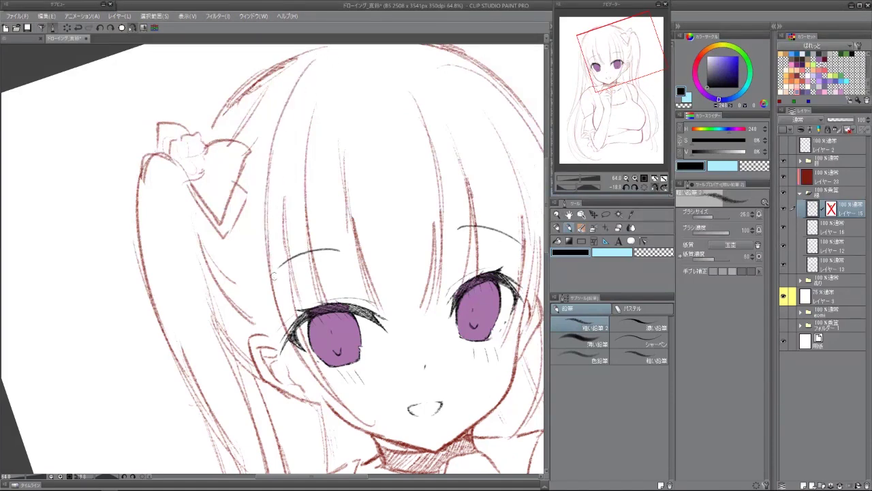
# Re-enable the mask of line layer 15 and show the fill folder again.
pyautogui.hotkey('ctrl', 'alt', '0')
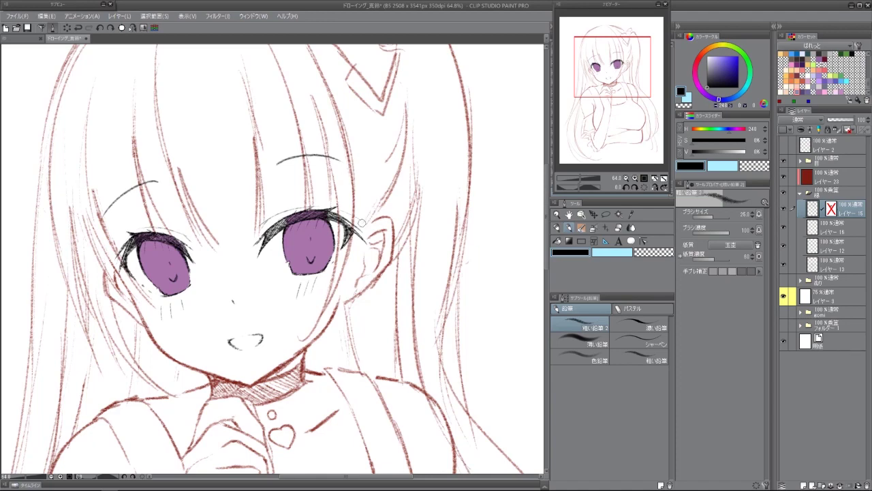
pyautogui.moveTo(362, 223); pyautogui.dragTo(103, 124)
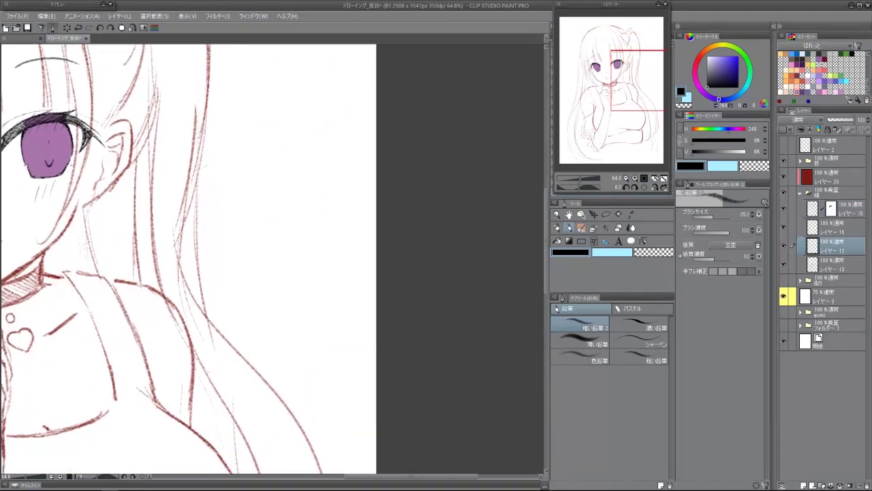
pyautogui.moveTo(41, 204); pyautogui.dragTo(431, 256)
pyautogui.moveTo(260, 252); pyautogui.dragTo(66, 252)
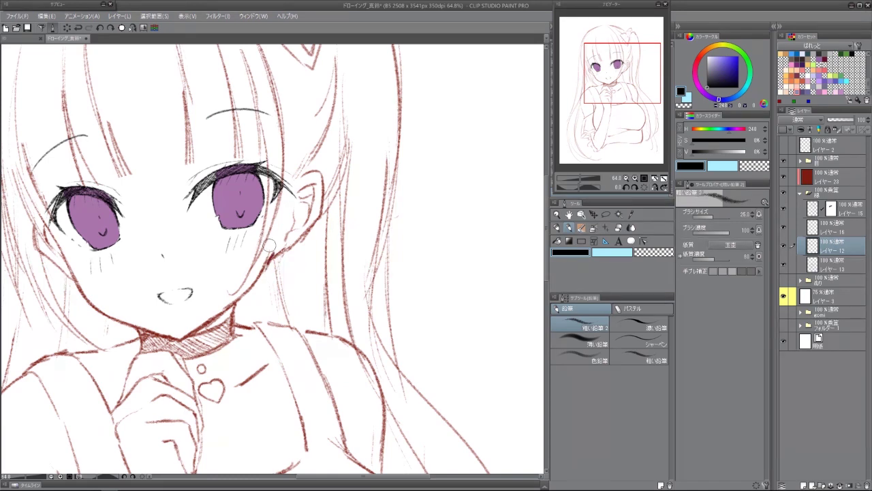
pyautogui.press('h')
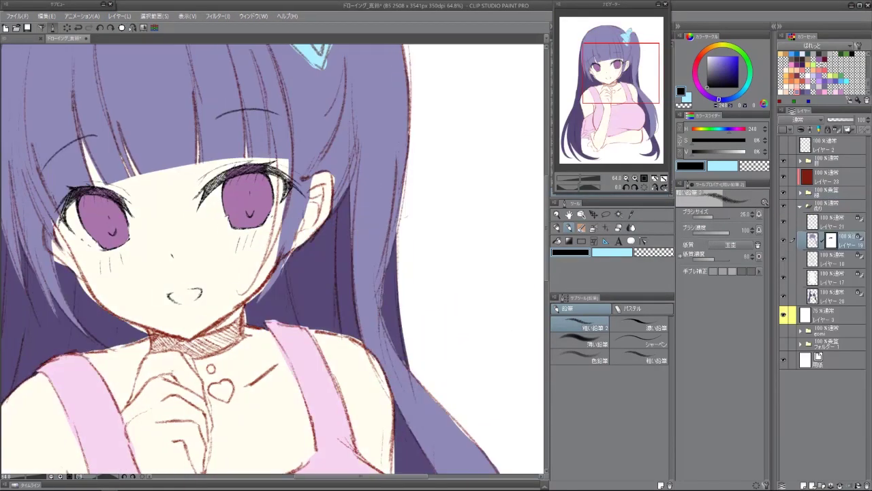
# Reshape the side lock's fill on layer 19 with the G-pen and erase a gap in the hair from the ribbon to the ear.
pyautogui.press('p')
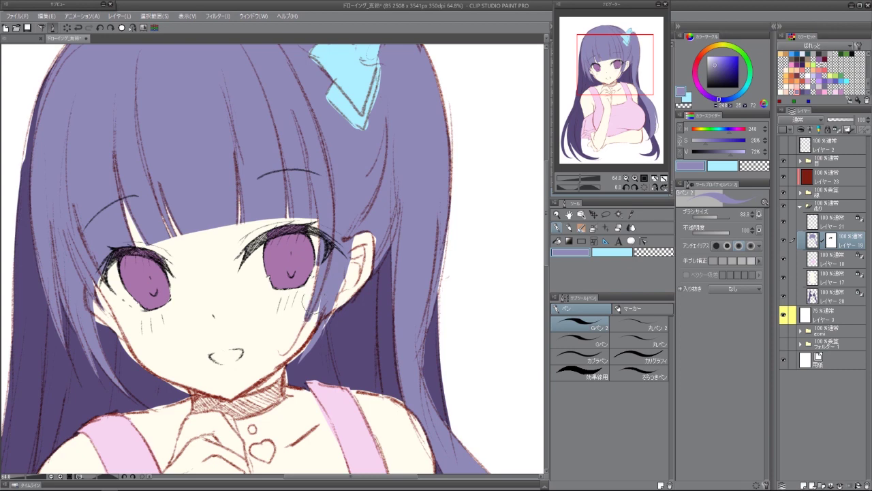
pyautogui.press('c')
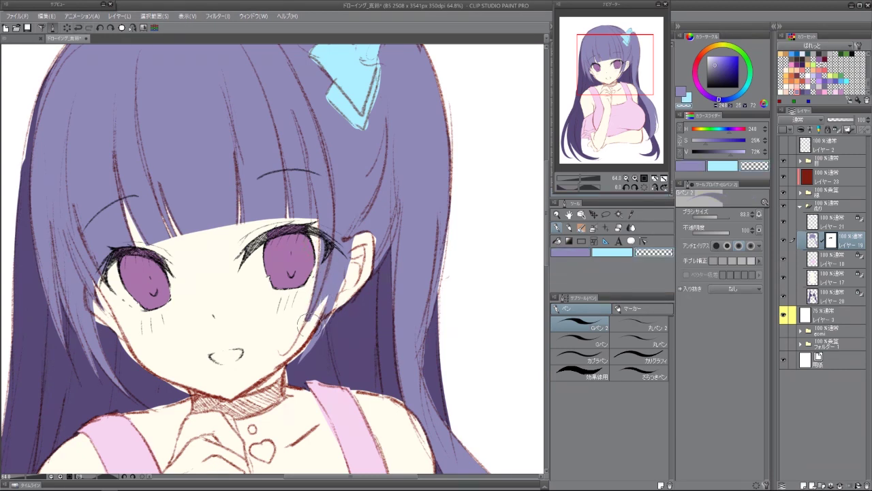
pyautogui.moveTo(323, 299); pyautogui.dragTo(326, 314)
pyautogui.moveTo(325, 122); pyautogui.dragTo(126, 247)
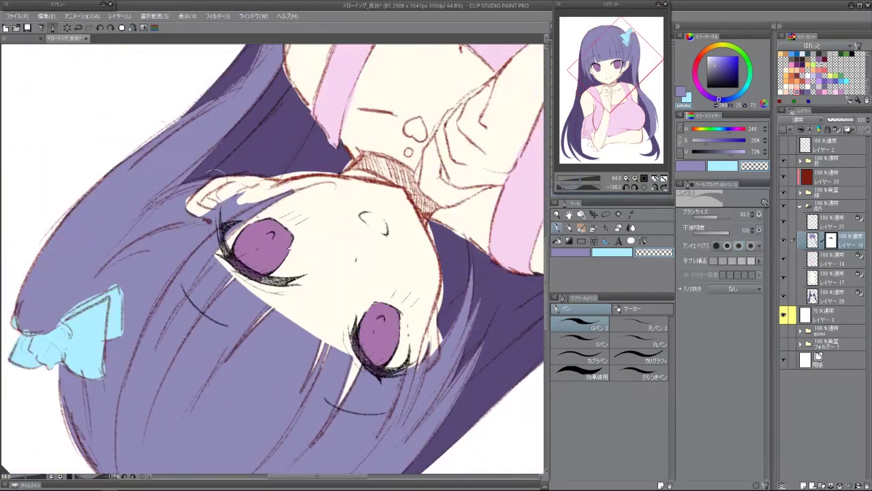
pyautogui.moveTo(122, 383); pyautogui.dragTo(242, 199)
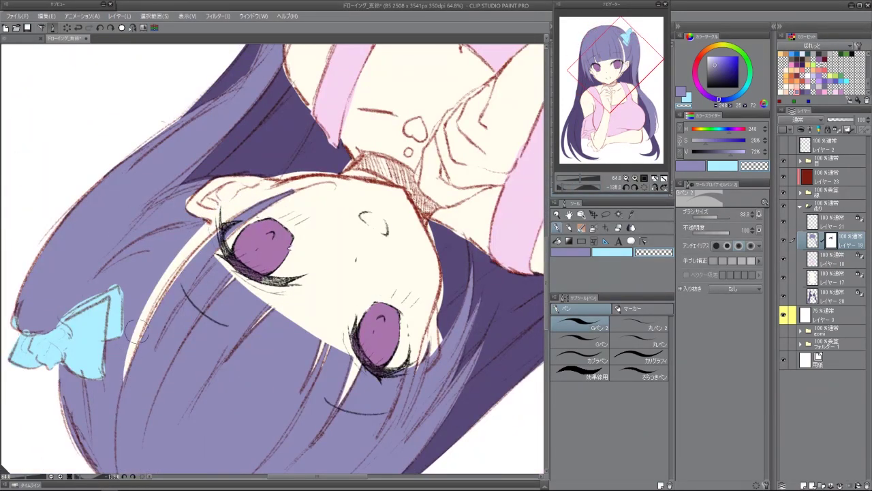
# Paint light purple hair back along the gap between the ribbon and the ear to narrow it, undoing the last stroke.
pyautogui.press('c')
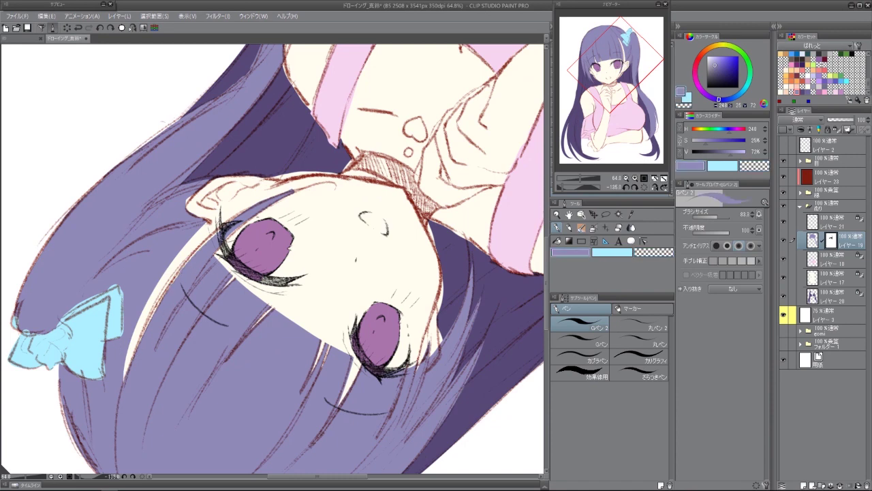
pyautogui.moveTo(128, 409); pyautogui.dragTo(185, 240)
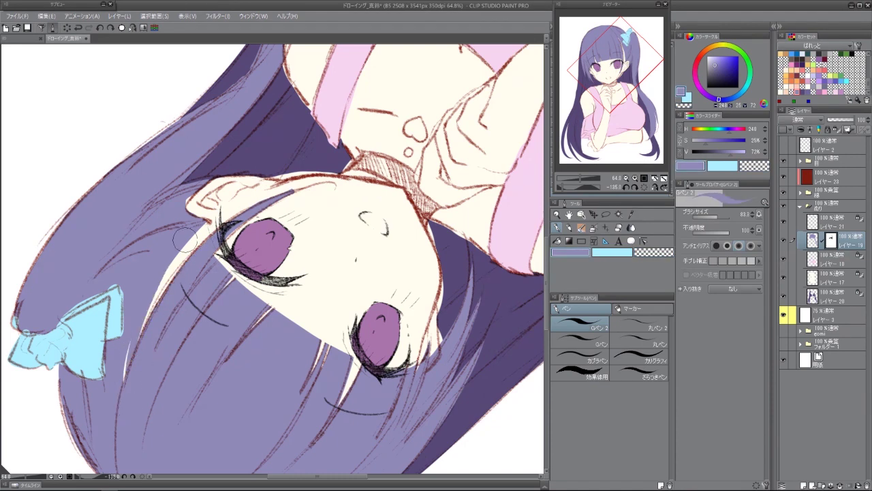
pyautogui.moveTo(154, 302); pyautogui.dragTo(204, 225)
pyautogui.hotkey('ctrl', 'z')
pyautogui.hotkey('ctrl', '@')
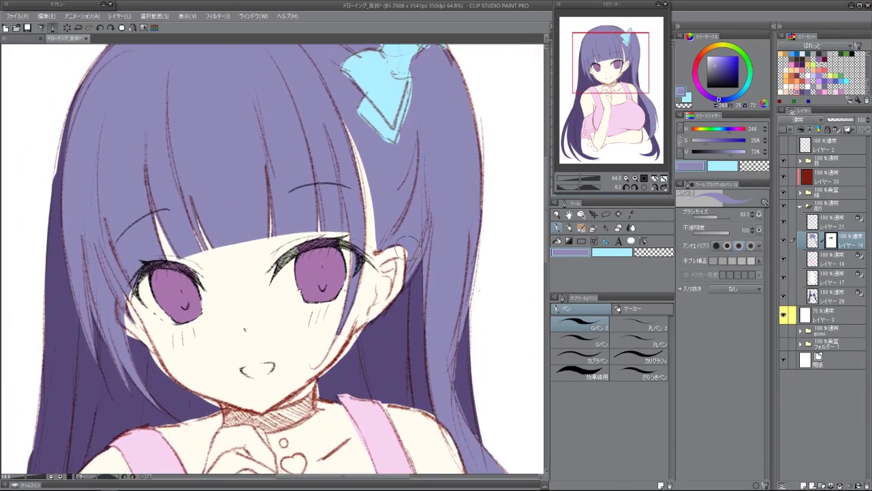
# Clean up the skin fill on layer 17 along the jawline with the transparent G-pen.
pyautogui.keyDown('ctrl'); pyautogui.click(365, 334); pyautogui.keyUp('ctrl')
pyautogui.keyDown('ctrl'); pyautogui.click(368, 330); pyautogui.keyUp('ctrl')
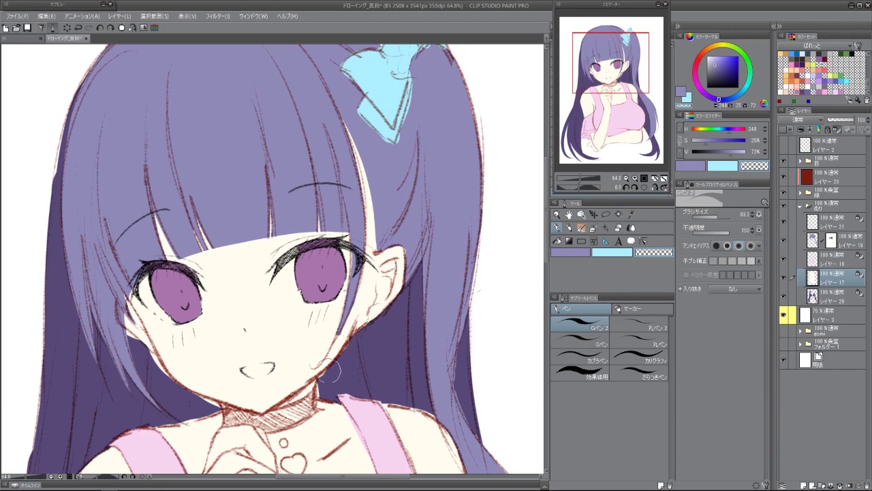
pyautogui.moveTo(143, 327); pyautogui.dragTo(151, 216)
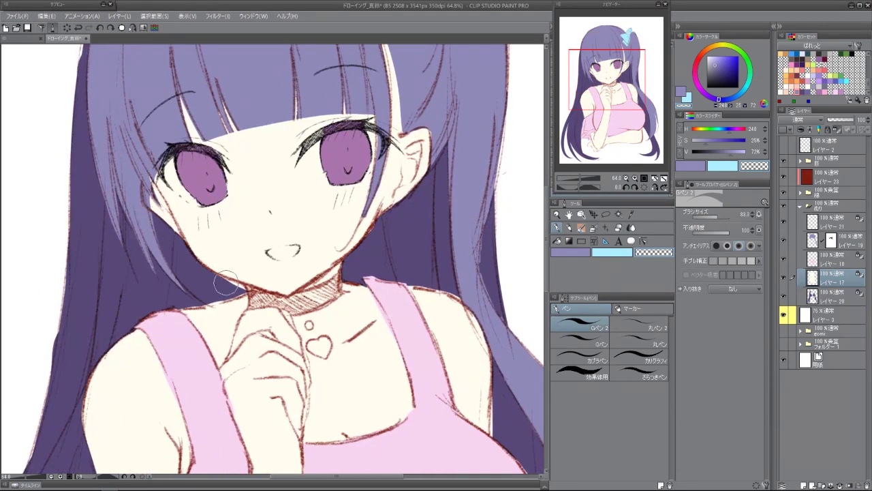
pyautogui.scroll(-5, 240, 282)
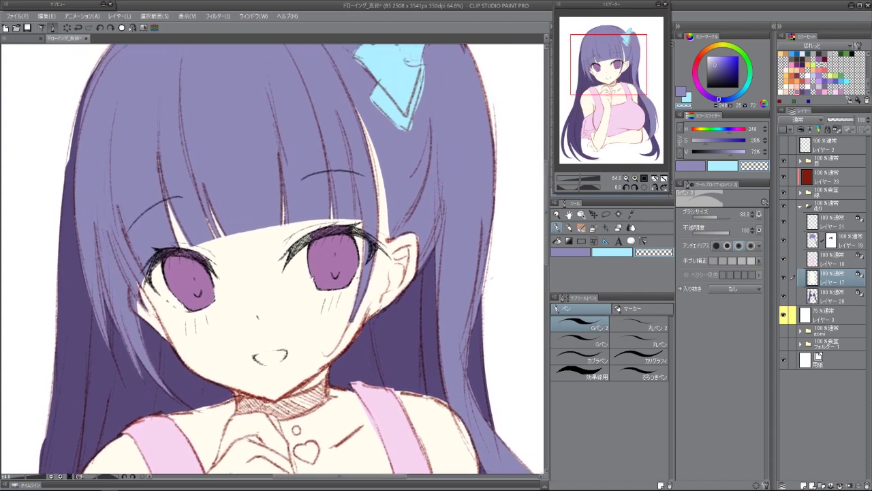
# Add a clipping layer above layer 14 in the eye folder and save the illustration.
pyautogui.scroll(4, 240, 281)
pyautogui.click(800, 161)
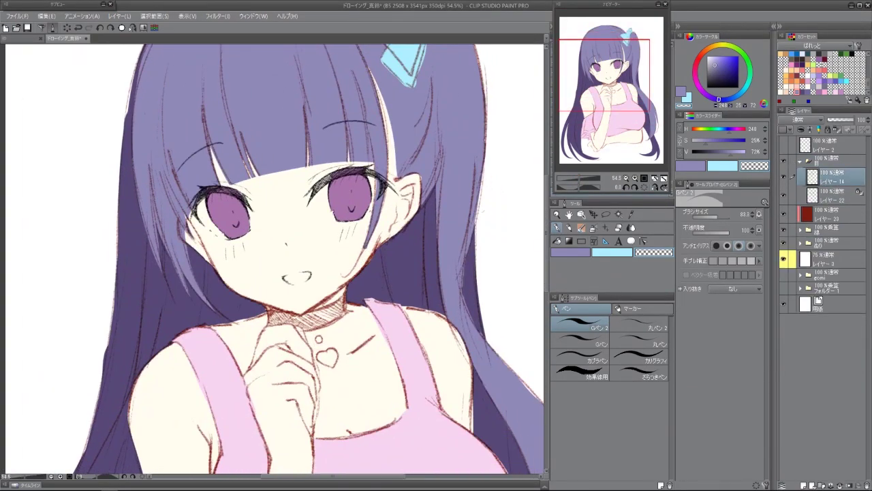
pyautogui.click(831, 177)
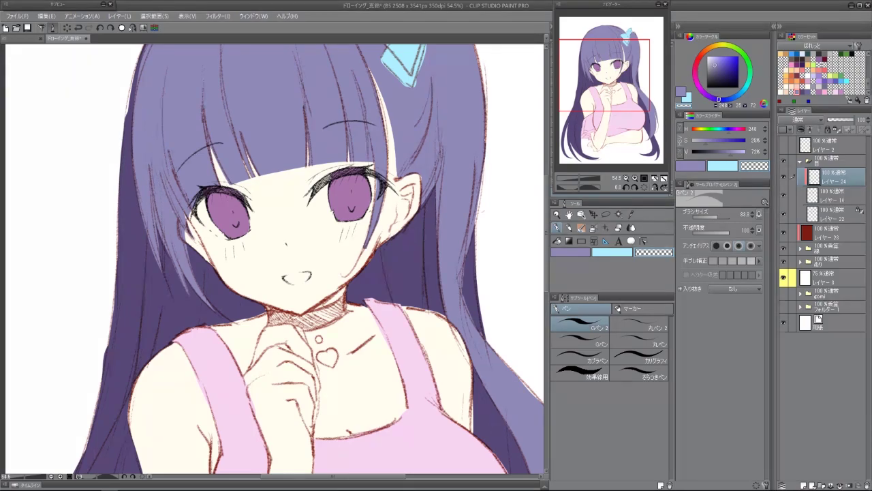
pyautogui.scroll(-5, 284, 283)
pyautogui.hotkey('ctrl', '0')
pyautogui.hotkey('ctrl', 's')
pyautogui.hotkey('alt', 'Tab')
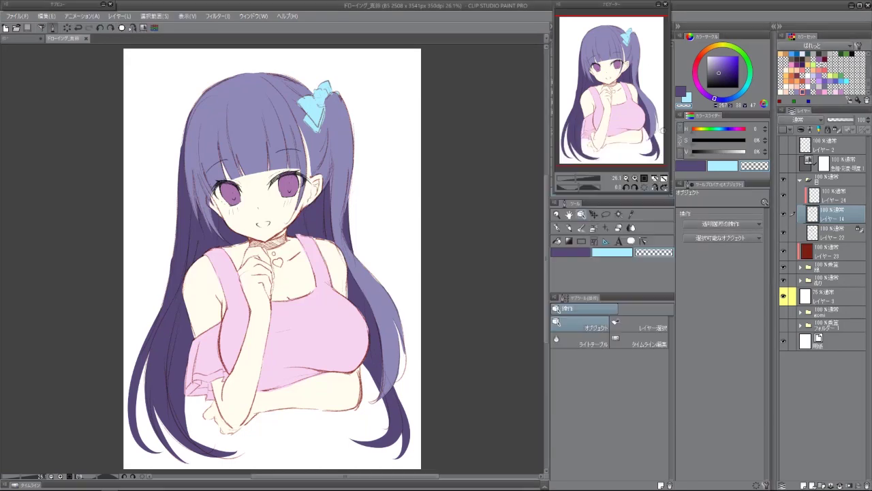
# Erase the stray crease line along the lower edge of the bust on line layer 13.
pyautogui.scroll(-3, 279, 211)
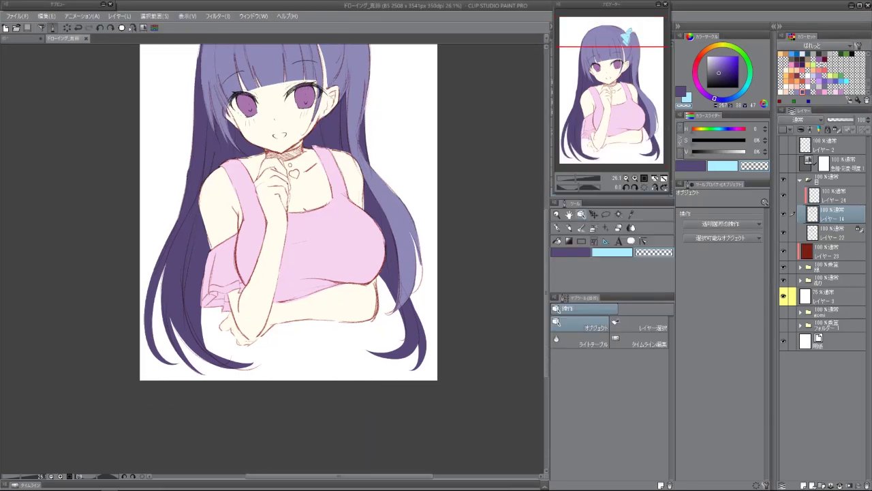
pyautogui.press('p')
pyautogui.scroll(5, 327, 259)
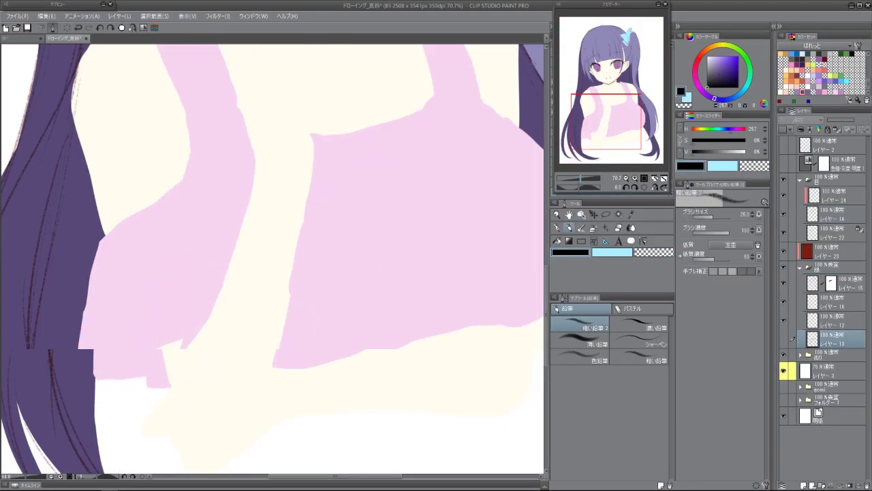
pyautogui.moveTo(69, 423); pyautogui.dragTo(355, 198)
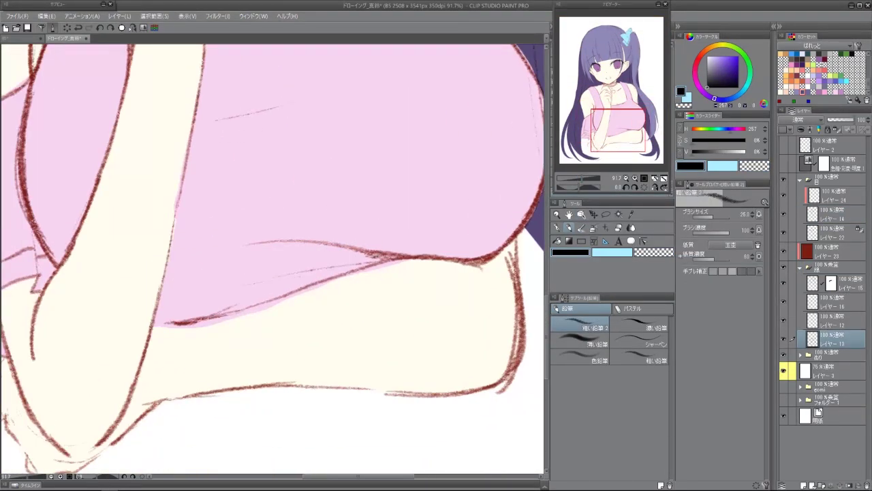
pyautogui.press('e')
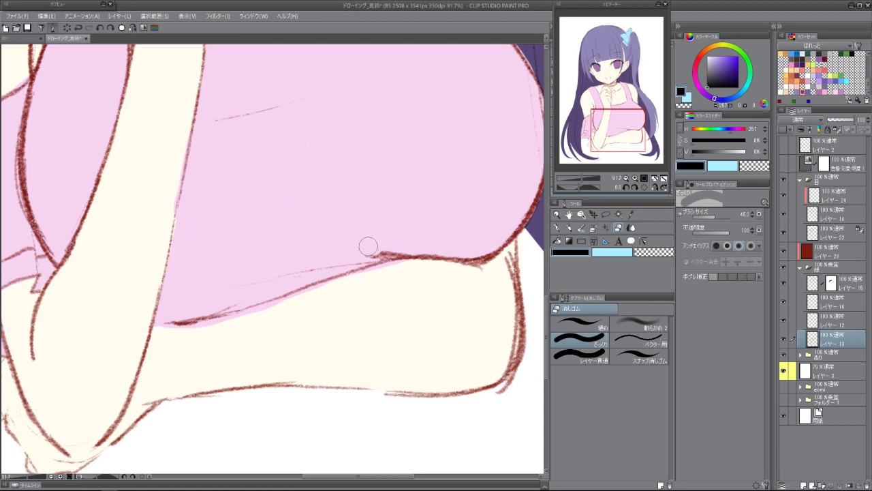
pyautogui.press('p')
# Inspect the figure in mirrored view and check its line art with the colour fills hidden.
pyautogui.hotkey('ctrl', '0')
pyautogui.scroll(4, 272, 259)
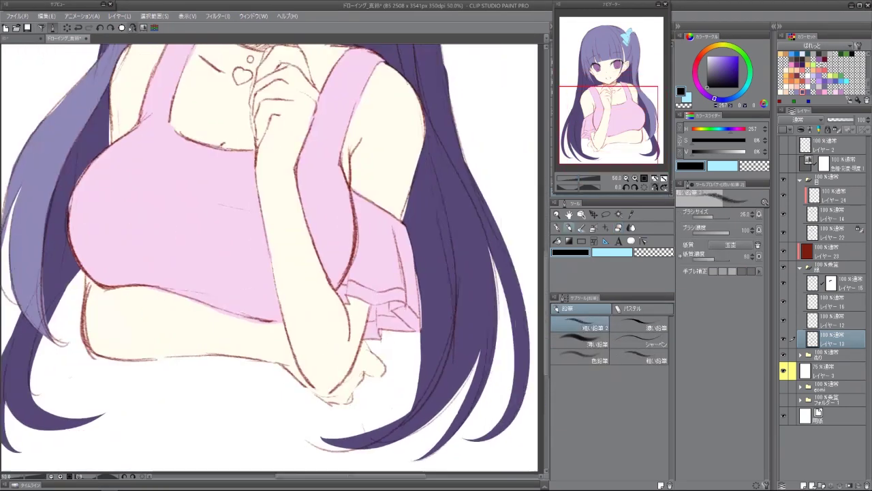
pyautogui.scroll(3, 337, 259)
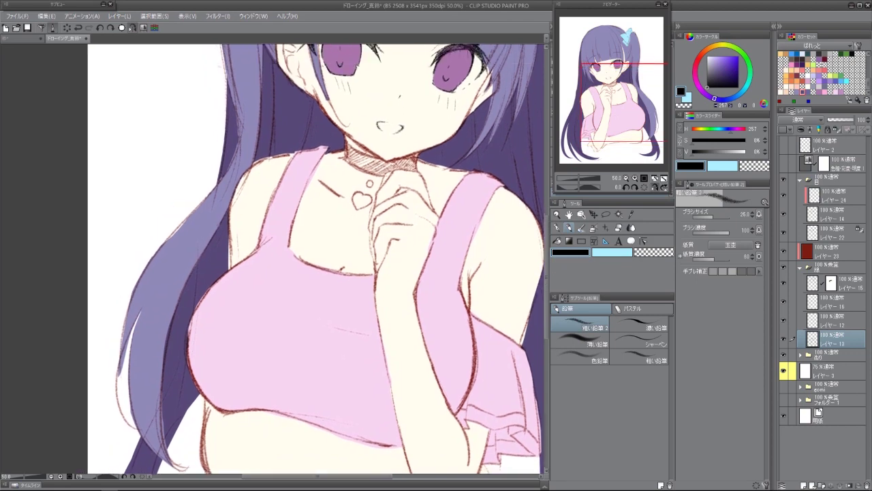
pyautogui.scroll(-3, 337, 259)
pyautogui.moveTo(457, 103); pyautogui.dragTo(300, 313)
pyautogui.click(800, 267)
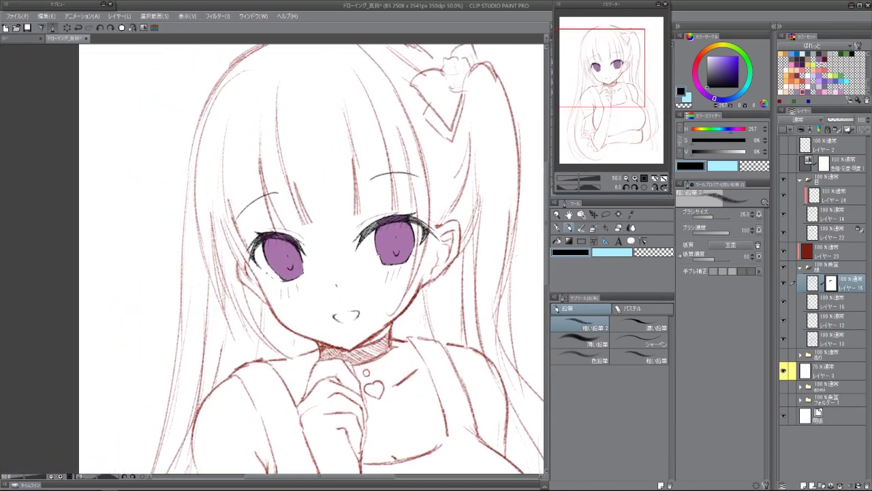
# Extend the front-hair fill downward between the eyes on its layer mask with the solid-fill marker, and trim the edge of the bangs.
pyautogui.scroll(3, 259, 232)
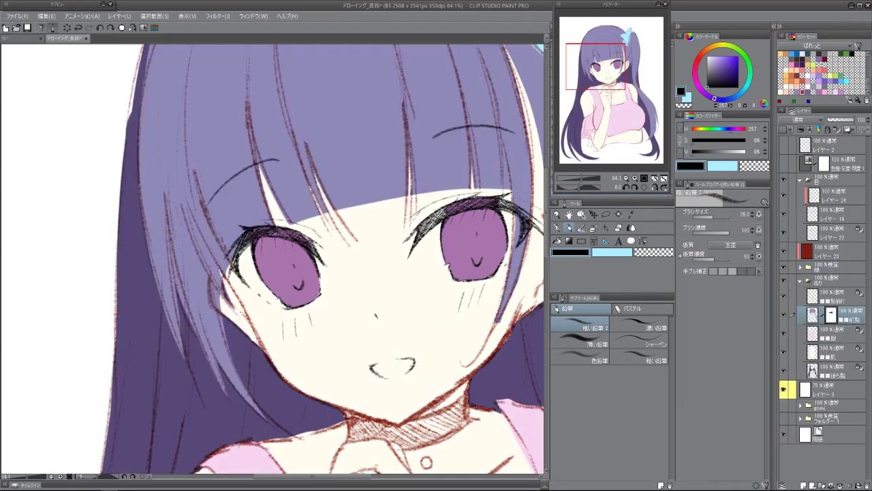
pyautogui.moveTo(327, 232)
pyautogui.mouseDown()
pyautogui.moveTo(368, 225)
pyautogui.moveTo(386, 177)
pyautogui.mouseUp()
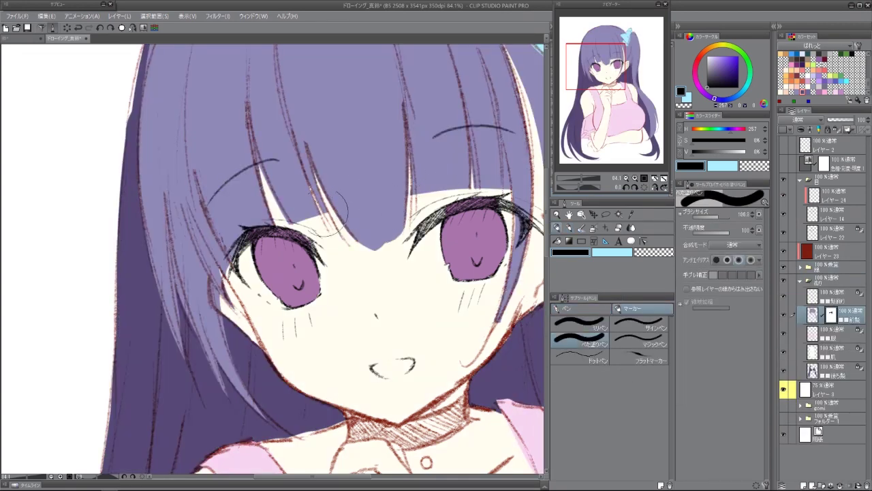
pyautogui.moveTo(436, 179)
pyautogui.mouseDown()
pyautogui.moveTo(417, 207)
pyautogui.moveTo(443, 186)
pyautogui.moveTo(475, 230)
pyautogui.mouseUp()
pyautogui.press('c')
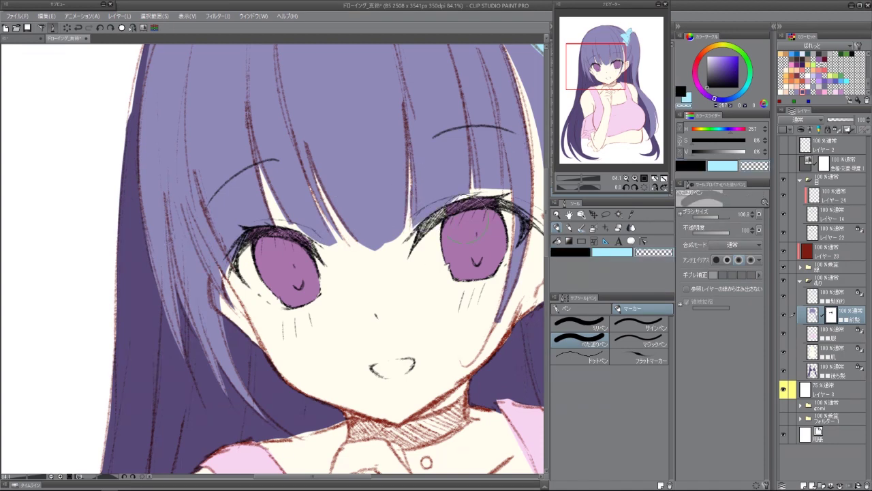
pyautogui.press('-')
pyautogui.press('-')
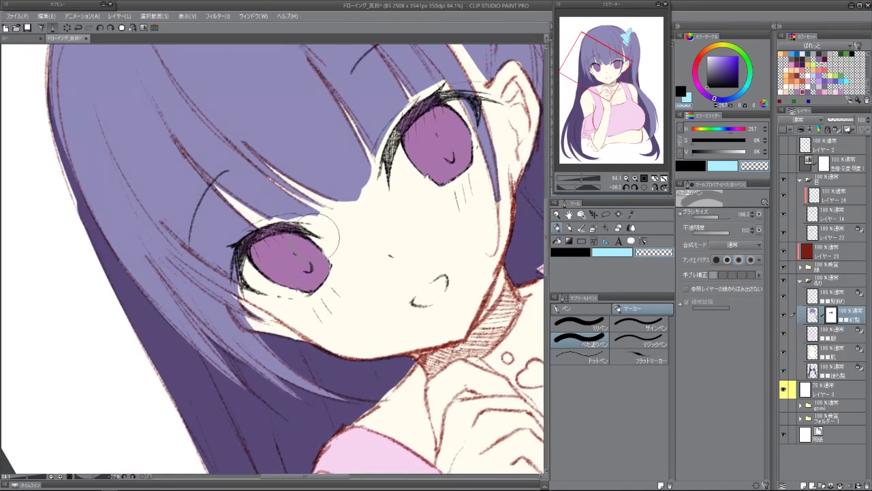
pyautogui.press('^')
pyautogui.press('^')
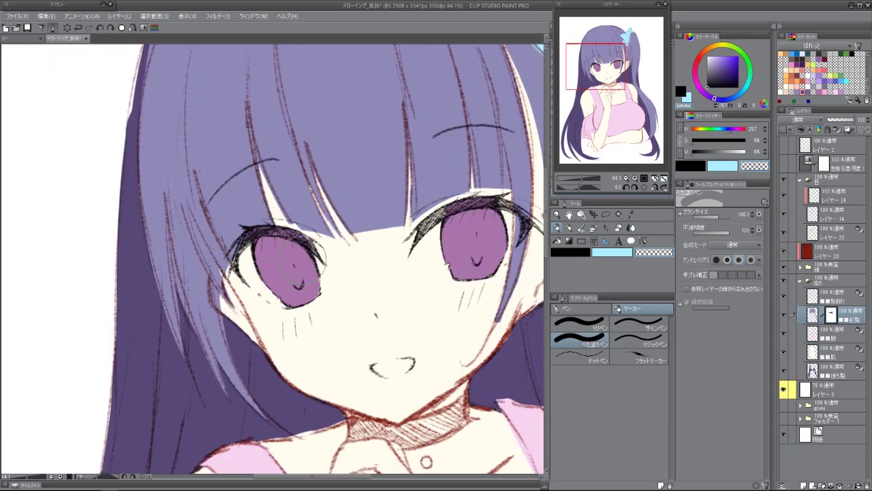
# Add clipping layers above the iris fill on layer 22 and choose light pink as the drawing colour.
pyautogui.scroll(-5, 308, 265)
pyautogui.scroll(4, 308, 264)
pyautogui.keyDown('ctrl'); pyautogui.keyDown('shift'); pyautogui.click(363, 293); pyautogui.keyUp('shift'); pyautogui.keyUp('ctrl')
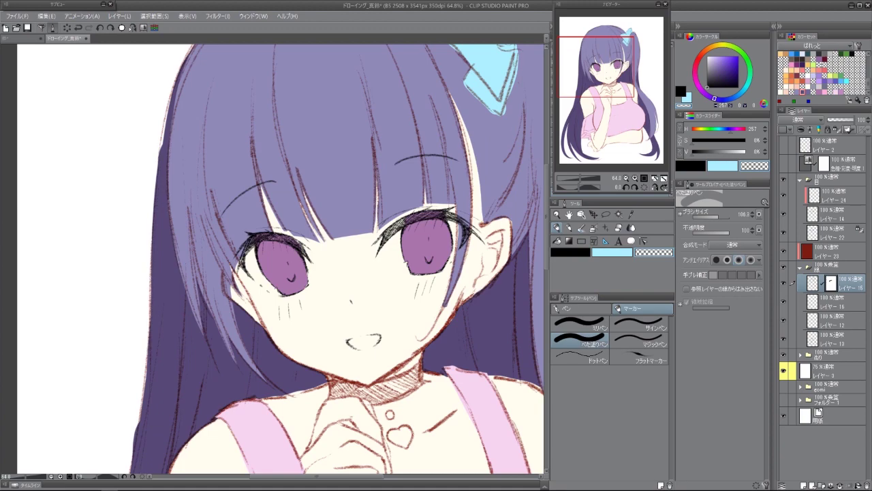
pyautogui.keyDown('ctrl'); pyautogui.keyDown('shift'); pyautogui.click(428, 243); pyautogui.keyUp('shift'); pyautogui.keyUp('ctrl')
pyautogui.keyDown('alt'); pyautogui.click(428, 243); pyautogui.keyUp('alt')
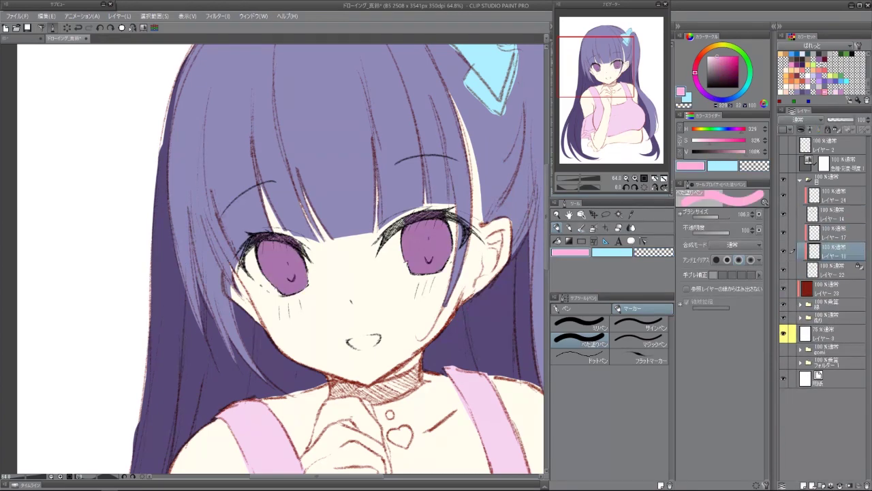
# Try pink shading on the iris with the transparent and opaque watercolour brushes, undoing the strokes.
pyautogui.press('b')
pyautogui.scroll(3, 447, 207)
pyautogui.press('-')
pyautogui.moveTo(484, 175)
pyautogui.mouseDown()
pyautogui.moveTo(470, 167)
pyautogui.moveTo(459, 191)
pyautogui.mouseUp()
pyautogui.hotkey('ctrl', 'z')
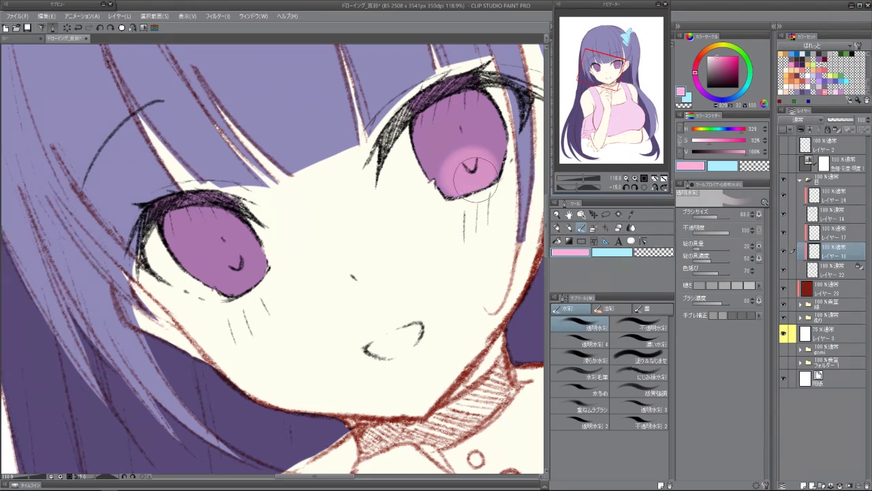
pyautogui.press('.')
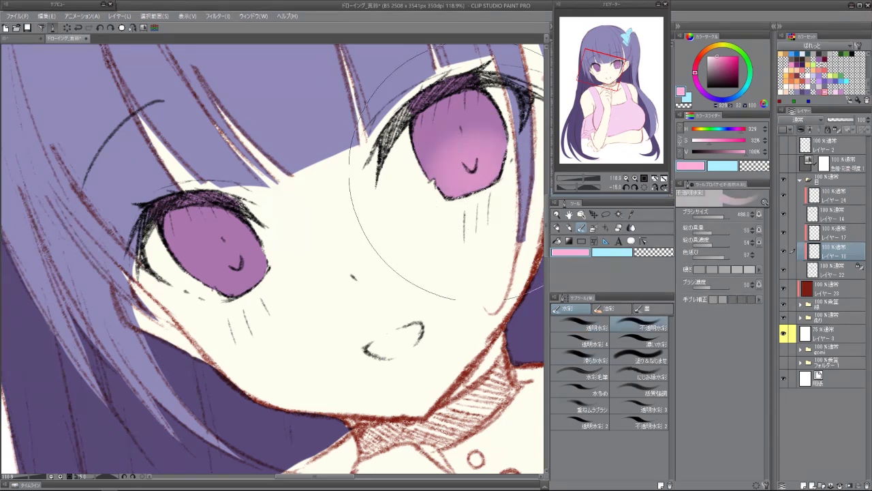
pyautogui.hotkey('ctrl', 'z')
# Paint a soft pink glow in the lower half of both irises with a smaller opaque watercolour brush.
pyautogui.press('[')
pyautogui.press('[')
pyautogui.press('[')
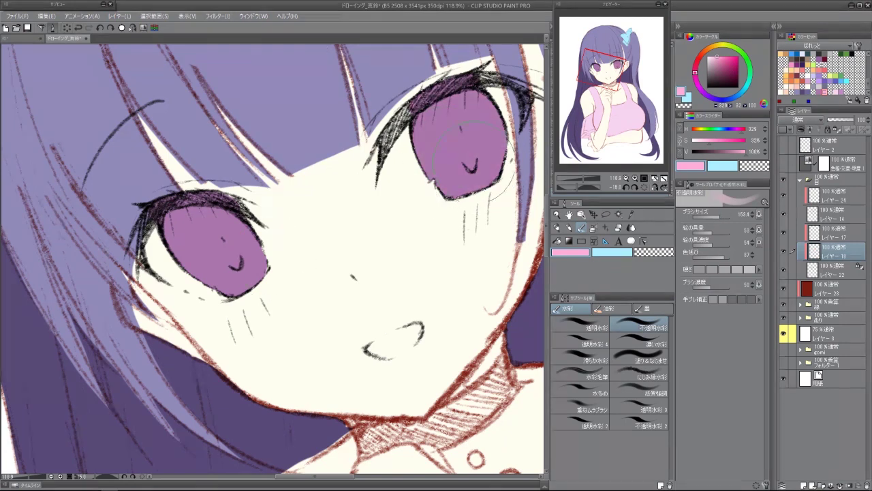
pyautogui.moveTo(470, 159)
pyautogui.mouseDown()
pyautogui.moveTo(470, 172)
pyautogui.moveTo(479, 161)
pyautogui.mouseUp()
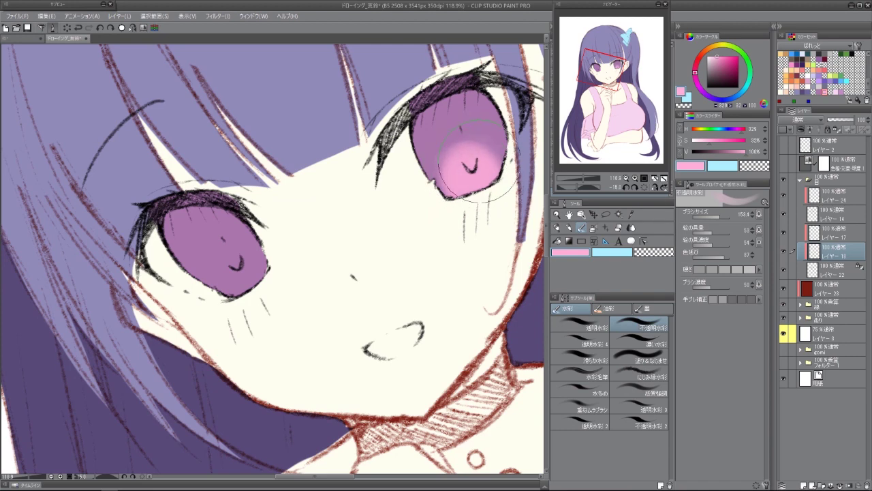
pyautogui.moveTo(211, 285)
pyautogui.mouseDown()
pyautogui.moveTo(242, 269)
pyautogui.moveTo(228, 269)
pyautogui.mouseUp()
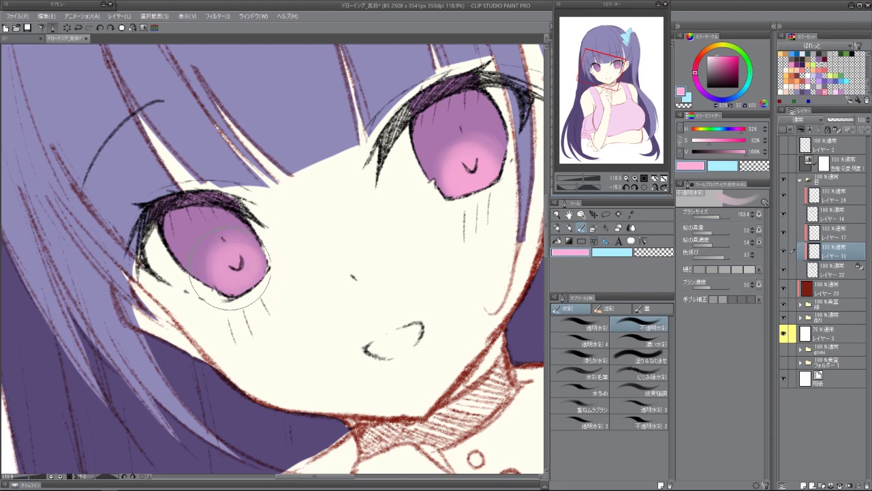
# Shade the upper part of both irises with a deeper purple on a new clipping layer.
pyautogui.keyDown('alt'); pyautogui.click(476, 122); pyautogui.keyUp('alt')
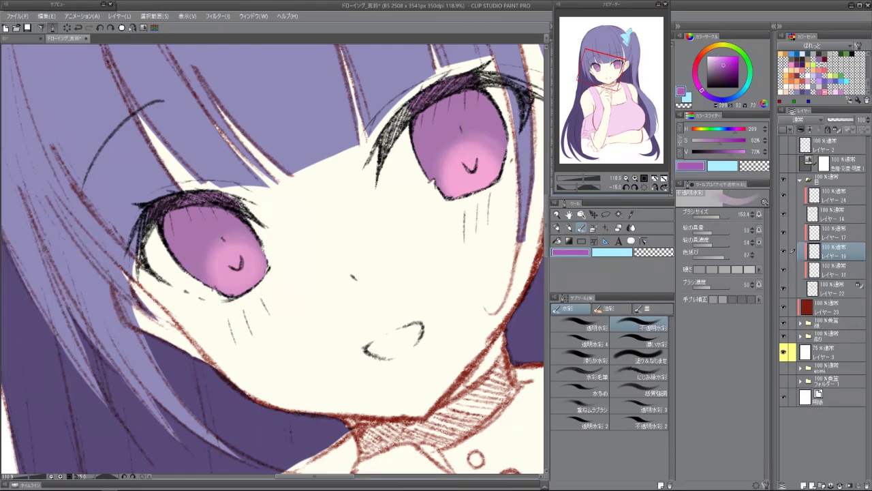
pyautogui.moveTo(436, 78)
pyautogui.mouseDown()
pyautogui.moveTo(470, 65)
pyautogui.moveTo(436, 86)
pyautogui.moveTo(463, 75)
pyautogui.moveTo(385, 139)
pyautogui.mouseUp()
pyautogui.moveTo(157, 198)
pyautogui.mouseDown()
pyautogui.moveTo(150, 239)
pyautogui.moveTo(177, 194)
pyautogui.moveTo(249, 211)
pyautogui.moveTo(232, 204)
pyautogui.mouseUp()
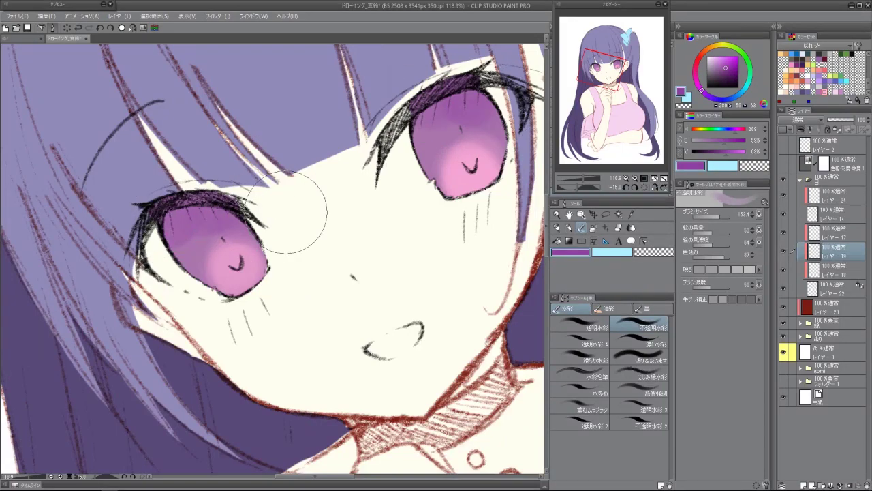
pyautogui.scroll(-5, 293, 215)
pyautogui.scroll(4, 272, 259)
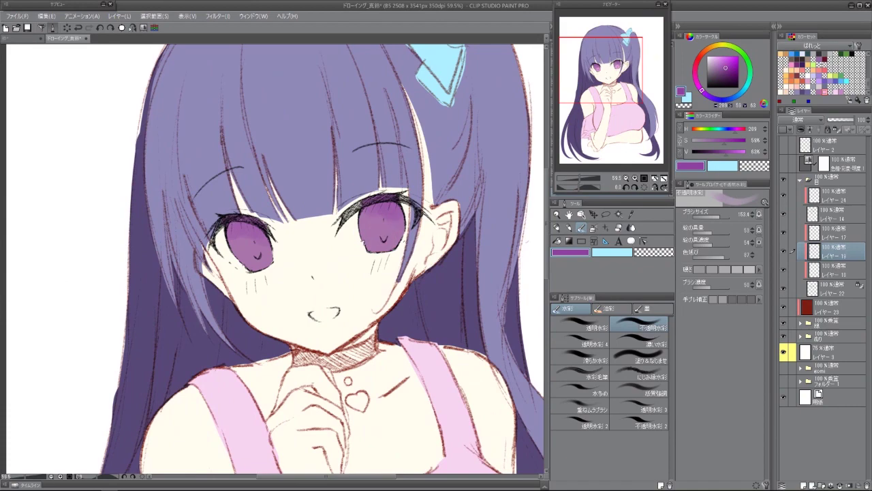
# Adjust the iris base fill on layer 22 with hue -6 and saturation 12.
pyautogui.hotkey('ctrl', 'u')
pyautogui.moveTo(422, 198); pyautogui.dragTo(497, 197)
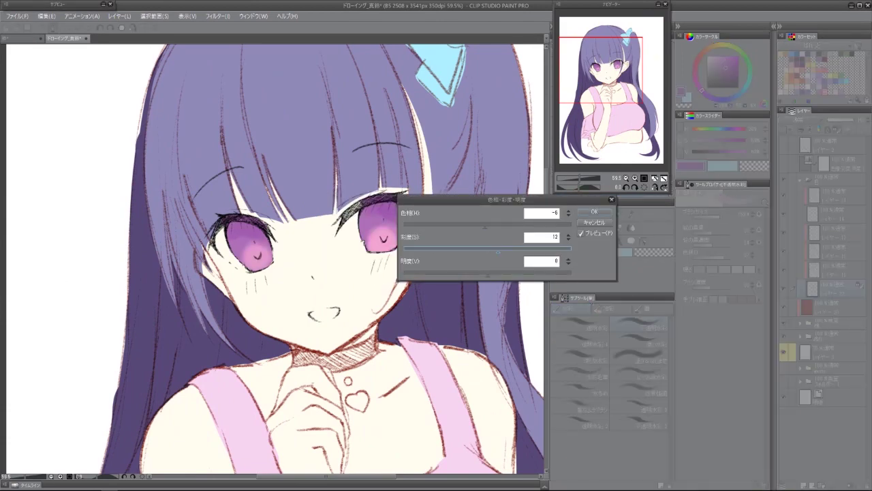
pyautogui.click(597, 211)
# Try small yellow-green highlights in both irises with the G-pen on layer 17, and delete that layer.
pyautogui.click(835, 232)
pyautogui.scroll(3, 529, 244)
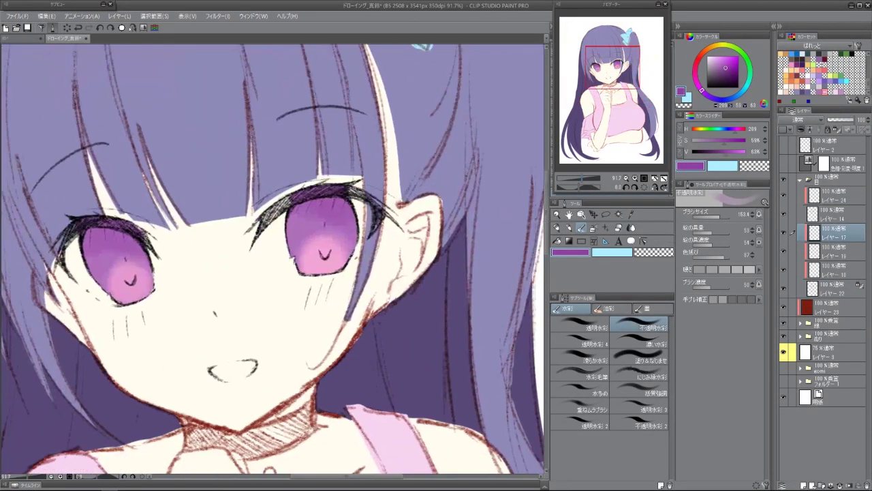
pyautogui.moveTo(737, 46); pyautogui.dragTo(731, 45)
pyautogui.scroll(2, 270, 234)
pyautogui.press('p')
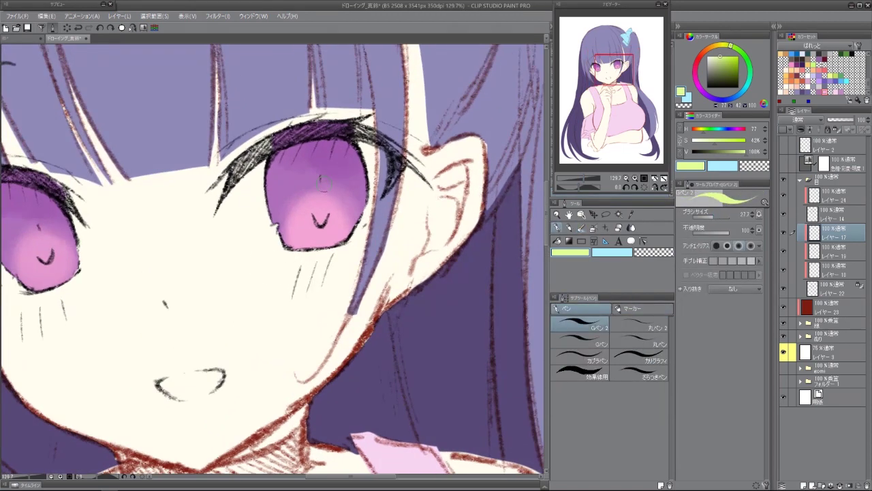
pyautogui.moveTo(332, 196); pyautogui.dragTo(439, 178)
pyautogui.click(149, 210)
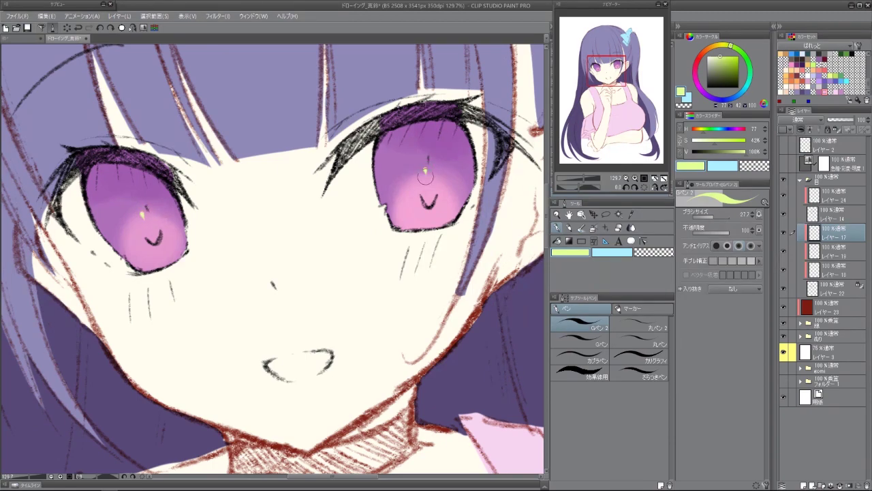
pyautogui.hotkey('ctrl', '0')
pyautogui.scroll(3, 286, 320)
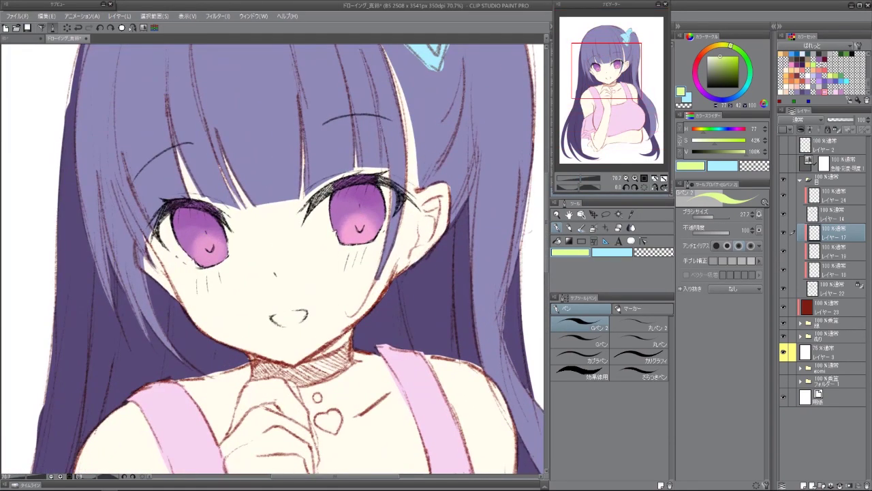
pyautogui.press('Delete')
# Colour the ends of the eyelashes brown on layer 24 with the solid-fill marker and soften them with Gaussian Blur.
pyautogui.click(626, 308)
pyautogui.click(579, 337)
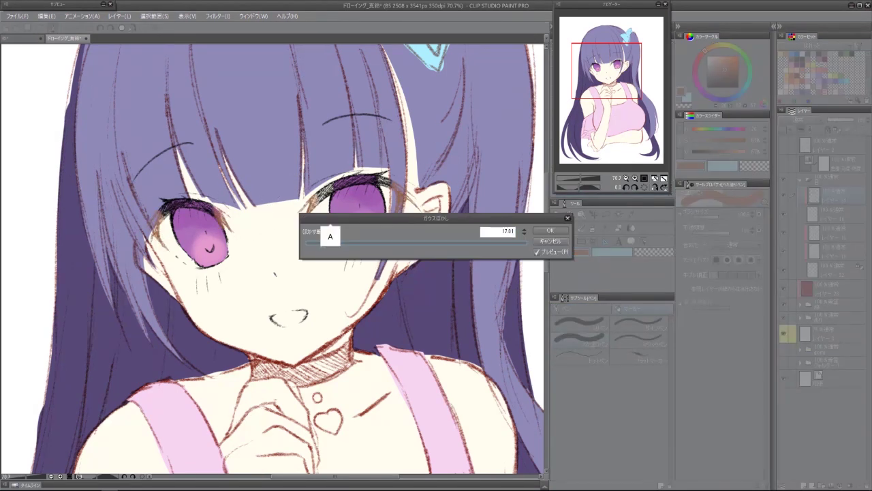
pyautogui.press('Escape')
# Adjust the brown eyelash tint on layer 24 with saturation 44 and brightness -30.
pyautogui.hotkey('ctrl', 'u')
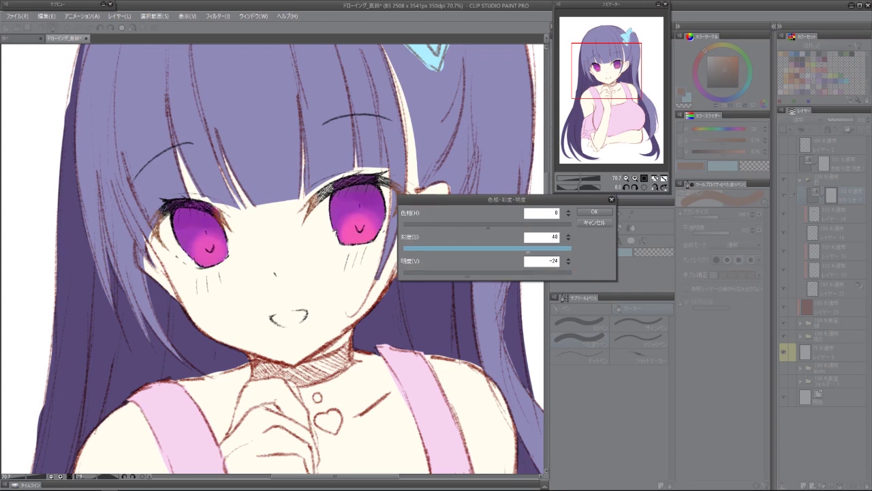
pyautogui.press('Escape')
pyautogui.hotkey('ctrl', 'u')
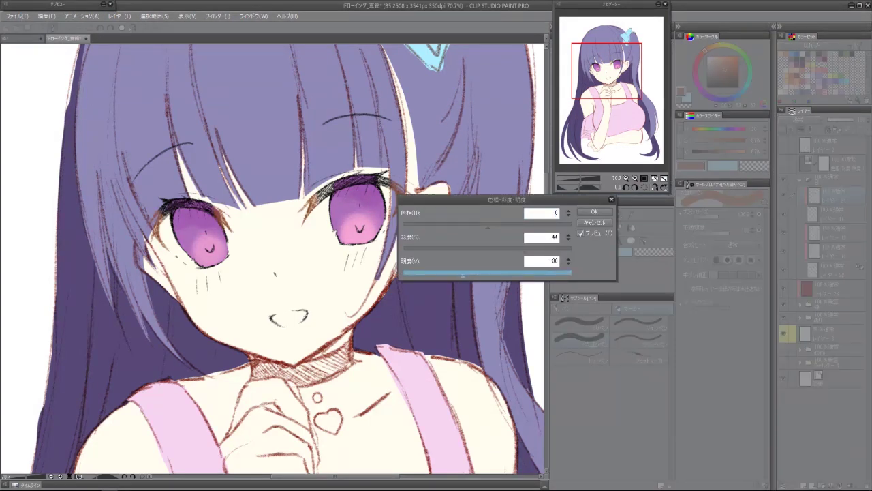
pyautogui.press('Return')
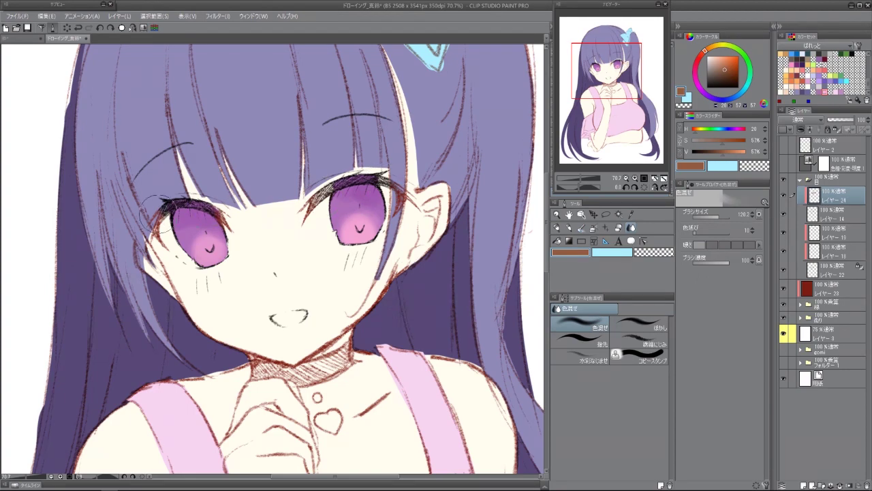
# Add a new layer above the eyelash tint layer in the eye folder.
pyautogui.scroll(-5, 272, 258)
pyautogui.scroll(5, 273, 258)
pyautogui.hotkey('ctrl', 'shift', 'n')
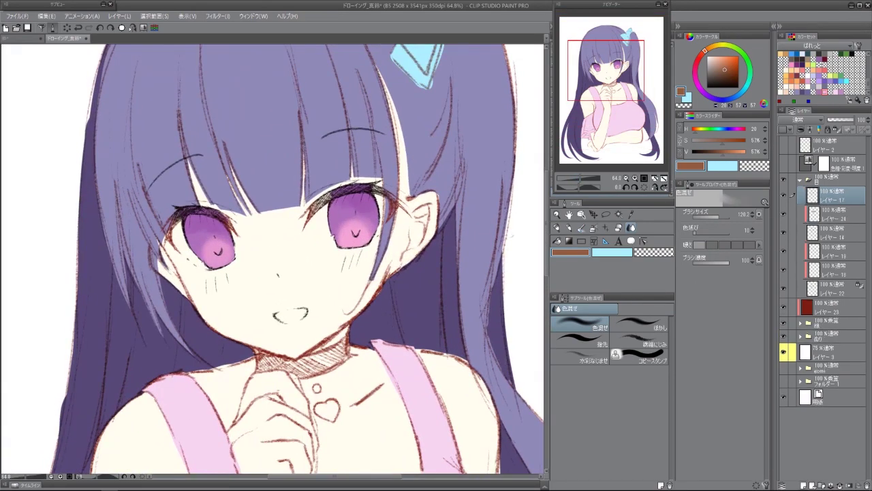
# Paint white highlights at the upper outer and lower inner edges of both irises with the opaque watercolour brush on layer 17.
pyautogui.press('p')
pyautogui.scroll(2, 272, 259)
pyautogui.press('-')
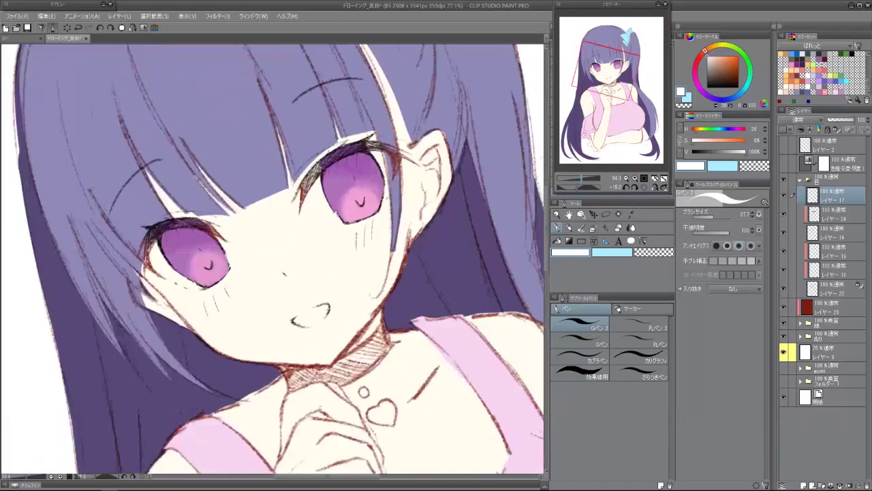
pyautogui.scroll(3, 272, 259)
pyautogui.press('b')
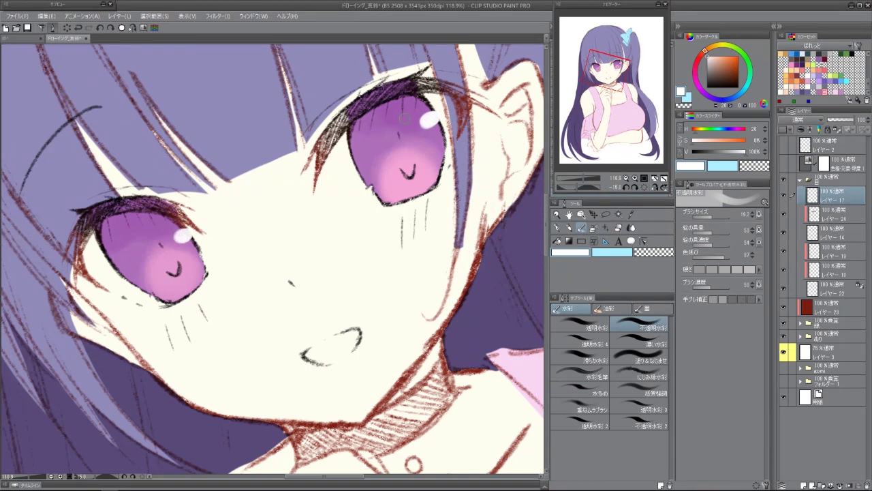
pyautogui.moveTo(155, 296); pyautogui.dragTo(152, 294)
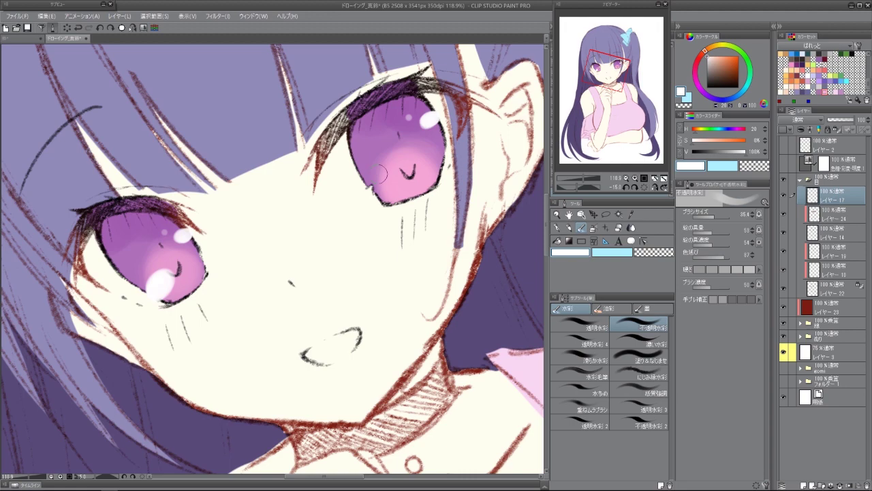
pyautogui.moveTo(379, 182); pyautogui.dragTo(382, 179)
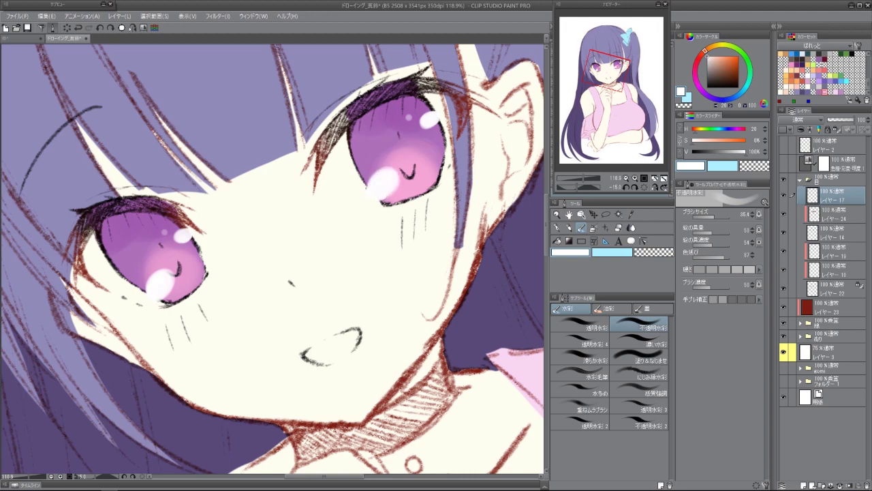
pyautogui.moveTo(168, 279); pyautogui.dragTo(272, 258)
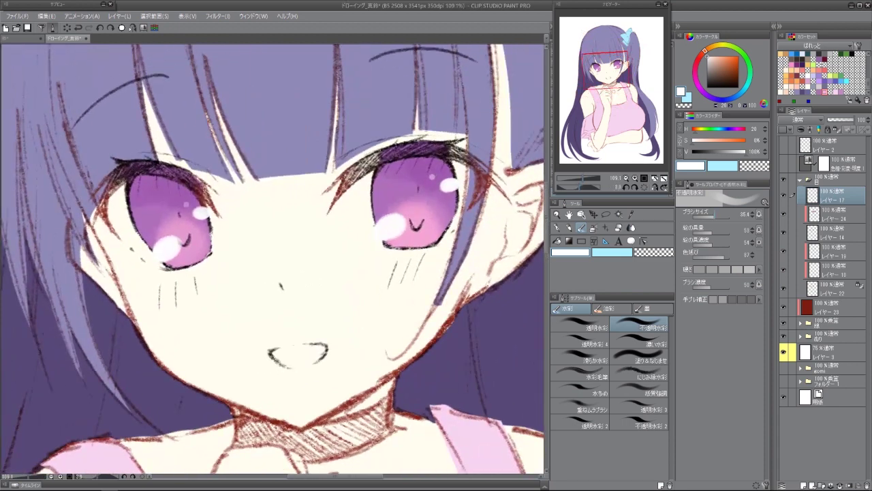
# Add a clipped layer above the iris shading and paint a soft white spot beside the upper highlight in both irises.
pyautogui.keyDown('ctrl'); pyautogui.keyDown('shift'); pyautogui.click(273, 258); pyautogui.keyUp('shift'); pyautogui.keyUp('ctrl')
pyautogui.hotkey('ctrl', 'shift', 'n')
pyautogui.press(']')
pyautogui.press(']')
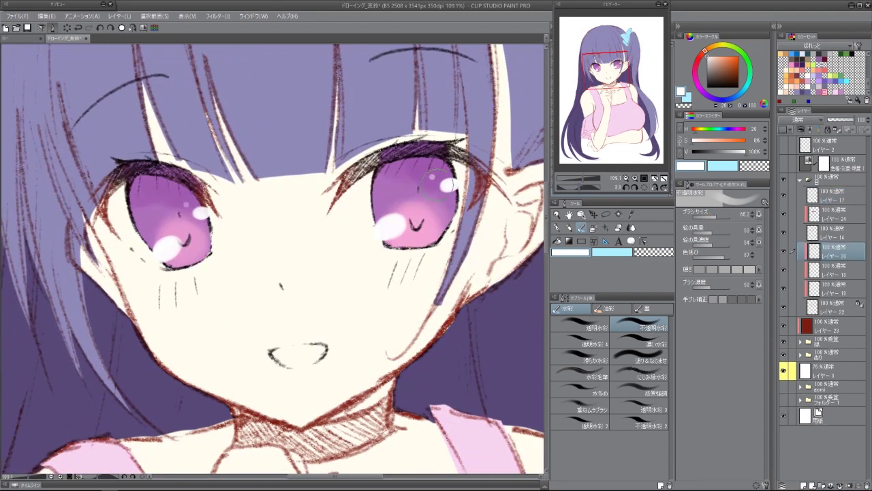
pyautogui.moveTo(434, 182); pyautogui.dragTo(434, 181)
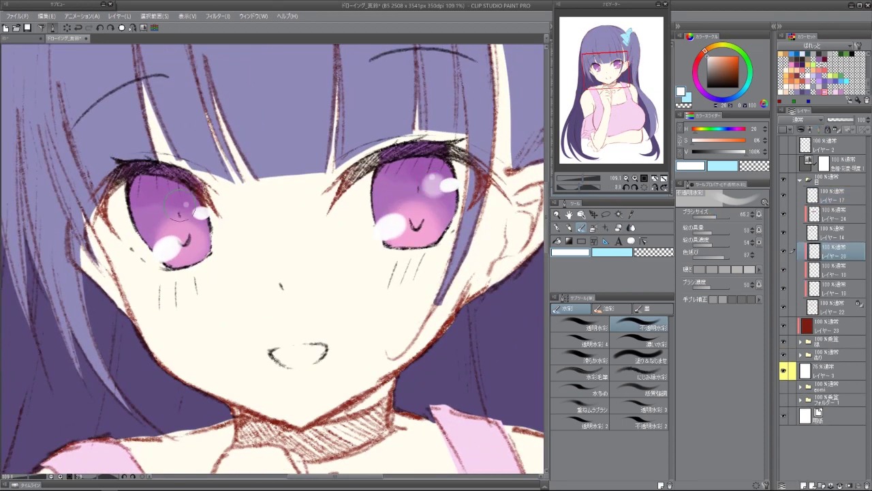
pyautogui.moveTo(179, 207); pyautogui.dragTo(184, 201)
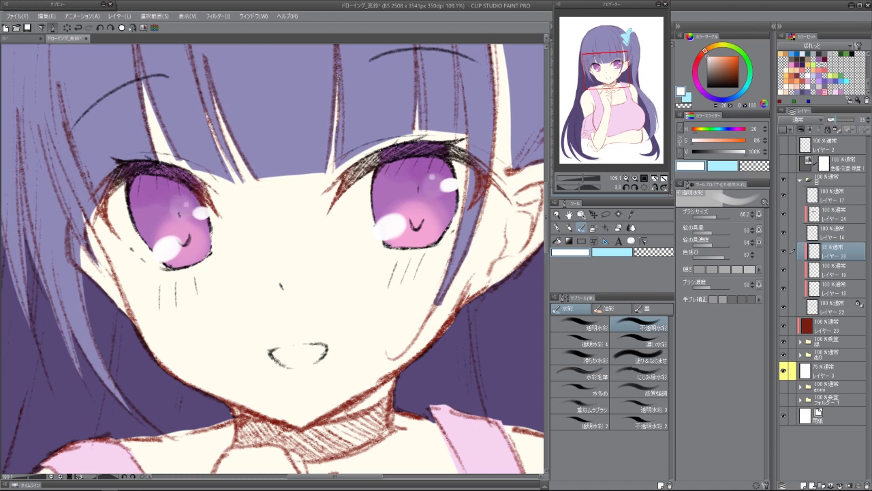
# Paint round white spots in the upper irises of both eyes on a new clipped layer and lower its opacity.
pyautogui.hotkey('ctrl', 'shift', 'n')
pyautogui.click(391, 184)
pyautogui.click(147, 197)
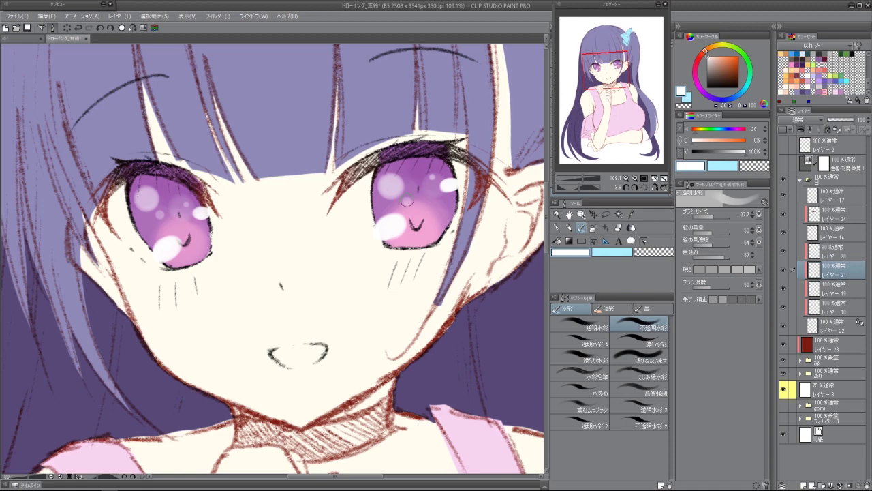
pyautogui.click(834, 120)
pyautogui.scroll(-5, 272, 259)
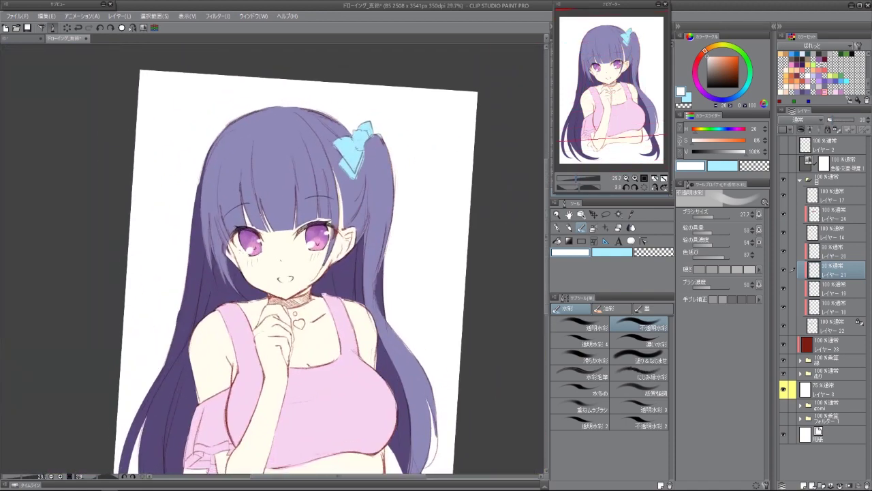
# Duplicate highlight layer 17, lasso the highlights on the lower copy and soften them with Gaussian Blur at 6.00.
pyautogui.click(832, 196)
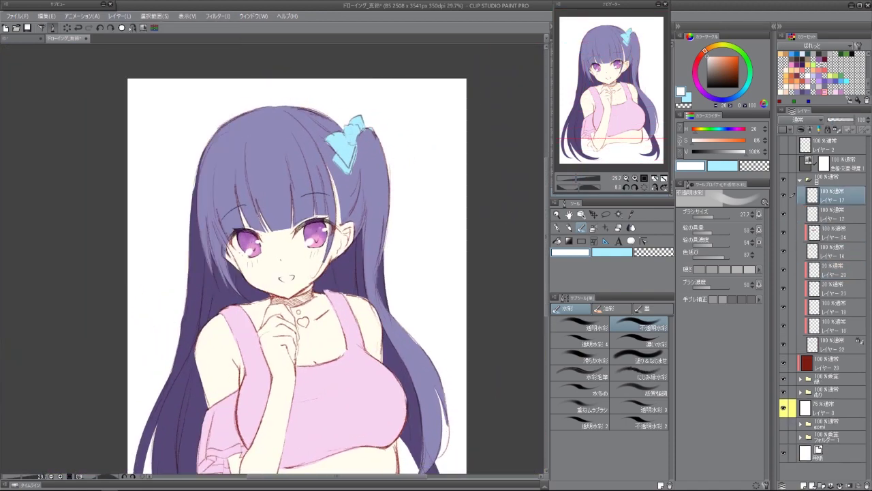
pyautogui.scroll(4, 286, 262)
pyautogui.press('l')
pyautogui.moveTo(389, 183); pyautogui.dragTo(400, 199)
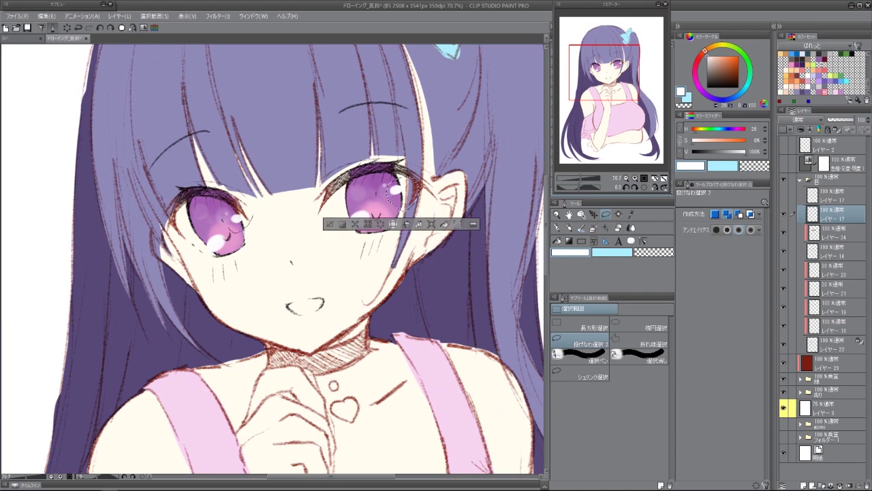
pyautogui.press('a')
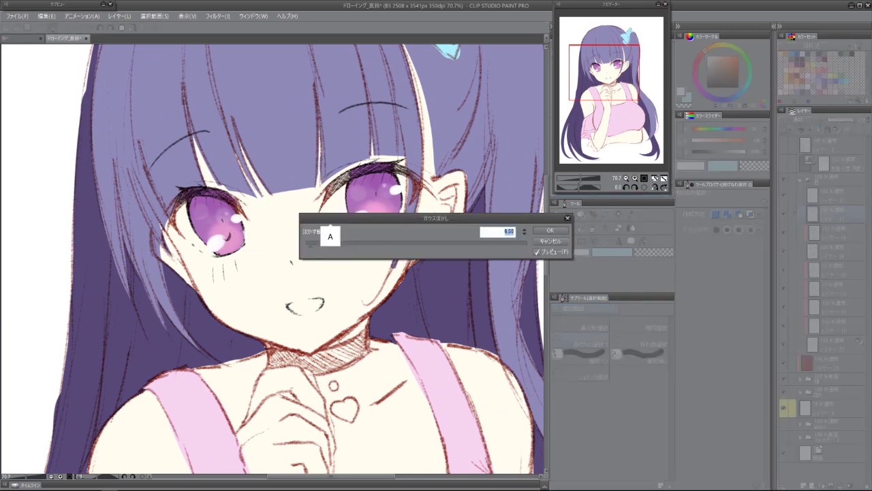
pyautogui.press('Return')
pyautogui.hotkey('ctrl', '0')
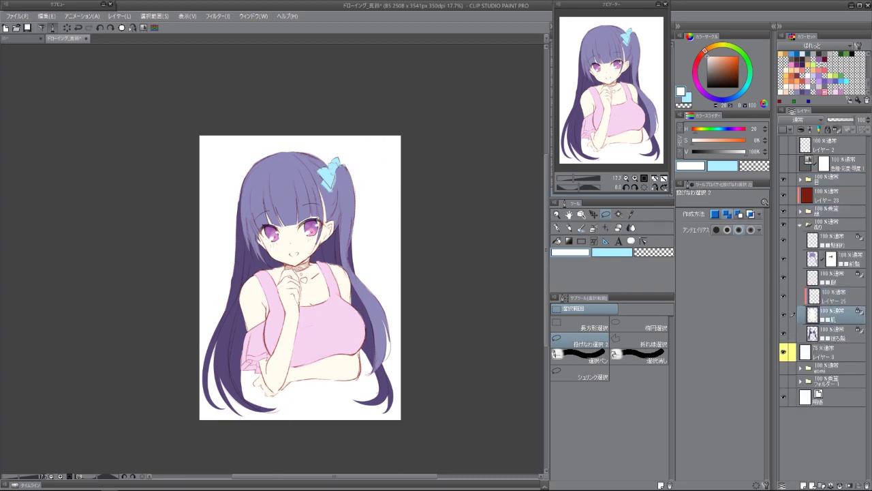
# Add a clipped layer above the skin base and shade the neck, shoulder and upper arm peach with the transparent watercolour brush.
pyautogui.scroll(4, 266, 265)
pyautogui.press('b')
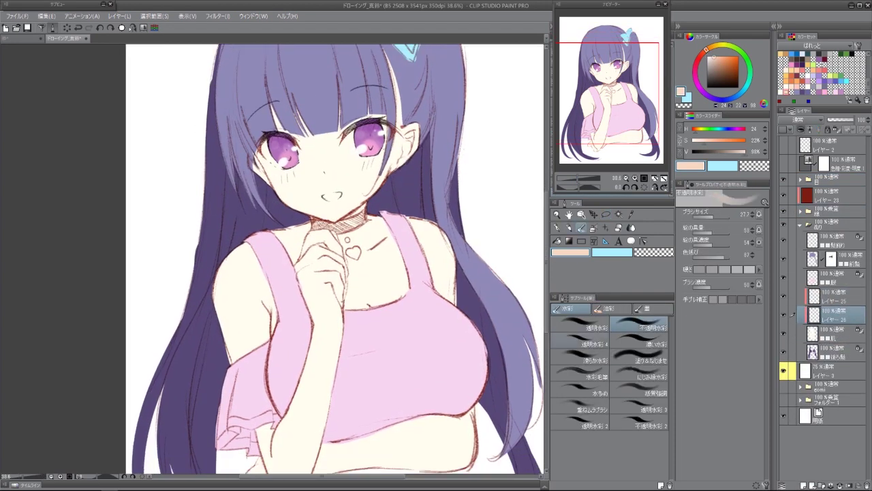
pyautogui.moveTo(275, 220); pyautogui.dragTo(288, 242)
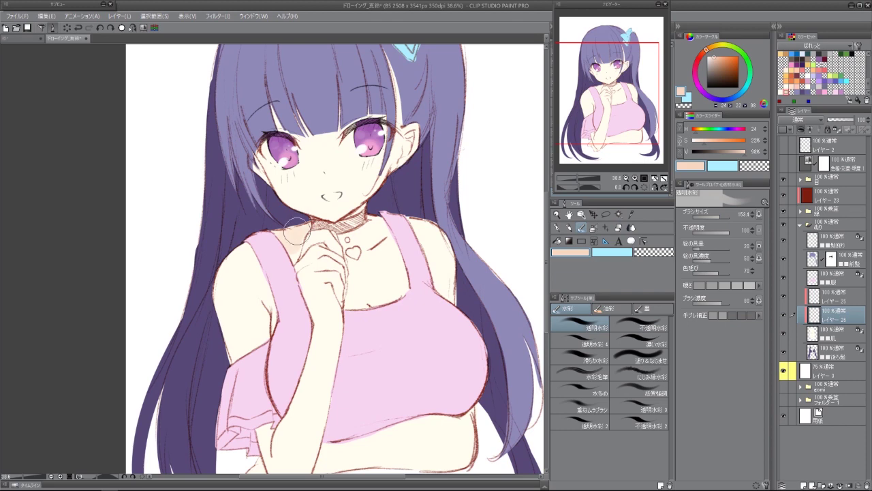
pyautogui.moveTo(361, 230)
pyautogui.mouseDown()
pyautogui.moveTo(346, 237)
pyautogui.moveTo(363, 233)
pyautogui.mouseUp()
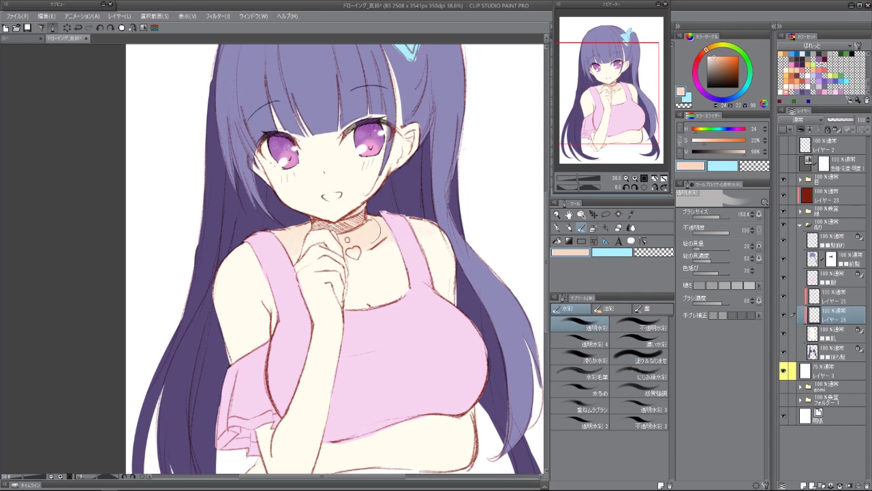
pyautogui.moveTo(215, 274)
pyautogui.mouseDown()
pyautogui.moveTo(283, 306)
pyautogui.moveTo(294, 291)
pyautogui.moveTo(282, 247)
pyautogui.moveTo(271, 279)
pyautogui.moveTo(279, 300)
pyautogui.mouseUp()
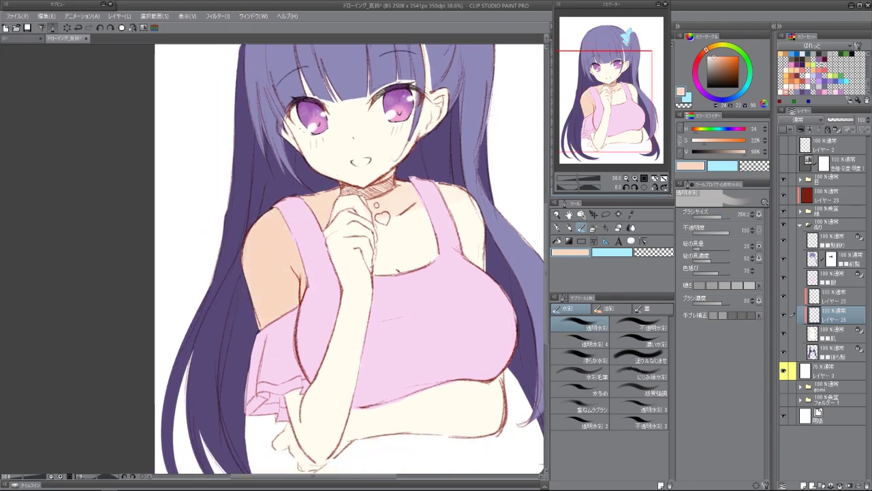
# Fill the chest, raised arm and hand, far shoulder and lower forearm with peach using the solid-fill marker.
pyautogui.press('p')
pyautogui.moveTo(409, 198)
pyautogui.mouseDown()
pyautogui.moveTo(422, 239)
pyautogui.moveTo(402, 222)
pyautogui.mouseUp()
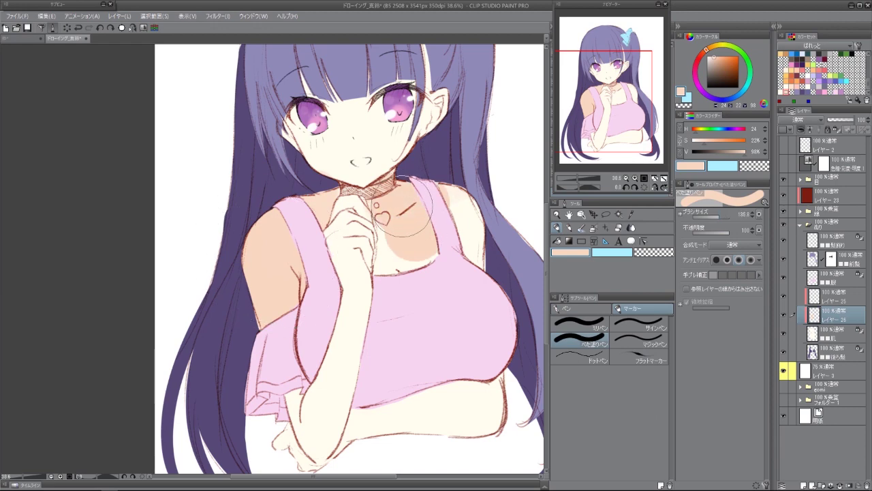
pyautogui.scroll(-3, 447, 242)
pyautogui.moveTo(372, 156)
pyautogui.mouseDown()
pyautogui.moveTo(348, 103)
pyautogui.moveTo(320, 340)
pyautogui.moveTo(477, 320)
pyautogui.mouseUp()
pyautogui.moveTo(353, 128); pyautogui.dragTo(372, 198)
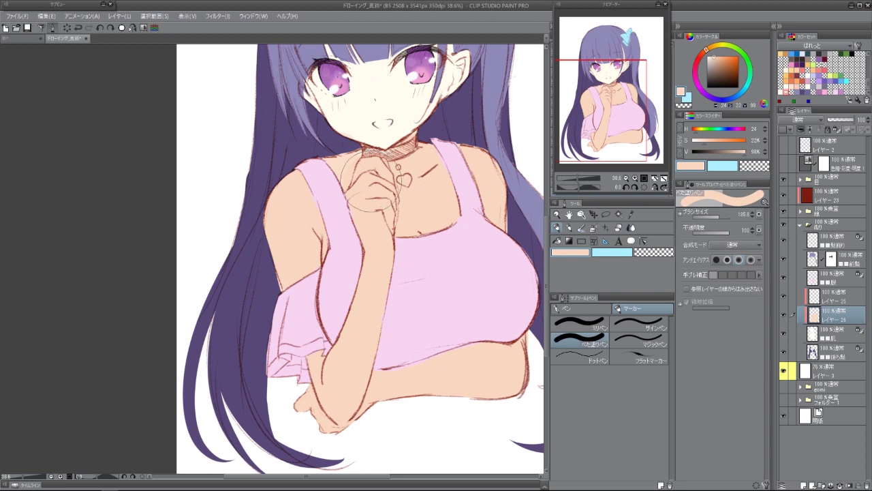
# Lighten the peach on the upper arm, raised forearm, hand and chest with the transparent watercolour brush in transparent colour.
pyautogui.press('b')
pyautogui.press('c')
pyautogui.press(']')
pyautogui.press(']')
pyautogui.moveTo(272, 259)
pyautogui.mouseDown()
pyautogui.moveTo(290, 181)
pyautogui.moveTo(280, 218)
pyautogui.moveTo(285, 197)
pyautogui.moveTo(290, 262)
pyautogui.moveTo(282, 208)
pyautogui.moveTo(294, 252)
pyautogui.mouseUp()
pyautogui.moveTo(374, 170)
pyautogui.mouseDown()
pyautogui.moveTo(385, 276)
pyautogui.moveTo(352, 340)
pyautogui.moveTo(376, 302)
pyautogui.moveTo(374, 331)
pyautogui.moveTo(351, 373)
pyautogui.mouseUp()
pyautogui.moveTo(410, 252)
pyautogui.mouseDown()
pyautogui.moveTo(462, 193)
pyautogui.moveTo(473, 220)
pyautogui.moveTo(456, 197)
pyautogui.mouseUp()
pyautogui.moveTo(273, 259)
pyautogui.mouseDown()
pyautogui.moveTo(409, 259)
pyautogui.moveTo(170, 259)
pyautogui.mouseUp()
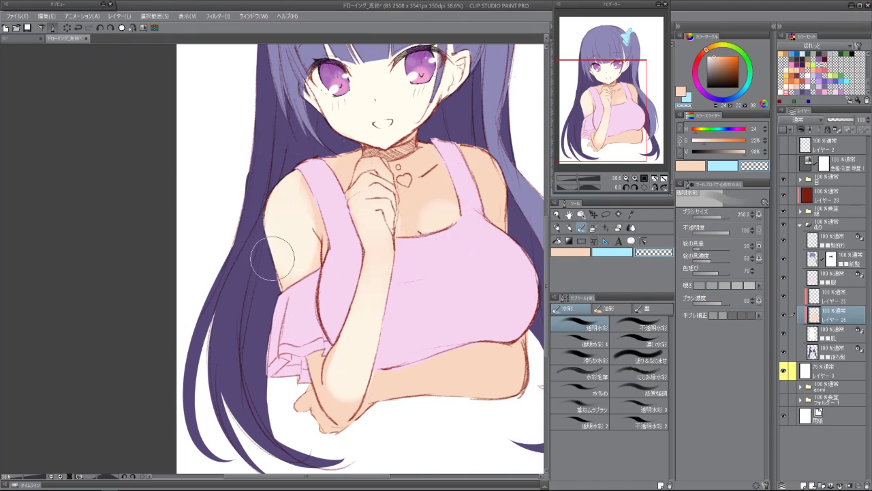
pyautogui.moveTo(272, 259); pyautogui.dragTo(310, 258)
pyautogui.moveTo(448, 227); pyautogui.dragTo(436, 218)
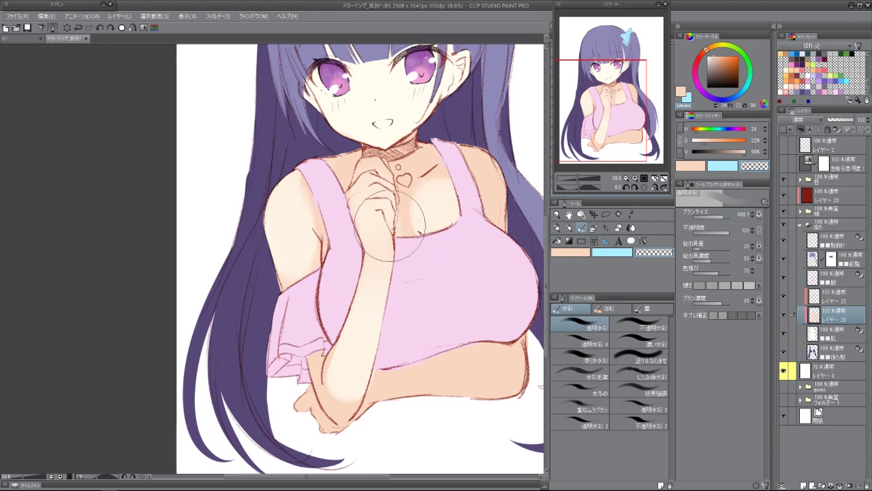
# Mask off the raised hand with a lasso selection and repaint the chest beside it peach with the transparent watercolour brush.
pyautogui.press('m')
pyautogui.scroll(4, 390, 225)
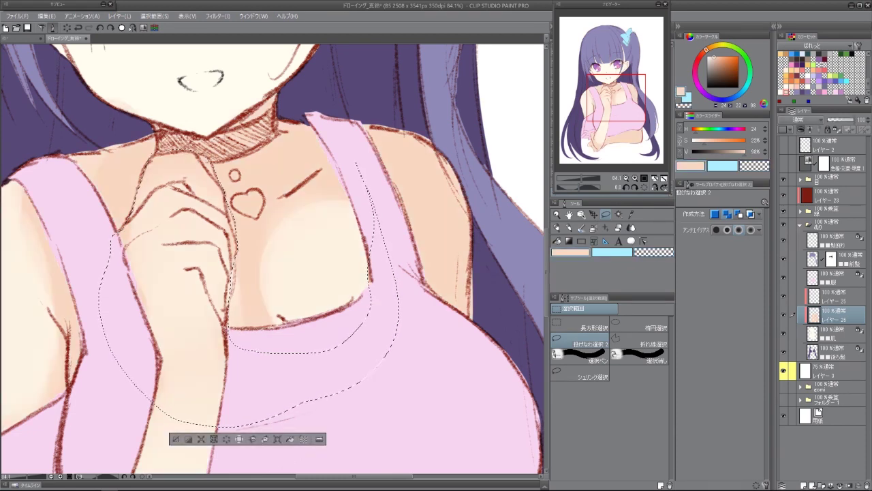
pyautogui.press('b')
pyautogui.keyDown('alt'); pyautogui.click(407, 225); pyautogui.keyUp('alt')
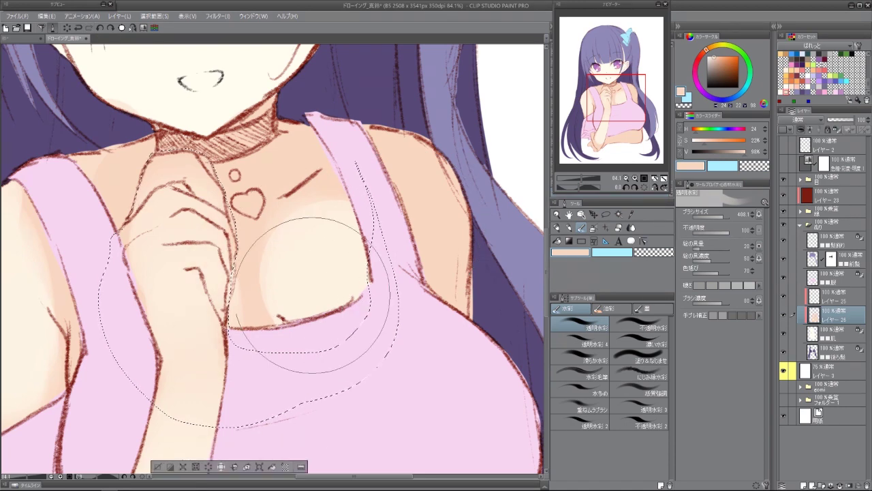
pyautogui.moveTo(225, 310); pyautogui.dragTo(300, 259)
# Lighten the chest and far shoulder in transparent colour, leaving soft peach shading around the cleavage and neck.
pyautogui.keyDown('alt'); pyautogui.click(270, 285); pyautogui.keyUp('alt')
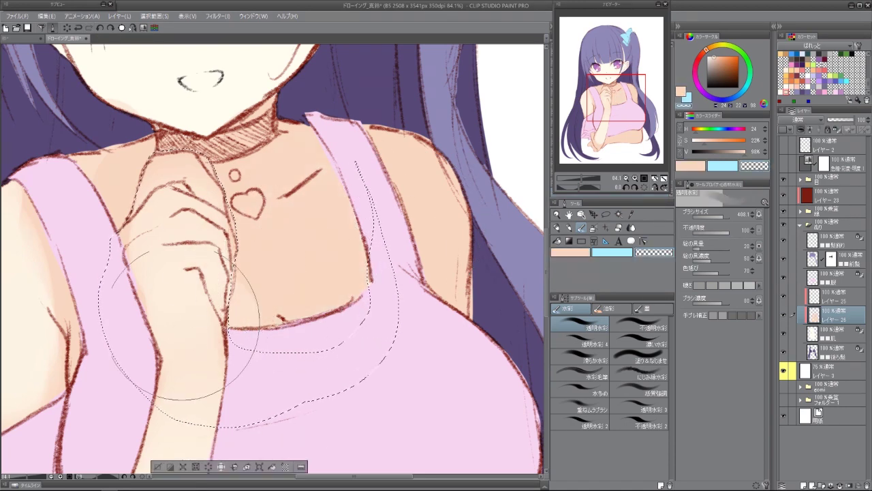
pyautogui.moveTo(320, 273); pyautogui.dragTo(347, 289)
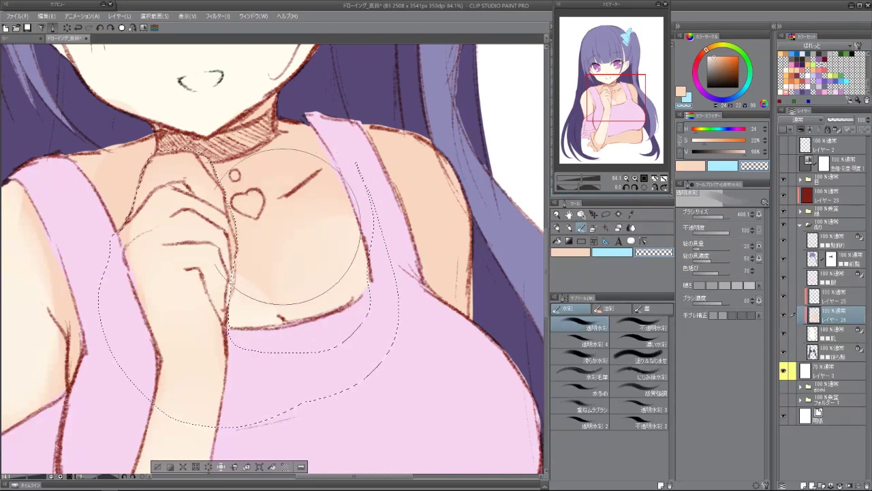
pyautogui.moveTo(325, 206); pyautogui.dragTo(363, 318)
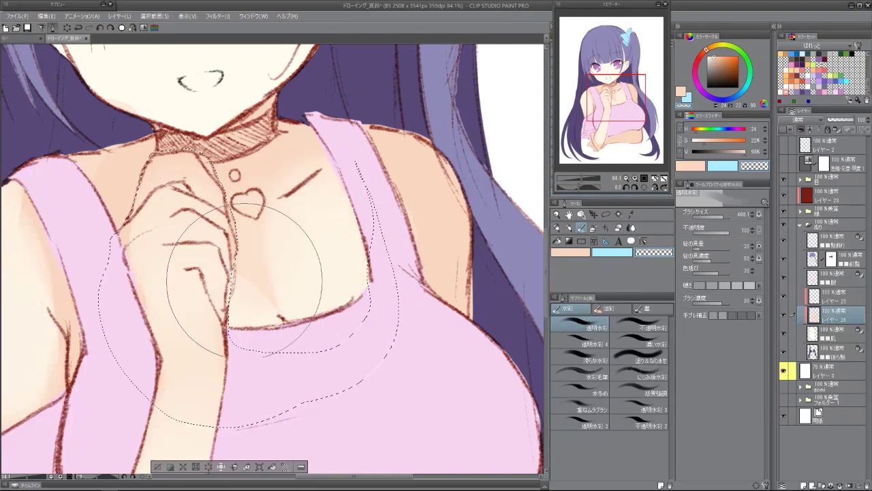
pyautogui.moveTo(243, 261); pyautogui.dragTo(273, 258)
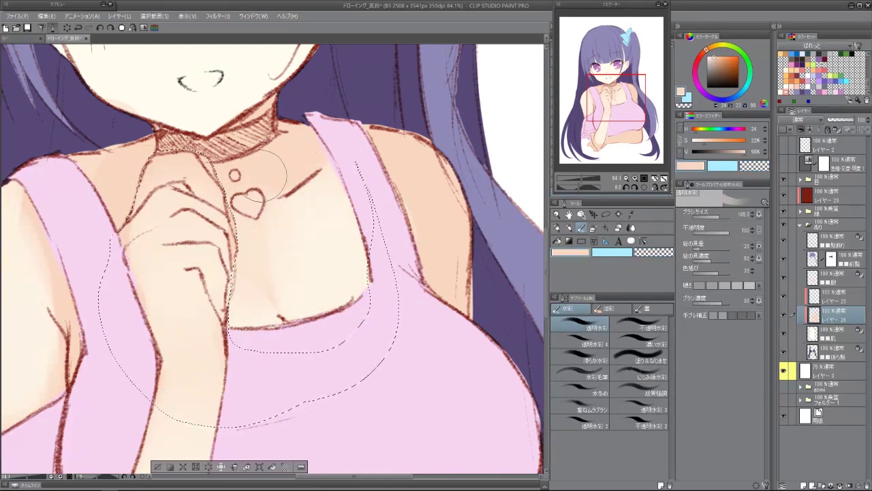
pyautogui.moveTo(477, 107)
pyautogui.mouseDown()
pyautogui.moveTo(453, 133)
pyautogui.moveTo(486, 175)
pyautogui.moveTo(477, 232)
pyautogui.mouseUp()
# Lighten the peach on the forearm beneath the bust in transparent colour, leaving soft shading along its edges.
pyautogui.hotkey('ctrl', '-')
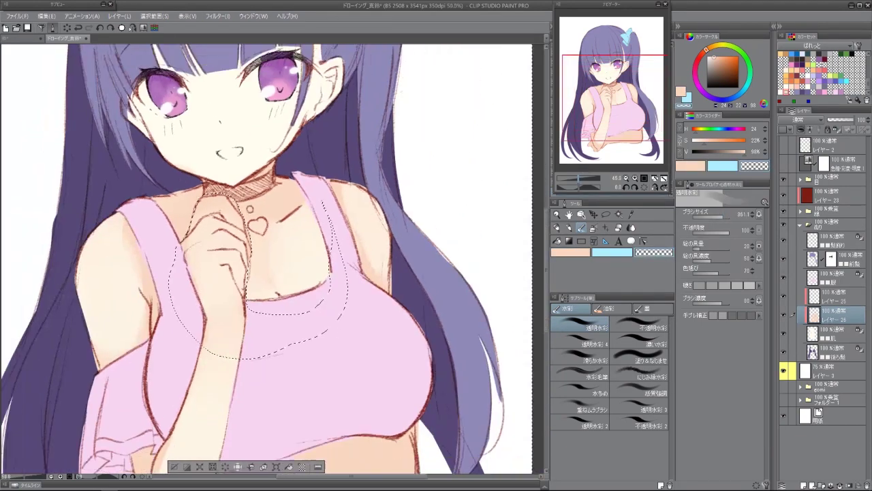
pyautogui.scroll(-5, 470, 293)
pyautogui.moveTo(470, 293); pyautogui.dragTo(331, 311)
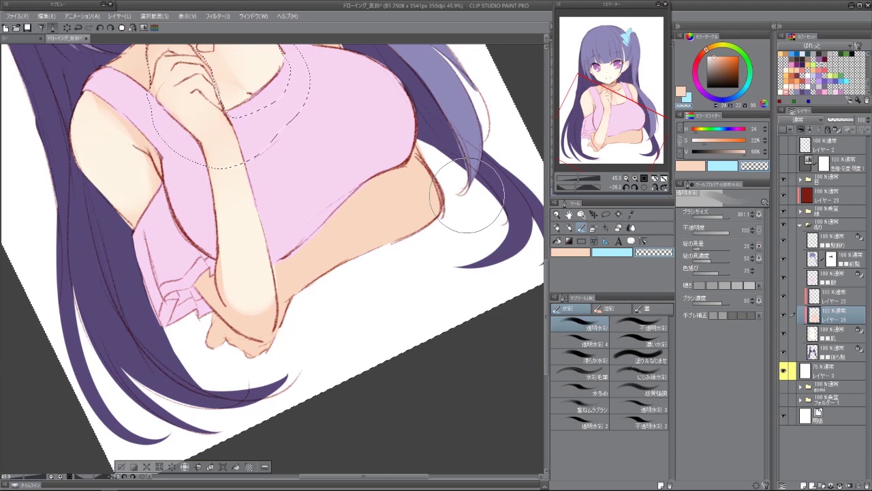
pyautogui.moveTo(416, 204); pyautogui.dragTo(431, 201)
pyautogui.moveTo(355, 235)
pyautogui.mouseDown()
pyautogui.moveTo(334, 269)
pyautogui.moveTo(340, 261)
pyautogui.mouseUp()
pyautogui.hotkey('ctrl', '@')
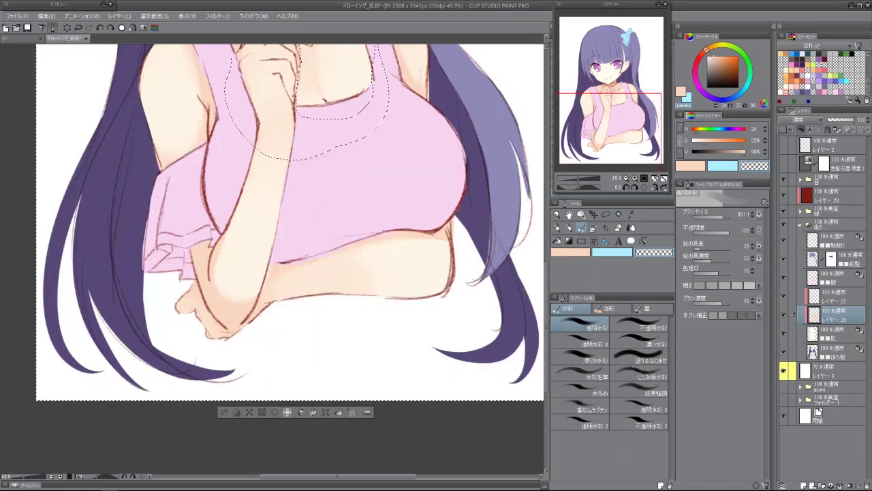
pyautogui.hotkey('ctrl', '-')
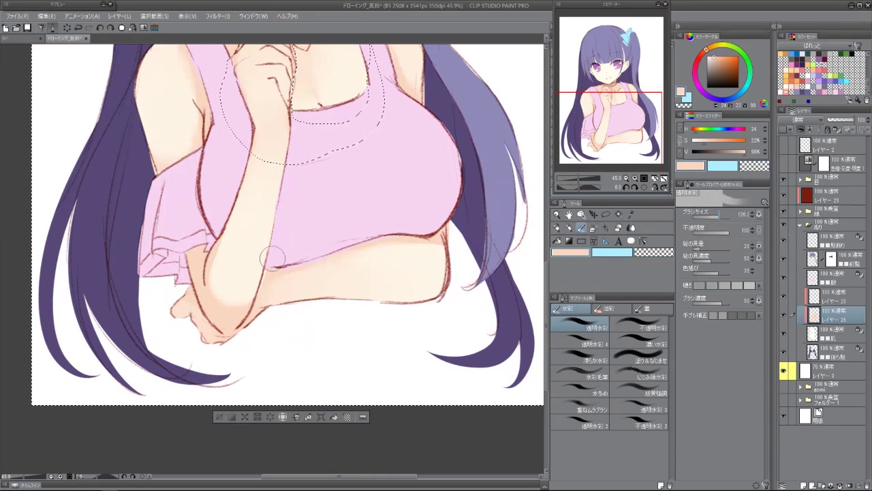
# Clear the selection and add small peach shadows between the fingers of the raised hand with the transparent watercolour brush.
pyautogui.scroll(4, 291, 256)
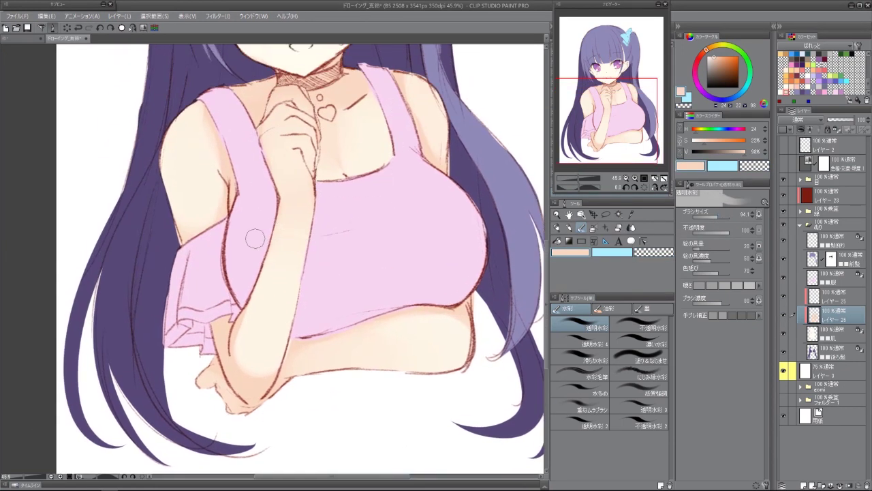
pyautogui.scroll(2, 290, 248)
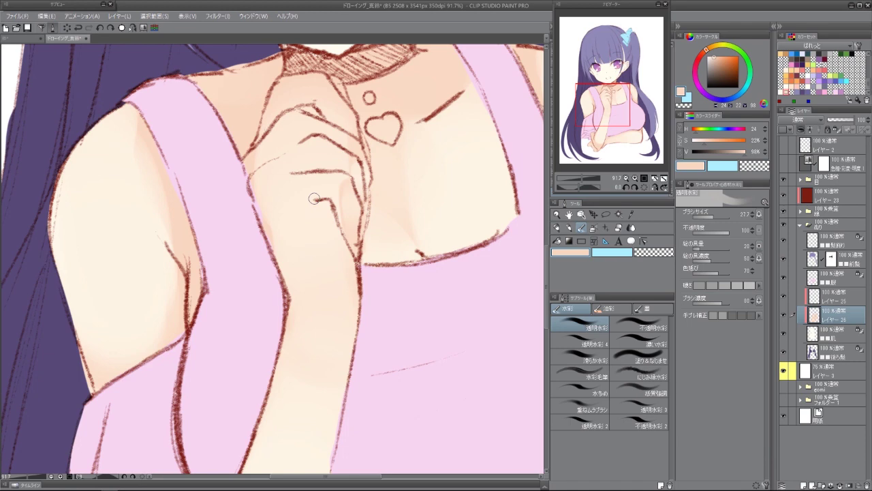
pyautogui.scroll(-4, 273, 259)
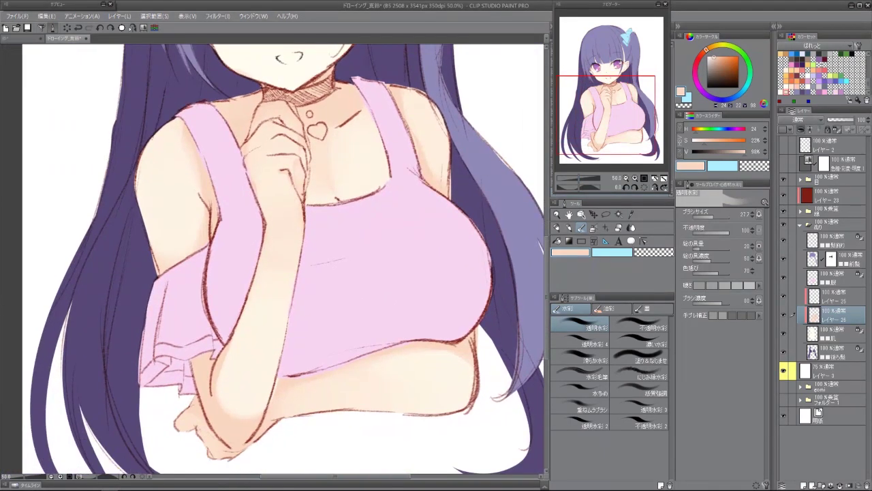
# Paint soft peach shading along the side of the face and across the forehead beneath the bangs with the transparent watercolour brush.
pyautogui.moveTo(266, 156); pyautogui.dragTo(272, 258)
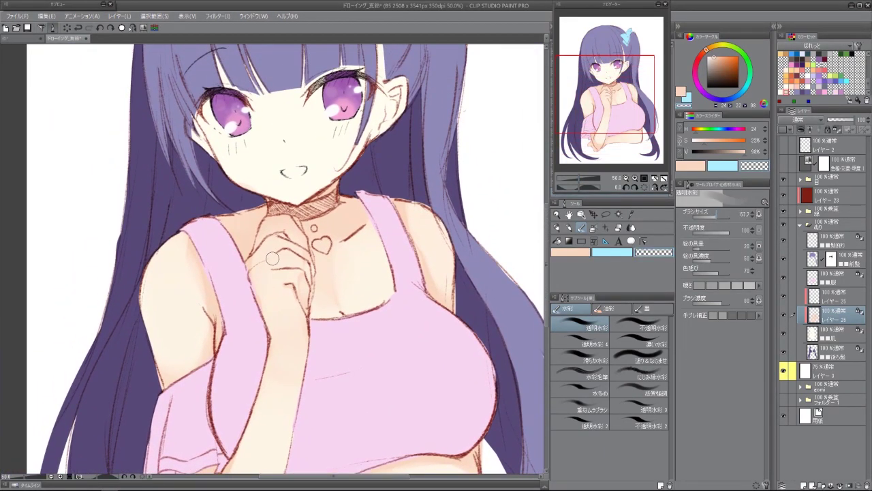
pyautogui.moveTo(496, 137); pyautogui.dragTo(486, 205)
pyautogui.scroll(4, 166, 240)
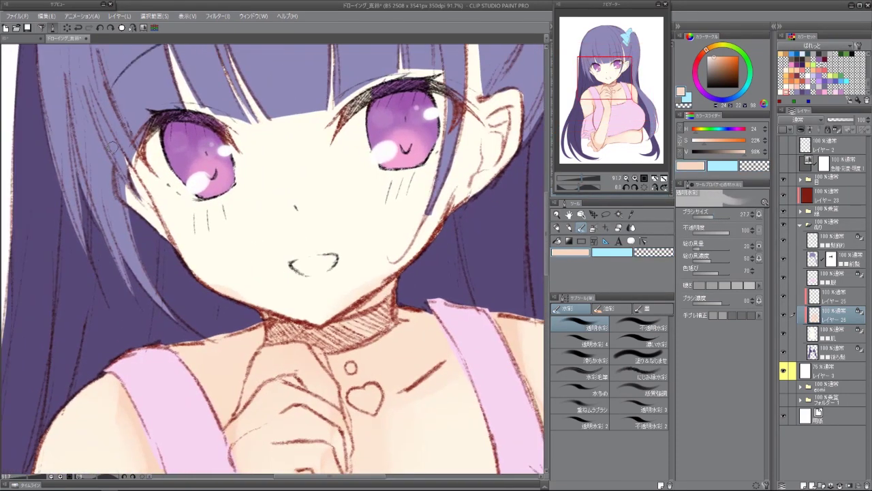
pyautogui.moveTo(201, 172)
pyautogui.mouseDown()
pyautogui.moveTo(189, 211)
pyautogui.moveTo(252, 273)
pyautogui.moveTo(157, 155)
pyautogui.mouseUp()
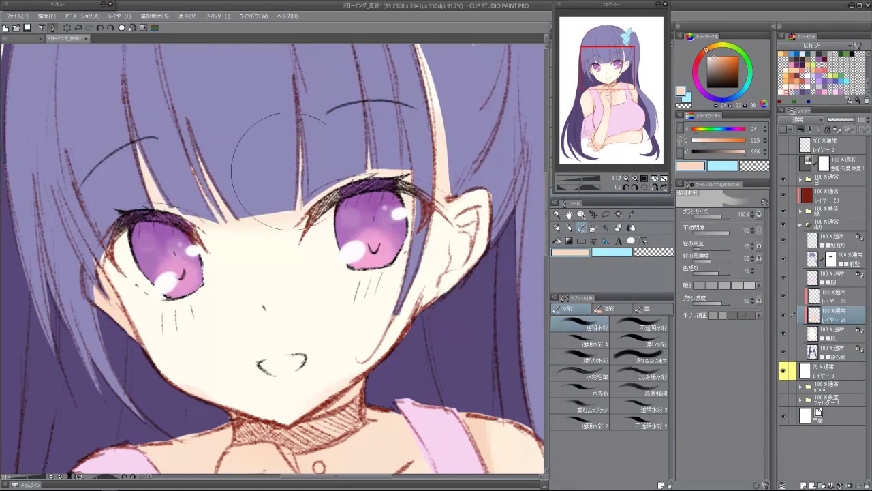
pyautogui.moveTo(477, 75)
pyautogui.mouseDown()
pyautogui.moveTo(463, 102)
pyautogui.moveTo(392, 136)
pyautogui.mouseUp()
pyautogui.moveTo(331, 109); pyautogui.dragTo(299, 112)
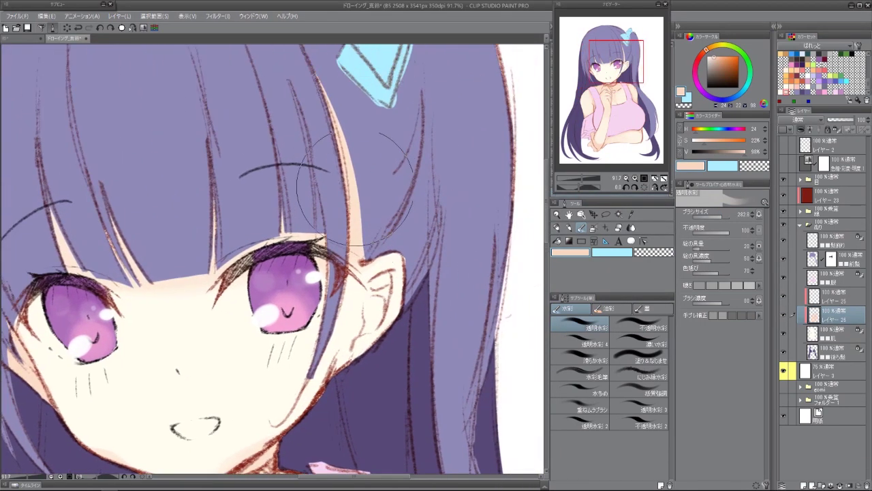
# Shade the inside of the ear with peach and soften the shading beside it in transparent colour.
pyautogui.moveTo(375, 307); pyautogui.dragTo(361, 340)
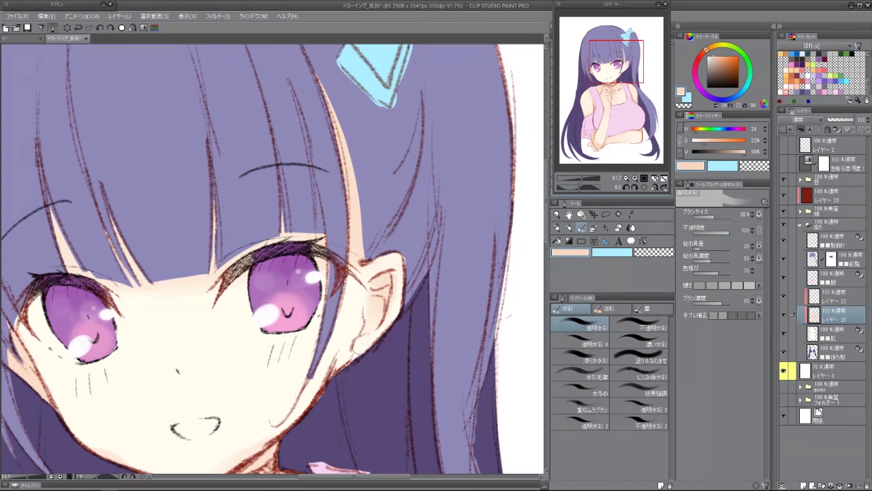
pyautogui.moveTo(374, 312); pyautogui.dragTo(357, 348)
pyautogui.press('c')
pyautogui.moveTo(344, 282); pyautogui.dragTo(339, 320)
pyautogui.moveTo(298, 356); pyautogui.dragTo(293, 201)
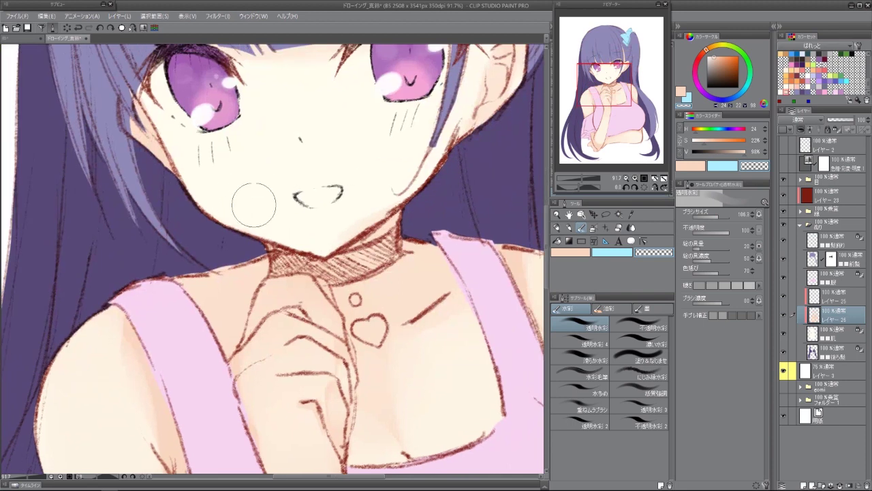
# Paint a small peach spot on the nose with a smaller brush and add a white G-pen highlight on the highlight layer.
pyautogui.press('[')
pyautogui.press('[')
pyautogui.press('[')
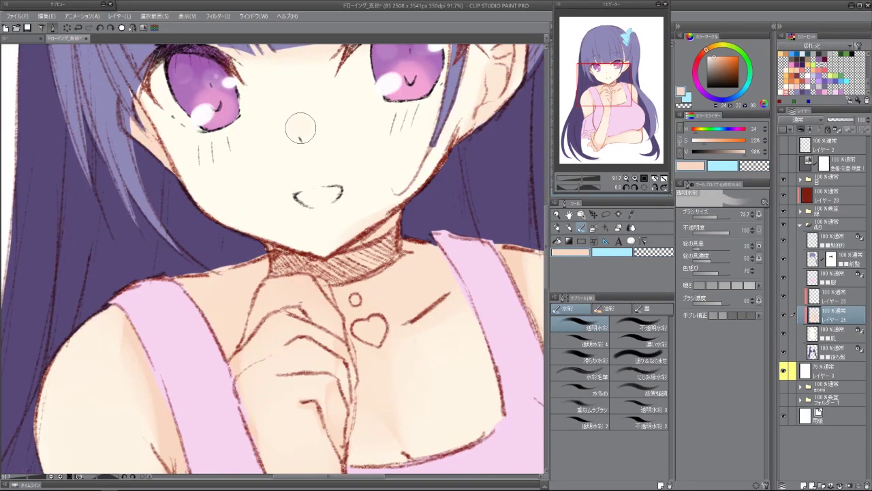
pyautogui.moveTo(301, 121); pyautogui.dragTo(302, 158)
pyautogui.hotkey('alt', ']')
pyautogui.press('p')
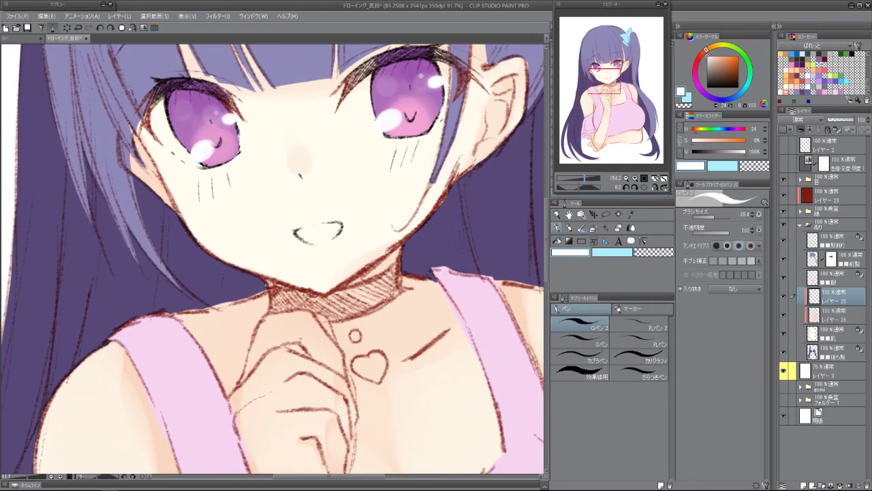
pyautogui.scroll(2, 266, 174)
pyautogui.hotkey('ctrl', 'alt', '0')
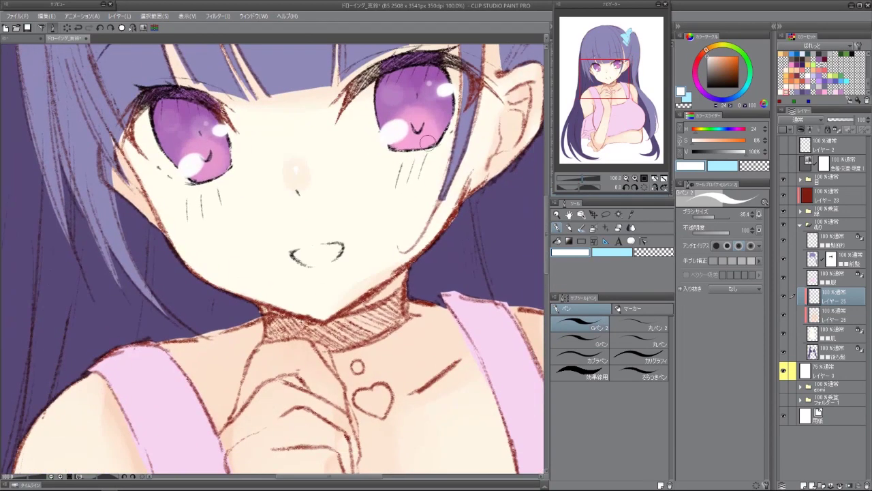
# Add a multiply layer below the highlight layer and paint a round peach blush spot on each cheek with the flat-fill marker.
pyautogui.hotkey('ctrl', 'shift', 'n')
pyautogui.keyDown('alt'); pyautogui.click(273, 257); pyautogui.keyUp('alt')
pyautogui.press('.')
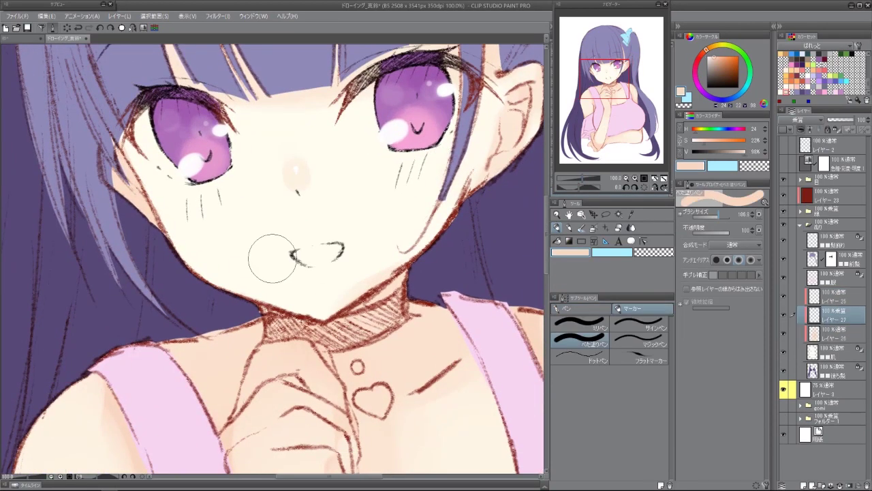
pyautogui.moveTo(417, 172); pyautogui.dragTo(418, 175)
pyautogui.moveTo(197, 214); pyautogui.dragTo(203, 212)
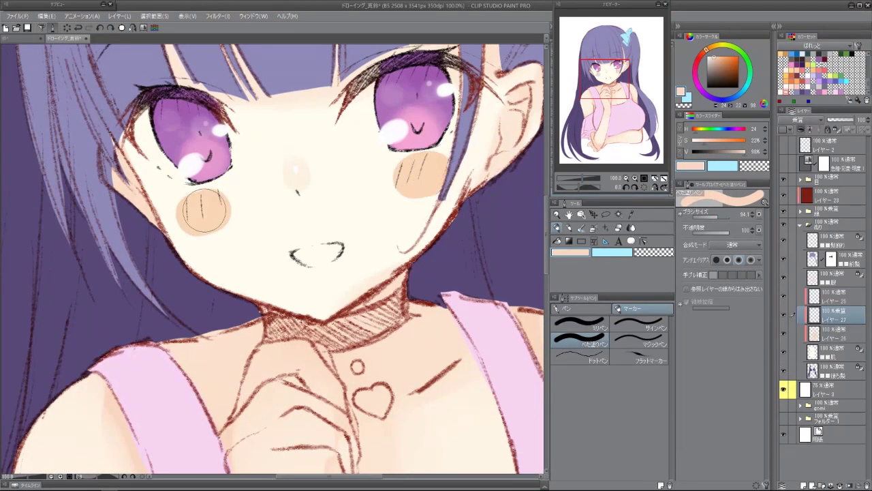
# Gaussian-blur the blush and shift it pinker with hue -22, saturation 2 and luminosity 31.
pyautogui.hotkey('ctrl', 'shift', 'b')
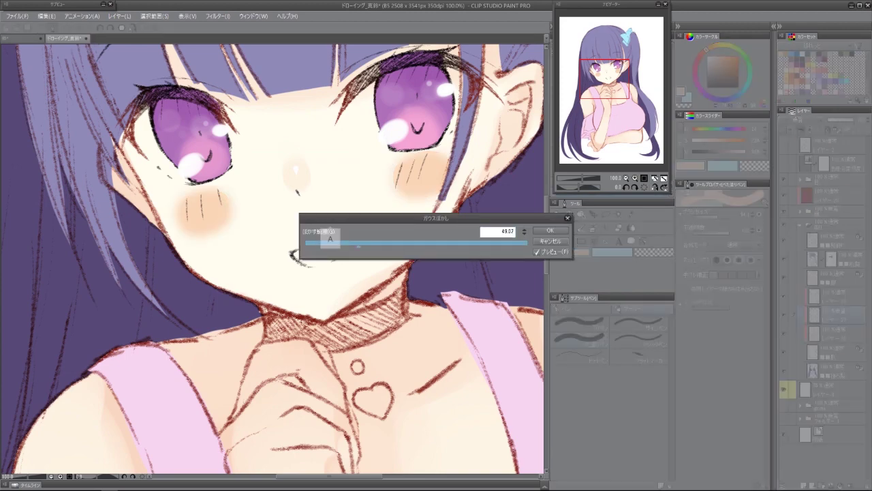
pyautogui.press('Return')
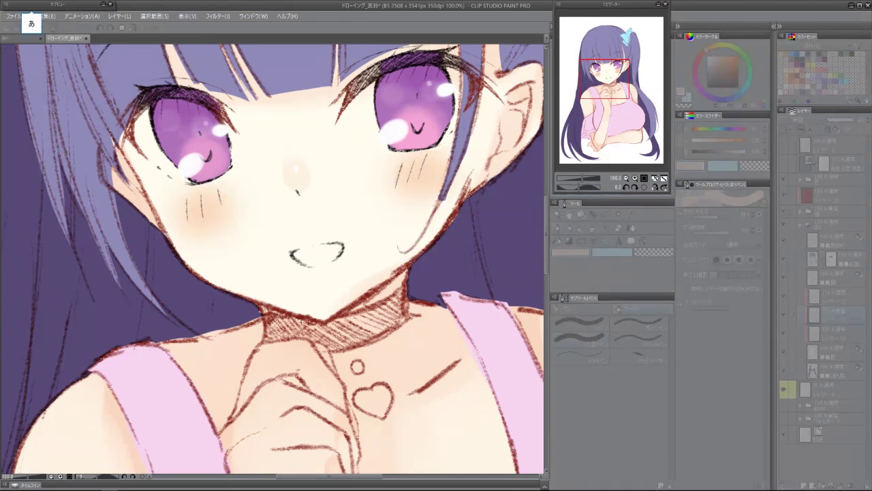
pyautogui.hotkey('ctrl', '-')
pyautogui.hotkey('ctrl', 'u')
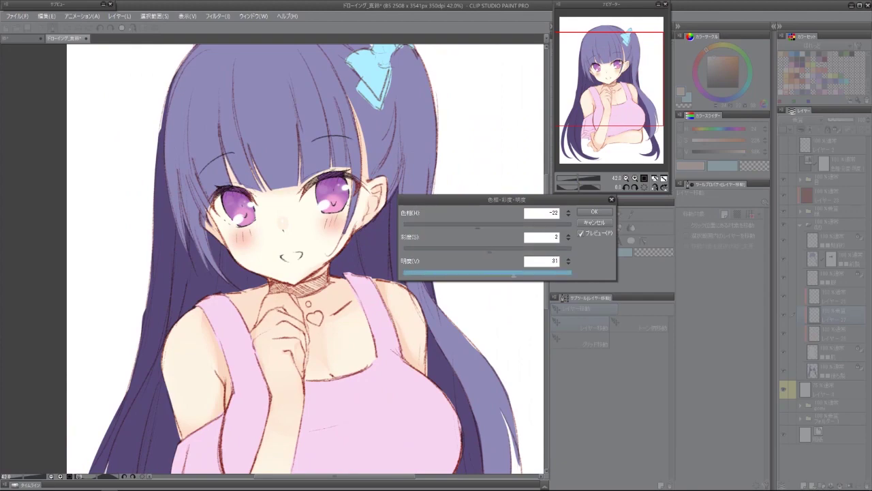
pyautogui.press('Return')
# Add small white G-pen highlights on the cheek, shoulder, arms and chest on the skin highlight layer.
pyautogui.hotkey('ctrl', 'alt', '0')
pyautogui.press('p')
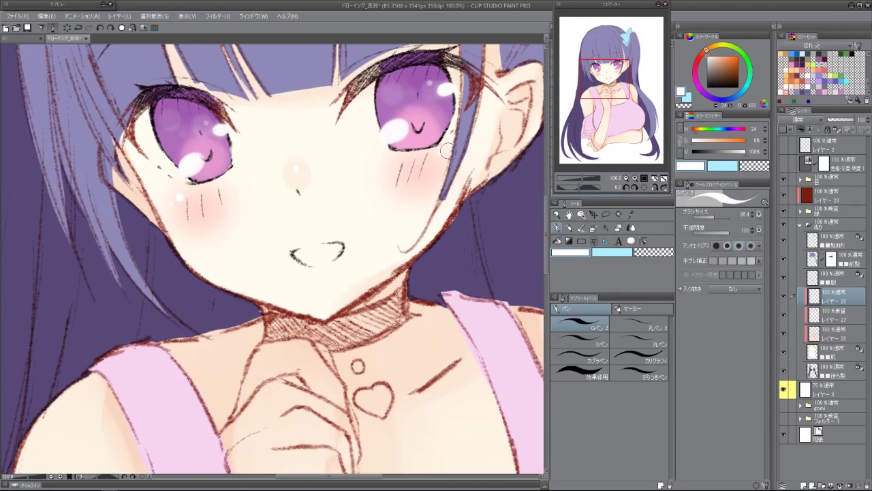
pyautogui.scroll(-5, 447, 152)
pyautogui.moveTo(47, 156)
pyautogui.mouseDown()
pyautogui.moveTo(95, 198)
pyautogui.moveTo(173, 89)
pyautogui.mouseUp()
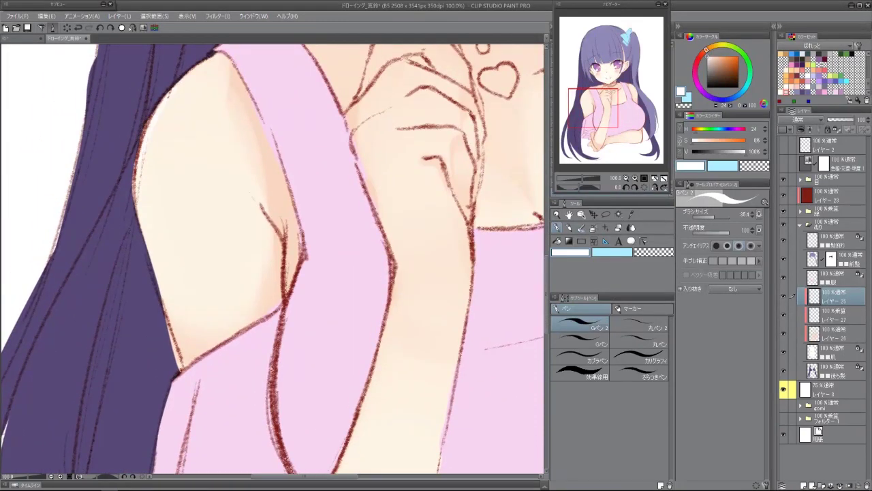
pyautogui.moveTo(538, 171); pyautogui.dragTo(371, 225)
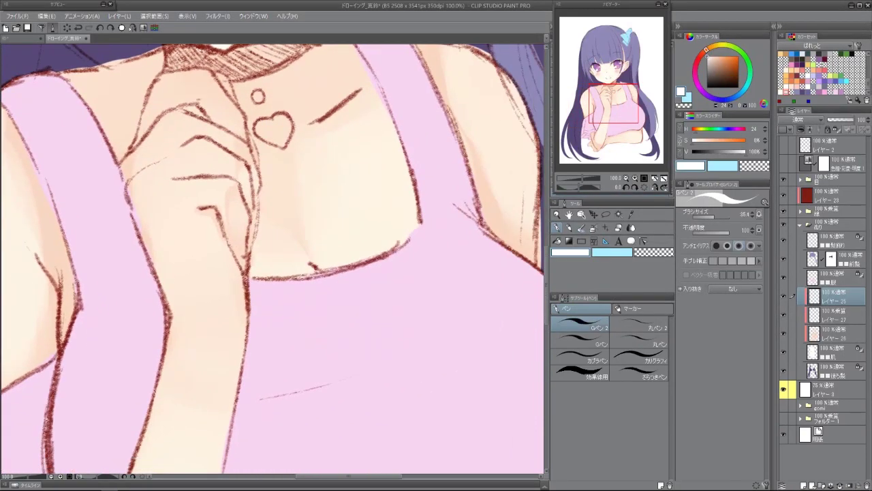
pyautogui.moveTo(286, 259); pyautogui.dragTo(91, 249)
pyautogui.hotkey('ctrl', '0')
pyautogui.scroll(5, 272, 259)
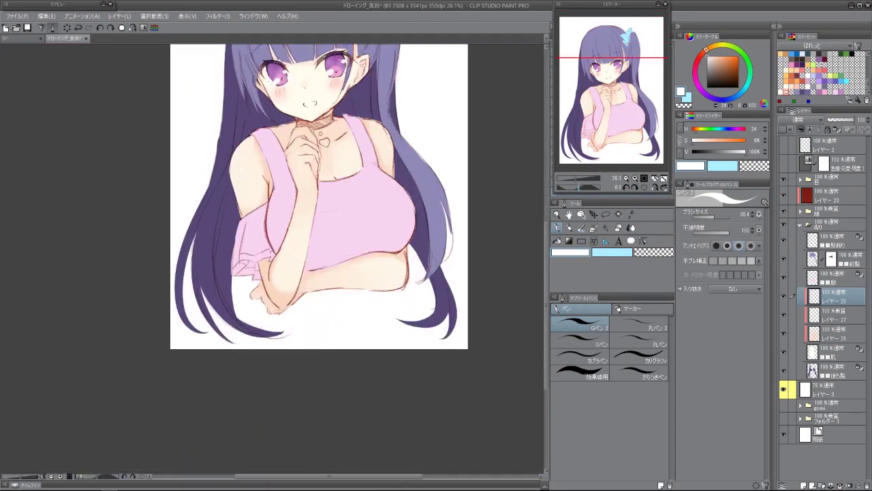
pyautogui.moveTo(272, 340)
pyautogui.mouseDown()
pyautogui.moveTo(307, 102)
pyautogui.moveTo(327, 354)
pyautogui.moveTo(347, 337)
pyautogui.mouseUp()
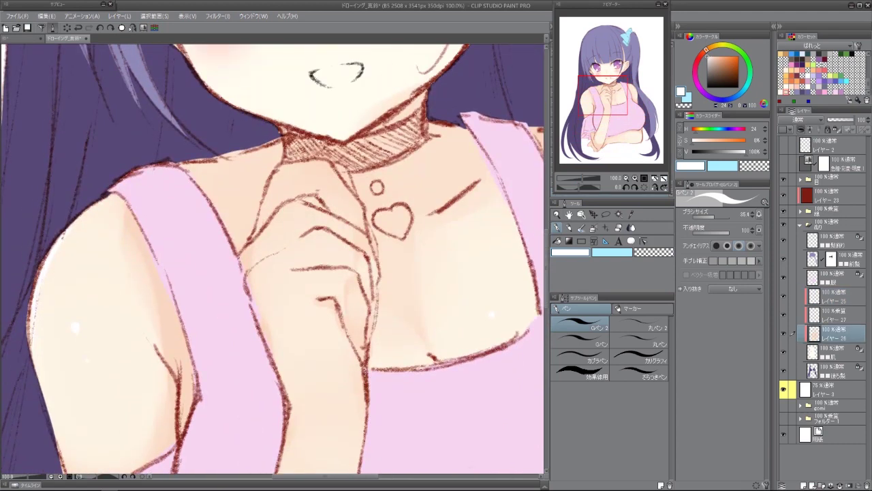
# Lighten the raised hand, forearm and elbow on the skin shading layer with the watercolour brush in transparent colour.
pyautogui.press('b')
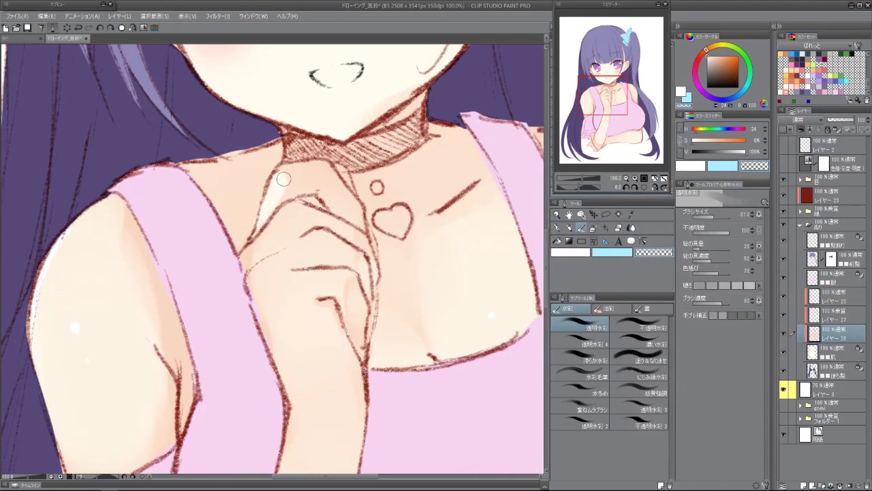
pyautogui.moveTo(281, 231)
pyautogui.mouseDown()
pyautogui.moveTo(270, 262)
pyautogui.moveTo(292, 253)
pyautogui.mouseUp()
pyautogui.scroll(-3, 288, 286)
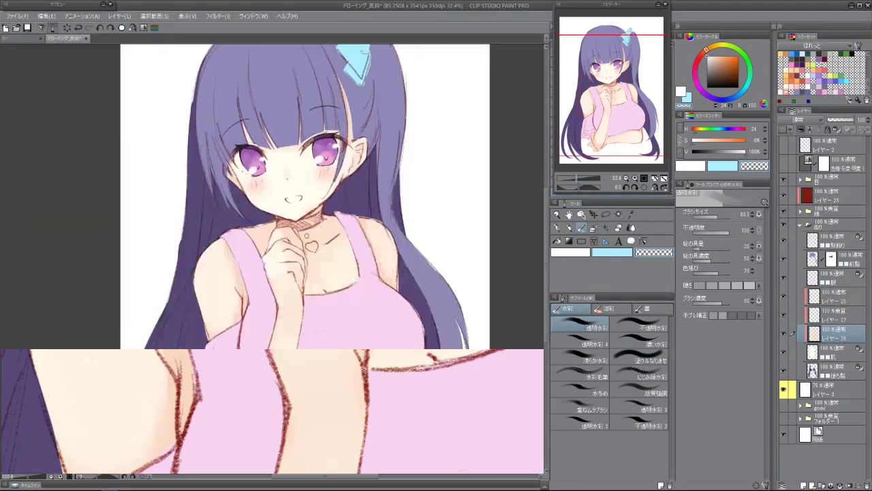
pyautogui.scroll(2, 346, 132)
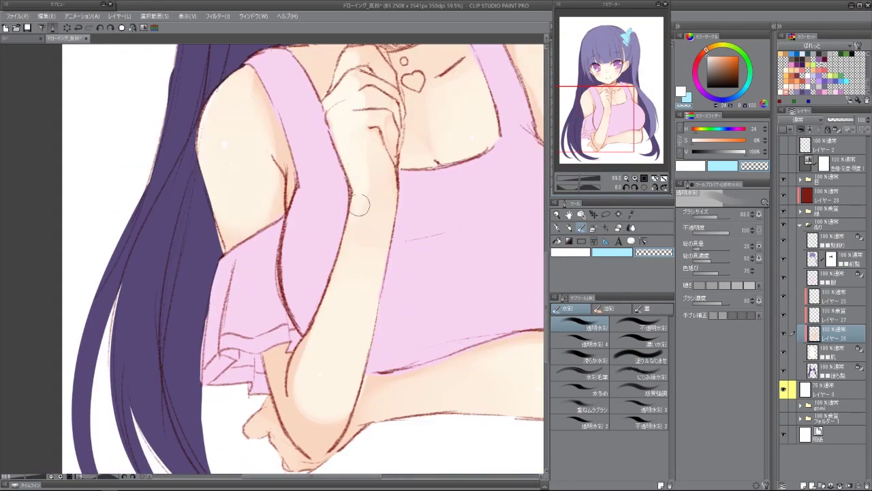
pyautogui.moveTo(276, 380); pyautogui.dragTo(300, 273)
pyautogui.press(']')
pyautogui.press(']')
pyautogui.press(']')
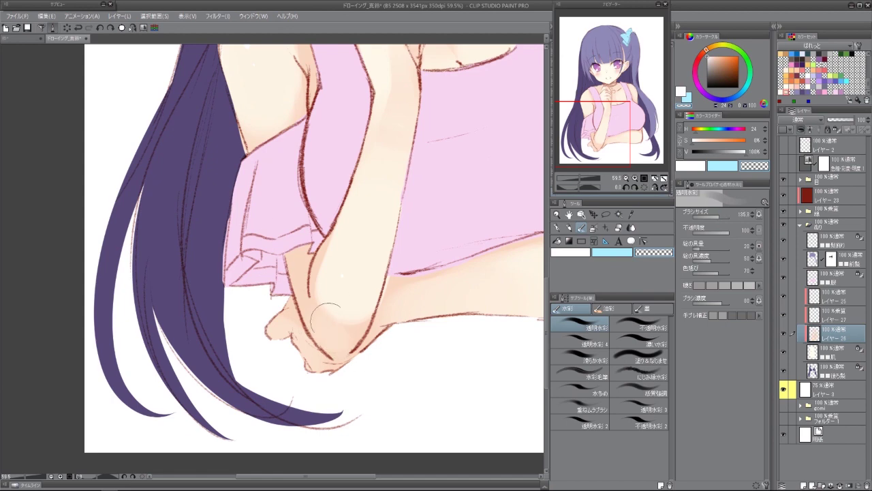
pyautogui.moveTo(303, 228); pyautogui.dragTo(187, 443)
pyautogui.moveTo(475, 327); pyautogui.dragTo(491, 470)
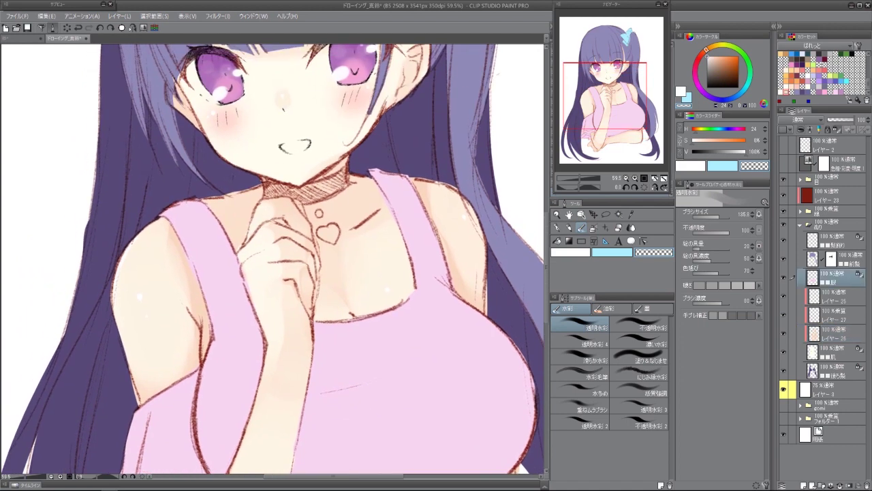
# Add two clipped layers above the clothing layer and paint purple shading on the upper shoulder straps with the transparent watercolour brush.
pyautogui.hotkey('ctrl', '0')
pyautogui.hotkey('ctrl', 'shift', 'n')
pyautogui.hotkey('ctrl', 'shift', 'n')
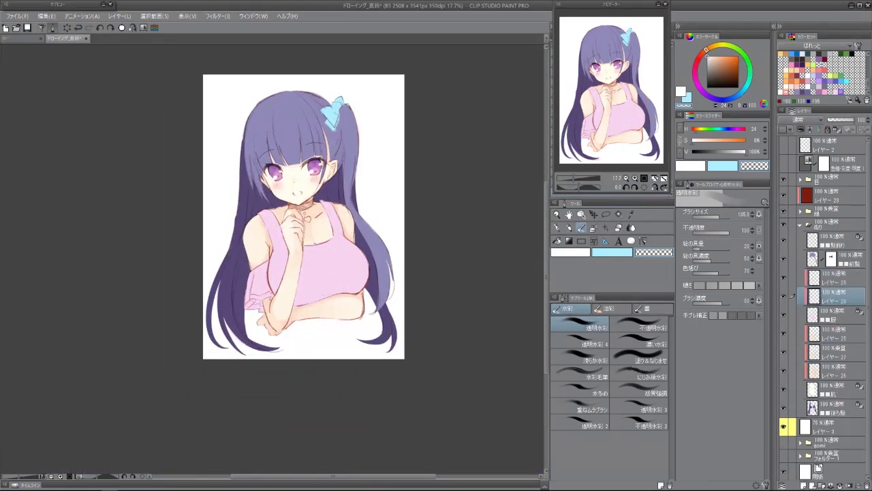
pyautogui.scroll(3, 303, 259)
pyautogui.moveTo(303, 229)
pyautogui.mouseDown()
pyautogui.moveTo(274, 274)
pyautogui.moveTo(245, 294)
pyautogui.mouseUp()
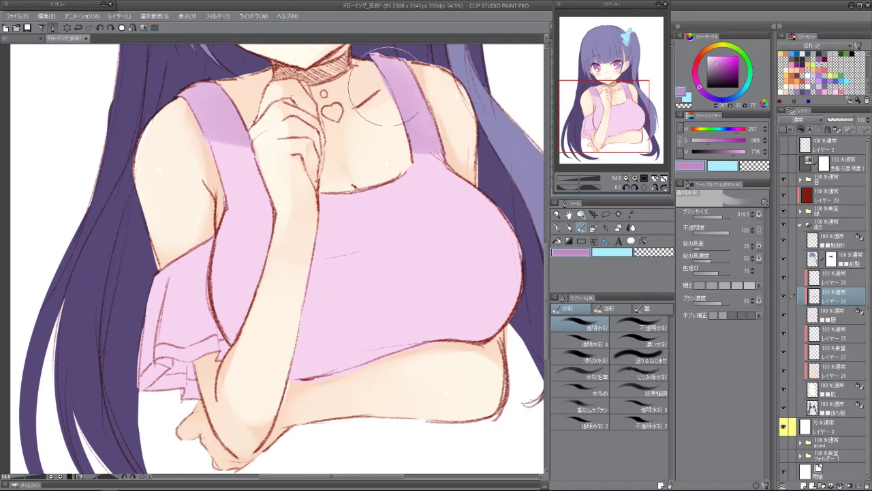
pyautogui.moveTo(470, 112); pyautogui.dragTo(461, 88)
# Shade the underside of the bust and the loose sleeve in purple and soften the shading with a large brush.
pyautogui.moveTo(477, 307)
pyautogui.mouseDown()
pyautogui.moveTo(508, 310)
pyautogui.moveTo(470, 279)
pyautogui.moveTo(359, 331)
pyautogui.moveTo(253, 321)
pyautogui.moveTo(347, 330)
pyautogui.moveTo(436, 286)
pyautogui.moveTo(253, 296)
pyautogui.moveTo(443, 282)
pyautogui.moveTo(504, 223)
pyautogui.moveTo(418, 253)
pyautogui.moveTo(153, 228)
pyautogui.moveTo(300, 307)
pyautogui.moveTo(287, 196)
pyautogui.moveTo(290, 204)
pyautogui.moveTo(331, 207)
pyautogui.moveTo(307, 201)
pyautogui.moveTo(350, 191)
pyautogui.moveTo(282, 263)
pyautogui.moveTo(429, 176)
pyautogui.moveTo(450, 95)
pyautogui.moveTo(243, 66)
pyautogui.mouseUp()
pyautogui.scroll(-3, 245, 75)
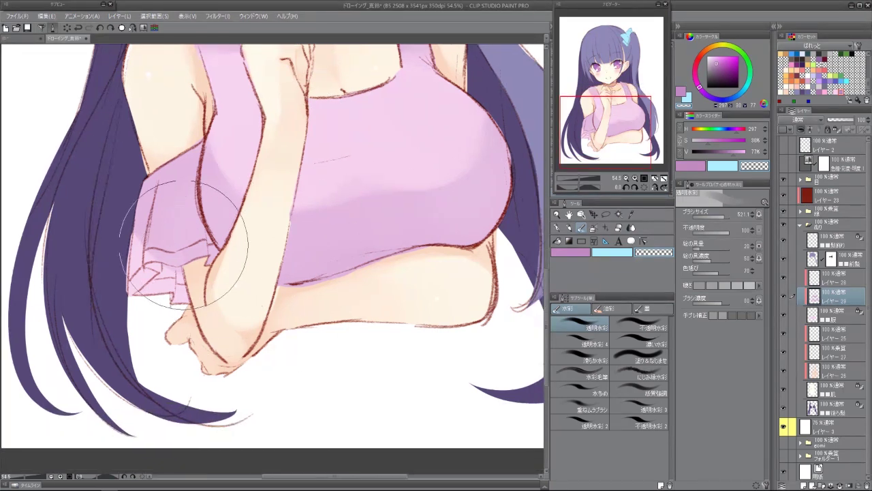
pyautogui.moveTo(190, 252)
pyautogui.mouseDown()
pyautogui.moveTo(277, 273)
pyautogui.moveTo(370, 257)
pyautogui.moveTo(263, 292)
pyautogui.moveTo(485, 232)
pyautogui.moveTo(391, 257)
pyautogui.mouseUp()
pyautogui.scroll(-2, 467, 214)
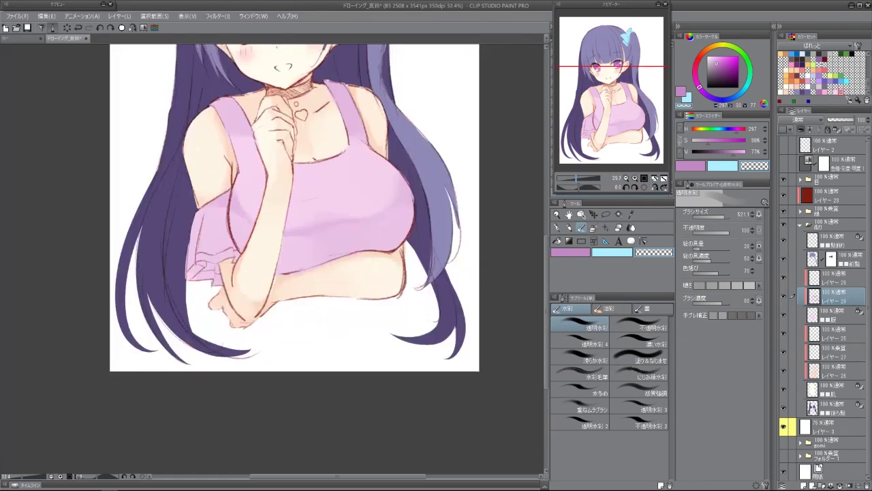
# Lighten the purple on the sleeve and its ruffle with a smaller watercolour brush in transparent colour.
pyautogui.scroll(5, 467, 214)
pyautogui.press('[')
pyautogui.press('[')
pyautogui.press('[')
pyautogui.press('[')
pyautogui.moveTo(257, 273); pyautogui.dragTo(221, 344)
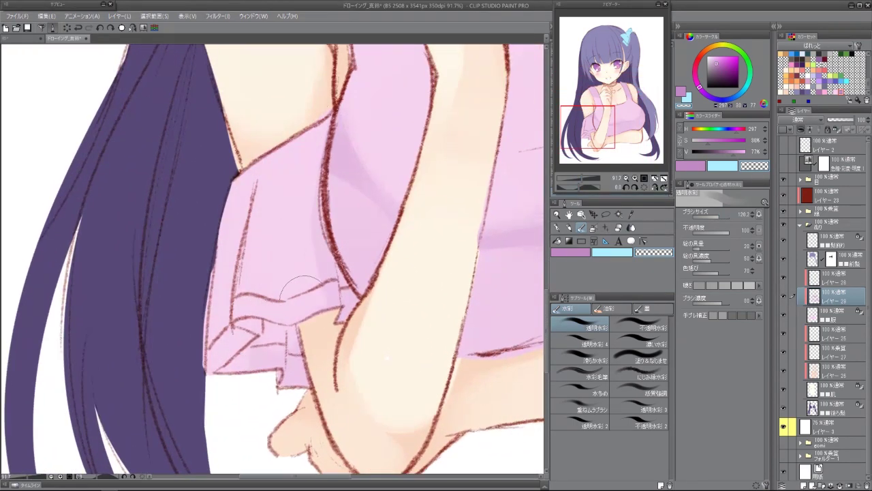
# Paint purple shadows inside the sleeve ruffle and along the sleeve's upper edge and folds.
pyautogui.press(']')
pyautogui.moveTo(263, 291); pyautogui.dragTo(272, 259)
pyautogui.moveTo(265, 294)
pyautogui.mouseDown()
pyautogui.moveTo(246, 329)
pyautogui.moveTo(284, 335)
pyautogui.mouseUp()
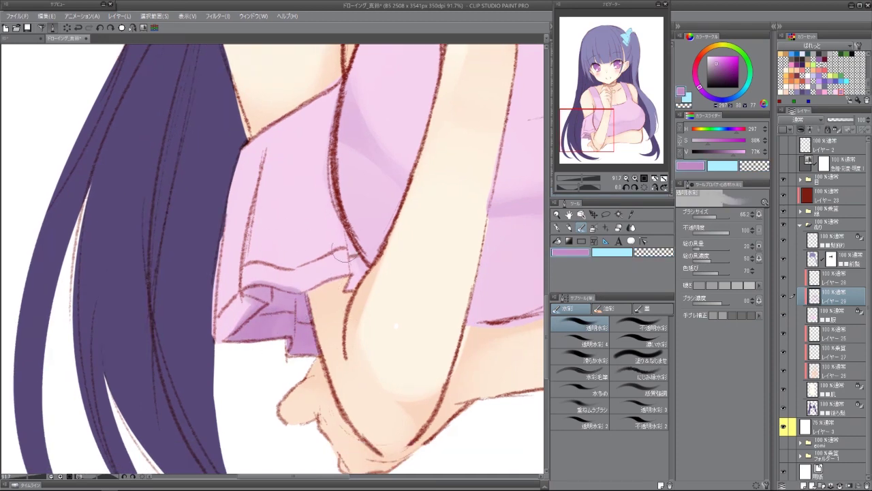
pyautogui.moveTo(320, 95); pyautogui.dragTo(328, 153)
pyautogui.moveTo(263, 153); pyautogui.dragTo(250, 241)
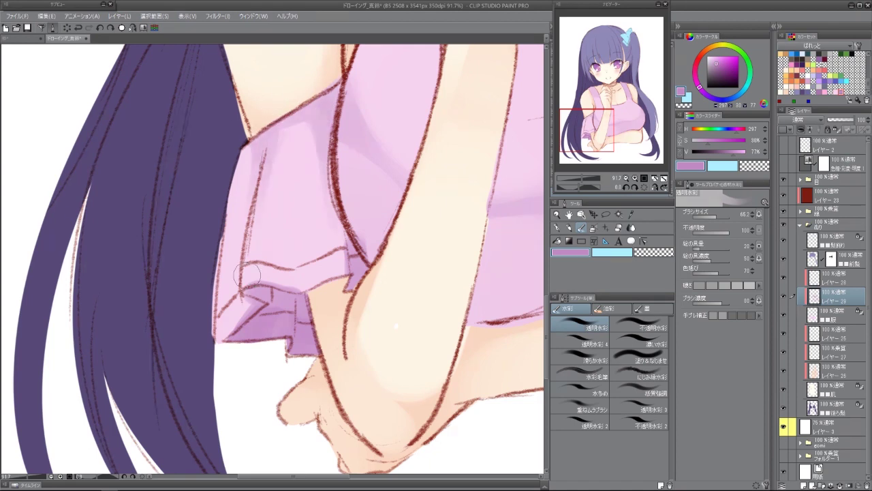
# Add a layer above the clothing shading and paint the sleeve's ruffled trim white.
pyautogui.hotkey('ctrl', 'shift', 'n')
pyautogui.moveTo(250, 273); pyautogui.dragTo(341, 262)
pyautogui.moveTo(241, 308)
pyautogui.mouseDown()
pyautogui.moveTo(261, 292)
pyautogui.moveTo(250, 303)
pyautogui.moveTo(253, 323)
pyautogui.moveTo(279, 322)
pyautogui.moveTo(249, 334)
pyautogui.moveTo(302, 339)
pyautogui.mouseUp()
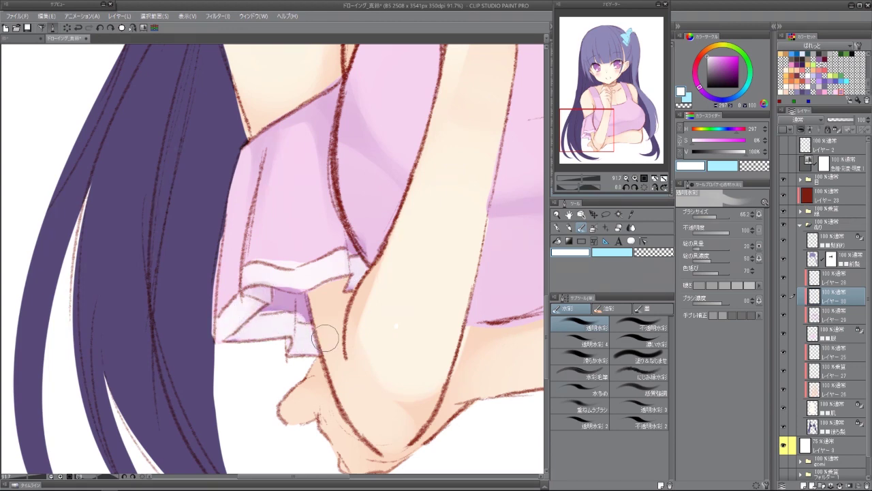
# Sample the sleeve's light purple shading and paint shadows on the white ruffled trim.
pyautogui.keyDown('alt'); pyautogui.click(327, 117); pyautogui.keyUp('alt')
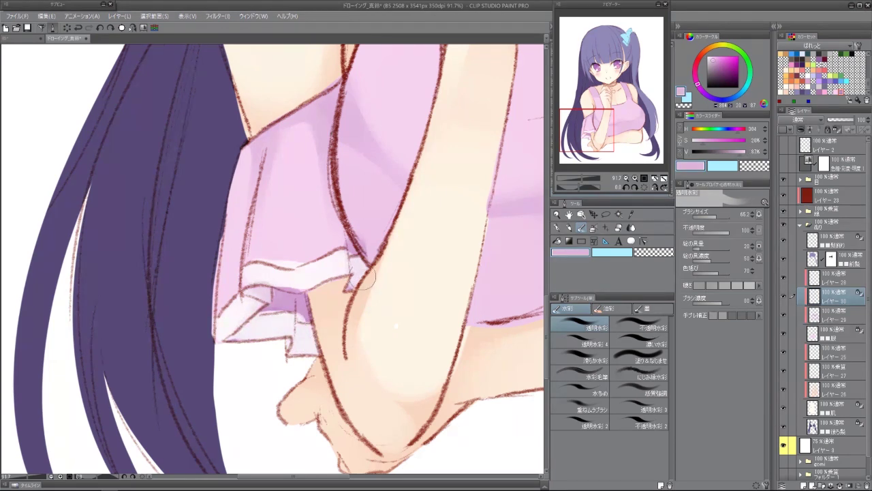
pyautogui.moveTo(244, 345); pyautogui.dragTo(302, 344)
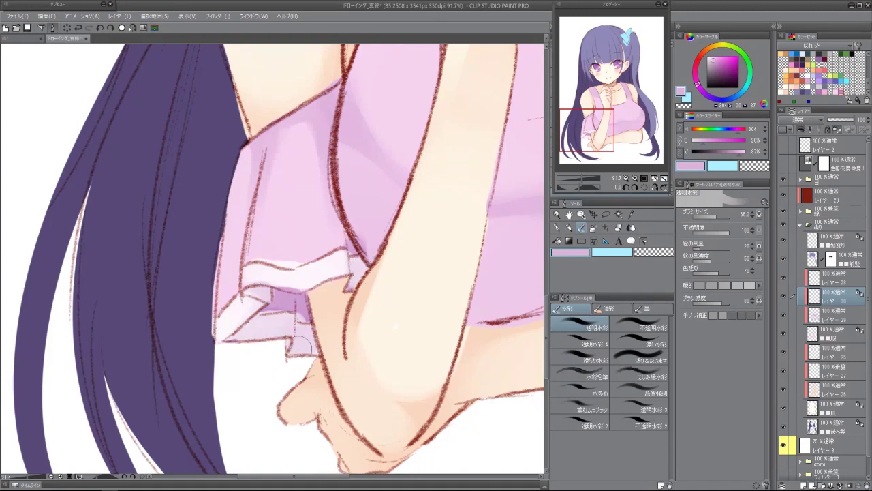
pyautogui.scroll(-4, 276, 317)
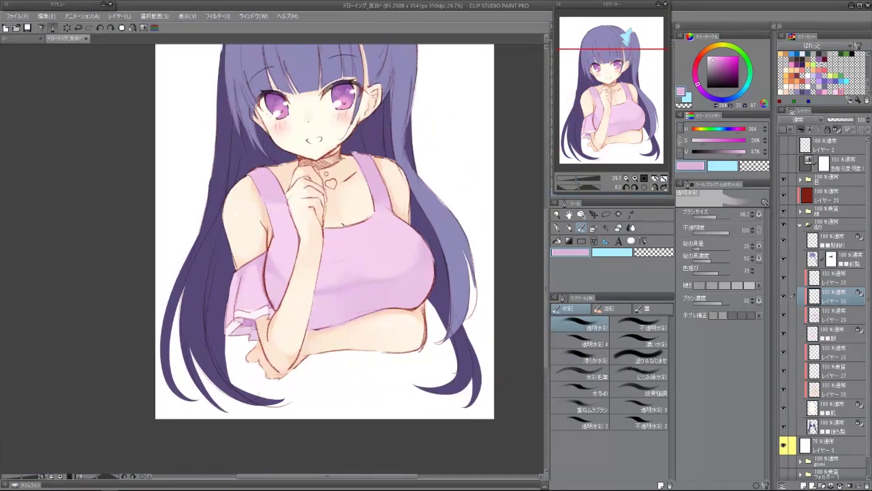
# Paint a light purple shadow on the top beside the raised forearm with a larger transparent watercolour brush, undoing the excess stroke.
pyautogui.scroll(2, 320, 303)
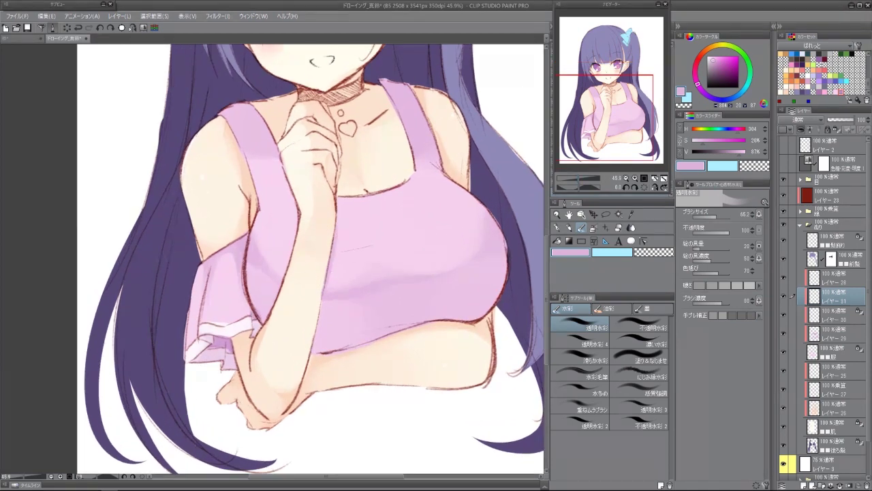
pyautogui.moveTo(325, 187)
pyautogui.mouseDown()
pyautogui.moveTo(330, 221)
pyautogui.moveTo(307, 334)
pyautogui.mouseUp()
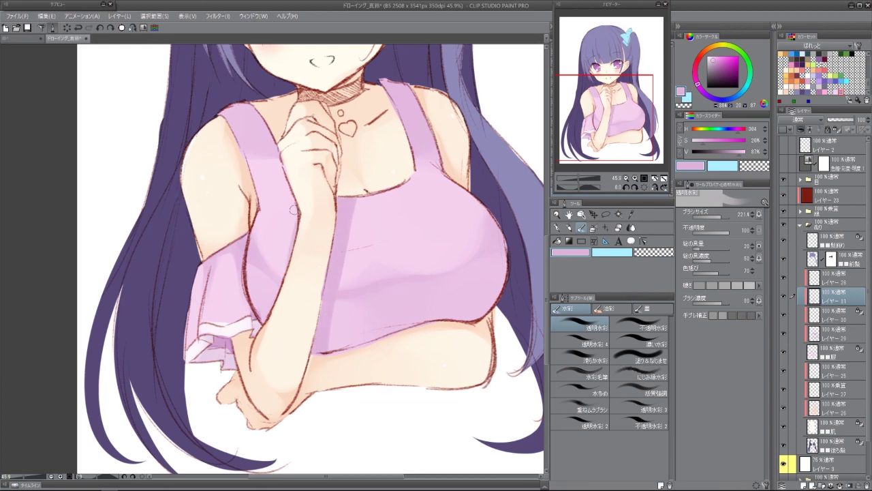
pyautogui.moveTo(392, 194)
pyautogui.mouseDown()
pyautogui.moveTo(370, 233)
pyautogui.moveTo(389, 211)
pyautogui.mouseUp()
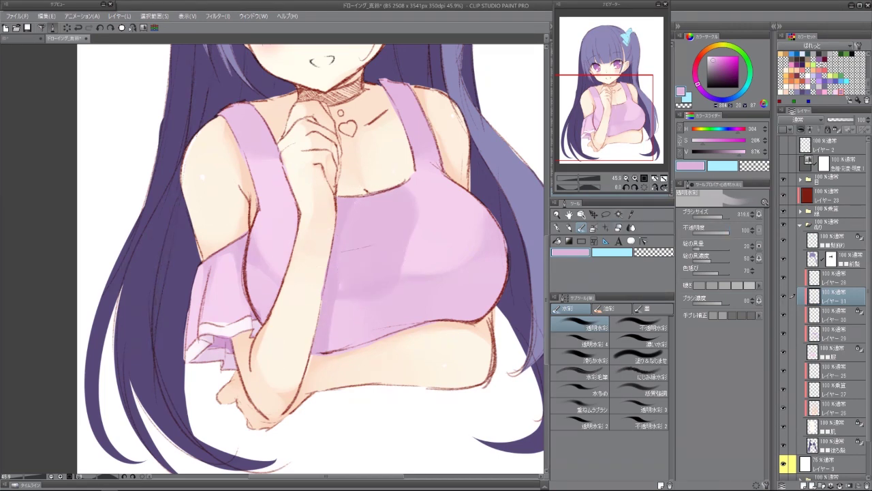
pyautogui.press('e')
pyautogui.hotkey('ctrl', 'z')
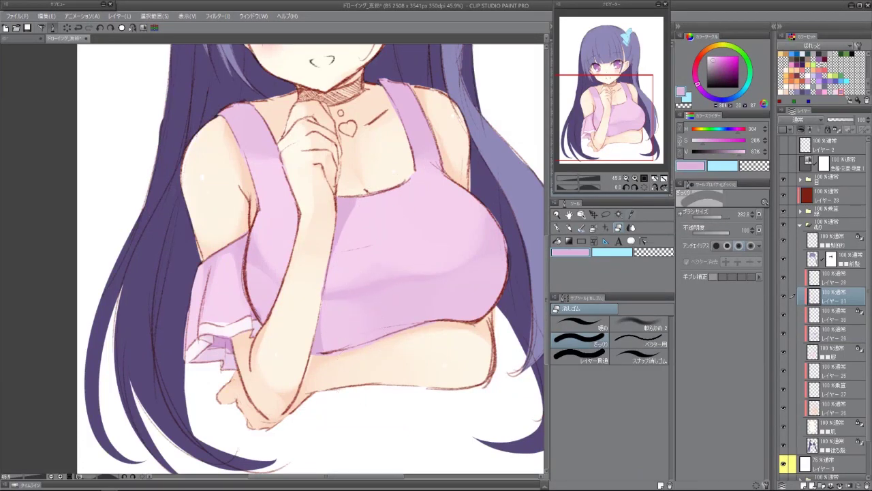
# Trim and soften the purple shading around the raised arm on the top with the rough and soft erasers.
pyautogui.click(641, 324)
pyautogui.moveTo(328, 350)
pyautogui.mouseDown()
pyautogui.moveTo(323, 361)
pyautogui.moveTo(320, 327)
pyautogui.moveTo(286, 292)
pyautogui.moveTo(327, 320)
pyautogui.moveTo(308, 245)
pyautogui.moveTo(278, 311)
pyautogui.moveTo(289, 310)
pyautogui.mouseUp()
pyautogui.press('b')
pyautogui.press('e')
pyautogui.hotkey('ctrl', 'shift', 'r')
pyautogui.moveTo(308, 242); pyautogui.dragTo(289, 290)
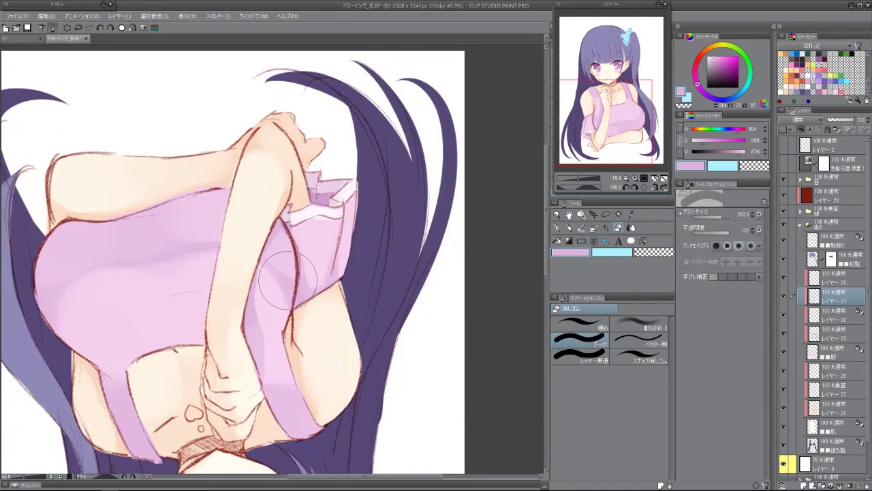
pyautogui.press(',')
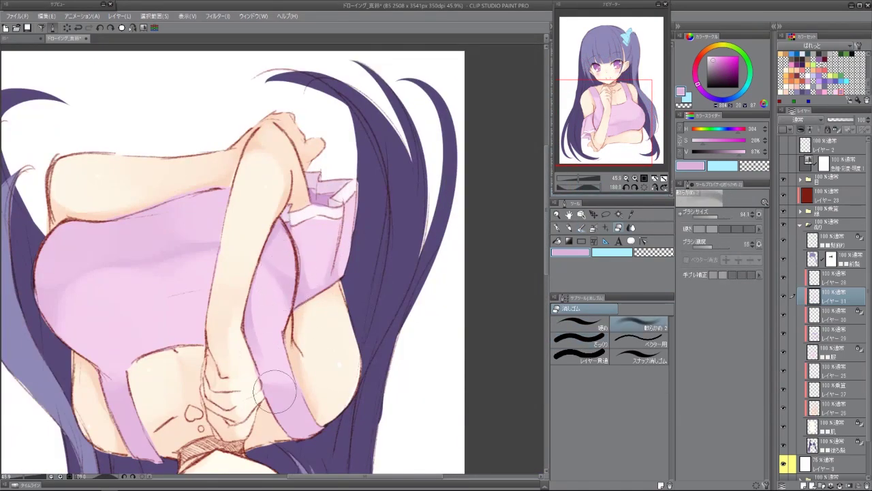
pyautogui.hotkey('ctrl', 'shift', 'r')
pyautogui.scroll(3, 273, 259)
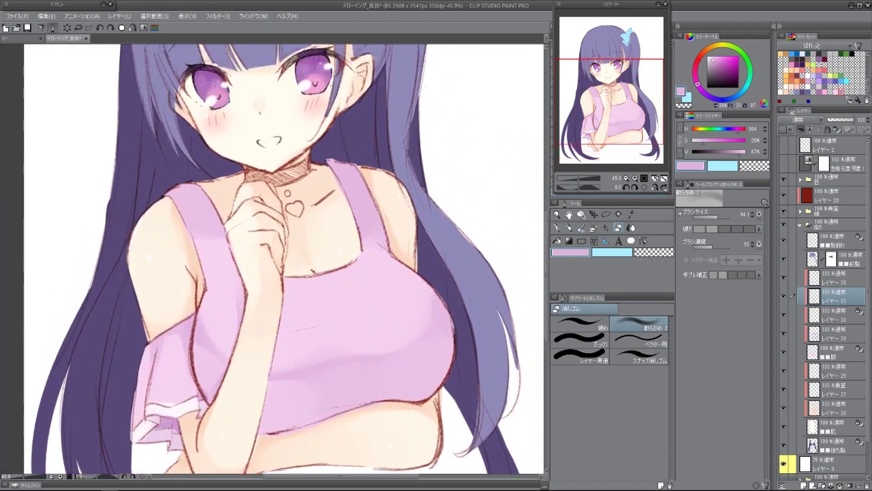
# Add a clipped layer above the front hair and pick a dark purple based on the hair colour.
pyautogui.hotkey('ctrl', 'shift', 'n')
pyautogui.hotkey('ctrl', 'alt', 'g')
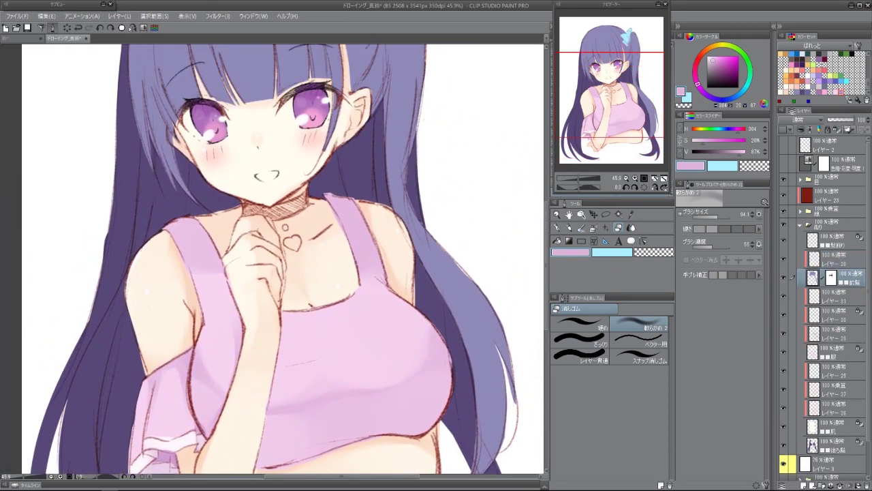
pyautogui.scroll(1, 279, 259)
pyautogui.scroll(3, 280, 258)
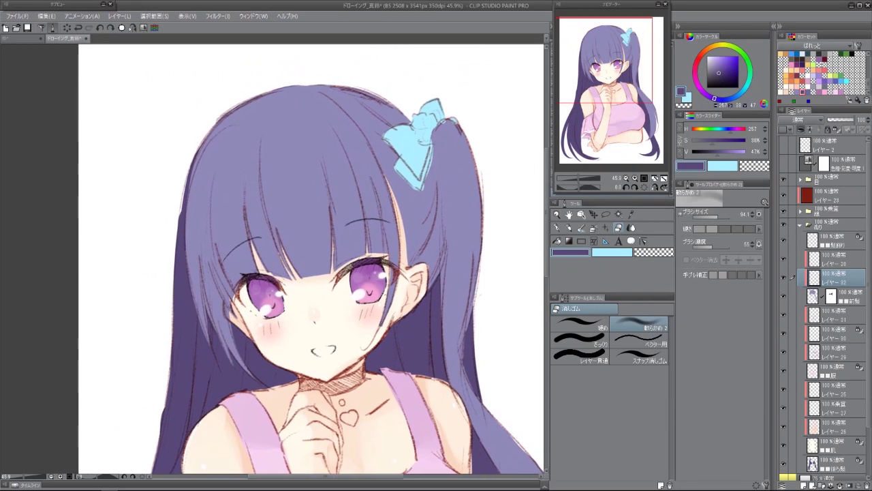
pyautogui.moveTo(293, 205)
pyautogui.mouseDown()
pyautogui.moveTo(259, 225)
pyautogui.moveTo(271, 257)
pyautogui.mouseUp()
pyautogui.press('b')
pyautogui.keyDown('alt'); pyautogui.click(201, 207); pyautogui.keyUp('alt')
# Paint translucent dark purple patches in a band across the bangs with the transparent watercolour brush, undoing the overly heavy strokes.
pyautogui.moveTo(198, 205)
pyautogui.mouseDown()
pyautogui.moveTo(180, 218)
pyautogui.moveTo(211, 238)
pyautogui.mouseUp()
pyautogui.click(579, 325)
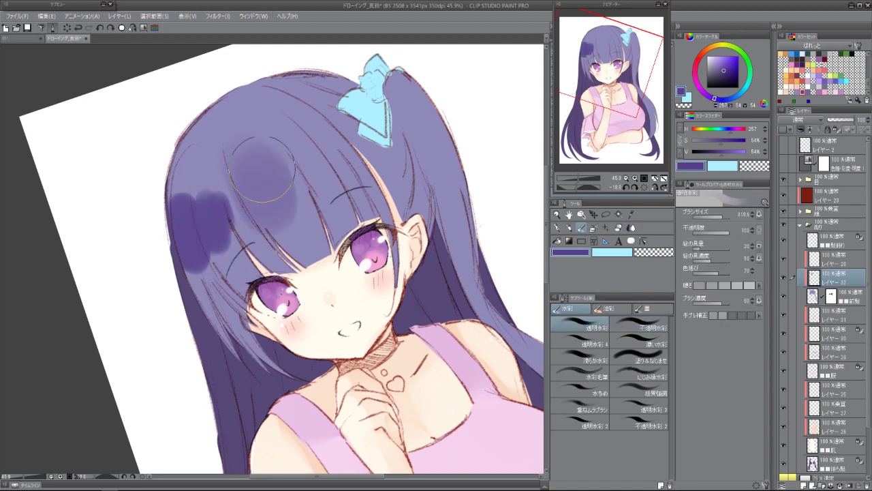
pyautogui.hotkey('ctrl', 'z')
pyautogui.moveTo(171, 195); pyautogui.dragTo(179, 252)
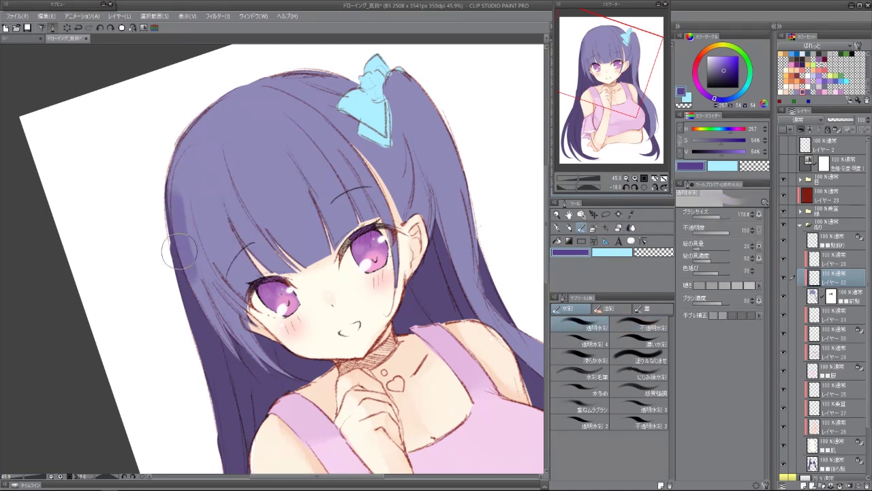
pyautogui.moveTo(202, 218); pyautogui.dragTo(192, 212)
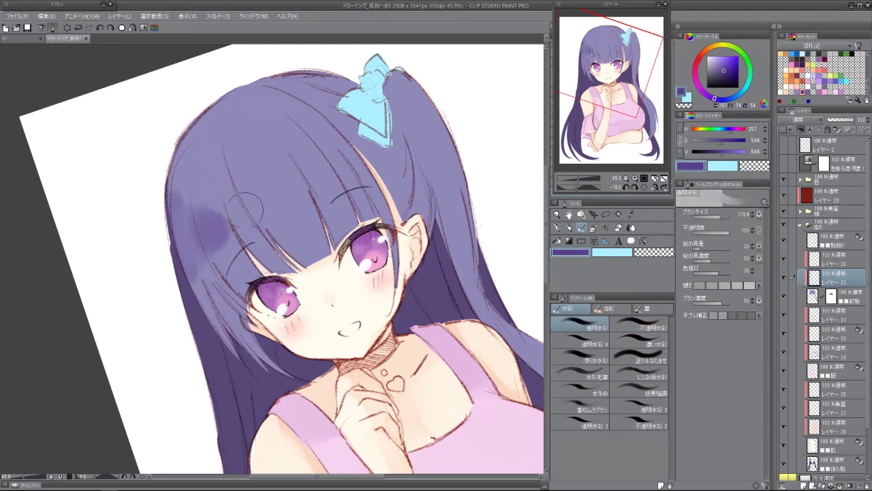
pyautogui.moveTo(262, 192)
pyautogui.mouseDown()
pyautogui.moveTo(283, 188)
pyautogui.moveTo(249, 176)
pyautogui.mouseUp()
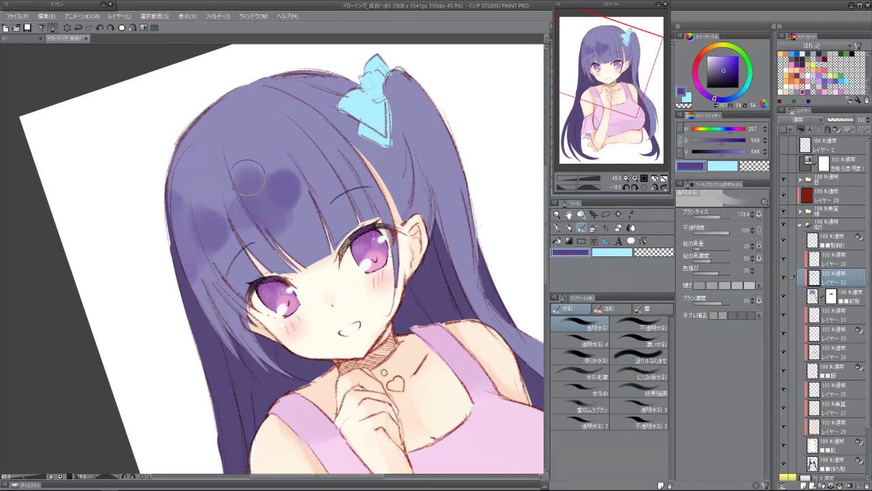
pyautogui.hotkey('ctrl', 'z')
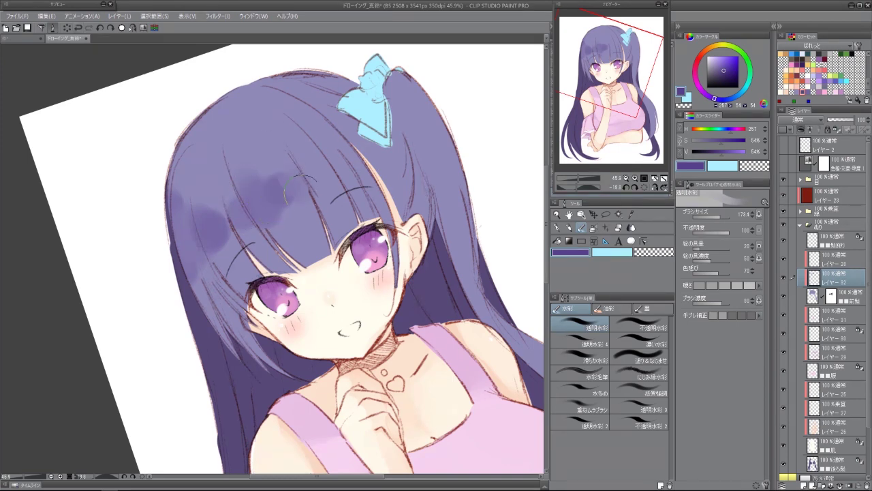
pyautogui.moveTo(301, 184); pyautogui.dragTo(321, 175)
# Continue the dark purple patches on the side ponytail and on the bend of its long strand.
pyautogui.moveTo(314, 129); pyautogui.dragTo(290, 120)
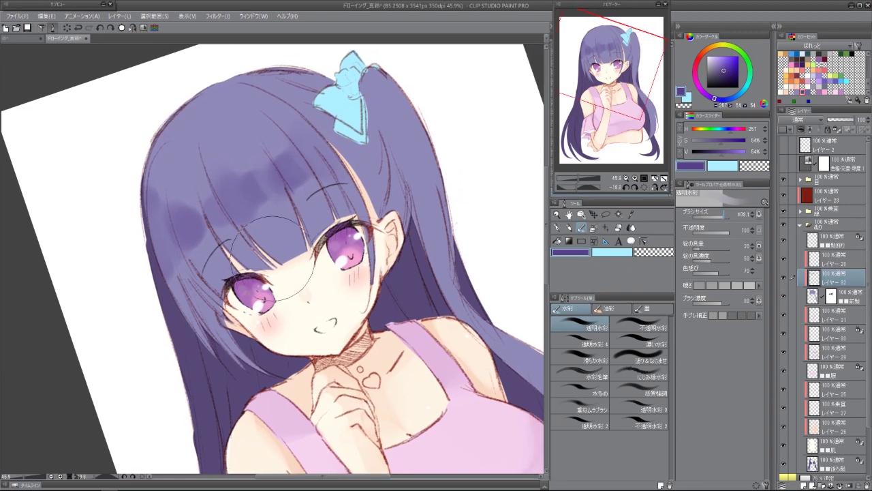
pyautogui.moveTo(289, 116); pyautogui.dragTo(237, 88)
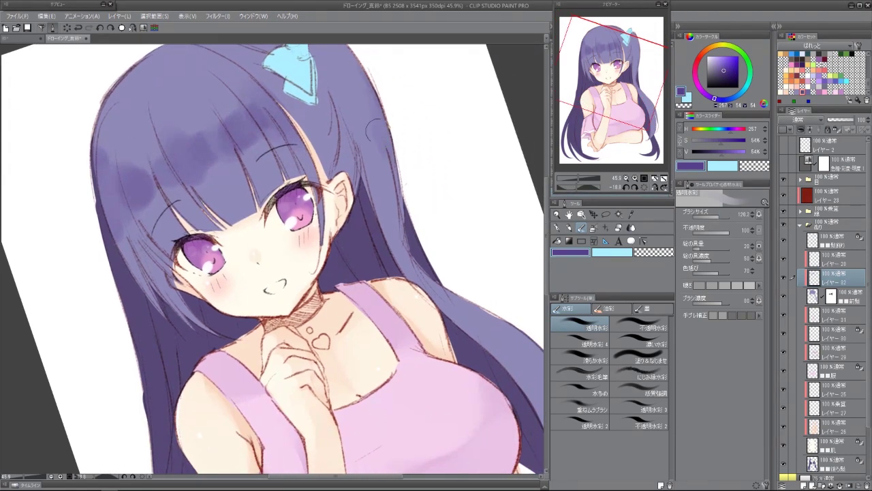
pyautogui.moveTo(378, 171); pyautogui.dragTo(376, 217)
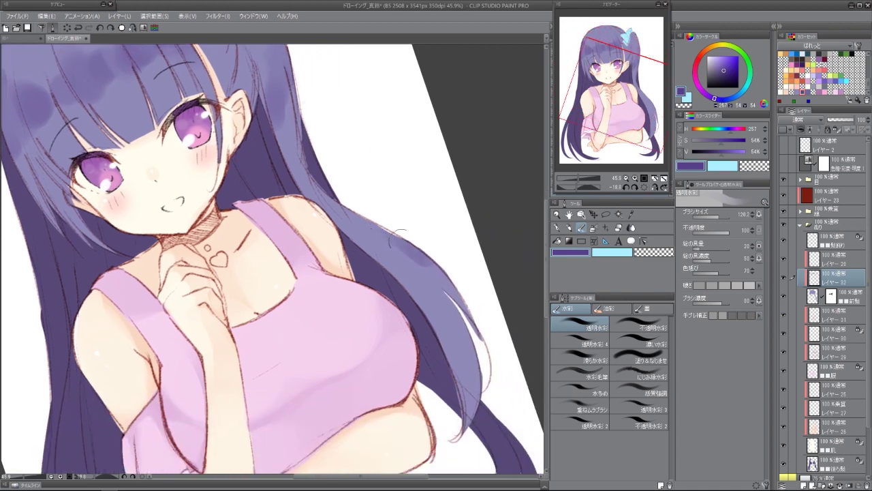
pyautogui.moveTo(403, 270); pyautogui.dragTo(490, 395)
# Turn the painted hair patches into light highlights by raising their luminosity with a Hue/Saturation/Luminosity correction.
pyautogui.hotkey('ctrl', 'u')
pyautogui.moveTo(487, 273); pyautogui.dragTo(562, 273)
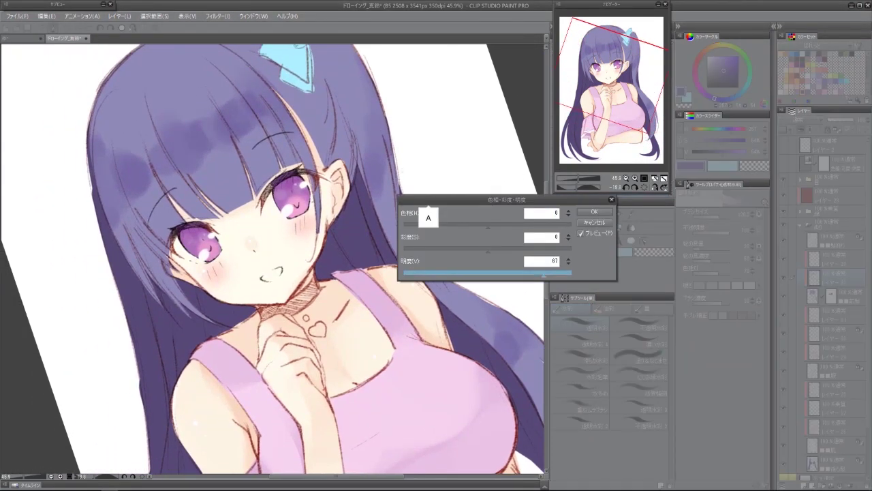
pyautogui.hotkey('ctrl', '0')
pyautogui.press('Return')
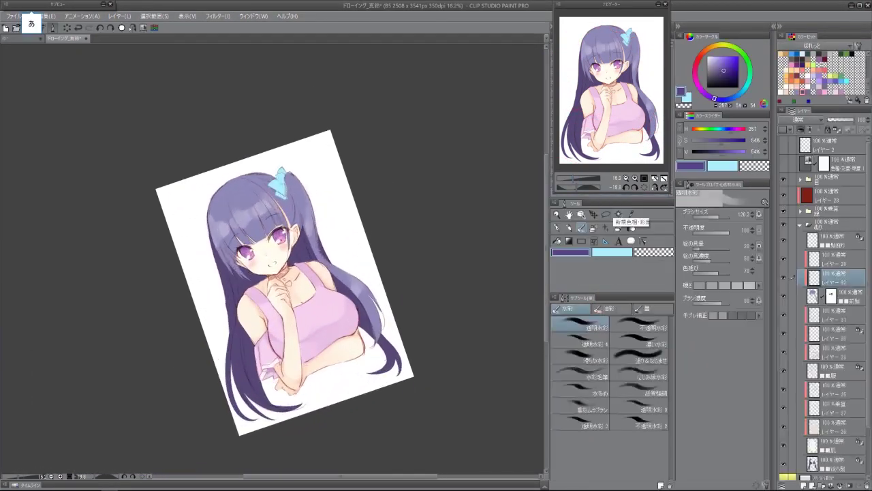
# Add a layer above the soft highlights and paint small saturated purple spots across the bangs, side ponytail and long strand.
pyautogui.hotkey('ctrl', 'shift', 'n')
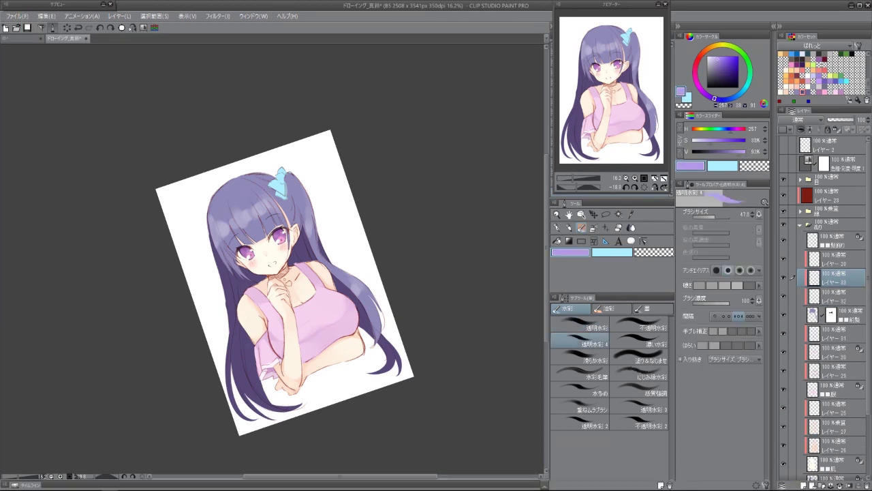
pyautogui.scroll(3, 200, 221)
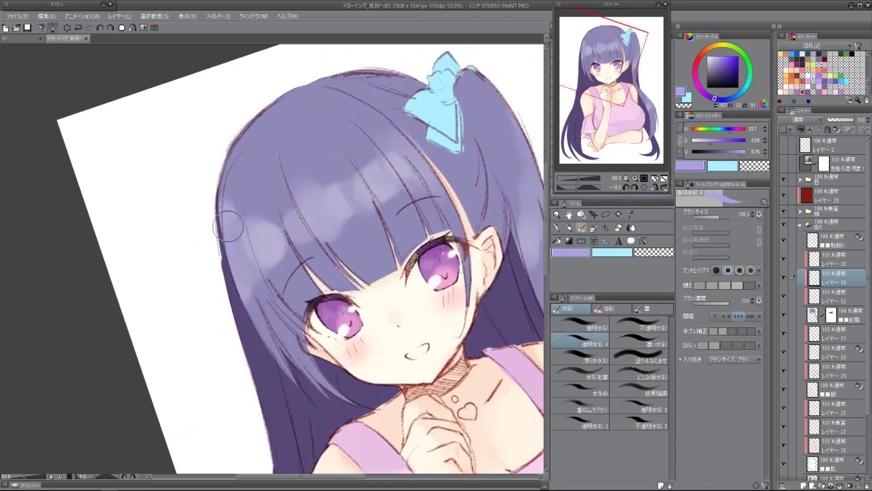
pyautogui.keyDown('alt'); pyautogui.click(244, 252); pyautogui.keyUp('alt')
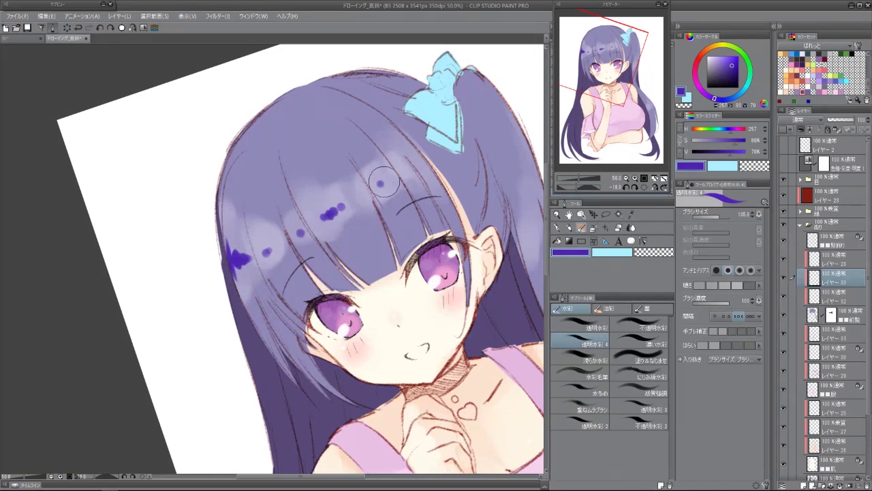
pyautogui.moveTo(398, 169); pyautogui.dragTo(302, 163)
pyautogui.moveTo(447, 139); pyautogui.dragTo(445, 156)
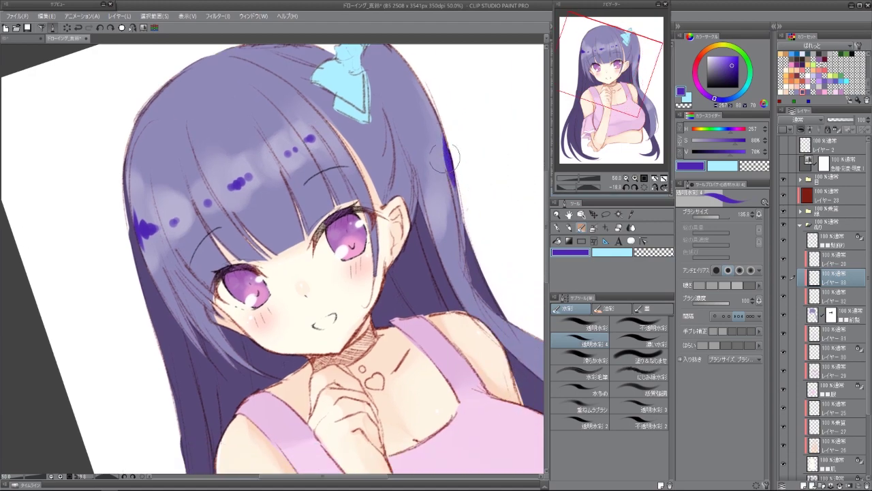
pyautogui.moveTo(442, 199)
pyautogui.mouseDown()
pyautogui.moveTo(391, 181)
pyautogui.moveTo(269, 43)
pyautogui.mouseUp()
pyautogui.click(417, 217)
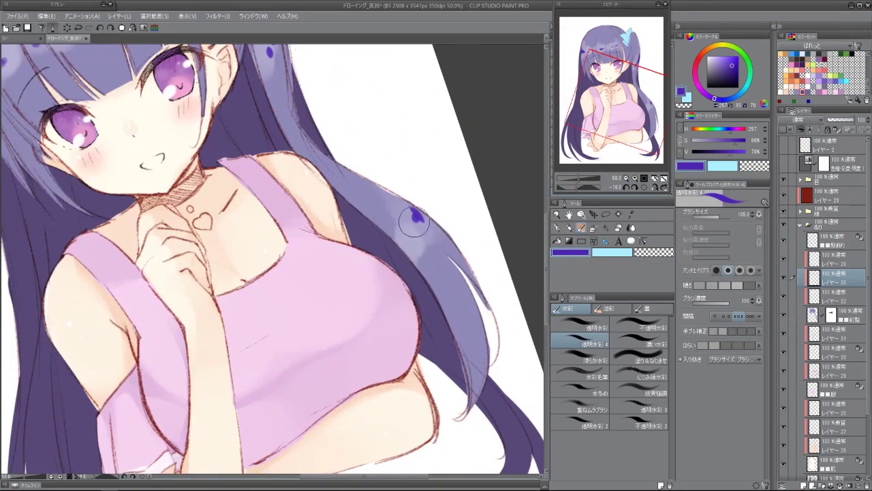
# Turn the purple spots into bright hair highlights by setting saturation to 21 and strongly raising luminosity.
pyautogui.hotkey('ctrl', '@')
pyautogui.hotkey('ctrl', 'u')
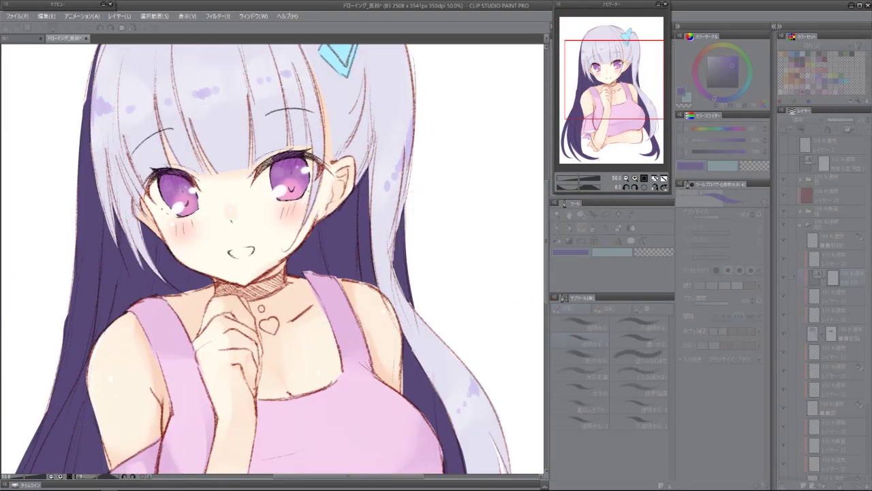
pyautogui.moveTo(487, 249); pyautogui.dragTo(564, 273)
pyautogui.hotkey('ctrl', '-')
pyautogui.hotkey('ctrl', '-')
pyautogui.hotkey('ctrl', '-')
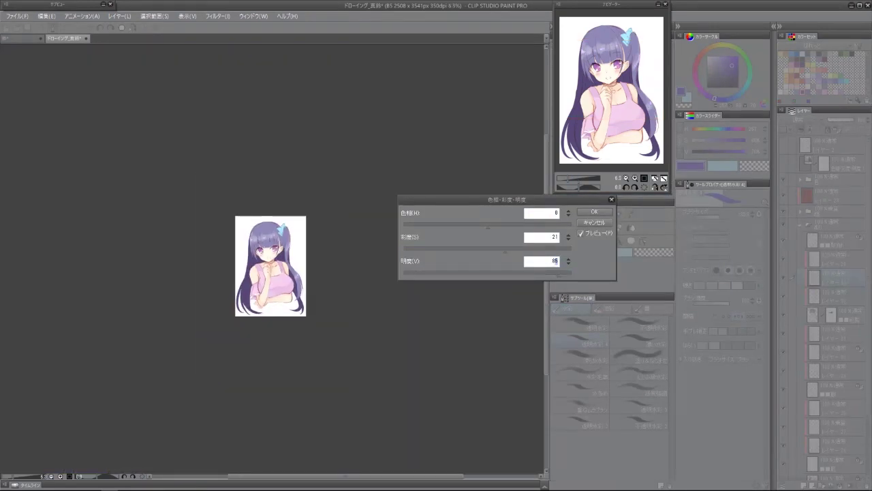
pyautogui.click(595, 212)
# Add a clipped layer directly above the front hair, beneath the highlight layers, and sample the dark purple back hair colour.
pyautogui.click(831, 315)
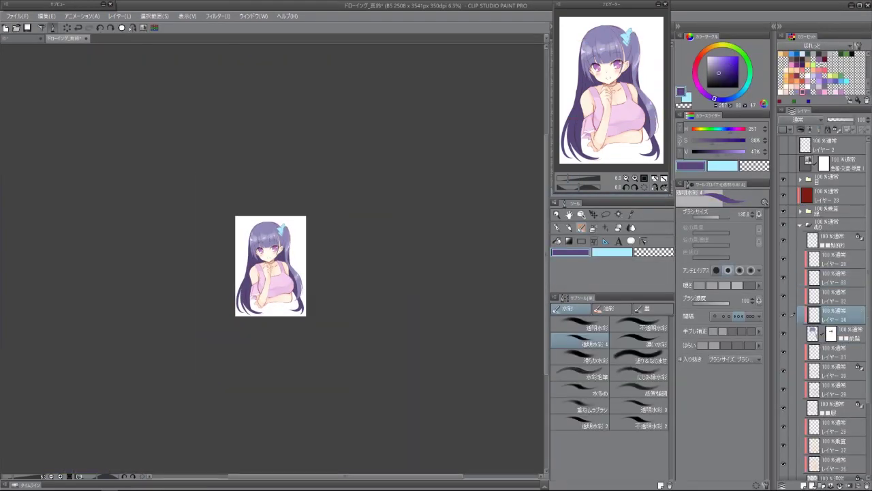
pyautogui.hotkey('ctrl', '+')
pyautogui.hotkey('ctrl', '+')
pyautogui.hotkey('ctrl', '+')
pyautogui.hotkey('ctrl', '+')
pyautogui.hotkey('ctrl', '+')
pyautogui.hotkey('ctrl', '+')
pyautogui.hotkey('ctrl', '+')
pyautogui.scroll(3, 273, 259)
# Smudge the front hair's layer mask with the finger tool to form jagged hair tips along the parting beside the ear.
pyautogui.click(831, 334)
pyautogui.press('j')
pyautogui.scroll(3, 443, 298)
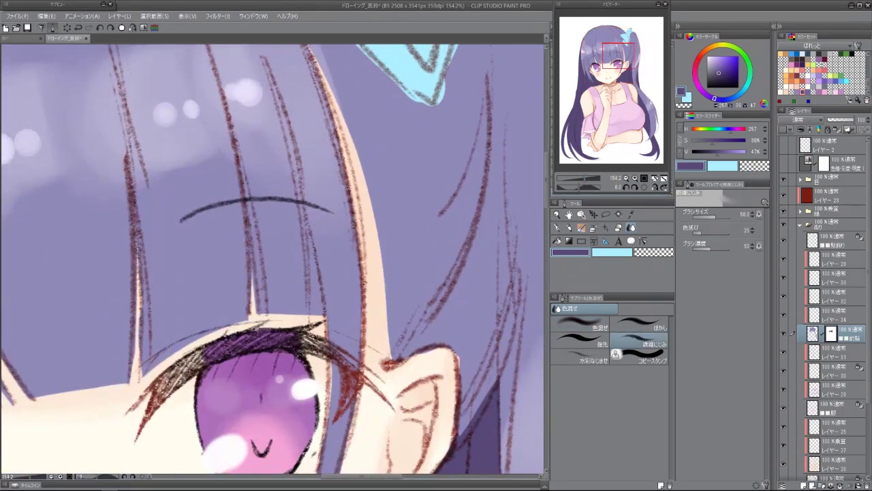
pyautogui.click(579, 339)
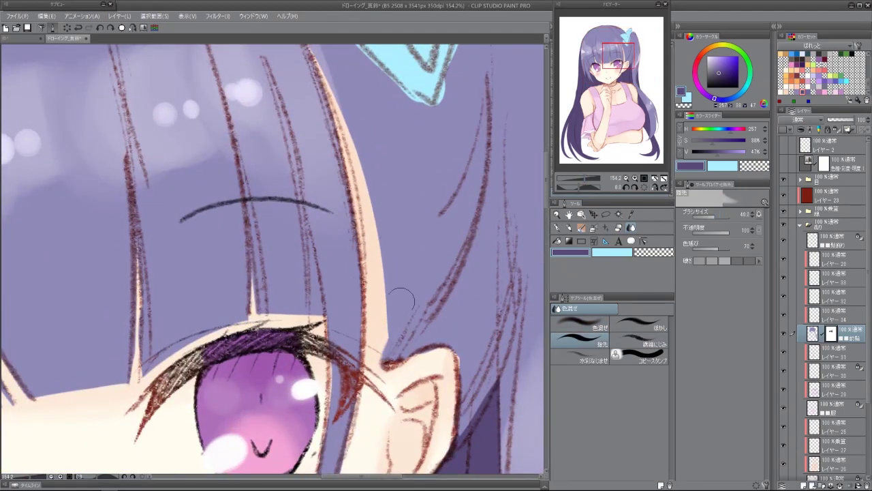
pyautogui.moveTo(286, 109); pyautogui.dragTo(125, 146)
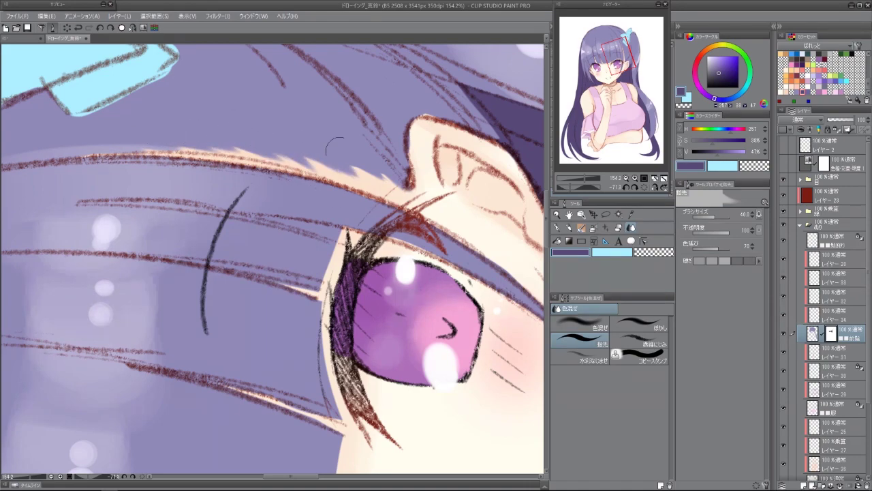
pyautogui.hotkey('ctrl', '@')
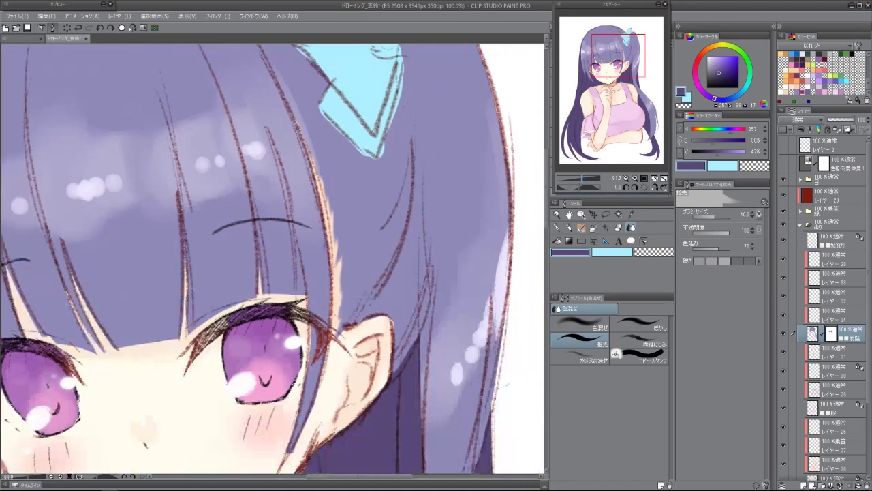
pyautogui.scroll(-4, 443, 228)
# Paint dark purple shadows down the side ponytail on the clipped hair shading layer and mirror the canvas view.
pyautogui.press('e')
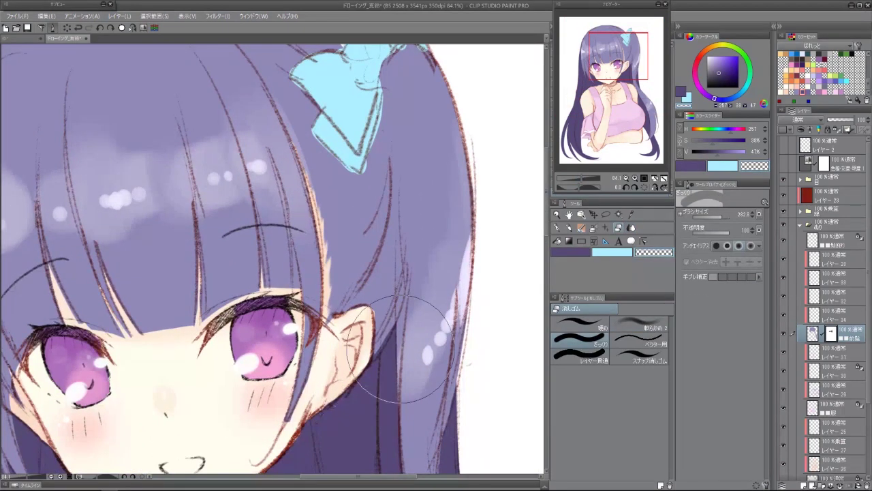
pyautogui.keyDown('ctrl'); pyautogui.keyDown('shift'); pyautogui.click(339, 323); pyautogui.keyUp('shift'); pyautogui.keyUp('ctrl')
pyautogui.press('b')
pyautogui.scroll(-3, 339, 323)
pyautogui.click(579, 327)
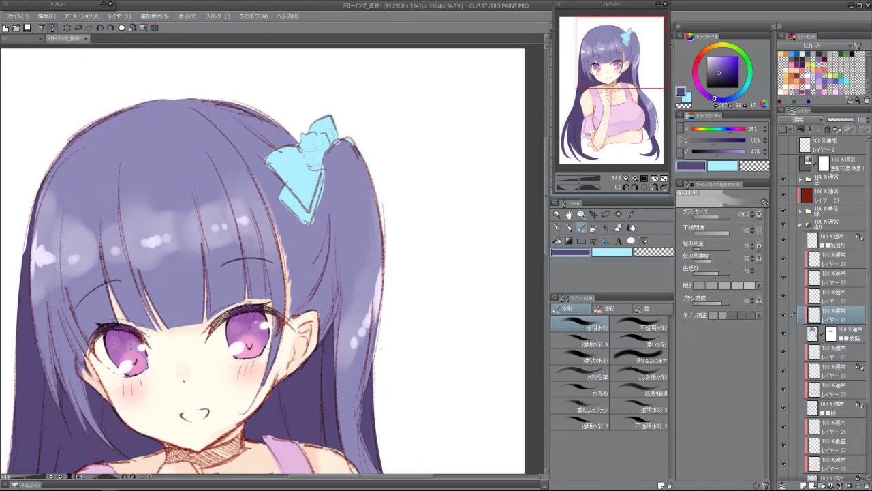
pyautogui.click(579, 344)
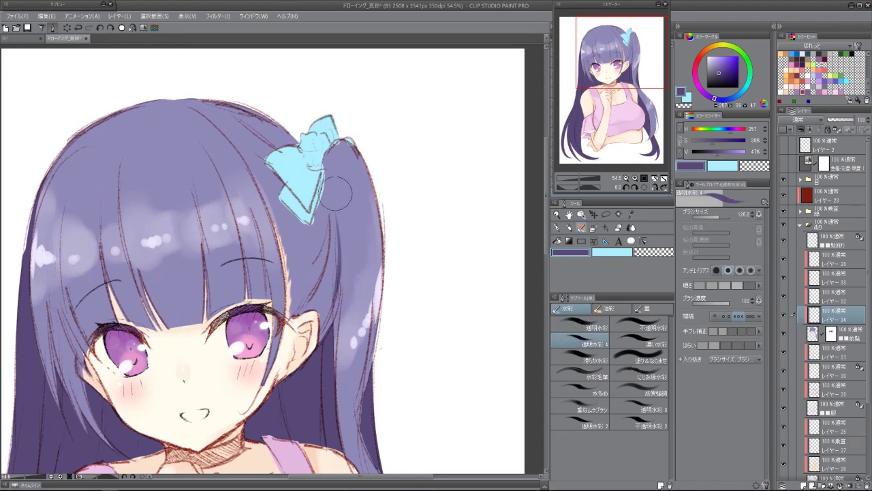
pyautogui.moveTo(336, 194); pyautogui.dragTo(326, 340)
pyautogui.press('h')
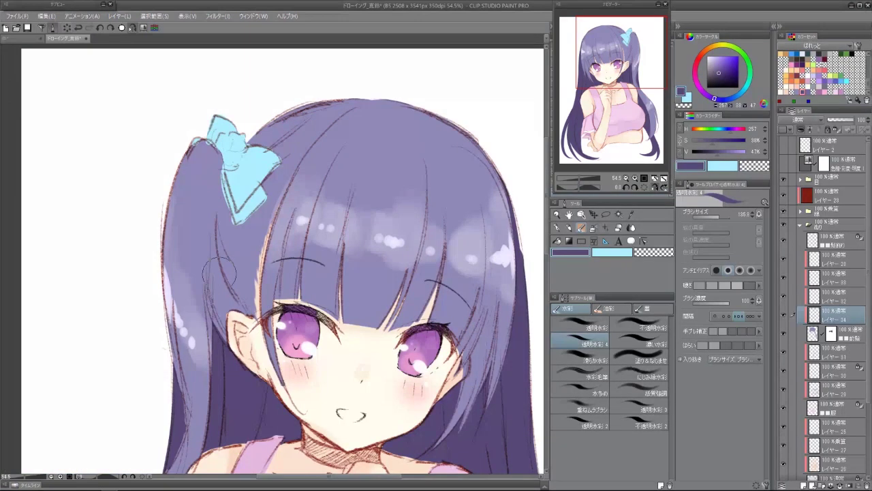
# Paint dark purple shadow strands on the side ponytail beneath the bow and rotate the canvas view upside down.
pyautogui.moveTo(210, 225); pyautogui.dragTo(219, 327)
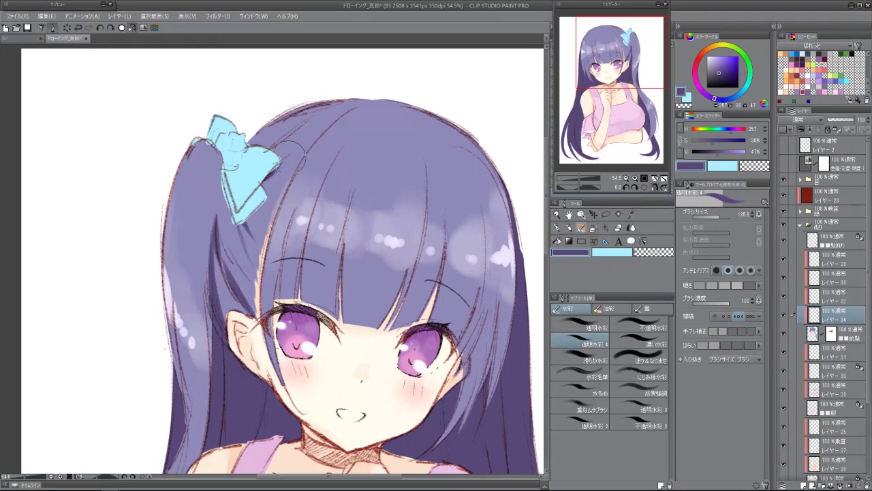
pyautogui.press('h')
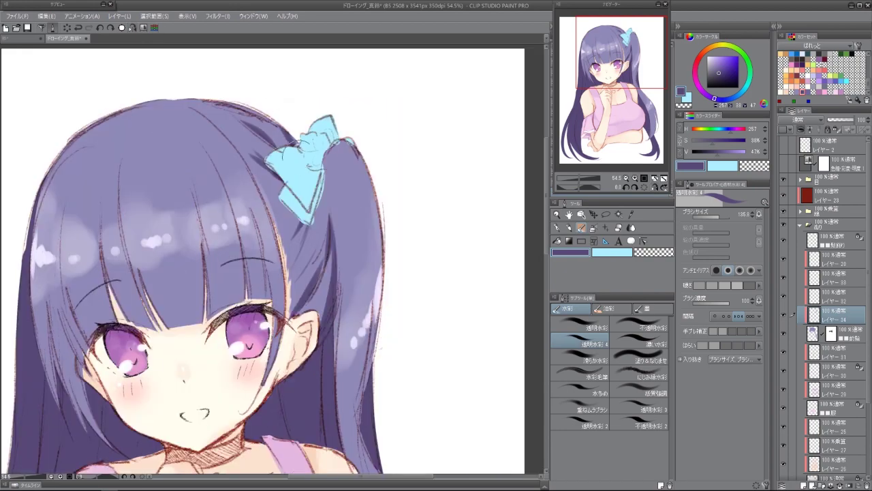
pyautogui.hotkey('ctrl', 'shift', 'r')
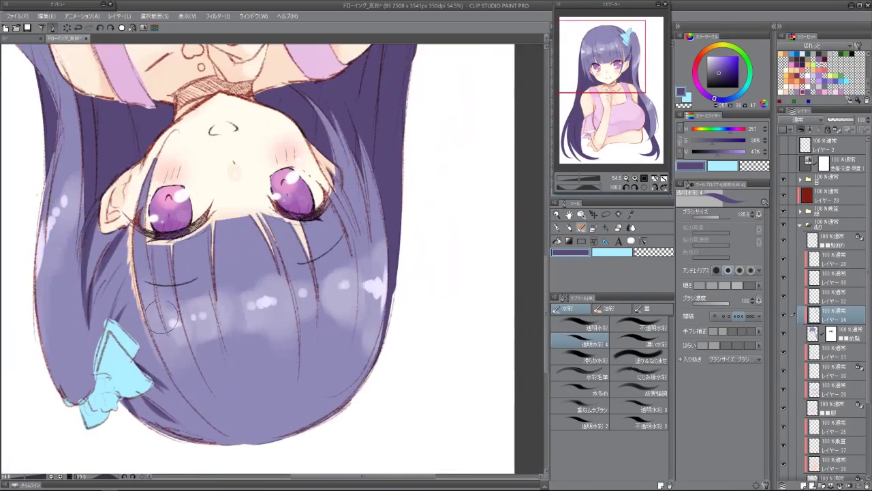
# Paint thin dark purple shadow streaks through the bangs, from their tips up towards the crown, beside the parting.
pyautogui.moveTo(162, 316); pyautogui.dragTo(143, 315)
pyautogui.moveTo(184, 381); pyautogui.dragTo(167, 392)
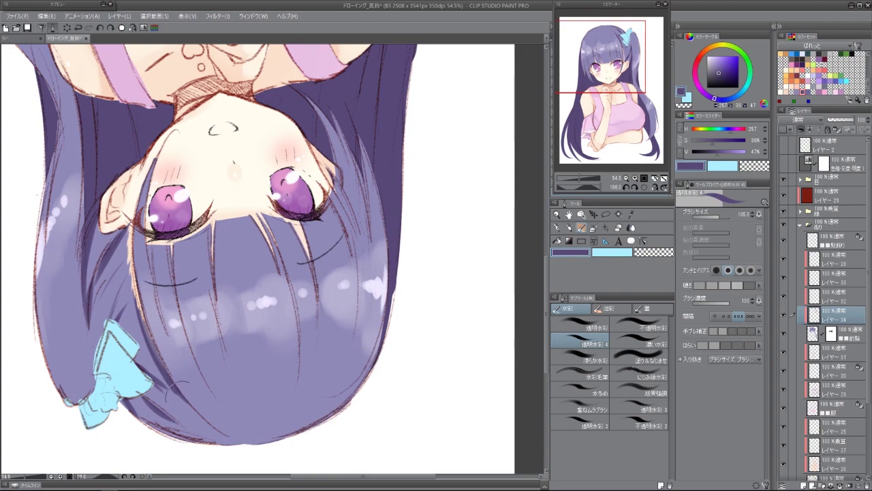
pyautogui.hotkey('ctrl', 'shift', 'r')
pyautogui.hotkey('ctrl', 'shift', 'r')
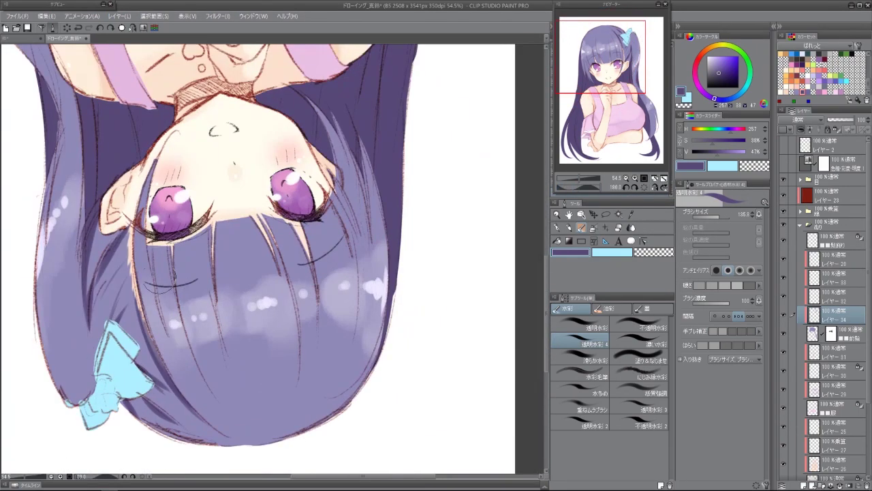
pyautogui.moveTo(169, 232); pyautogui.dragTo(140, 294)
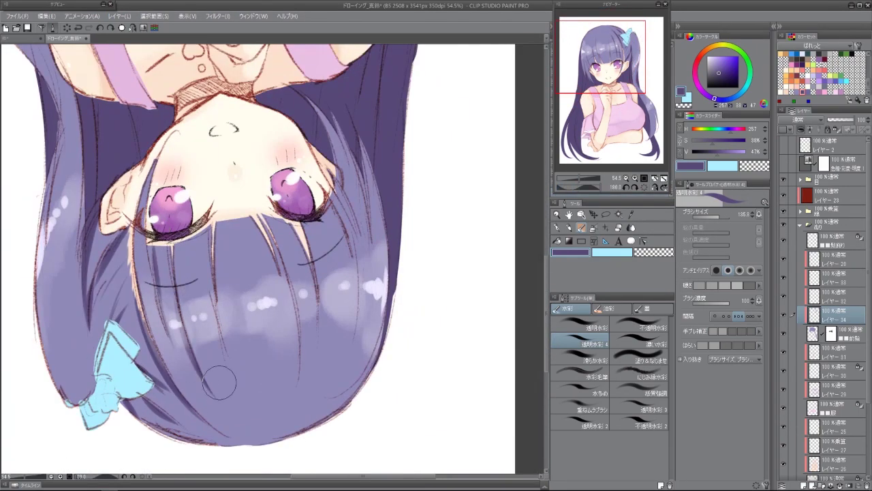
pyautogui.moveTo(217, 233); pyautogui.dragTo(240, 377)
pyautogui.moveTo(290, 270); pyautogui.dragTo(219, 215)
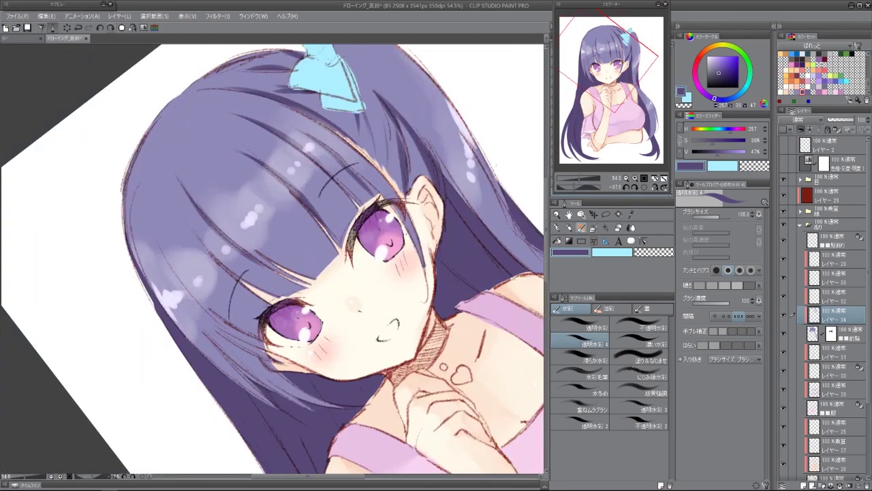
# Add dark purple shadow strokes to the remaining front hair and the lower end of the side ponytail.
pyautogui.hotkey('ctrl', '@')
pyautogui.moveTo(211, 300); pyautogui.dragTo(275, 228)
pyautogui.moveTo(237, 143); pyautogui.dragTo(401, 91)
pyautogui.moveTo(408, 320); pyautogui.dragTo(343, 117)
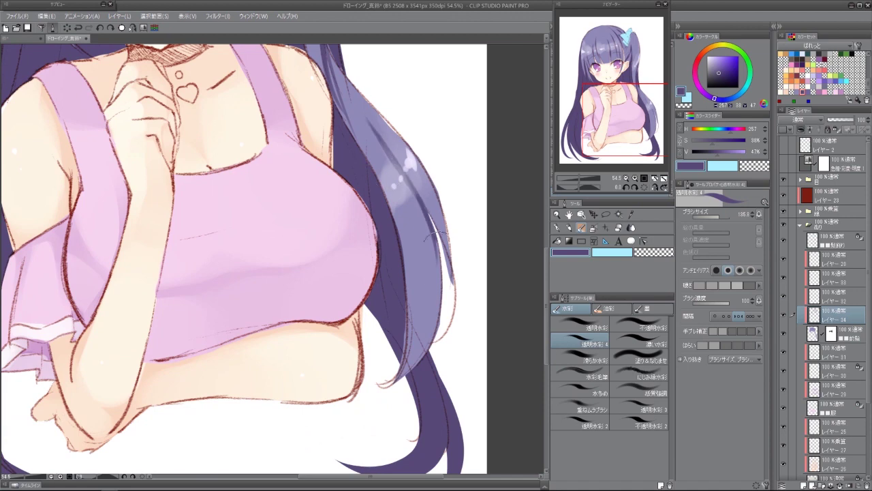
pyautogui.moveTo(387, 149); pyautogui.dragTo(324, 227)
pyautogui.hotkey('ctrl', '0')
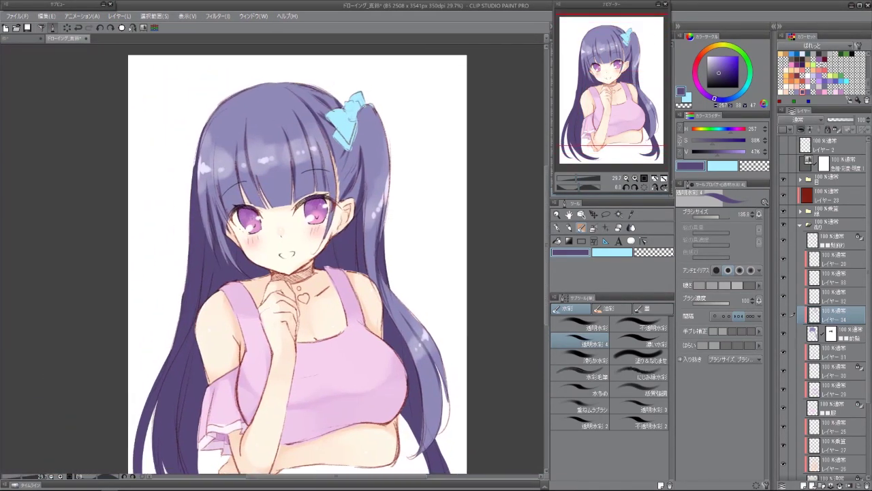
pyautogui.scroll(-2, 198, 450)
pyautogui.press('m')
pyautogui.moveTo(202, 451); pyautogui.dragTo(204, 452)
pyautogui.hotkey('ctrl', 'u')
pyautogui.press('Escape')
pyautogui.hotkey('ctrl', '+')
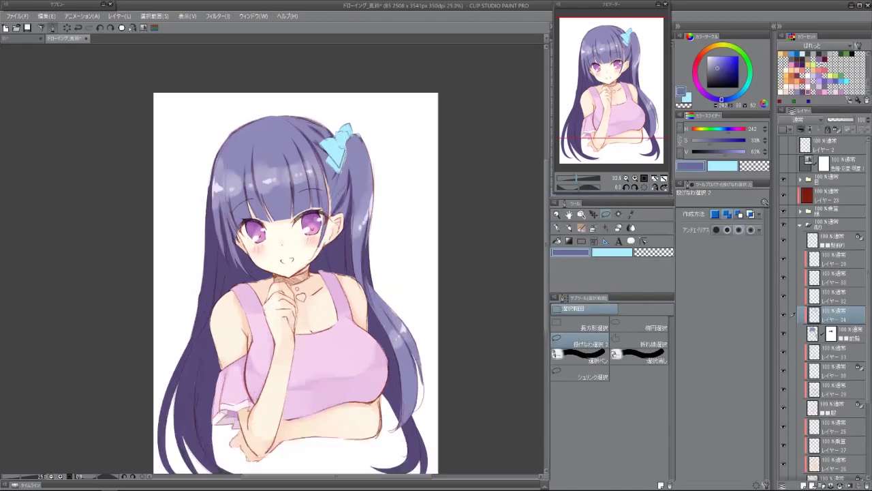
# On the topmost clipped front hair layer, brush a soft blue-purple over the crown and ponytail with a large transparent watercolour brush.
pyautogui.scroll(1, 295, 283)
pyautogui.click(835, 259)
pyautogui.press('b')
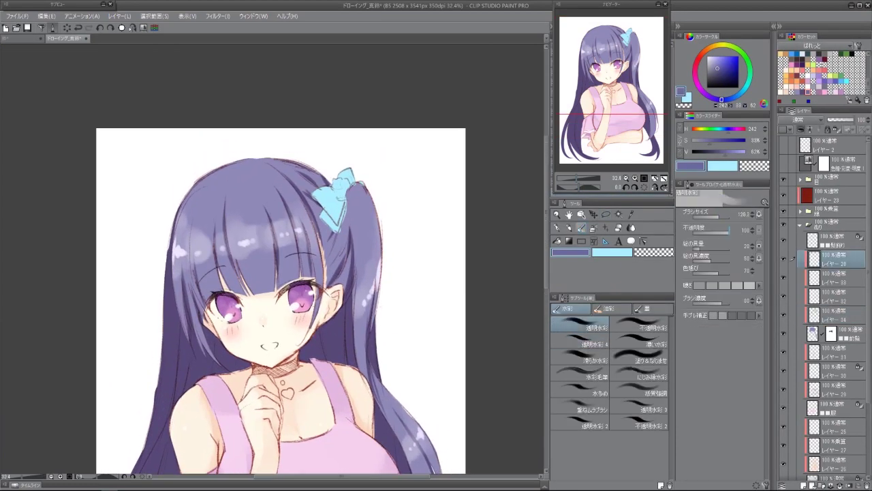
pyautogui.moveTo(267, 153); pyautogui.dragTo(264, 108)
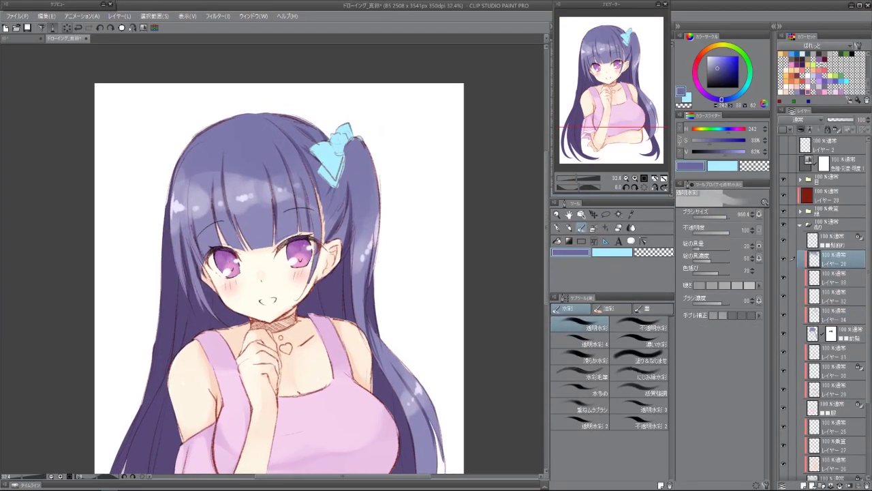
pyautogui.moveTo(218, 136); pyautogui.dragTo(432, 253)
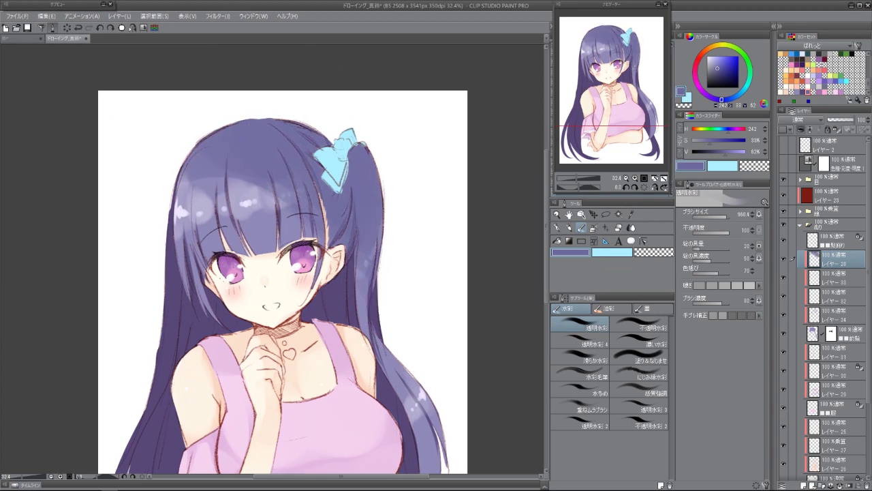
pyautogui.moveTo(285, 116); pyautogui.dragTo(296, 139)
pyautogui.moveTo(385, 185); pyautogui.dragTo(391, 181)
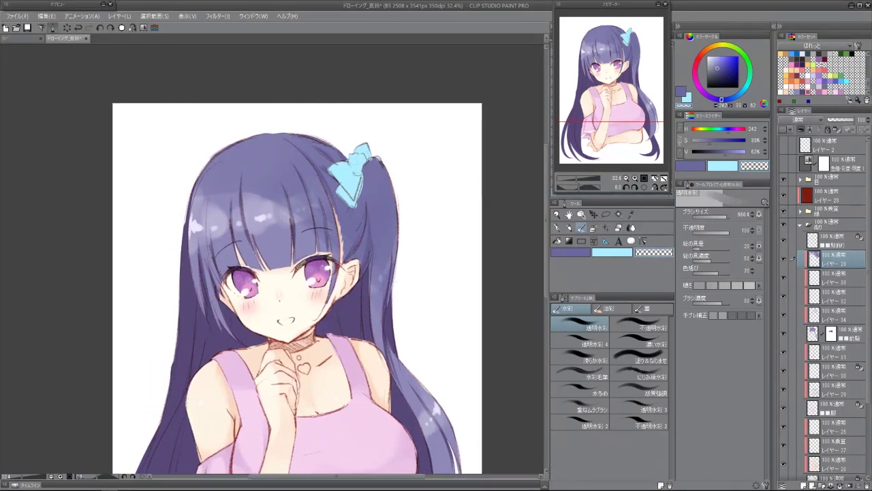
pyautogui.press('j')
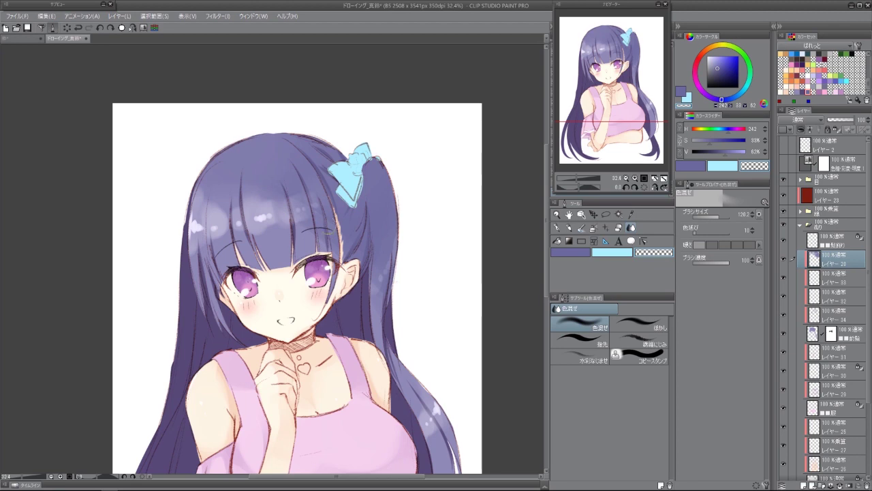
# Add a clipped layer beneath the topmost front hair shading and airbrush a soft skin tone over the bang tips.
pyautogui.scroll(-1, 293, 272)
pyautogui.hotkey('ctrl', 'shift', 'n')
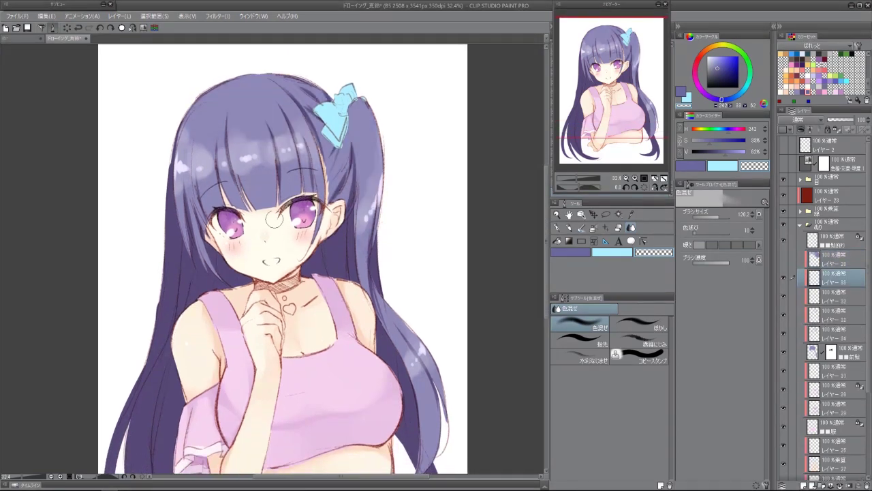
pyautogui.scroll(5, 269, 252)
pyautogui.press('b')
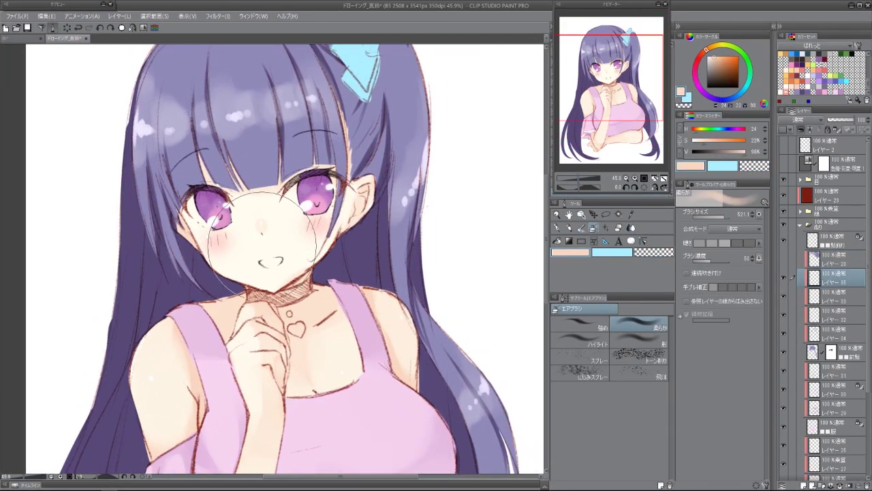
pyautogui.moveTo(204, 242)
pyautogui.mouseDown()
pyautogui.moveTo(225, 184)
pyautogui.moveTo(293, 204)
pyautogui.moveTo(303, 242)
pyautogui.mouseUp()
pyautogui.moveTo(354, 197); pyautogui.dragTo(337, 216)
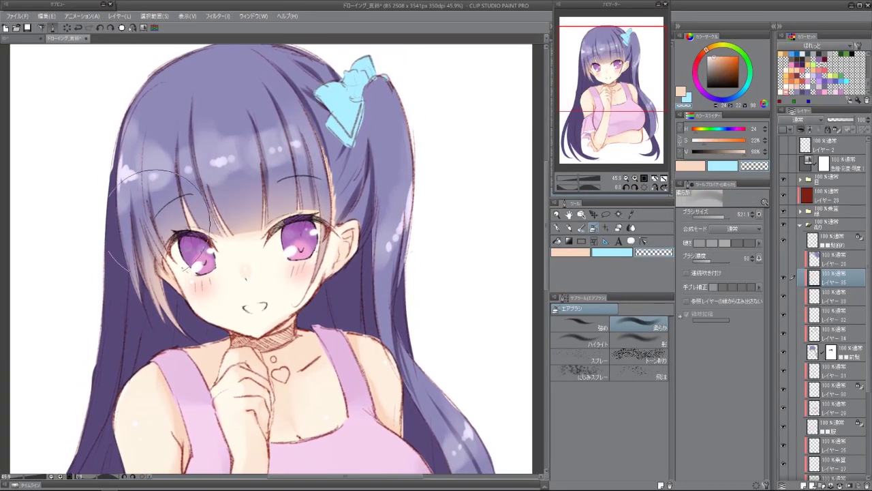
# Lasso the hair between the parting and the ear and airbrush a soft skin-tone fade inside the selection.
pyautogui.scroll(-2, 327, 216)
pyautogui.scroll(5, 327, 217)
pyautogui.press('l')
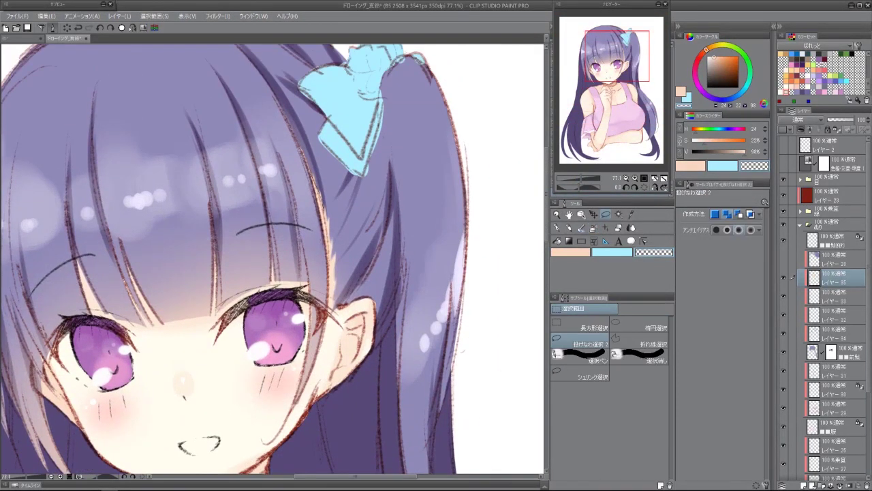
pyautogui.moveTo(371, 354)
pyautogui.mouseDown()
pyautogui.moveTo(382, 89)
pyautogui.moveTo(333, 354)
pyautogui.mouseUp()
pyautogui.press('b')
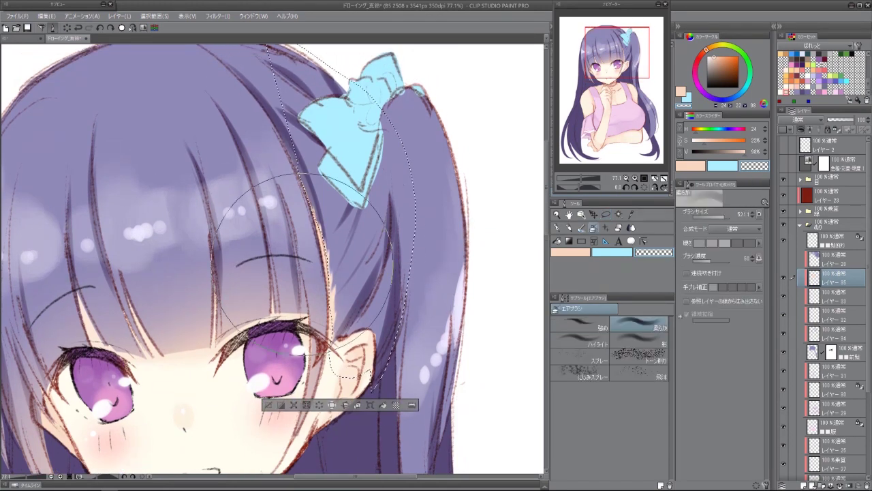
pyautogui.moveTo(341, 177); pyautogui.dragTo(344, 287)
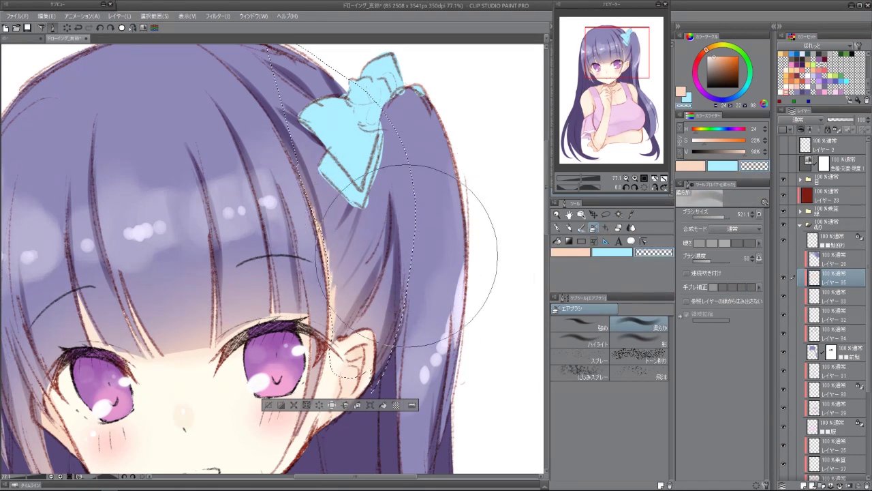
# Adjust the skin-tone fade on the hair to saturation 10 and luminosity 32.
pyautogui.hotkey('ctrl', '-')
pyautogui.hotkey('ctrl', '-')
pyautogui.hotkey('ctrl', '-')
pyautogui.hotkey('ctrl', 'u')
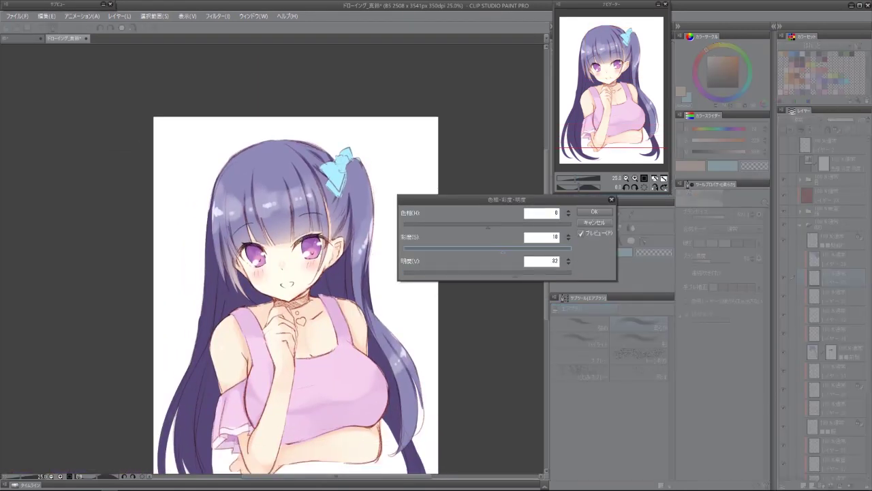
pyautogui.press('Return')
# Add a layer directly above the back hair, sample the lighter purple hair colour and mirror the canvas view.
pyautogui.hotkey('ctrl', '-')
pyautogui.hotkey('ctrl', '-')
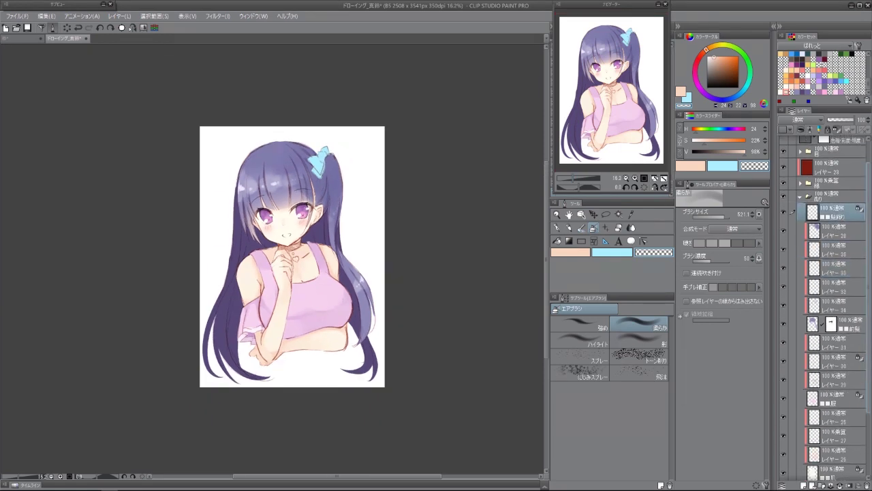
pyautogui.click(831, 407)
pyautogui.hotkey('ctrl', '+')
pyautogui.hotkey('ctrl', '+')
pyautogui.hotkey('ctrl', '+')
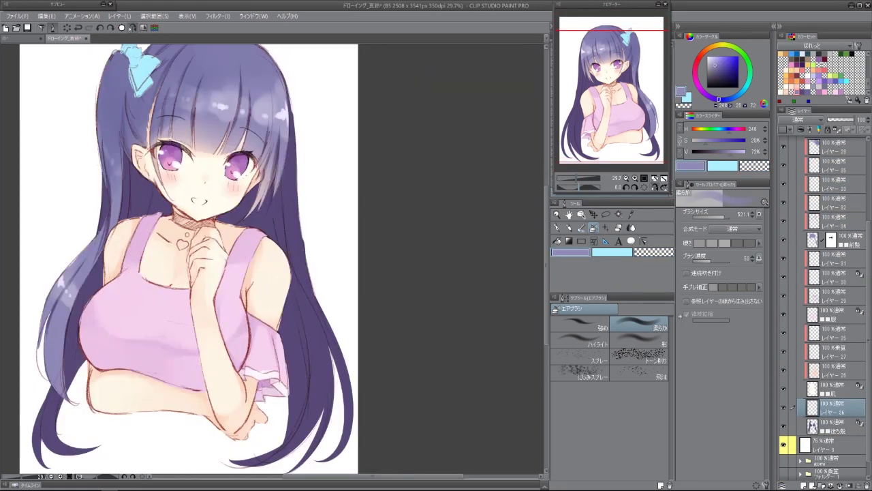
# Fill the whole new layer with light purple, clip it to the back hair and hide it with a black layer mask.
pyautogui.hotkey('ctrl', '-')
pyautogui.hotkey('ctrl', '-')
pyautogui.hotkey('ctrl', '-')
pyautogui.press('m')
pyautogui.moveTo(150, 235); pyautogui.dragTo(256, 388)
pyautogui.hotkey('alt', 'Delete')
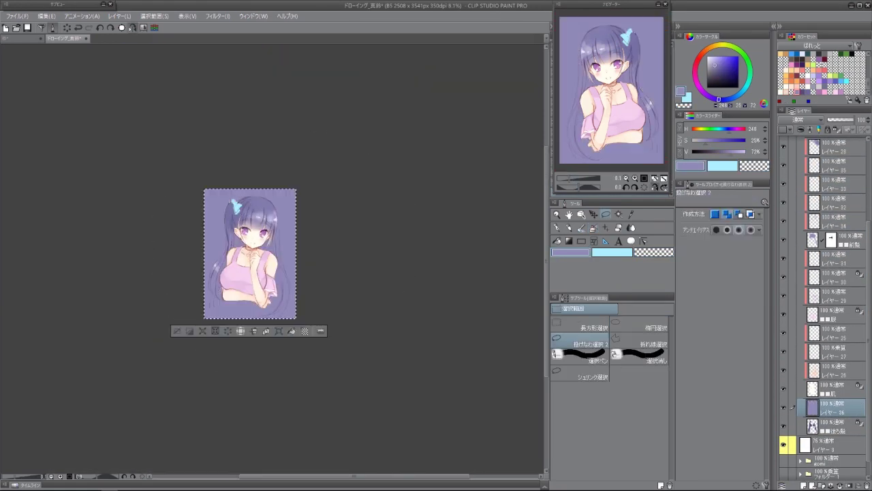
pyautogui.hotkey('ctrl', 'shift', 'n')
pyautogui.hotkey('ctrl', 'd')
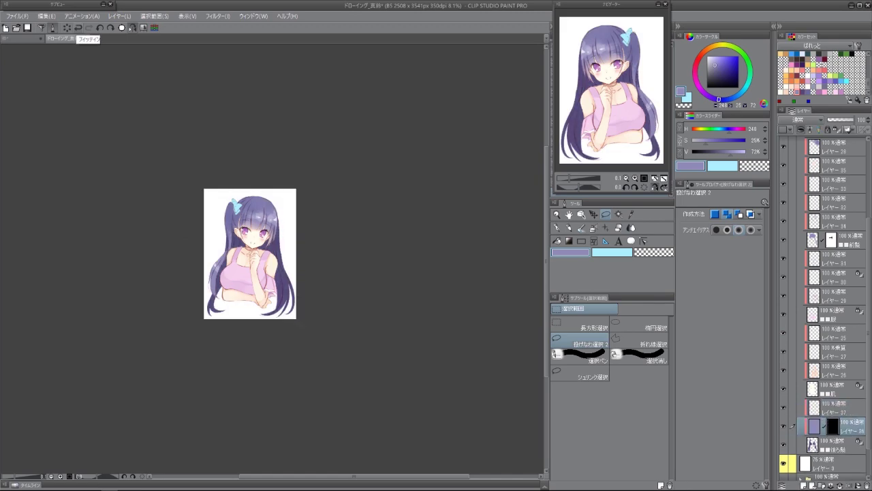
# Paint on the layer mask with the flat marker pen to reveal light purple along the outer back hair strands down to their tips.
pyautogui.hotkey('ctrl', '+')
pyautogui.hotkey('ctrl', '+')
pyautogui.hotkey('ctrl', '+')
pyautogui.hotkey('ctrl', '+')
pyautogui.press('b')
pyautogui.moveTo(412, 95); pyautogui.dragTo(288, 97)
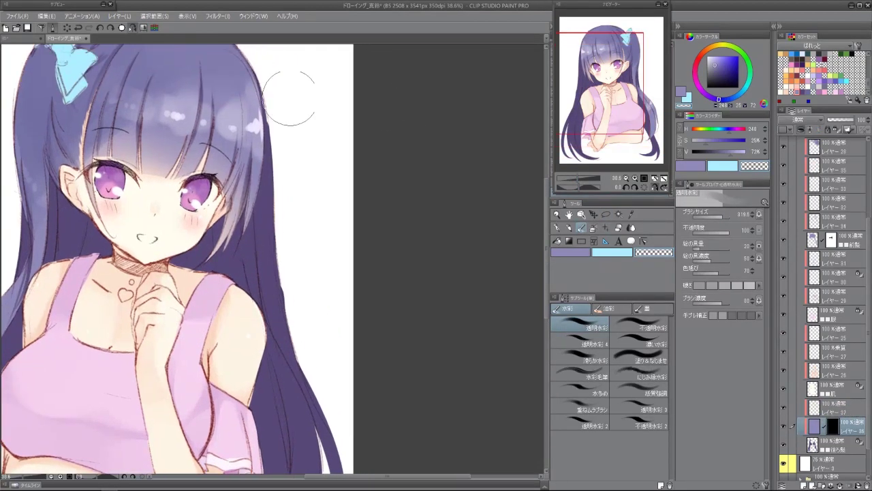
pyautogui.press('p')
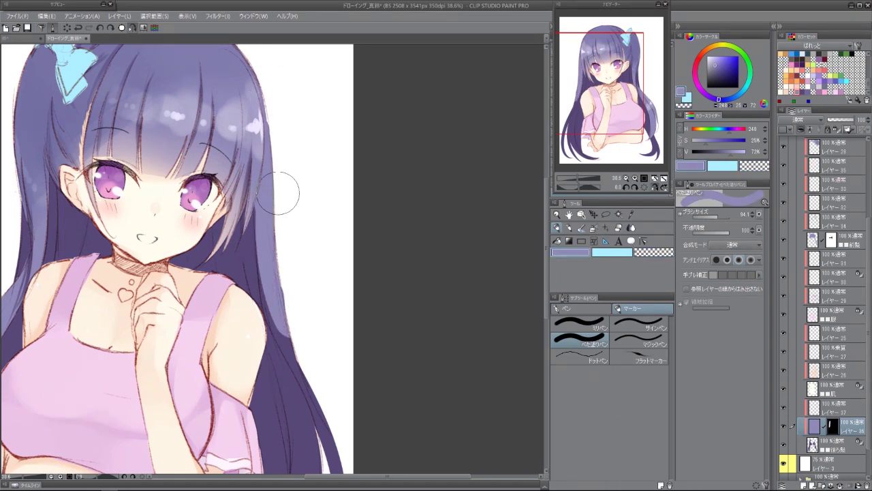
pyautogui.moveTo(285, 244)
pyautogui.mouseDown()
pyautogui.moveTo(279, 126)
pyautogui.moveTo(274, 198)
pyautogui.mouseUp()
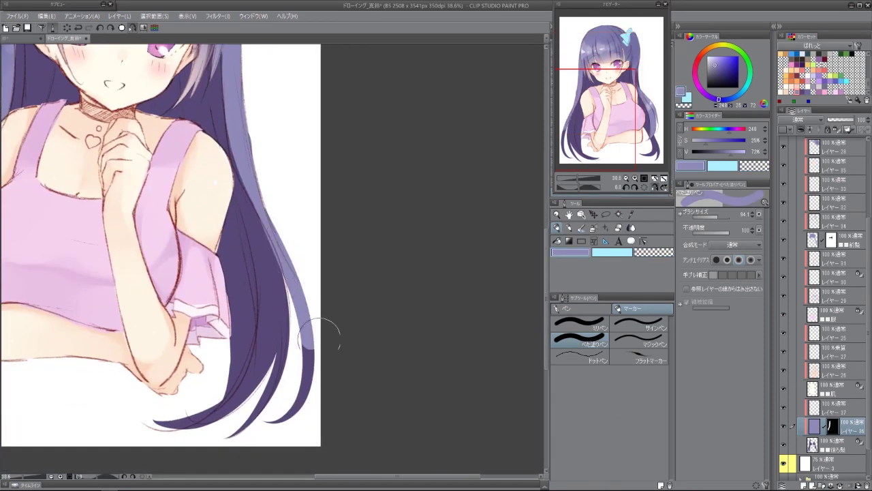
pyautogui.moveTo(251, 125); pyautogui.dragTo(232, 412)
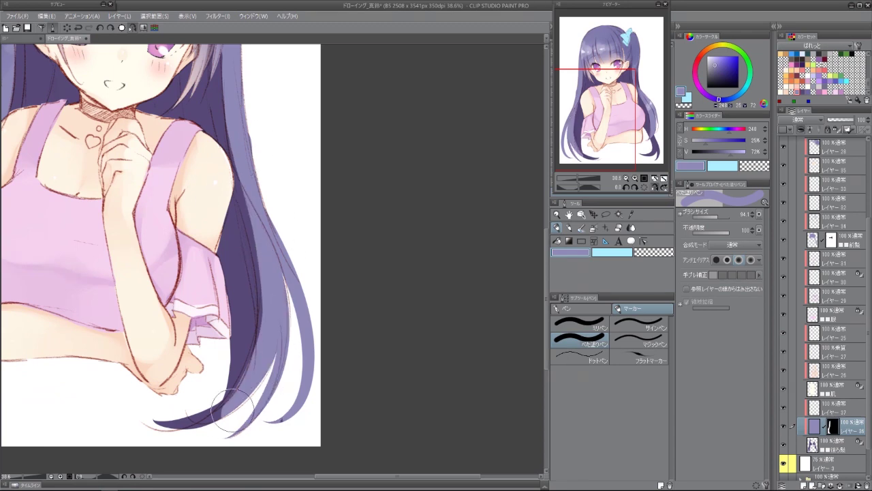
pyautogui.moveTo(239, 129); pyautogui.dragTo(276, 254)
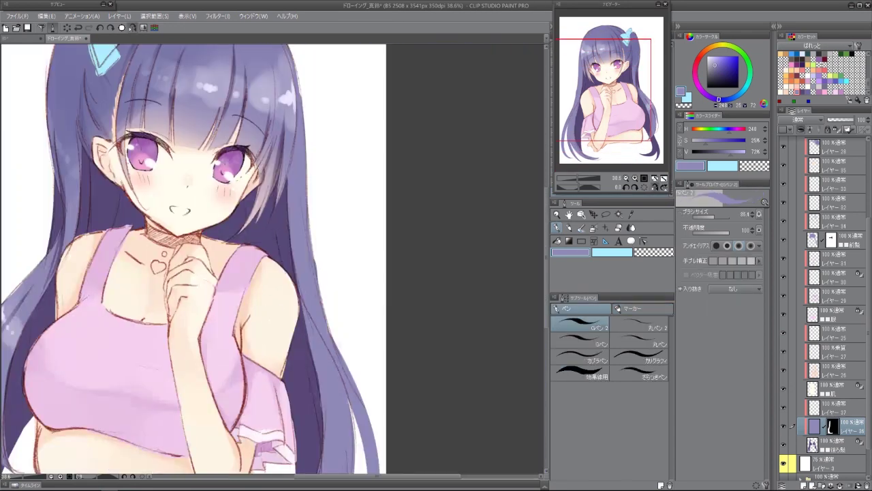
# Try an enlarged G-pen stroke on the back hair's layer mask beside the ruffled sleeve and undo it.
pyautogui.press(']')
pyautogui.press(']')
pyautogui.press(']')
pyautogui.press(']')
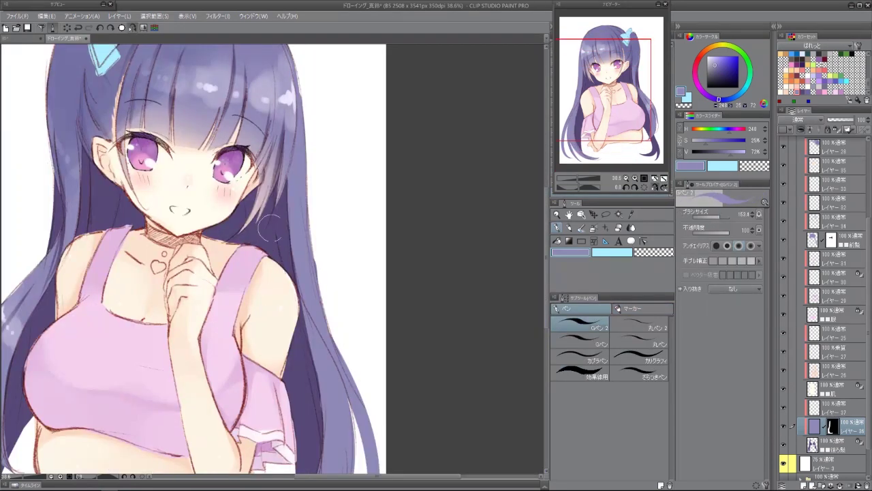
pyautogui.scroll(-3, 333, 223)
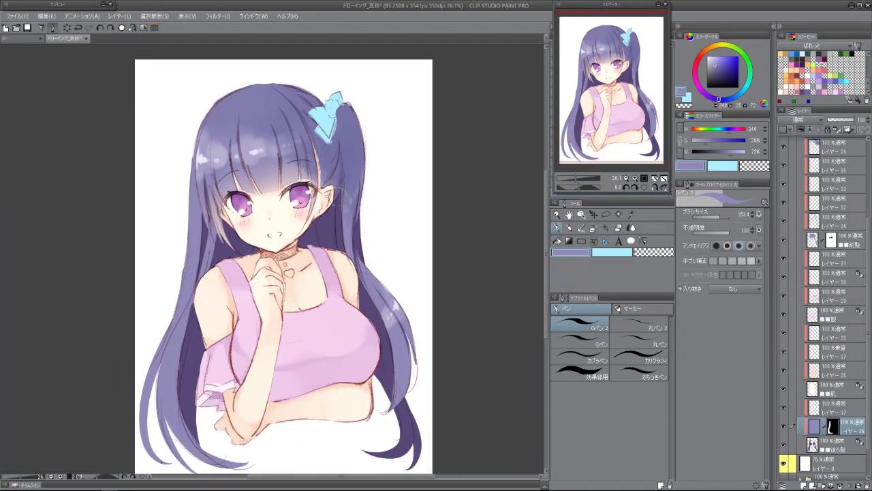
pyautogui.moveTo(479, 158); pyautogui.dragTo(495, 142)
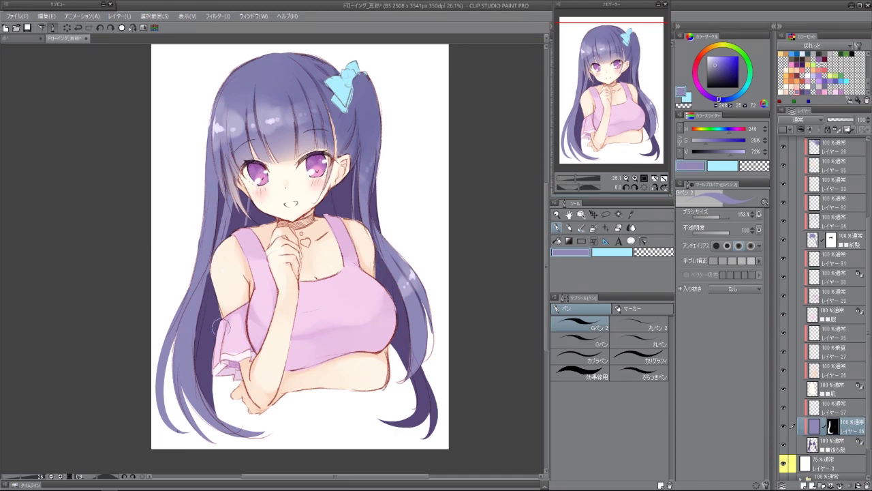
pyautogui.moveTo(203, 301); pyautogui.dragTo(201, 392)
pyautogui.hotkey('ctrl', 'z')
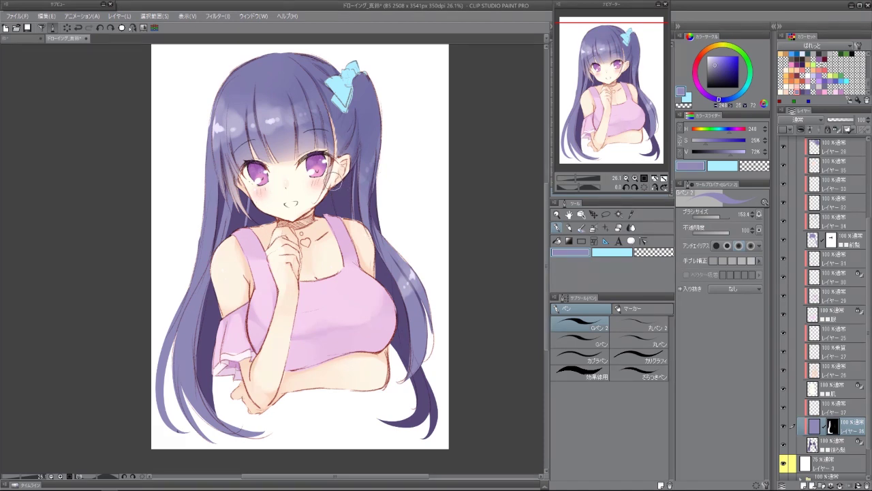
# Add a clipped layer over the back hair, shade the hair with darker purple transparent watercolour, and set it to low-opacity Multiply.
pyautogui.moveTo(431, 409)
pyautogui.mouseDown()
pyautogui.moveTo(436, 433)
pyautogui.moveTo(426, 406)
pyautogui.mouseUp()
pyautogui.click(804, 485)
pyautogui.moveTo(275, 240)
pyautogui.mouseDown()
pyautogui.moveTo(265, 252)
pyautogui.moveTo(272, 260)
pyautogui.mouseUp()
pyautogui.press('b')
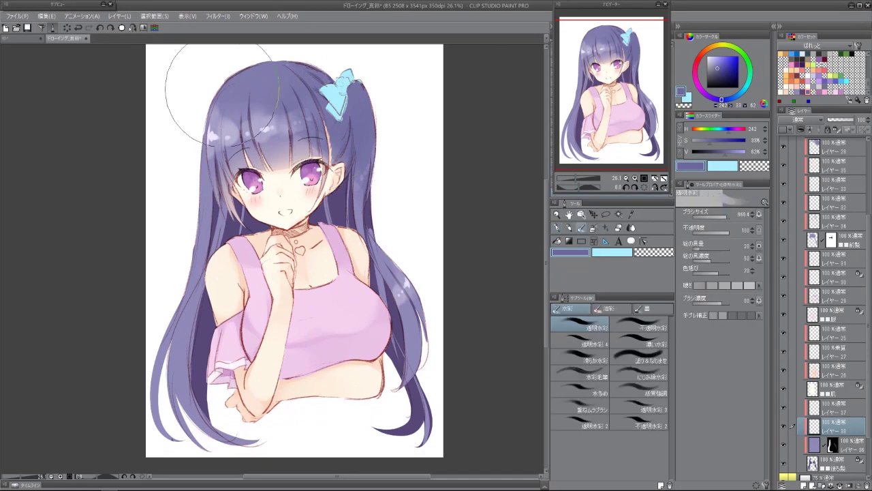
pyautogui.moveTo(385, 212); pyautogui.dragTo(409, 307)
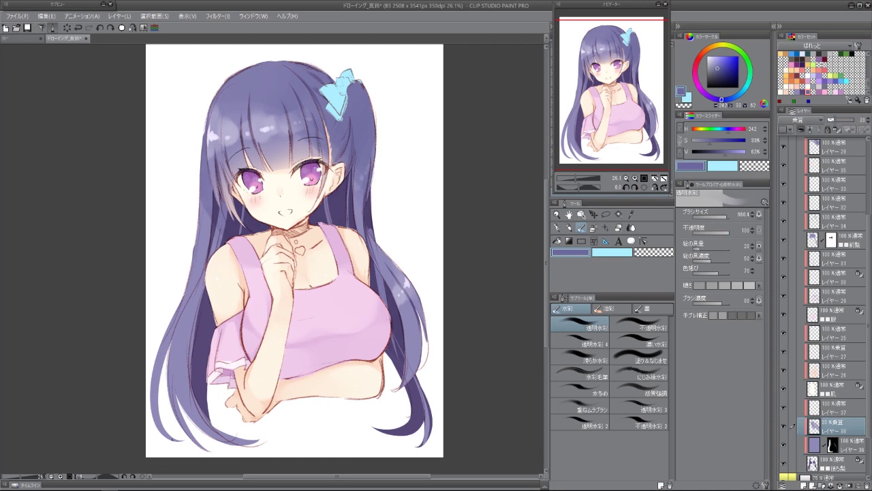
# Add another clipped layer, sample the skin tone and fade it over the back hair tips on both sides with the soft airbrush.
pyautogui.moveTo(273, 259); pyautogui.dragTo(293, 233)
pyautogui.hotkey('ctrl', 'shift', 'n')
pyautogui.keyDown('alt'); pyautogui.click(265, 372); pyautogui.keyUp('alt')
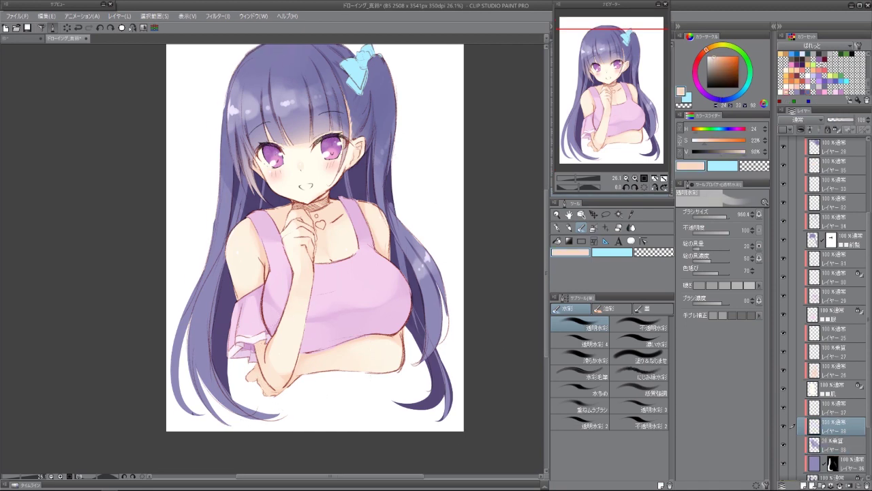
pyautogui.press('b')
pyautogui.moveTo(272, 256)
pyautogui.mouseDown()
pyautogui.moveTo(302, 403)
pyautogui.moveTo(262, 358)
pyautogui.moveTo(272, 384)
pyautogui.moveTo(270, 345)
pyautogui.moveTo(215, 386)
pyautogui.moveTo(227, 443)
pyautogui.mouseUp()
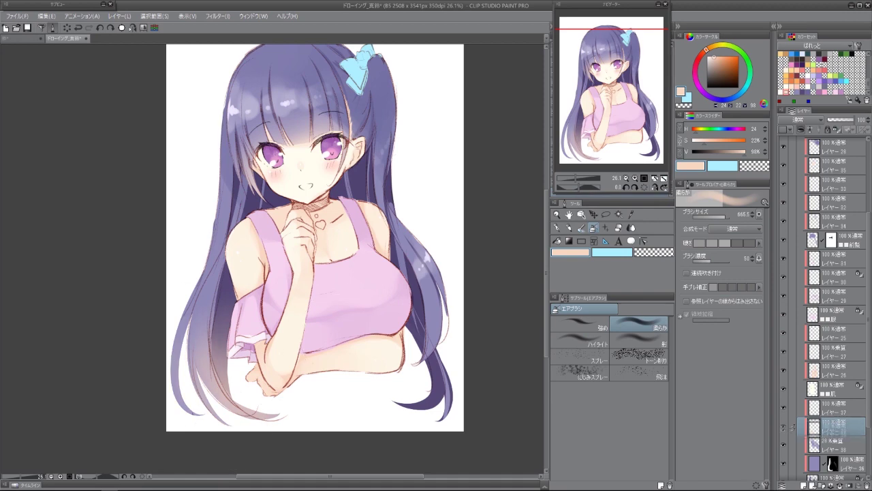
pyautogui.scroll(-2, 824, 409)
pyautogui.moveTo(828, 406); pyautogui.dragTo(827, 351)
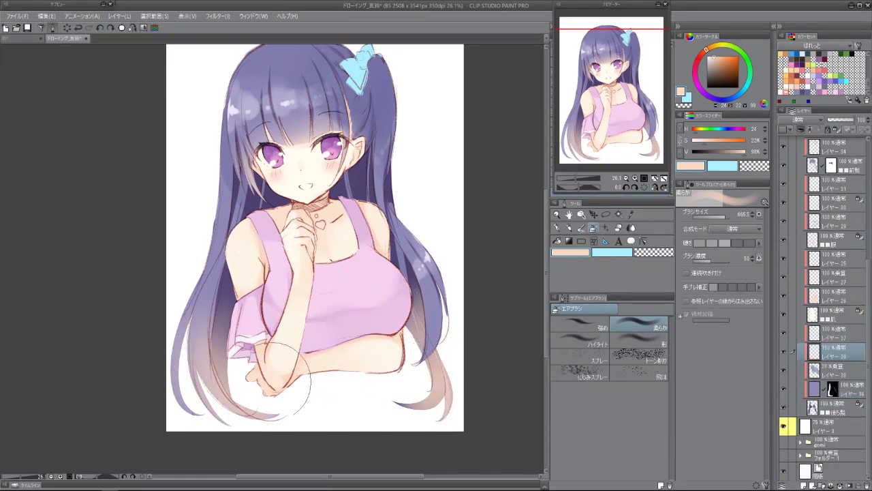
# Shift the hue of the skin-tone fade on the back hair tips to light purple.
pyautogui.hotkey('ctrl', 'u')
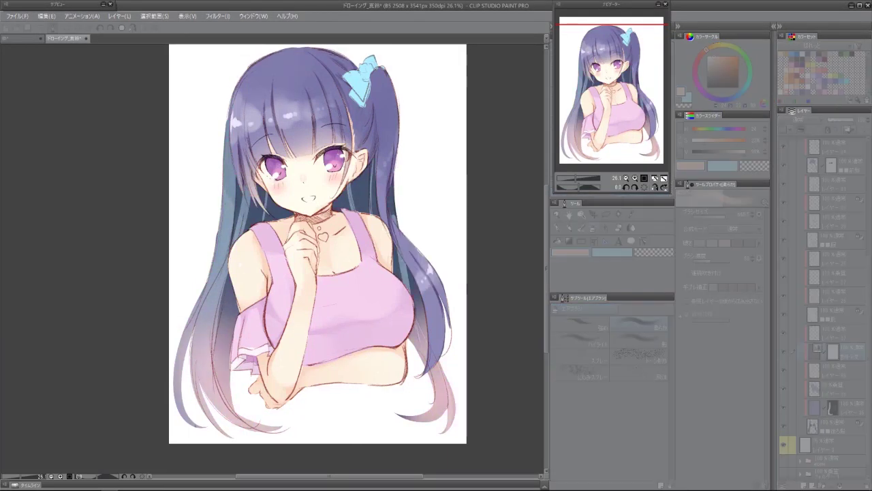
pyautogui.moveTo(487, 225); pyautogui.dragTo(433, 225)
pyautogui.click(594, 222)
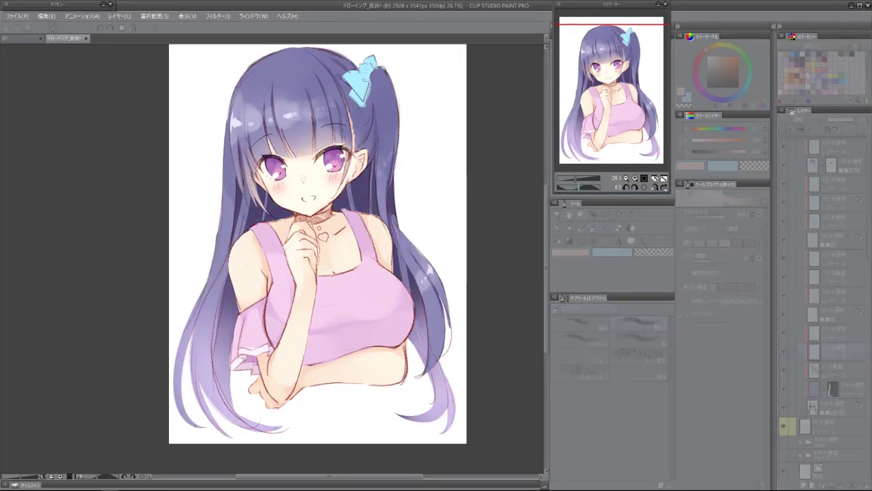
# Erase the light purple fade from the dark inner back hair beside the ruffled sleeve, using an enlarged rough eraser and the soft eraser.
pyautogui.scroll(3, 276, 119)
pyautogui.scroll(-2, 275, 118)
pyautogui.press(']')
pyautogui.press(']')
pyautogui.press(']')
pyautogui.press(']')
pyautogui.press(']')
pyautogui.press(']')
pyautogui.moveTo(254, 164)
pyautogui.mouseDown()
pyautogui.moveTo(269, 82)
pyautogui.moveTo(253, 123)
pyautogui.moveTo(256, 232)
pyautogui.mouseUp()
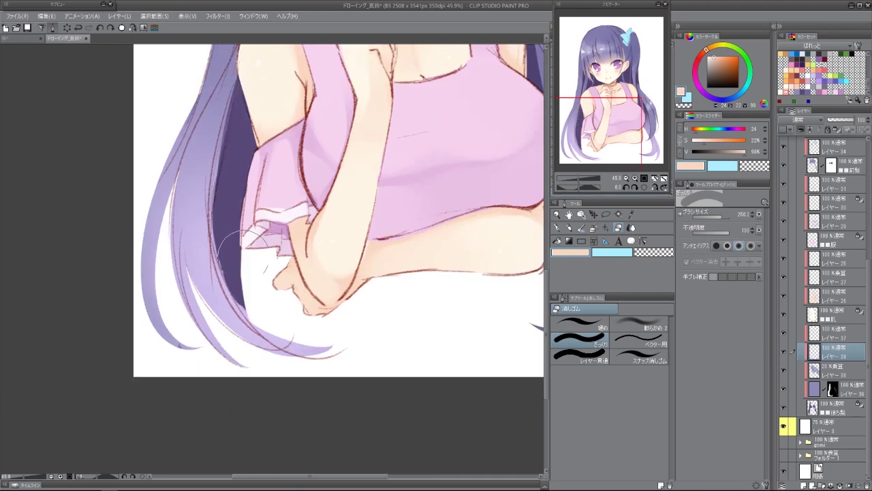
pyautogui.scroll(3, 259, 252)
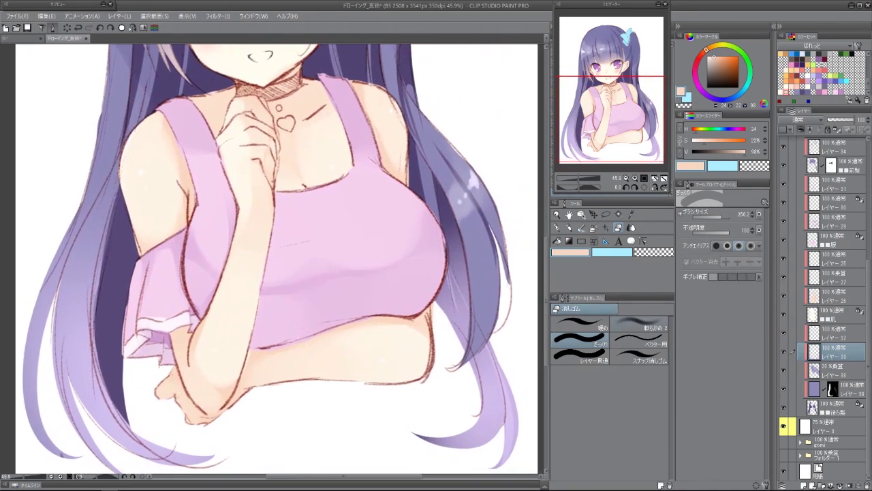
pyautogui.click(639, 325)
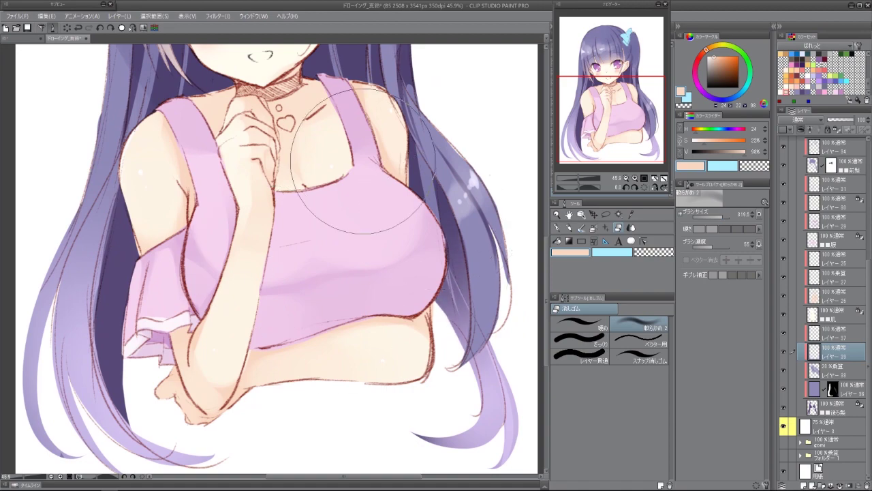
pyautogui.scroll(-1, 409, 321)
pyautogui.scroll(-2, 259, 293)
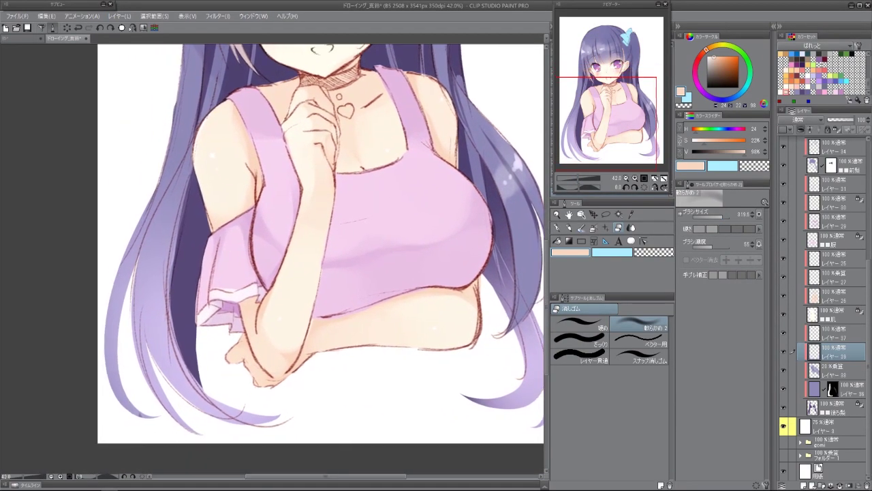
pyautogui.scroll(2, 320, 259)
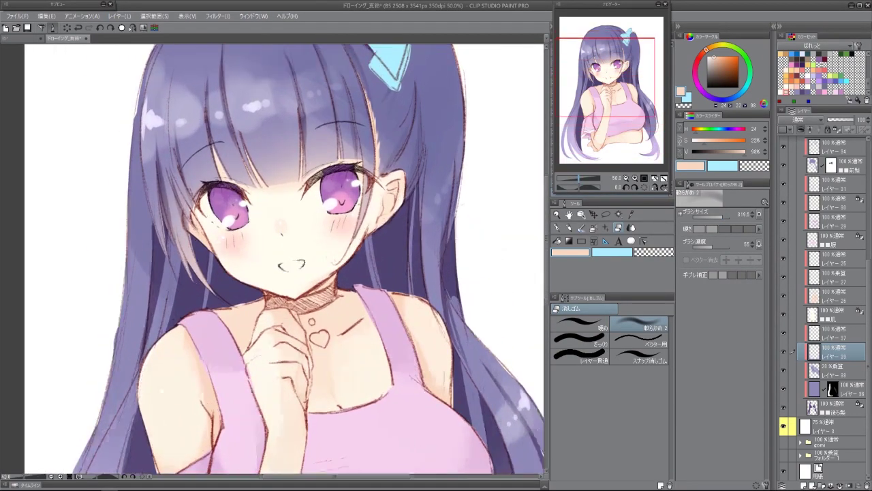
# Paint pale and white highlights on the outer back hair strands on layer 37 with the transparent watercolour brushes.
pyautogui.scroll(-4, 286, 286)
pyautogui.click(835, 332)
pyautogui.scroll(2, 286, 287)
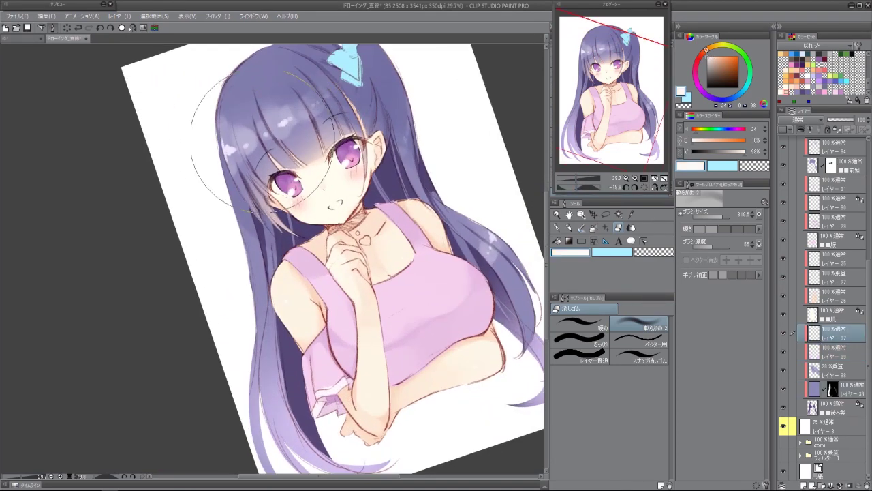
pyautogui.press('b')
pyautogui.press('b')
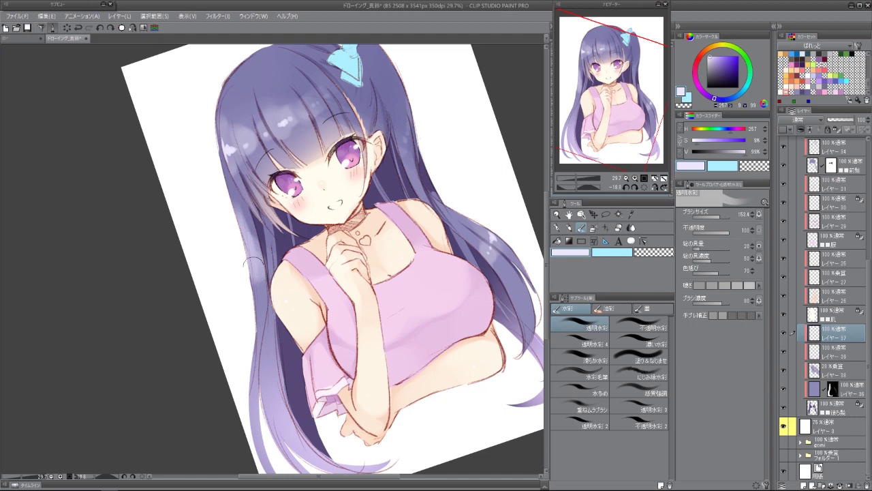
pyautogui.hscroll(2, 493, 218)
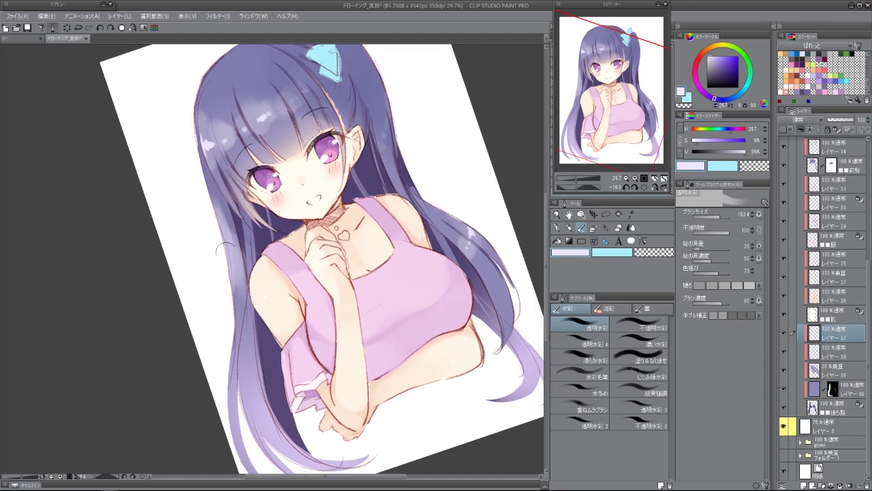
pyautogui.click(579, 344)
pyautogui.scroll(1, 271, 258)
pyautogui.scroll(1, 271, 257)
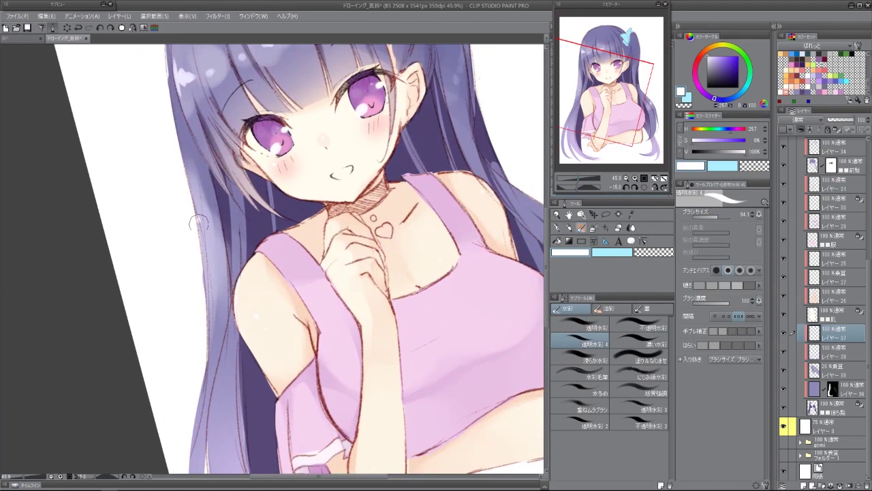
pyautogui.hotkey('ctrl', '0')
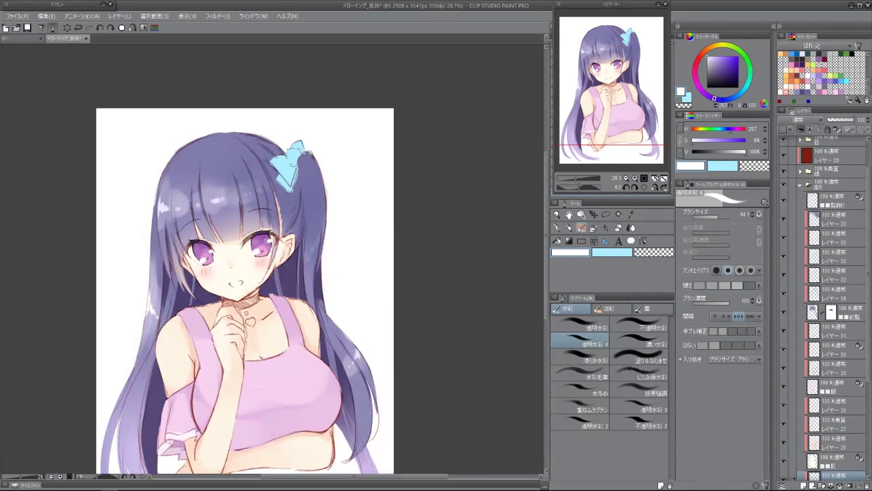
# Add a layer above the front hair shading, paint white highlights along the ponytail's outer edge and lower its opacity to 67%.
pyautogui.scroll(5, 290, 167)
pyautogui.press(',')
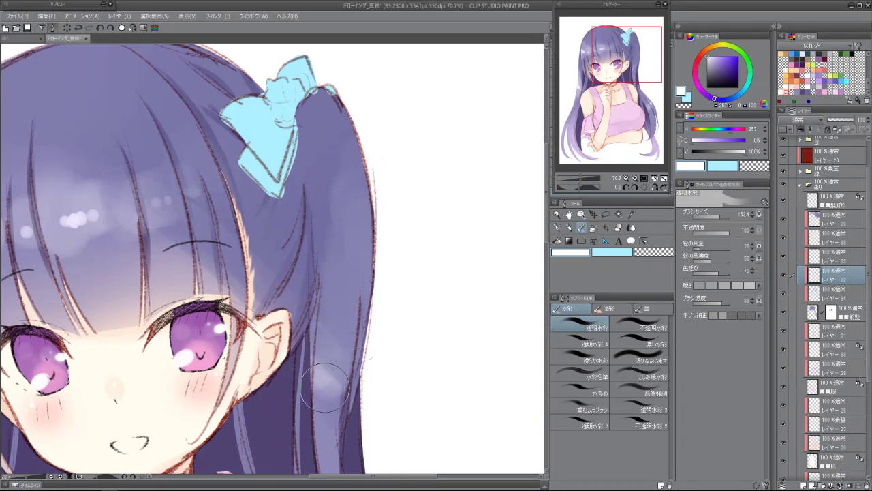
pyautogui.click(579, 344)
pyautogui.hotkey('alt', ']')
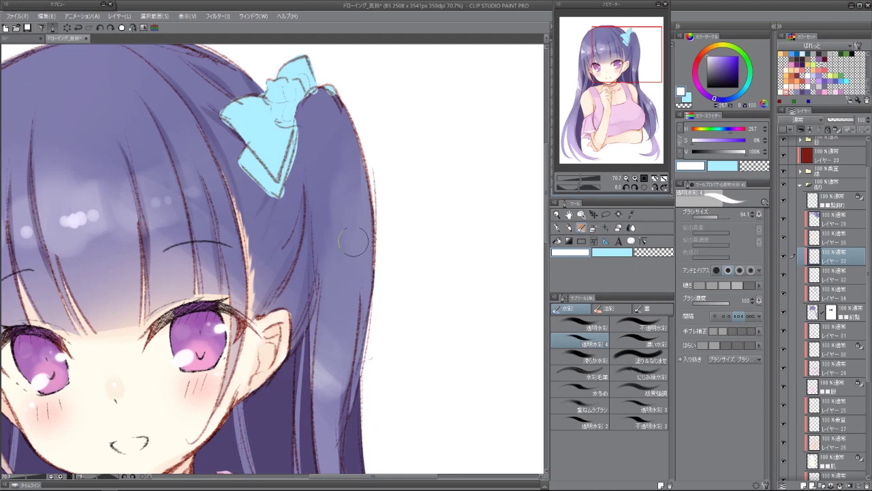
pyautogui.hotkey('ctrl', 'shift', 'n')
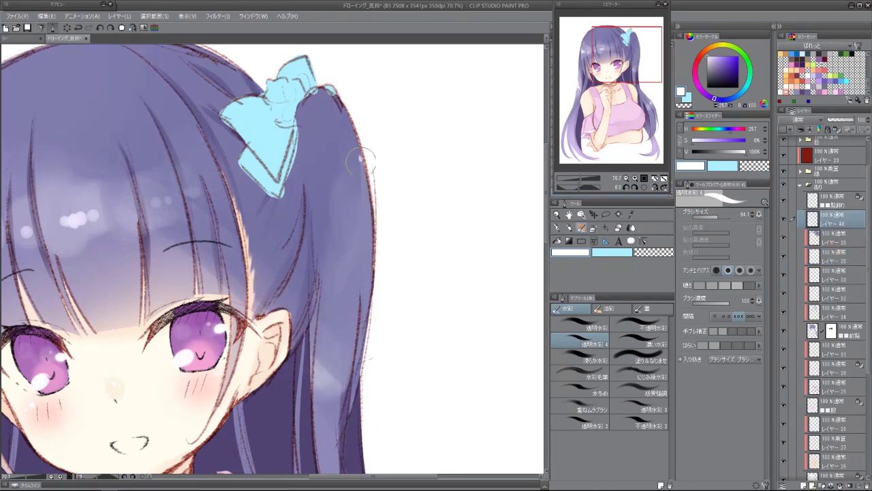
pyautogui.press('b')
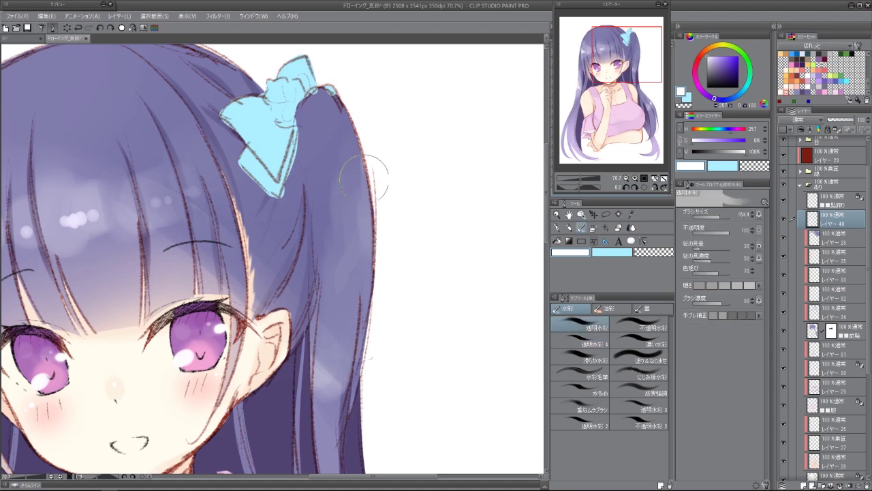
pyautogui.moveTo(364, 178); pyautogui.dragTo(362, 286)
pyautogui.press('b')
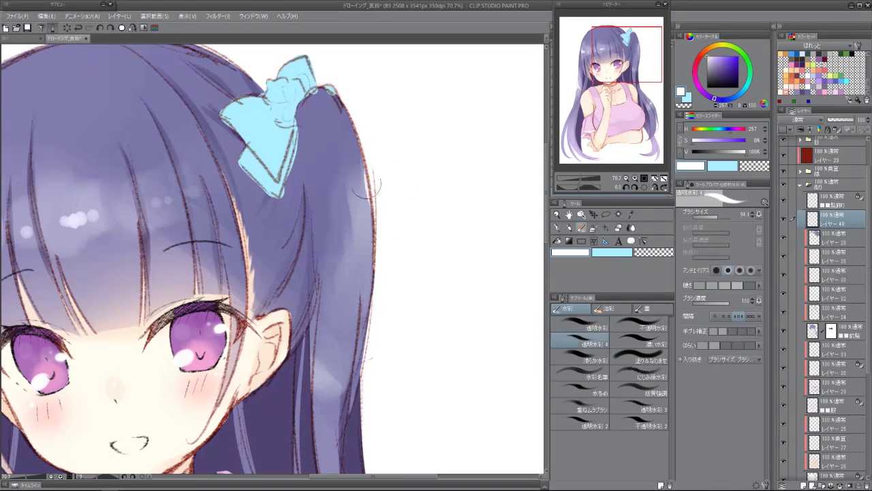
# Adjust the clothing layer's colour with hue 3, saturation 12 and luminosity 4.
pyautogui.moveTo(580, 178); pyautogui.dragTo(564, 178)
pyautogui.click(831, 405)
pyautogui.scroll(-1, 825, 306)
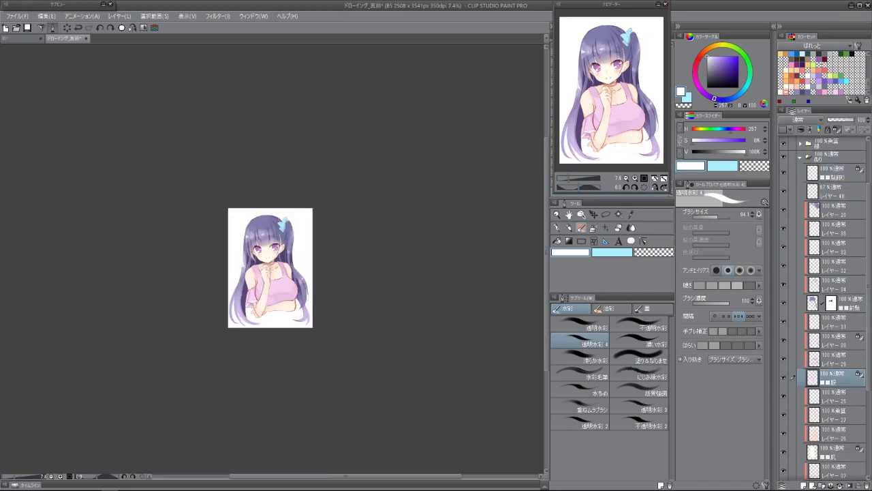
pyautogui.hotkey('ctrl', 'u')
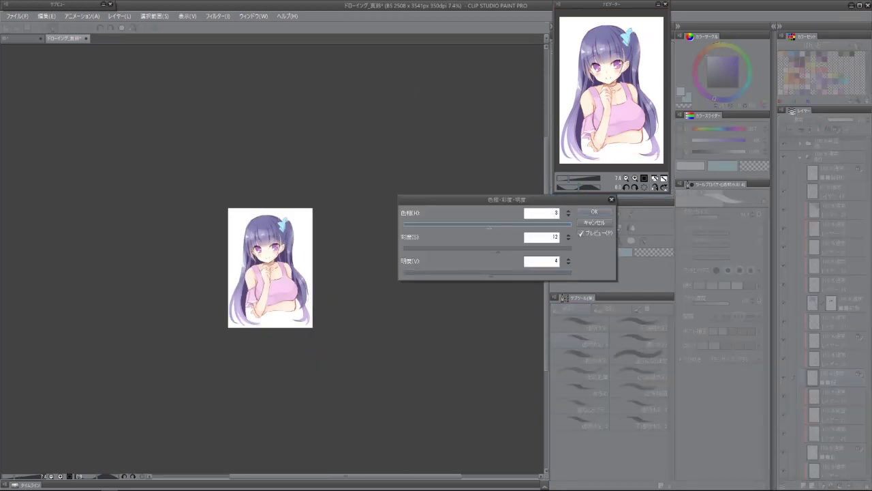
pyautogui.press('Return')
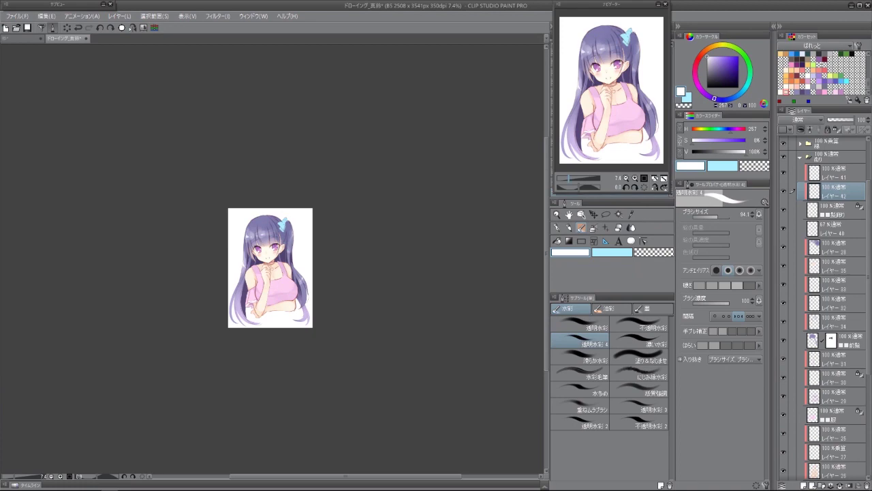
# Paint the hair ribbon's centre knot white and add white edges and stripes across its blue loops and tails with transparent watercolour.
pyautogui.scroll(5, 283, 225)
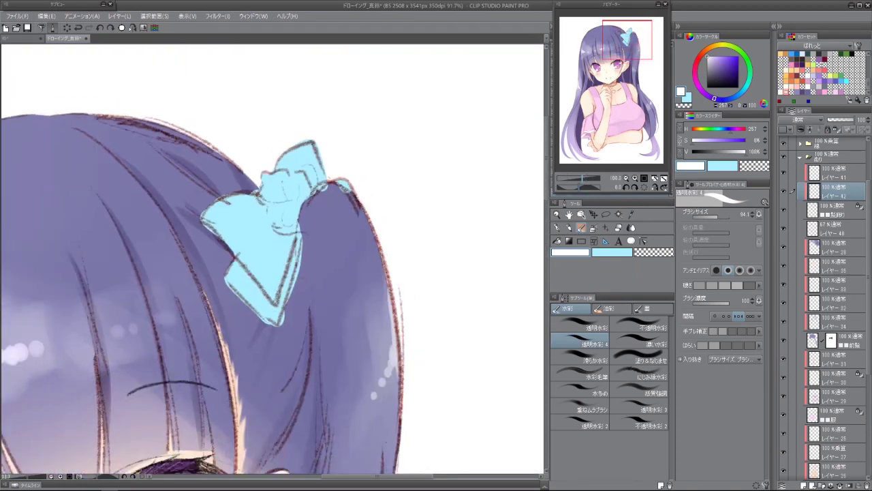
pyautogui.scroll(2, 272, 259)
pyautogui.moveTo(282, 164); pyautogui.dragTo(293, 190)
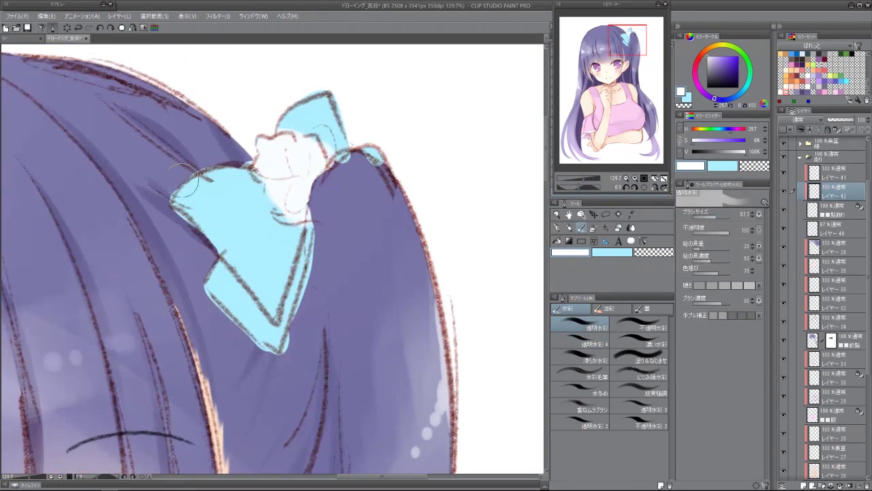
pyautogui.moveTo(185, 178); pyautogui.dragTo(274, 170)
pyautogui.moveTo(195, 230); pyautogui.dragTo(279, 193)
pyautogui.moveTo(248, 282); pyautogui.dragTo(286, 209)
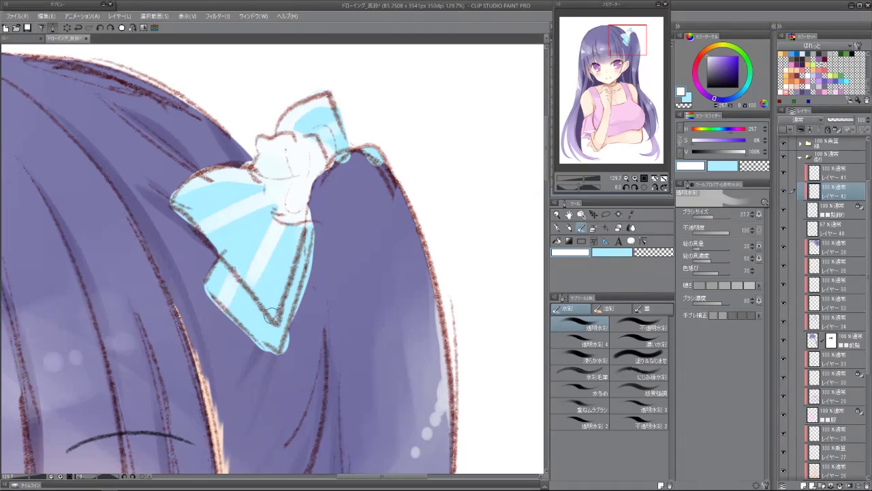
pyautogui.scroll(-10, 310, 235)
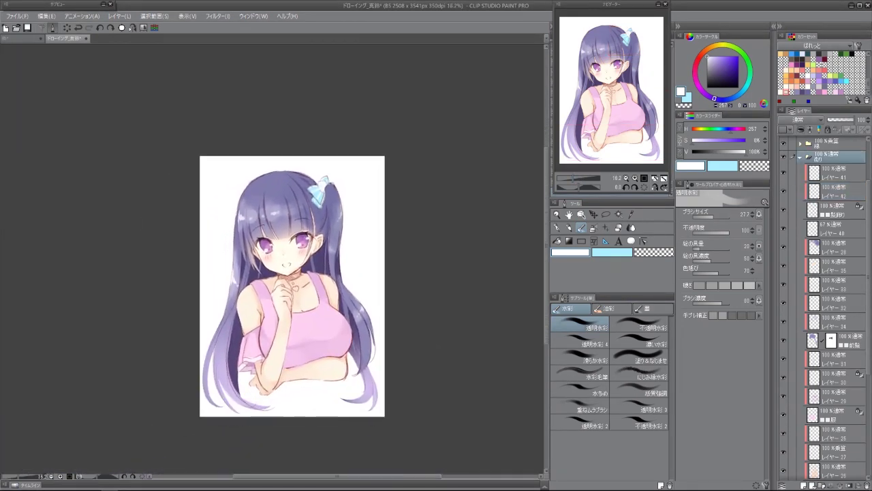
# Block in the whites of both eyes in blue on a new layer at the bottom of the eye folder.
pyautogui.scroll(14, 264, 250)
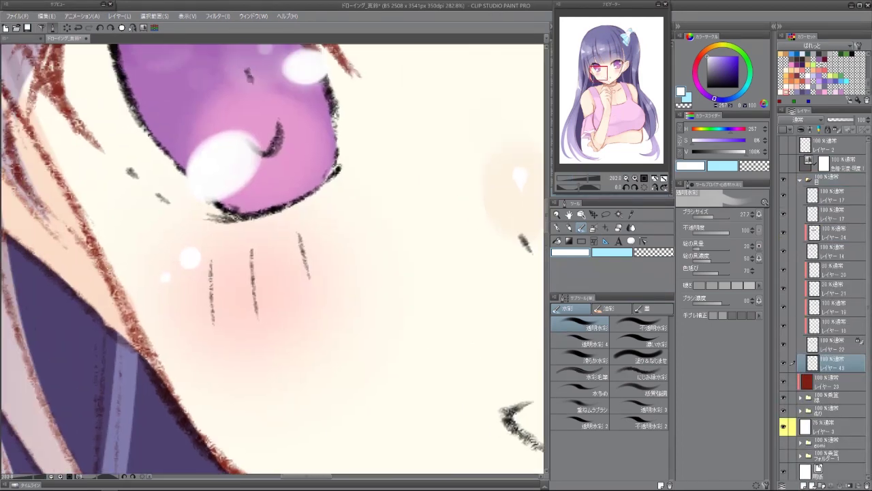
pyautogui.scroll(-1, 273, 253)
pyautogui.moveTo(194, 113)
pyautogui.mouseDown()
pyautogui.moveTo(213, 99)
pyautogui.moveTo(185, 138)
pyautogui.moveTo(209, 147)
pyautogui.mouseUp()
pyautogui.hotkey('ctrl', 'z')
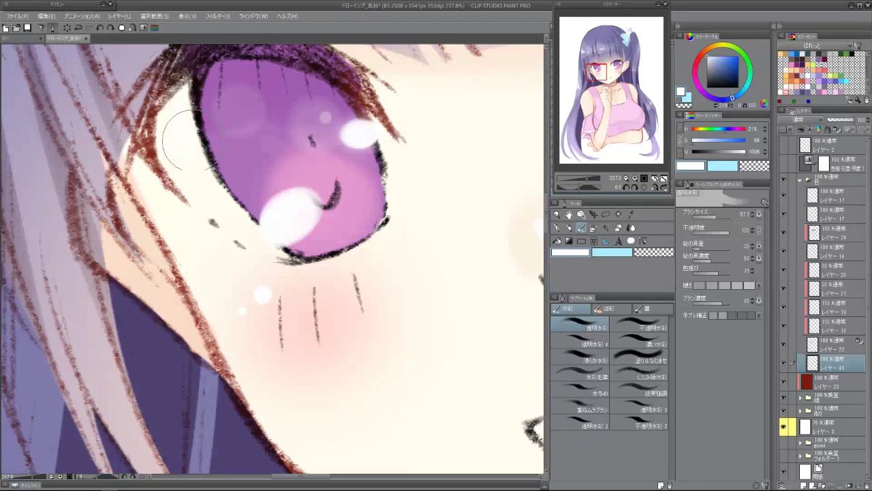
pyautogui.moveTo(201, 109)
pyautogui.mouseDown()
pyautogui.moveTo(182, 120)
pyautogui.moveTo(183, 128)
pyautogui.moveTo(198, 162)
pyautogui.moveTo(223, 184)
pyautogui.moveTo(197, 158)
pyautogui.moveTo(223, 204)
pyautogui.mouseUp()
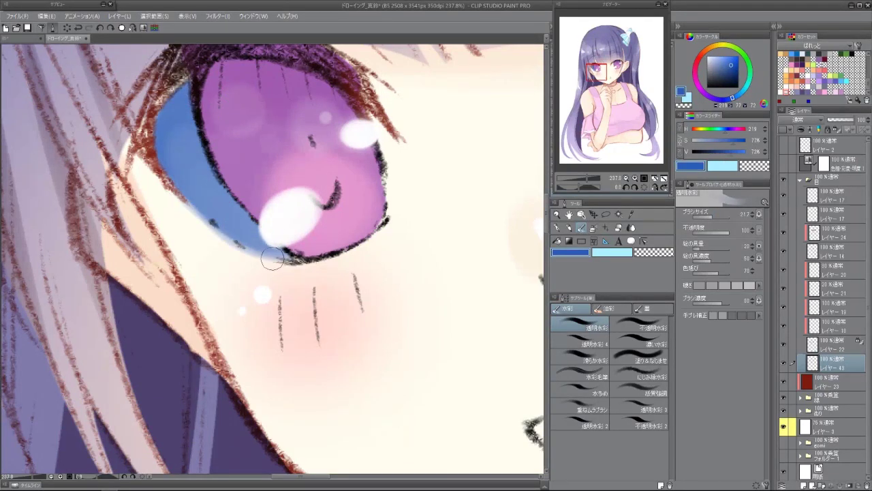
pyautogui.moveTo(321, 205); pyautogui.dragTo(273, 258)
pyautogui.moveTo(382, 149)
pyautogui.mouseDown()
pyautogui.moveTo(417, 179)
pyautogui.moveTo(407, 165)
pyautogui.moveTo(371, 252)
pyautogui.moveTo(409, 225)
pyautogui.moveTo(398, 272)
pyautogui.moveTo(411, 191)
pyautogui.mouseUp()
pyautogui.moveTo(215, 161)
pyautogui.mouseDown()
pyautogui.moveTo(239, 263)
pyautogui.moveTo(232, 306)
pyautogui.moveTo(205, 191)
pyautogui.mouseUp()
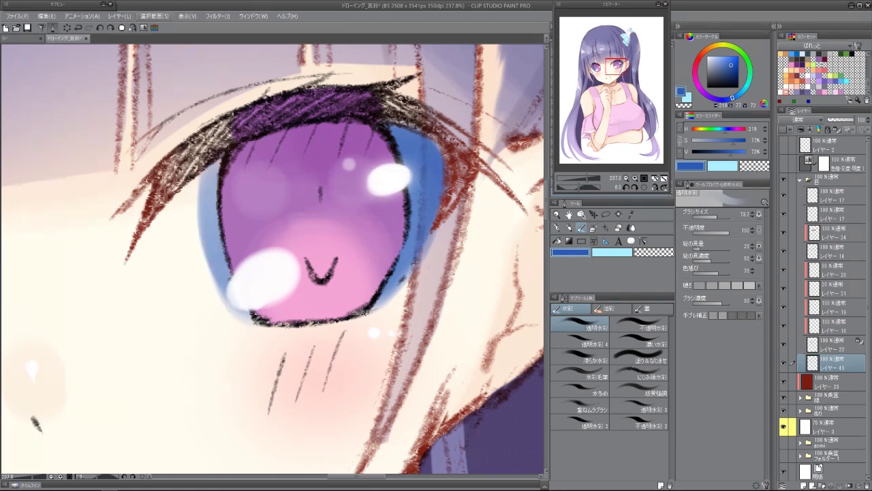
# Turn the blue base of the eye whites white by setting its luminosity correction to 100.
pyautogui.hotkey('ctrl', 'u')
pyautogui.write('100')
pyautogui.press('Return')
pyautogui.hotkey('ctrl', 'z')
pyautogui.hotkey('ctrl', 'u')
pyautogui.press('Return')
# Shade the upper areas of both eye whites in light grey on a new clipped layer using transparent watercolour.
pyautogui.keyDown('alt'); pyautogui.click(379, 145); pyautogui.keyUp('alt')
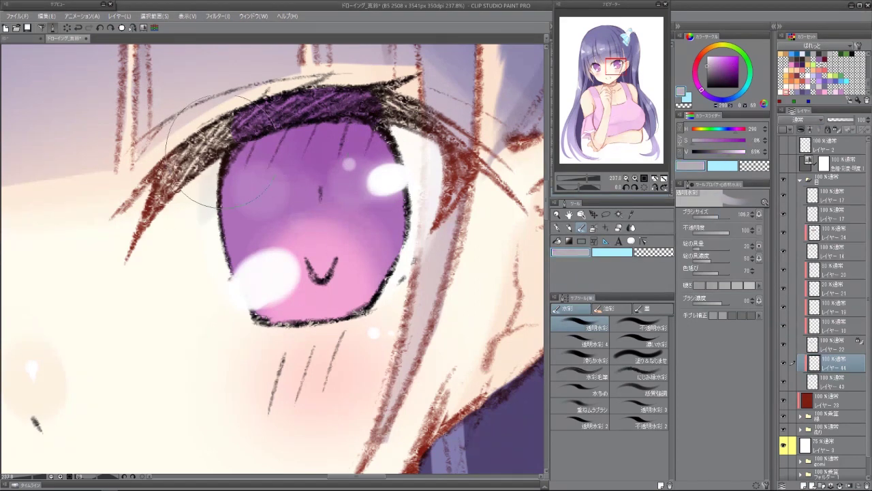
pyautogui.press('-')
pyautogui.press('^')
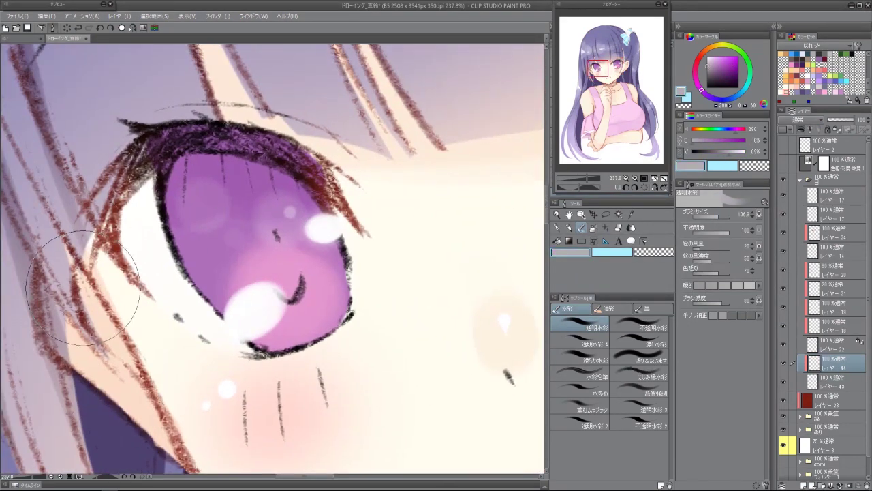
pyautogui.scroll(-6, 379, 200)
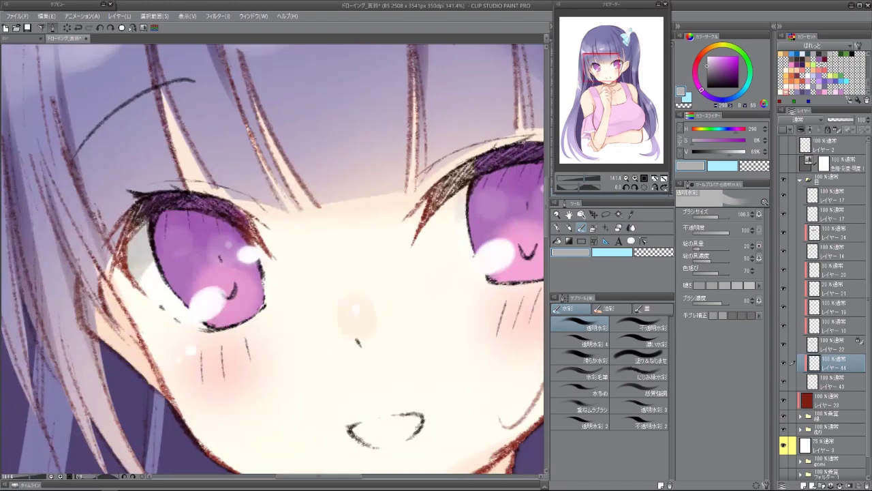
pyautogui.hotkey('ctrl', 'u')
pyautogui.press('Return')
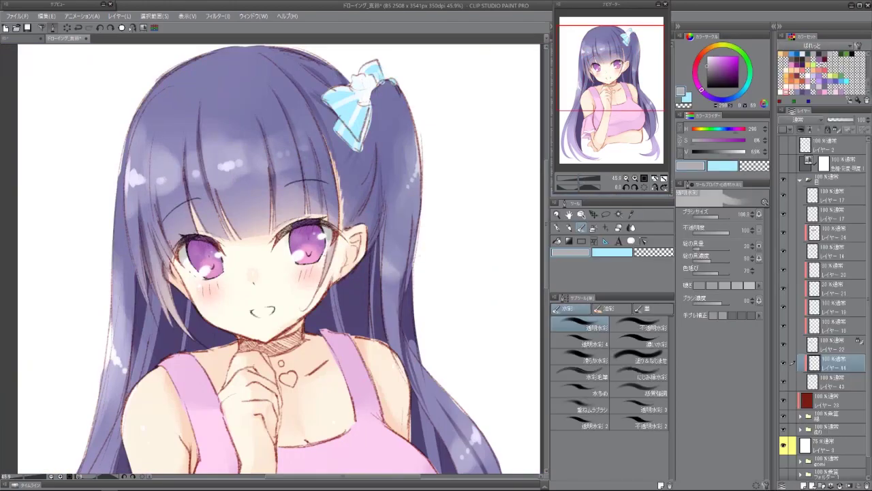
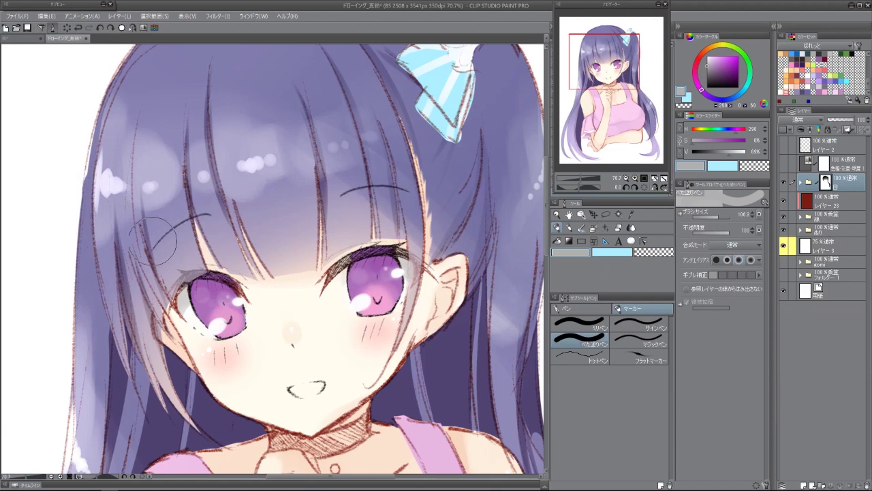
# Examine the overall balance and colours of the whole illustration at a small size.
pyautogui.hotkey('ctrl', '-')
pyautogui.hotkey('ctrl', '-')
pyautogui.hotkey('ctrl', '-')
pyautogui.hotkey('ctrl', '-')
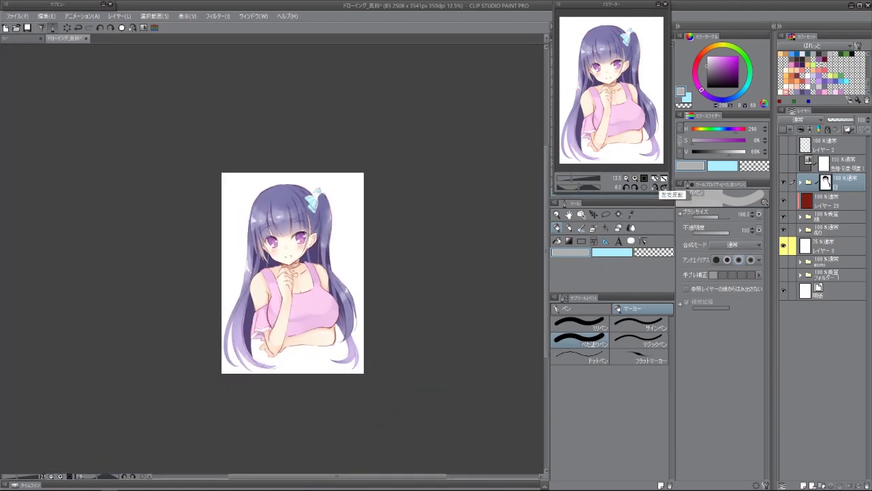
pyautogui.hotkey('ctrl', '+')
pyautogui.hotkey('ctrl', '+')
pyautogui.hotkey('ctrl', '+')
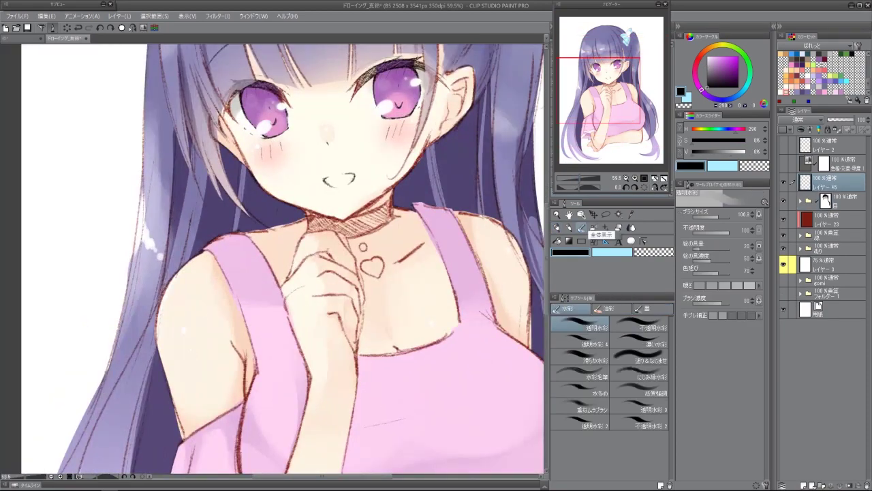
# Try covering the shoulders, chest and lower hair with soft white transparent watercolour masses on a new layer above the figure.
pyautogui.moveTo(225, 197)
pyautogui.mouseDown()
pyautogui.moveTo(204, 191)
pyautogui.moveTo(180, 228)
pyautogui.moveTo(198, 213)
pyautogui.moveTo(239, 231)
pyautogui.moveTo(262, 221)
pyautogui.moveTo(229, 303)
pyautogui.moveTo(249, 286)
pyautogui.moveTo(211, 225)
pyautogui.moveTo(198, 327)
pyautogui.moveTo(271, 261)
pyautogui.mouseUp()
pyautogui.scroll(2, 271, 261)
pyautogui.scroll(-2, 271, 259)
pyautogui.moveTo(355, 204)
pyautogui.mouseDown()
pyautogui.moveTo(377, 220)
pyautogui.moveTo(251, 204)
pyautogui.moveTo(306, 213)
pyautogui.moveTo(362, 194)
pyautogui.moveTo(377, 175)
pyautogui.moveTo(504, 146)
pyautogui.moveTo(477, 202)
pyautogui.moveTo(422, 235)
pyautogui.moveTo(384, 244)
pyautogui.moveTo(383, 293)
pyautogui.moveTo(475, 217)
pyautogui.moveTo(437, 263)
pyautogui.moveTo(413, 190)
pyautogui.moveTo(491, 146)
pyautogui.moveTo(481, 245)
pyautogui.moveTo(298, 246)
pyautogui.moveTo(177, 293)
pyautogui.moveTo(253, 327)
pyautogui.moveTo(409, 300)
pyautogui.mouseUp()
pyautogui.scroll(-2, 409, 300)
pyautogui.moveTo(430, 205)
pyautogui.mouseDown()
pyautogui.moveTo(397, 292)
pyautogui.moveTo(411, 250)
pyautogui.moveTo(390, 267)
pyautogui.moveTo(393, 315)
pyautogui.moveTo(381, 340)
pyautogui.moveTo(395, 409)
pyautogui.mouseUp()
pyautogui.moveTo(223, 234)
pyautogui.mouseDown()
pyautogui.moveTo(183, 436)
pyautogui.moveTo(181, 423)
pyautogui.mouseUp()
pyautogui.hotkey('ctrl', 'u')
pyautogui.press('Return')
# Try loose hair-coloured G-pen strands around the figure on a new layer, with an arrow and handwritten note on another layer.
pyautogui.click(119, 16)
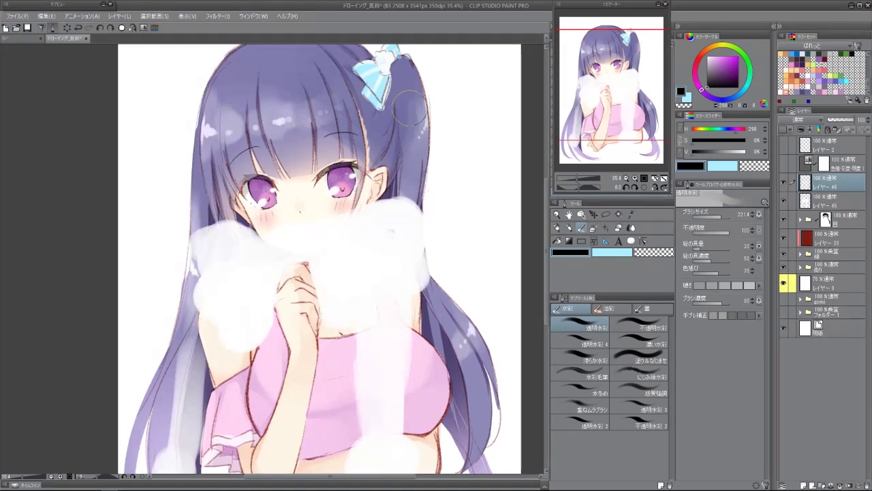
pyautogui.keyDown('alt'); pyautogui.click(409, 106); pyautogui.keyUp('alt')
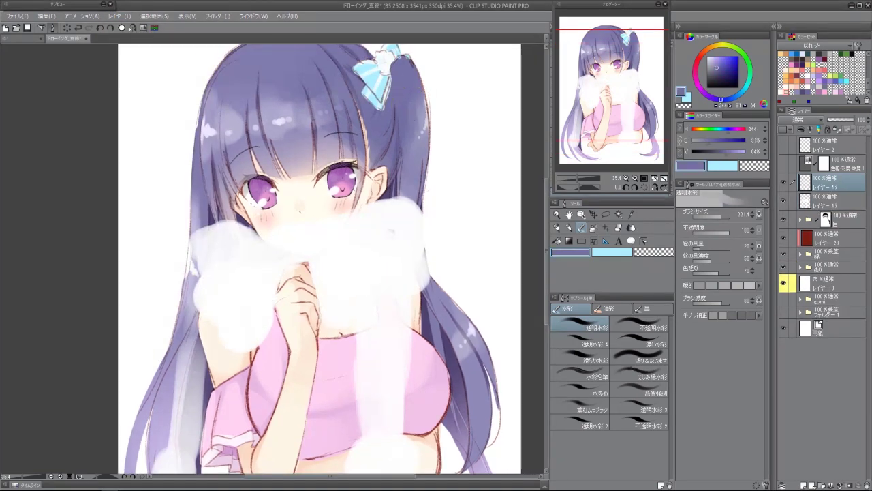
pyautogui.press('p')
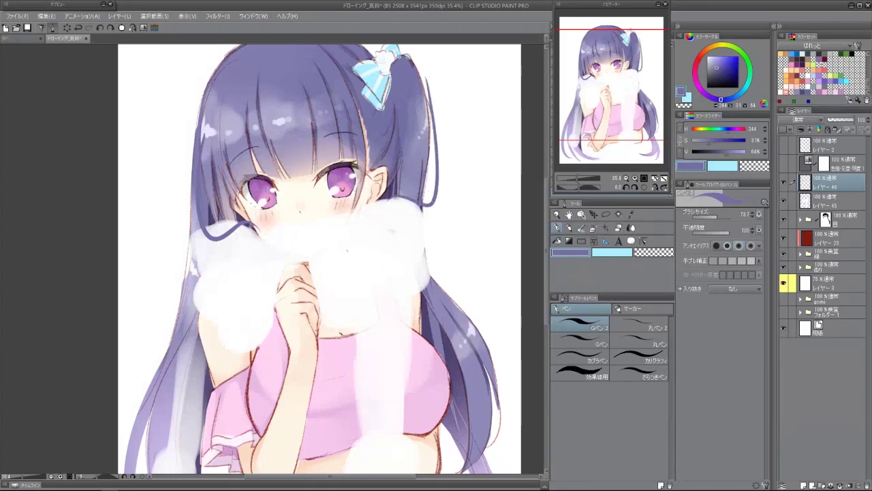
pyautogui.scroll(-2, 378, 233)
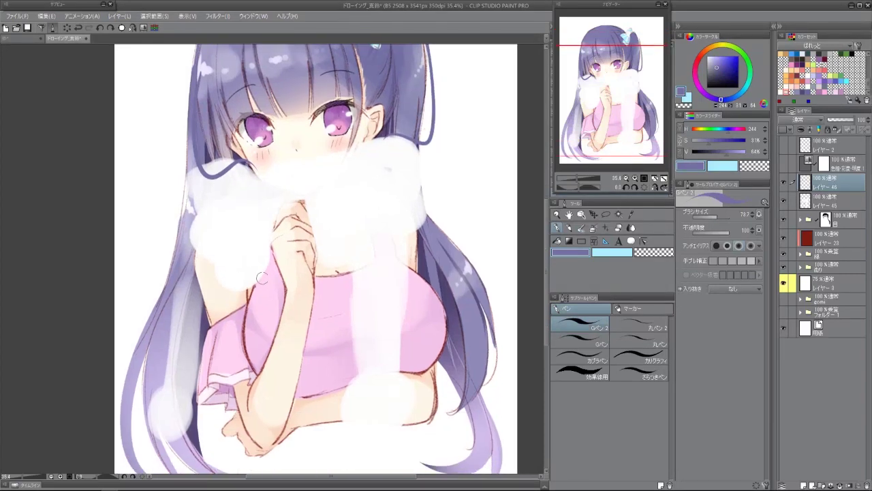
pyautogui.moveTo(260, 275); pyautogui.dragTo(174, 426)
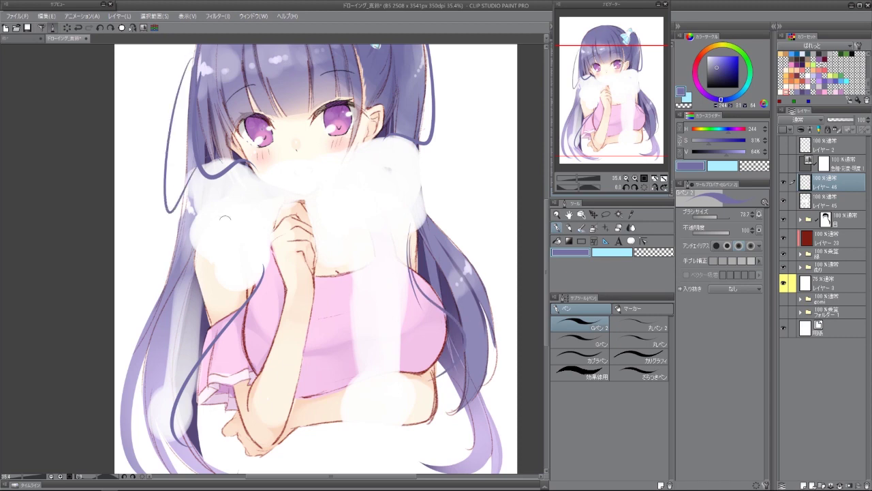
pyautogui.scroll(3, 197, 244)
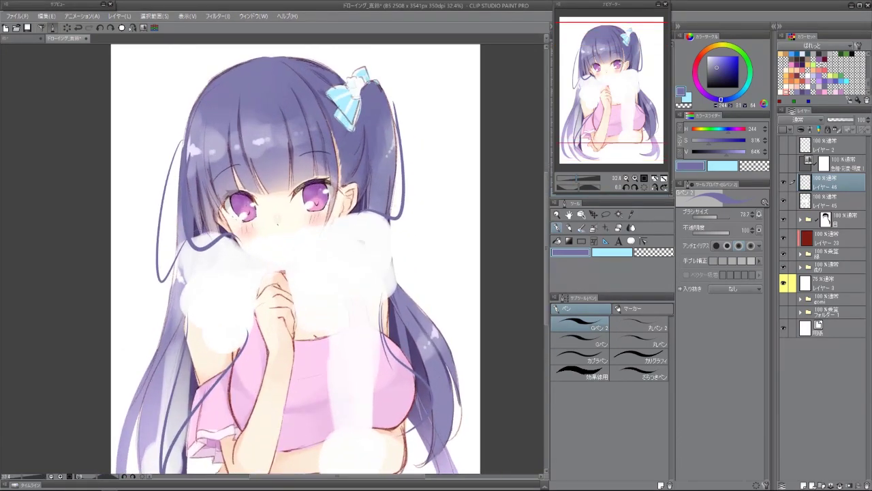
pyautogui.scroll(-1, 197, 244)
pyautogui.hotkey('ctrl', 'shift', 'n')
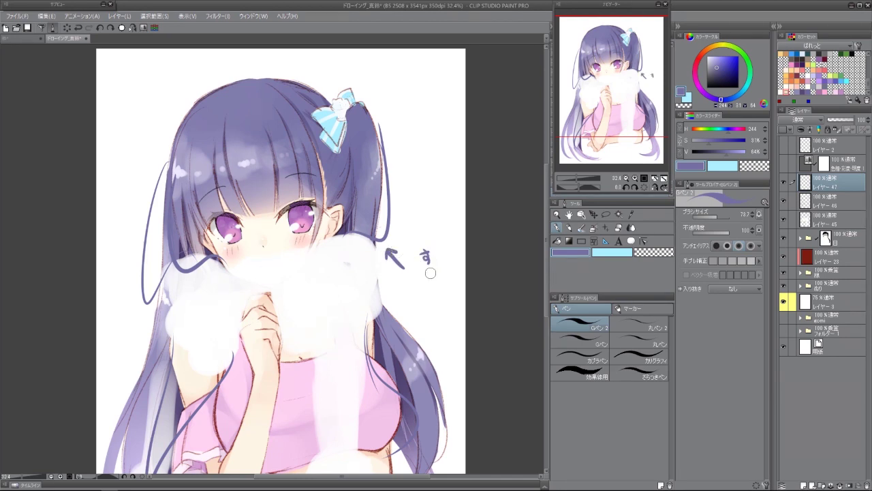
pyautogui.moveTo(449, 286); pyautogui.dragTo(509, 304)
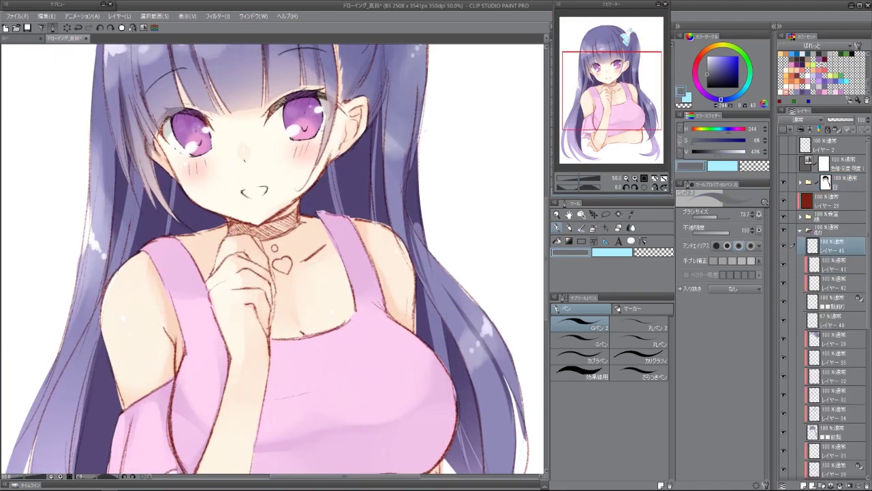
# Fill the choker with dark grey and its round bead and heart pendant with white on the layer atop the colouring folder.
pyautogui.hotkey('ctrl', '+')
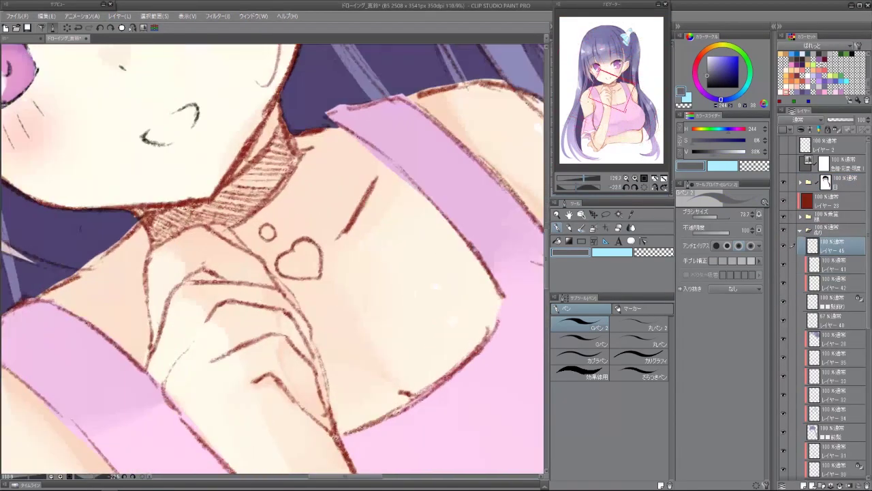
pyautogui.moveTo(146, 222)
pyautogui.mouseDown()
pyautogui.moveTo(204, 199)
pyautogui.moveTo(275, 145)
pyautogui.mouseUp()
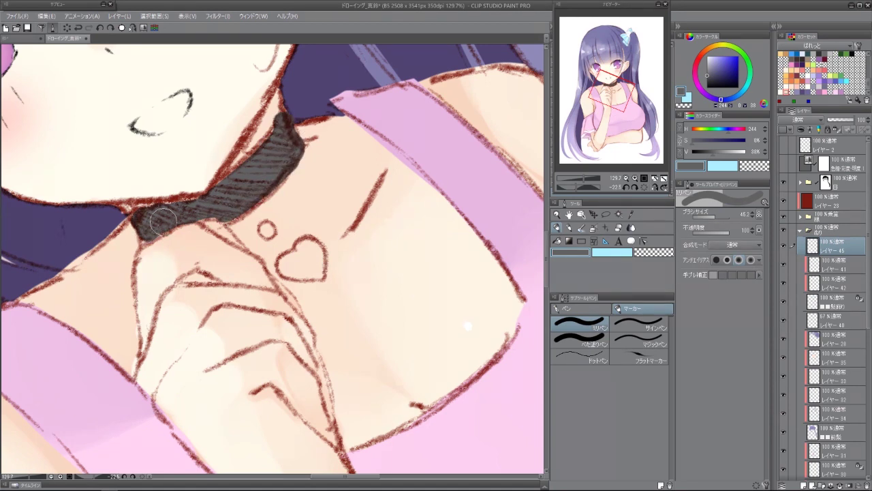
pyautogui.press('x')
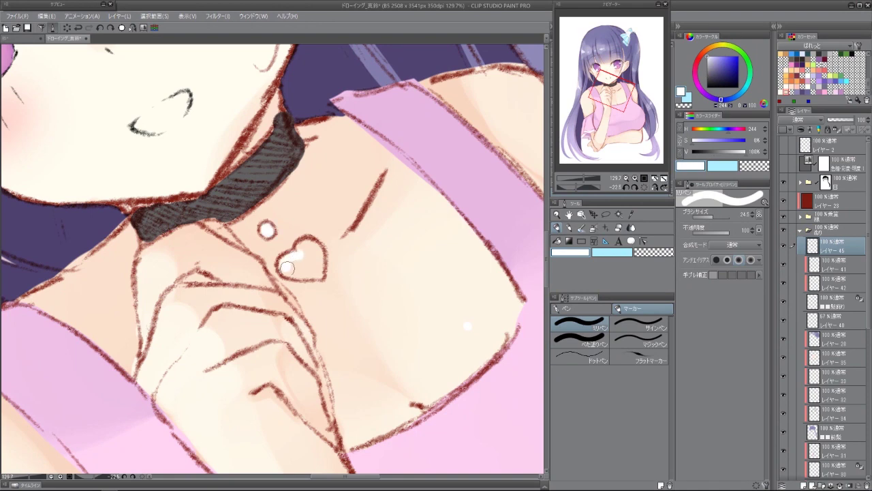
# Save the illustration and set the luminosity correction of the dark red line-colour layer to 52.
pyautogui.scroll(-10, 317, 247)
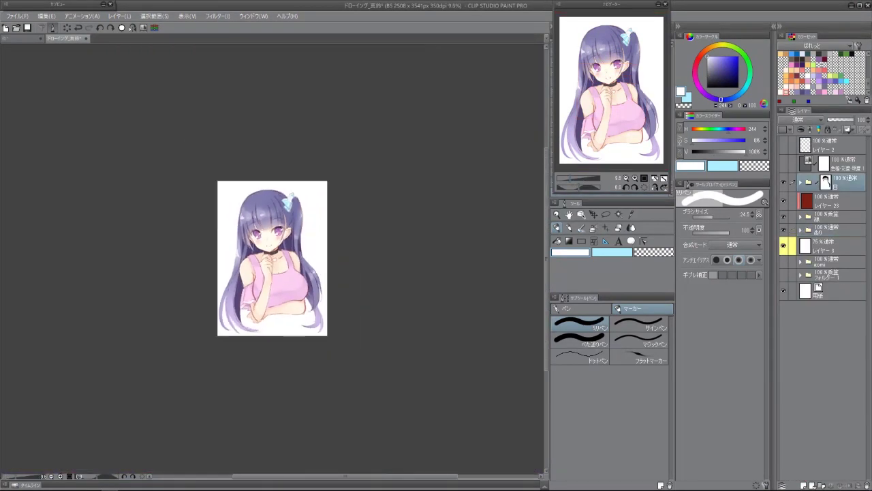
pyautogui.click(16, 15)
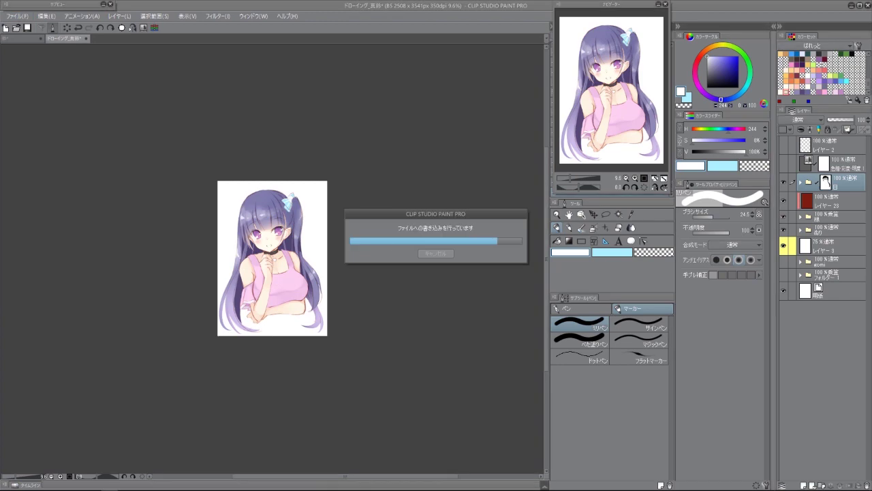
pyautogui.hotkey('ctrl', 'u')
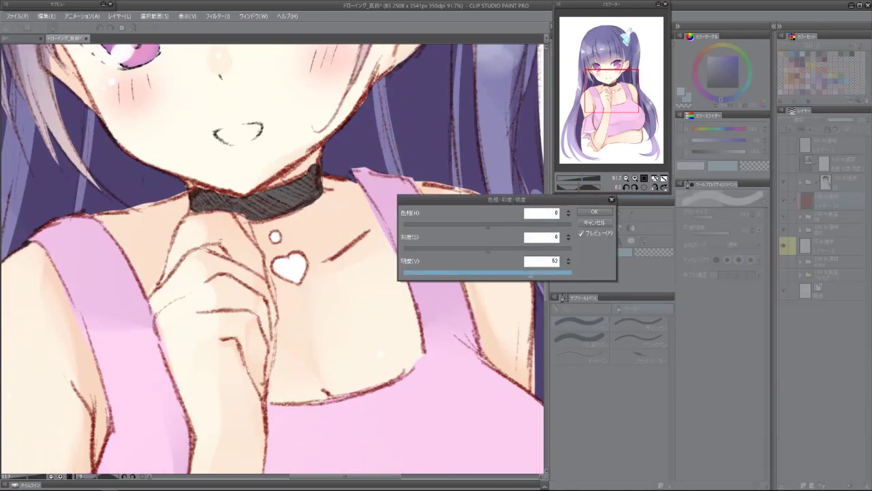
# Make a merged, strongly contrasted copy of the colouring without the line art and apply Gaussian blur to it.
pyautogui.scroll(-3, 272, 259)
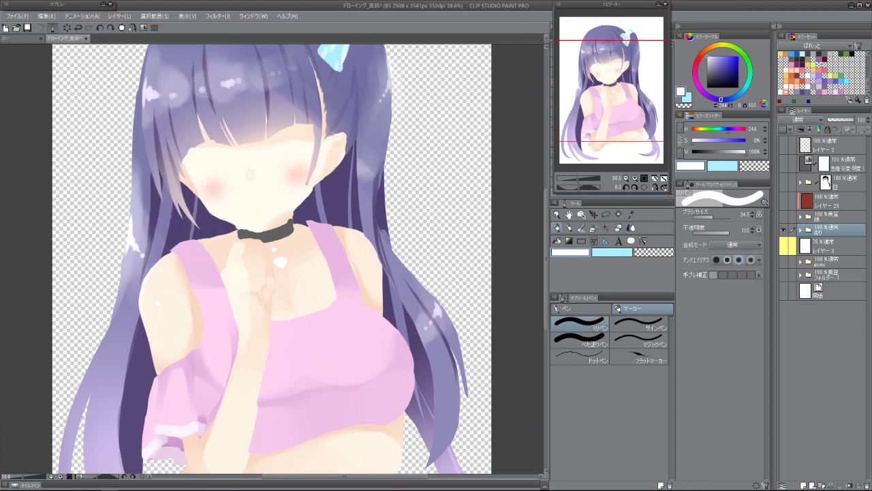
pyautogui.click(119, 16)
pyautogui.click(273, 64)
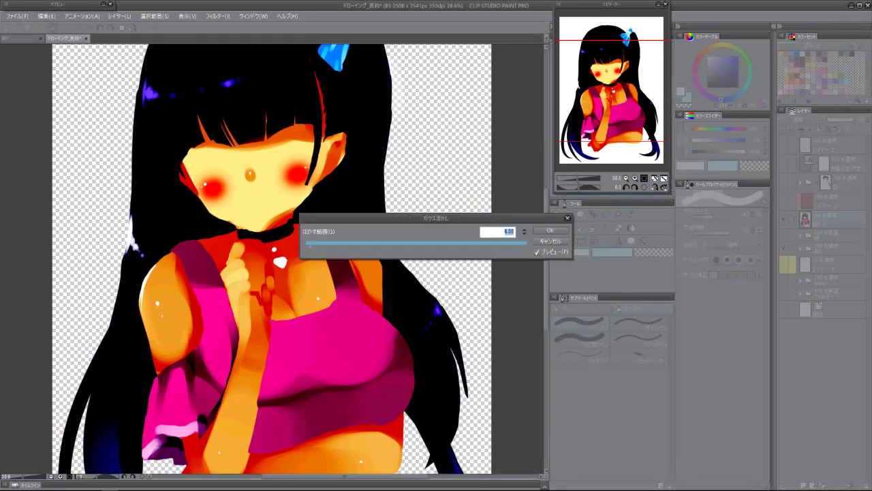
pyautogui.press('Return')
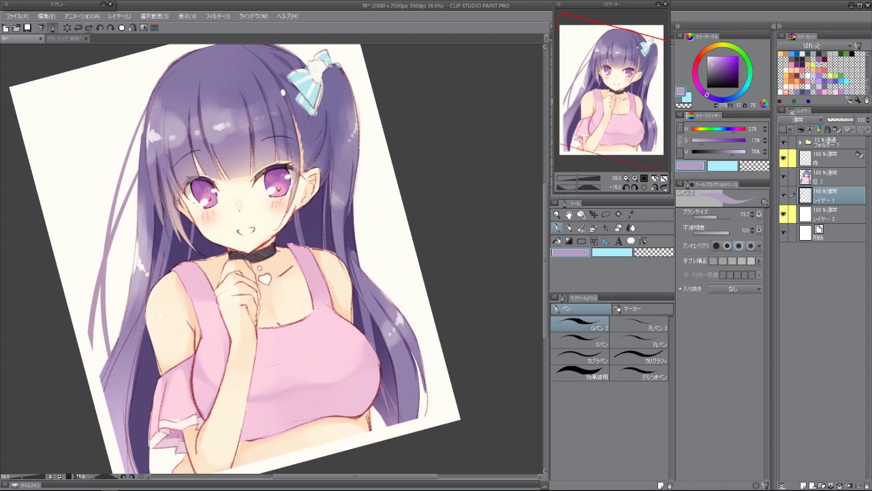
# Draw long thin pale violet loose strands on both sides of the hair with the G-pen on the layer beneath the figure.
pyautogui.hotkey('ctrl', '@')
pyautogui.press('h')
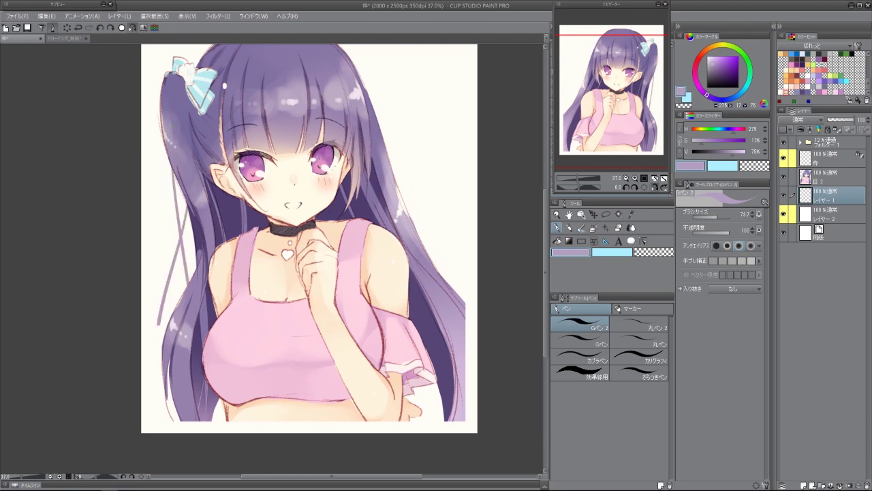
pyautogui.click(89, 28)
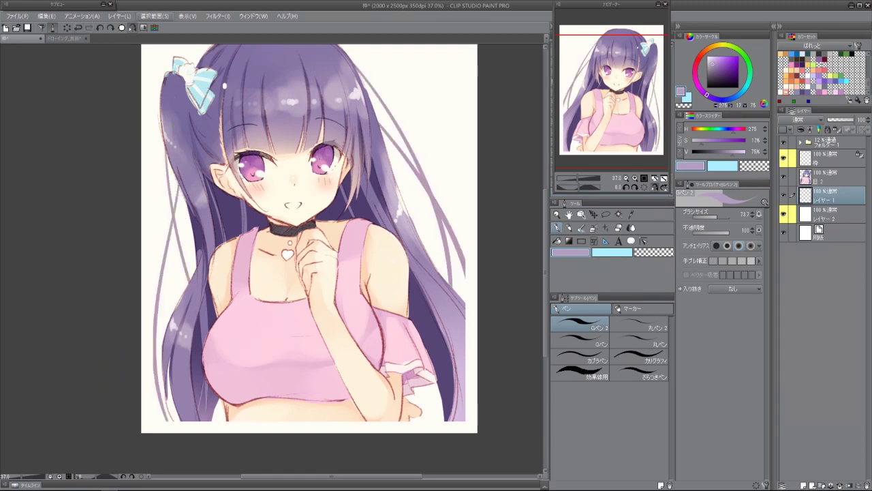
pyautogui.hotkey('ctrl', '-')
pyautogui.hotkey('ctrl', '-')
pyautogui.hotkey('ctrl', '-')
pyautogui.hotkey('ctrl', 'u')
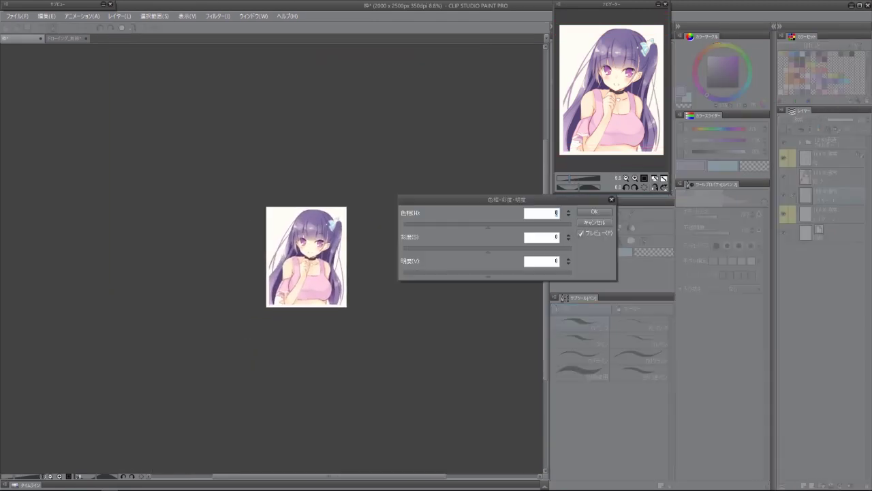
pyautogui.press('Escape')
# Add thin pale violet strands over the side locks and around the ear on a new layer above the figure.
pyautogui.hotkey('ctrl', '+')
pyautogui.hotkey('ctrl', '+')
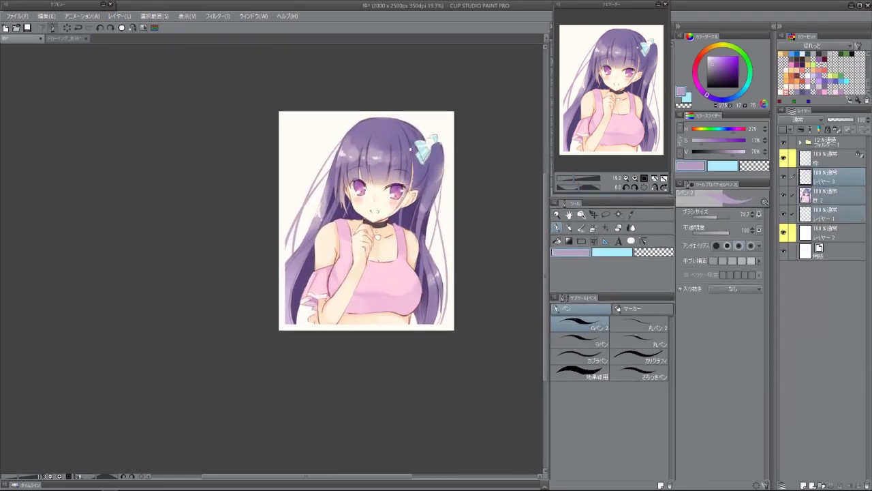
pyautogui.scroll(-2, 235, 167)
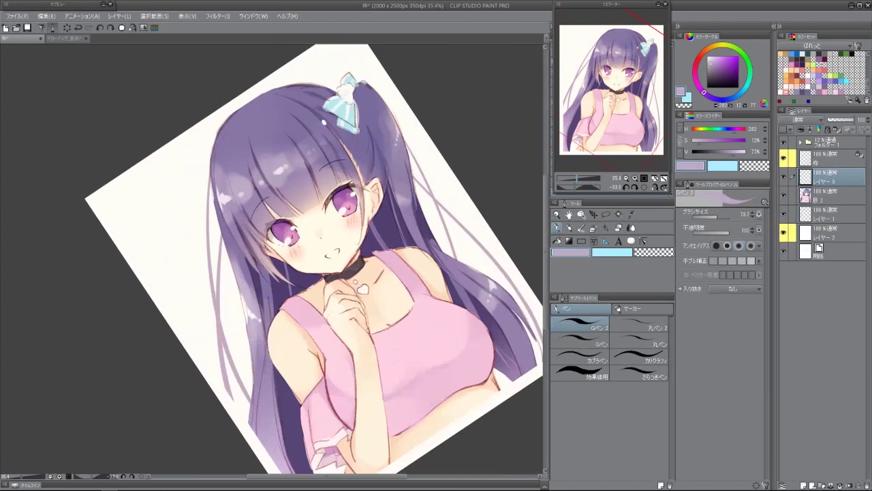
pyautogui.scroll(4, 236, 166)
pyautogui.scroll(1, 317, 287)
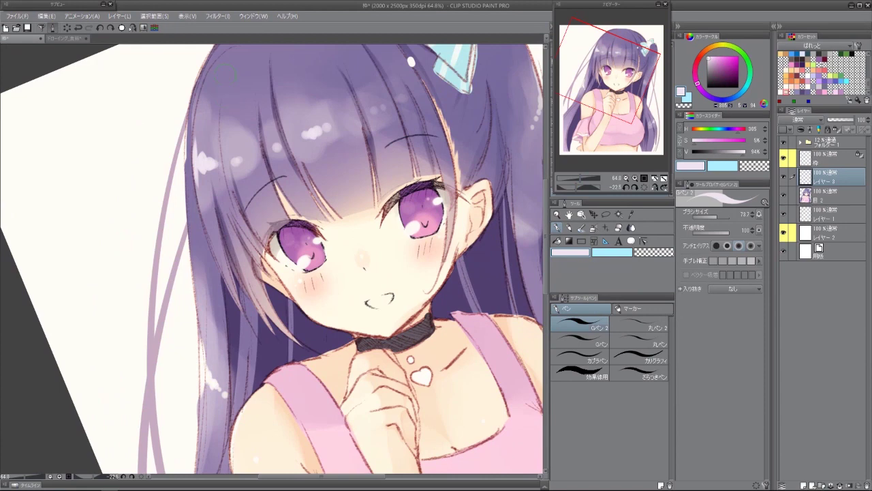
pyautogui.moveTo(325, 203); pyautogui.dragTo(288, 237)
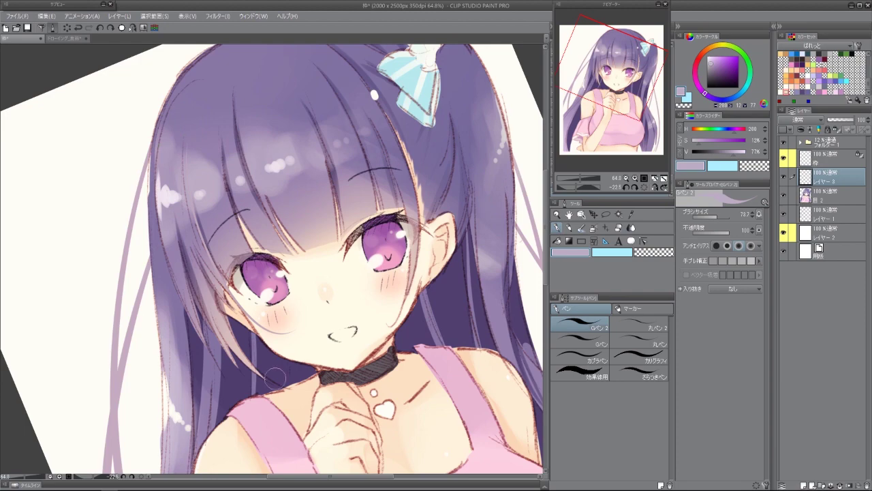
pyautogui.moveTo(242, 351); pyautogui.dragTo(247, 109)
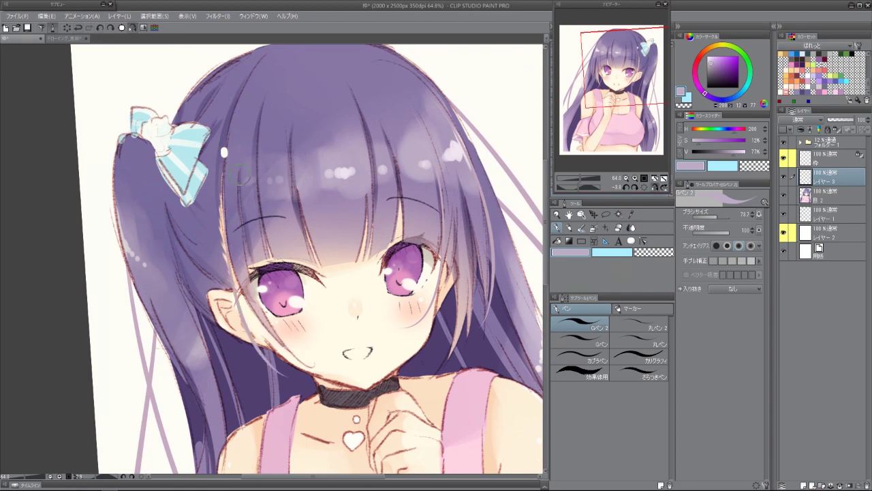
# Draw thin darker violet strands, in the colour sampled from the hair, over the face side, shoulder and chest.
pyautogui.keyDown('alt'); pyautogui.click(233, 198); pyautogui.keyUp('alt')
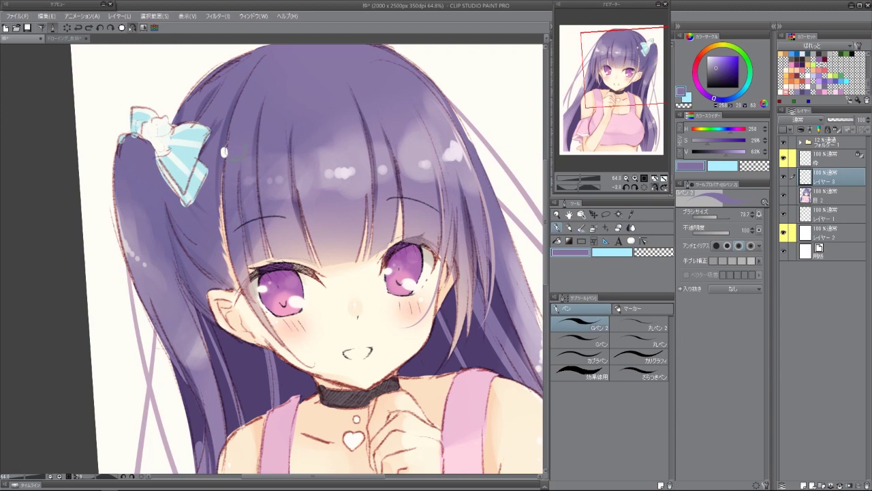
pyautogui.scroll(-10, 272, 259)
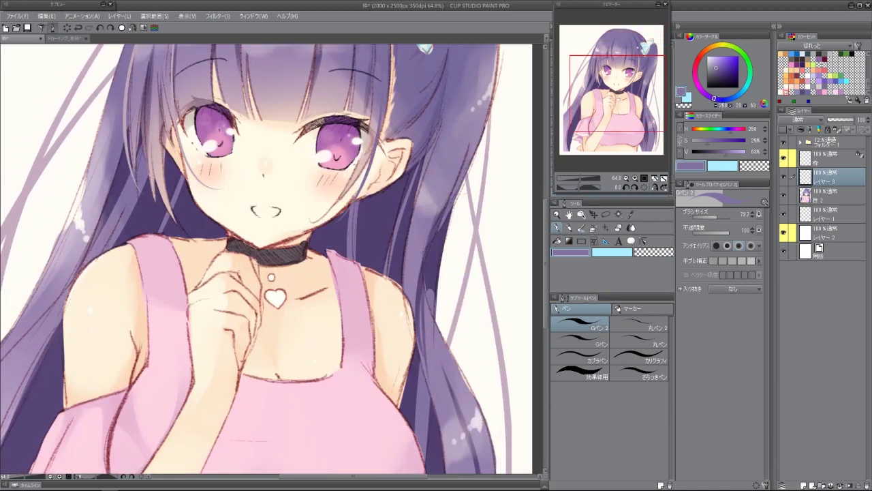
pyautogui.scroll(-8, 444, 71)
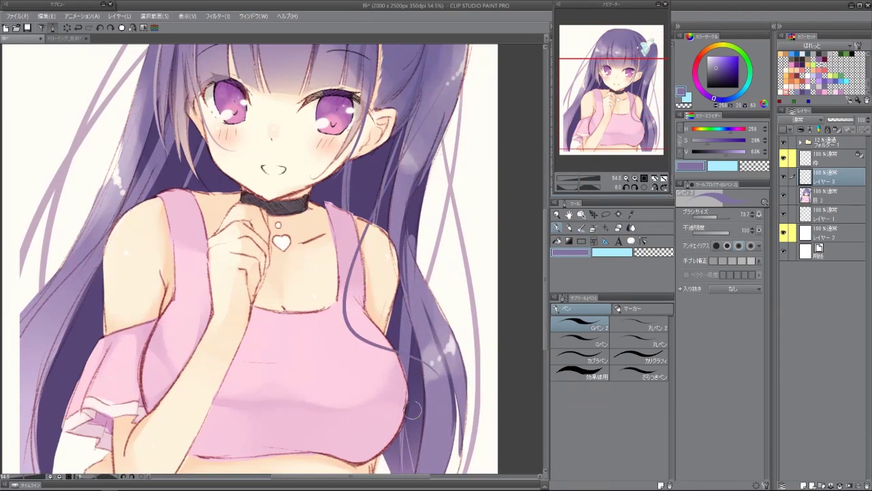
pyautogui.scroll(1, 281, 266)
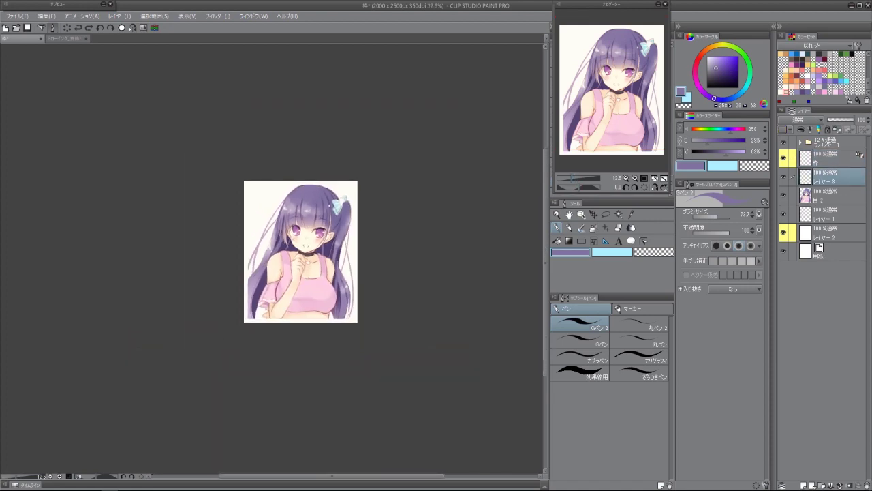
# On a new layer beneath the loose background strands, draw two pink heart outlines beside the girl's head.
pyautogui.click(824, 232)
pyautogui.hotkey('ctrl', 'shift', 'n')
pyautogui.keyDown('alt'); pyautogui.click(306, 279); pyautogui.keyUp('alt')
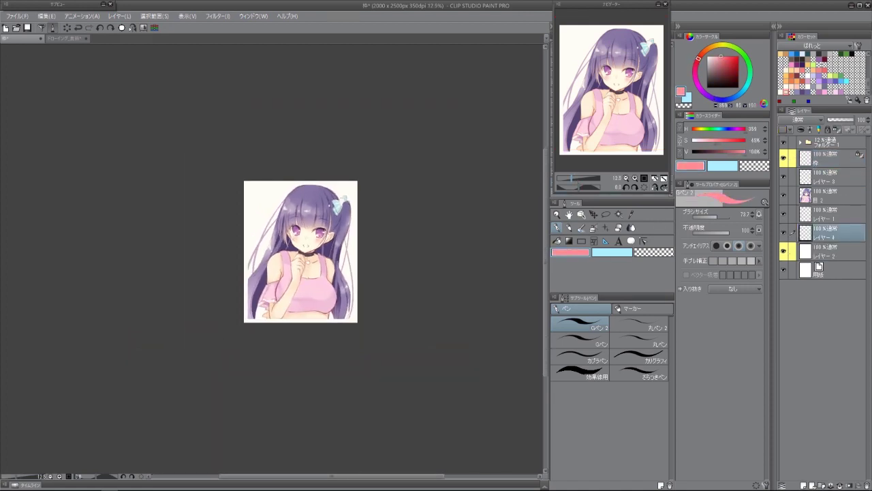
pyautogui.scroll(8, 265, 218)
pyautogui.moveTo(286, 168)
pyautogui.mouseDown()
pyautogui.moveTo(259, 148)
pyautogui.moveTo(289, 168)
pyautogui.mouseUp()
pyautogui.moveTo(300, 92)
pyautogui.mouseDown()
pyautogui.moveTo(295, 79)
pyautogui.moveTo(306, 102)
pyautogui.mouseUp()
pyautogui.moveTo(306, 102); pyautogui.dragTo(231, 28)
pyautogui.scroll(-9, 266, 265)
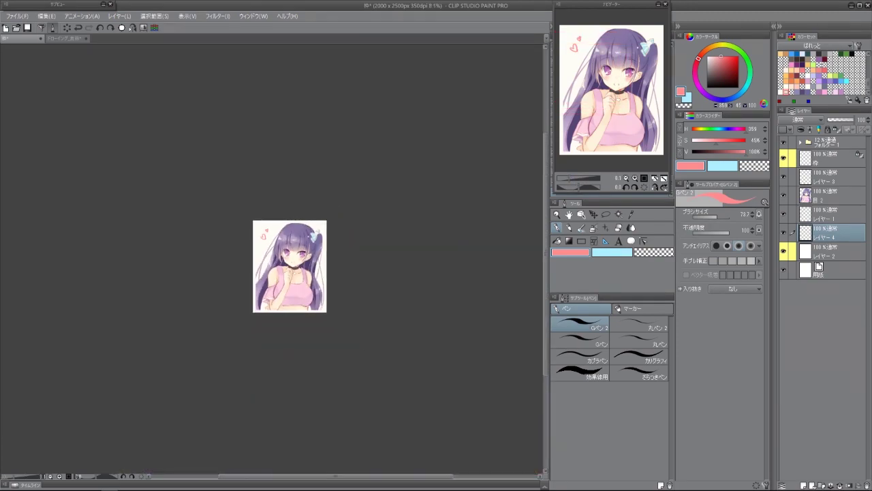
# On a new layer above the figure, draw pale pink cat-ear outlines over the head and whiskers on both cheeks.
pyautogui.scroll(12, 351, 255)
pyautogui.scroll(5, 273, 259)
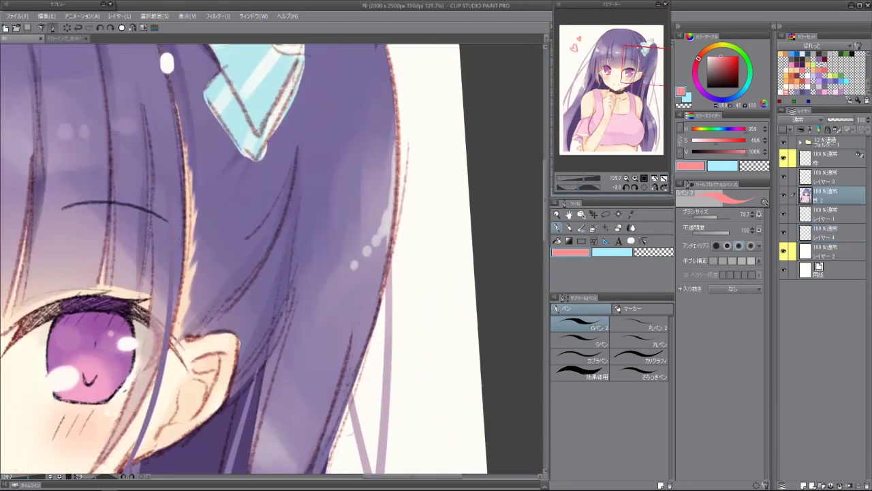
pyautogui.hotkey('ctrl', 'shift', 'n')
pyautogui.scroll(-3, 272, 258)
pyautogui.moveTo(227, 99)
pyautogui.mouseDown()
pyautogui.moveTo(373, 107)
pyautogui.moveTo(423, 153)
pyautogui.moveTo(419, 179)
pyautogui.mouseUp()
pyautogui.moveTo(170, 102)
pyautogui.mouseDown()
pyautogui.moveTo(81, 111)
pyautogui.moveTo(101, 204)
pyautogui.mouseUp()
pyautogui.moveTo(342, 363); pyautogui.dragTo(392, 380)
pyautogui.moveTo(351, 372); pyautogui.dragTo(385, 395)
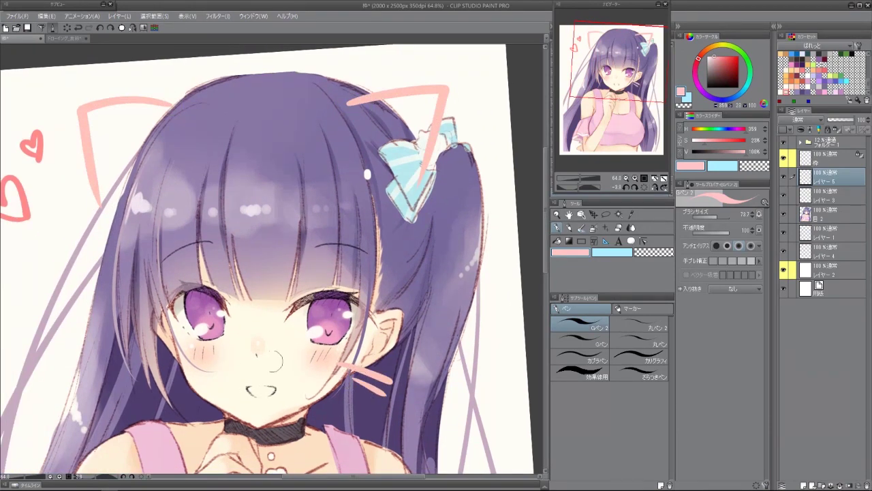
pyautogui.hotkey('ctrl', '0')
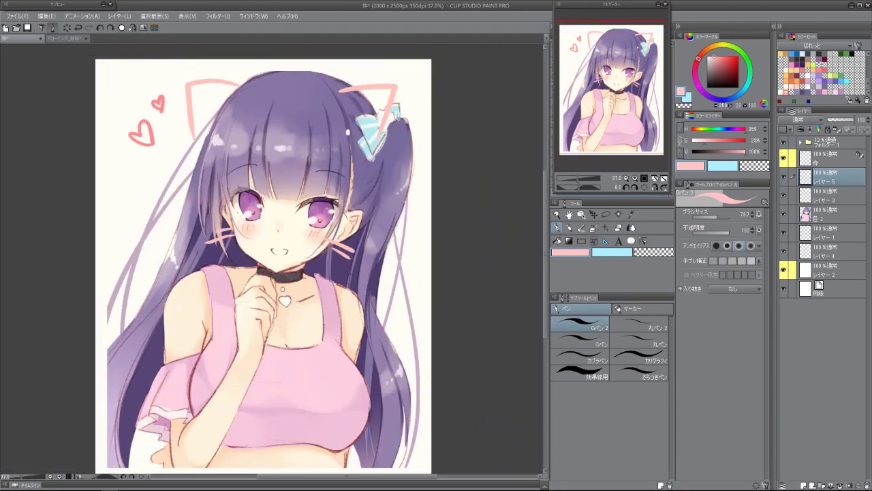
# Add a new layer above the frame layer and choose the dark pencil in black for lettering.
pyautogui.hotkey('alt', ']')
pyautogui.hotkey('ctrl', 'shift', 'n')
pyautogui.scroll(5, 239, 179)
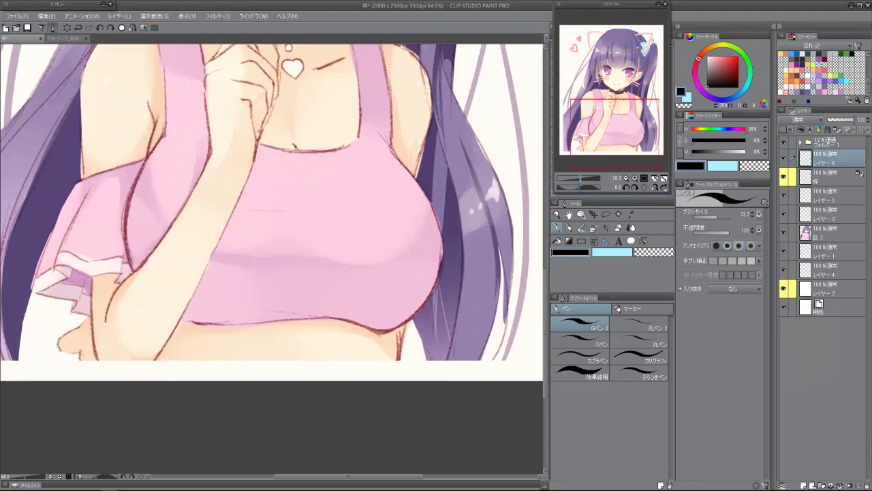
pyautogui.press('p')
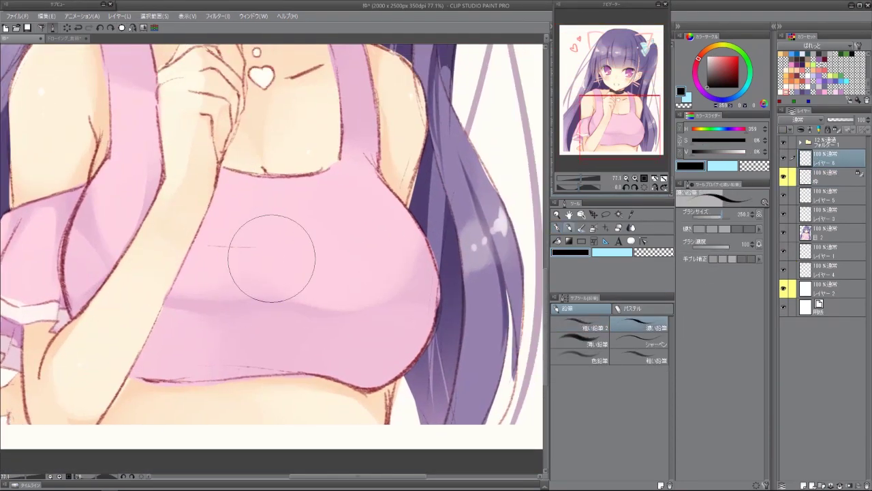
pyautogui.moveTo(269, 228)
pyautogui.mouseDown()
pyautogui.moveTo(271, 258)
pyautogui.moveTo(317, 253)
pyautogui.moveTo(338, 298)
pyautogui.mouseUp()
pyautogui.press('b')
pyautogui.press('p')
pyautogui.moveTo(328, 254); pyautogui.dragTo(372, 274)
pyautogui.press('Delete')
# Handwrite 円光少女 in black pencil across the chest and the hair beside it.
pyautogui.moveTo(266, 218); pyautogui.dragTo(268, 256)
pyautogui.moveTo(265, 218)
pyautogui.mouseDown()
pyautogui.moveTo(269, 255)
pyautogui.moveTo(289, 216)
pyautogui.moveTo(290, 238)
pyautogui.moveTo(279, 222)
pyautogui.moveTo(278, 236)
pyautogui.moveTo(302, 229)
pyautogui.mouseUp()
pyautogui.moveTo(329, 203); pyautogui.dragTo(333, 210)
pyautogui.moveTo(357, 199); pyautogui.dragTo(353, 209)
pyautogui.moveTo(338, 217)
pyautogui.mouseDown()
pyautogui.moveTo(330, 235)
pyautogui.moveTo(372, 234)
pyautogui.mouseUp()
pyautogui.moveTo(395, 192)
pyautogui.mouseDown()
pyautogui.moveTo(398, 223)
pyautogui.moveTo(373, 226)
pyautogui.mouseUp()
pyautogui.moveTo(412, 203)
pyautogui.mouseDown()
pyautogui.moveTo(424, 217)
pyautogui.moveTo(406, 245)
pyautogui.mouseUp()
pyautogui.moveTo(477, 178); pyautogui.dragTo(492, 231)
pyautogui.moveTo(451, 203)
pyautogui.mouseDown()
pyautogui.moveTo(496, 198)
pyautogui.moveTo(458, 235)
pyautogui.mouseUp()
# Write a large 2 at the end of the 円光少女 lettering.
pyautogui.moveTo(514, 200); pyautogui.dragTo(437, 183)
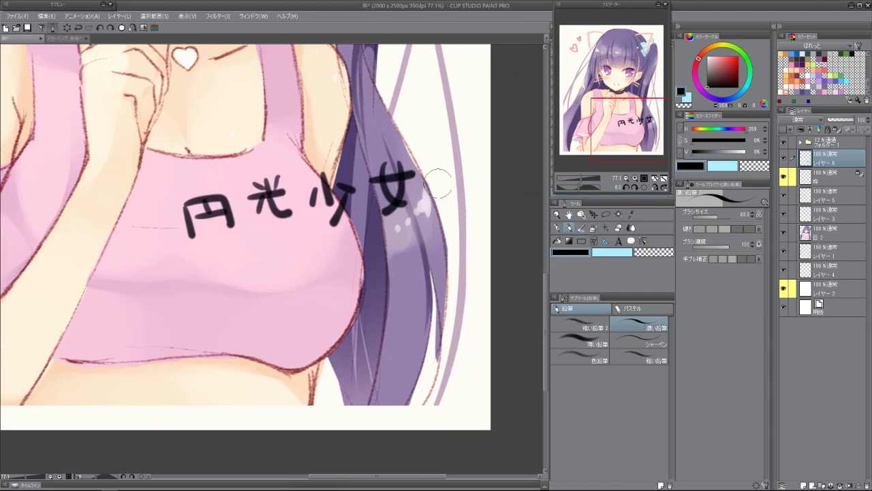
pyautogui.moveTo(392, 136)
pyautogui.mouseDown()
pyautogui.moveTo(404, 119)
pyautogui.moveTo(430, 189)
pyautogui.moveTo(453, 193)
pyautogui.mouseUp()
pyautogui.hotkey('ctrl', 'z')
pyautogui.moveTo(438, 162)
pyautogui.mouseDown()
pyautogui.moveTo(456, 161)
pyautogui.moveTo(470, 207)
pyautogui.mouseUp()
pyautogui.scroll(-1, 470, 207)
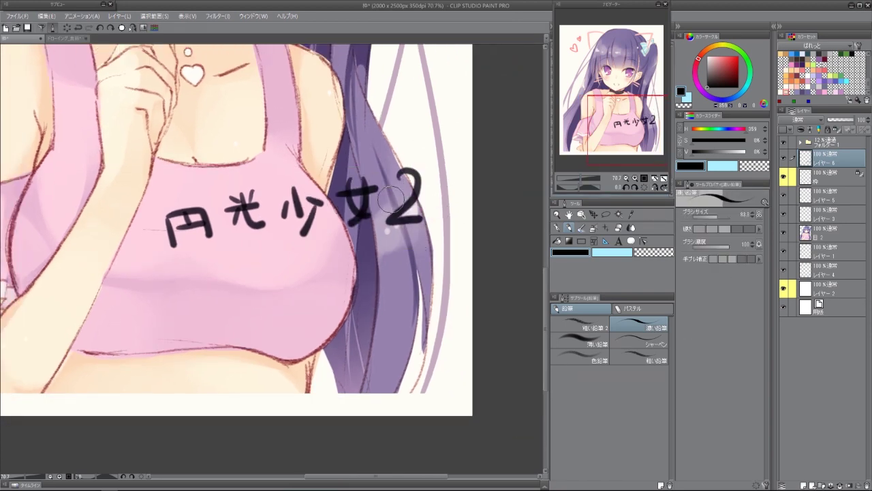
# Handwrite 発売 in black pencil as the start of a second line below the title.
pyautogui.moveTo(285, 214); pyautogui.dragTo(326, 154)
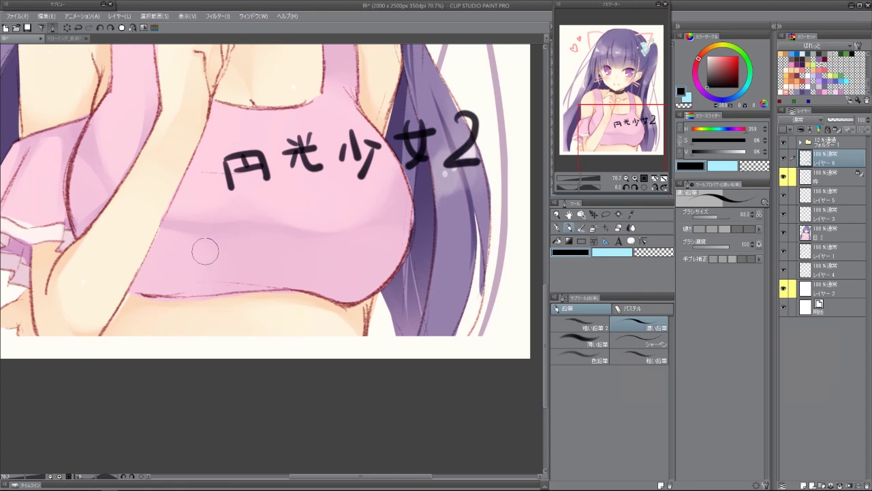
pyautogui.moveTo(208, 232)
pyautogui.mouseDown()
pyautogui.moveTo(192, 254)
pyautogui.moveTo(234, 235)
pyautogui.mouseUp()
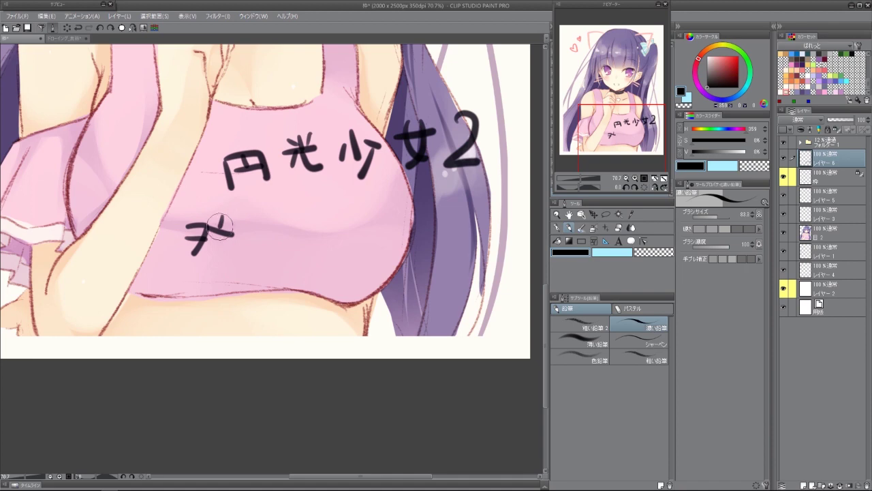
pyautogui.moveTo(203, 261); pyautogui.dragTo(228, 247)
pyautogui.moveTo(240, 217)
pyautogui.mouseDown()
pyautogui.moveTo(278, 228)
pyautogui.moveTo(279, 217)
pyautogui.mouseUp()
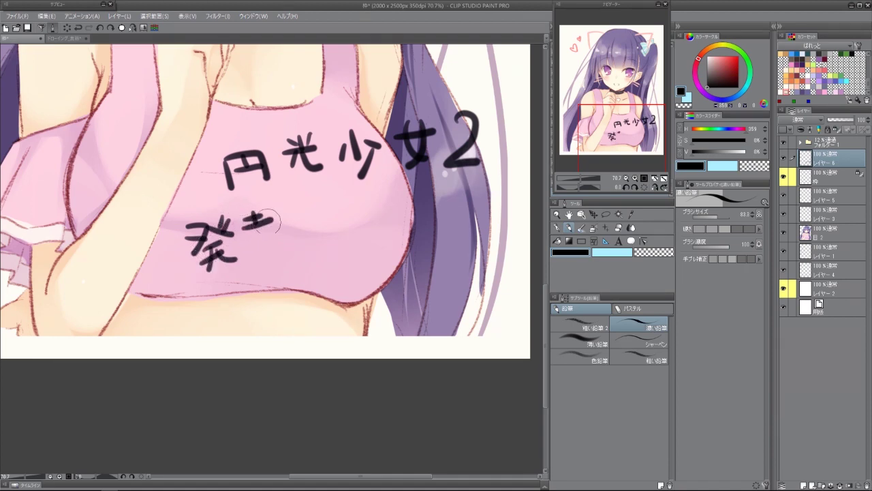
pyautogui.moveTo(235, 242)
pyautogui.mouseDown()
pyautogui.moveTo(282, 233)
pyautogui.moveTo(289, 263)
pyautogui.mouseUp()
# Continue the second line with おめでとう! and write a smaller ございます. beneath its end.
pyautogui.moveTo(294, 220); pyautogui.dragTo(319, 217)
pyautogui.moveTo(305, 206)
pyautogui.mouseDown()
pyautogui.moveTo(303, 254)
pyautogui.moveTo(320, 242)
pyautogui.mouseUp()
pyautogui.moveTo(341, 206)
pyautogui.mouseDown()
pyautogui.moveTo(349, 237)
pyautogui.moveTo(379, 238)
pyautogui.mouseUp()
pyautogui.moveTo(390, 207); pyautogui.dragTo(408, 236)
pyautogui.moveTo(435, 203); pyautogui.dragTo(440, 220)
pyautogui.moveTo(455, 211); pyautogui.dragTo(450, 237)
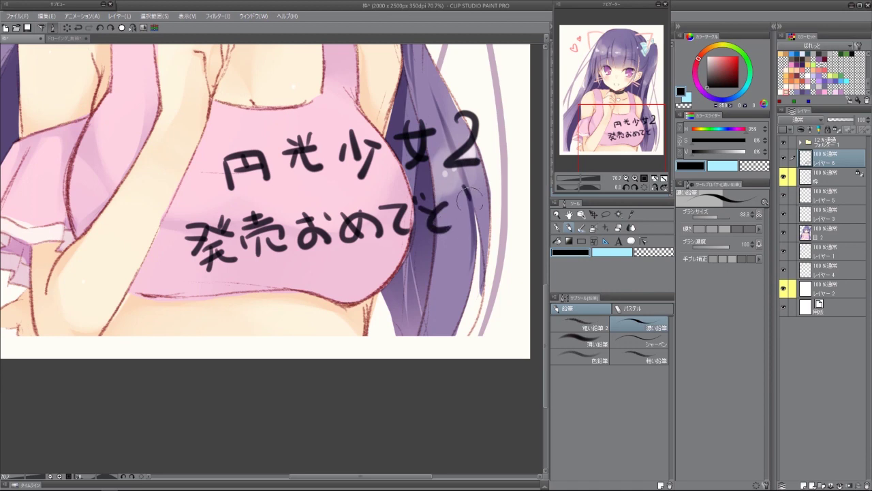
pyautogui.moveTo(469, 196); pyautogui.dragTo(478, 203)
pyautogui.moveTo(462, 216); pyautogui.dragTo(470, 236)
pyautogui.moveTo(504, 170); pyautogui.dragTo(496, 211)
pyautogui.click(497, 219)
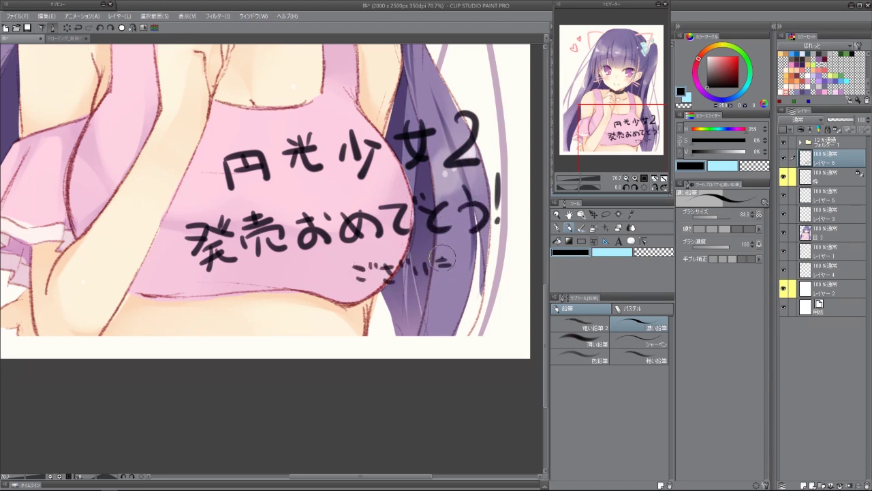
# Select the handwritten lettering from its layer and expand the selection around the strokes.
pyautogui.keyDown('ctrl'); pyautogui.click(806, 158); pyautogui.keyUp('ctrl')
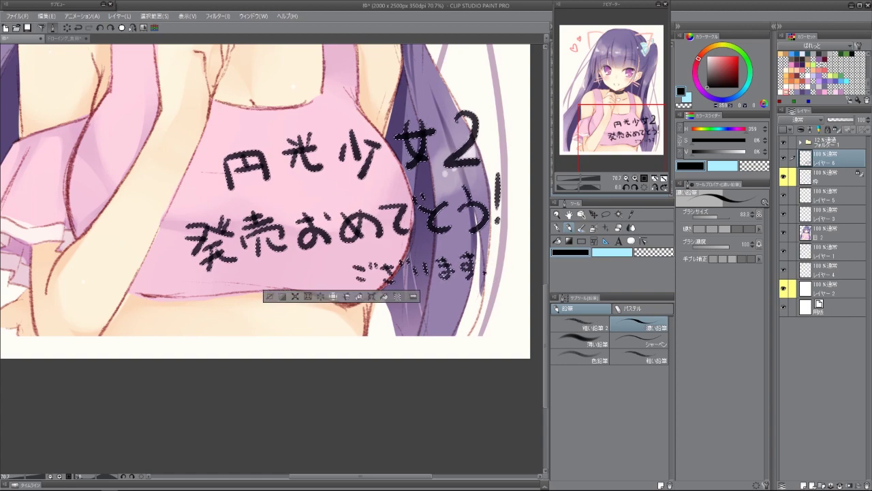
pyautogui.click(333, 297)
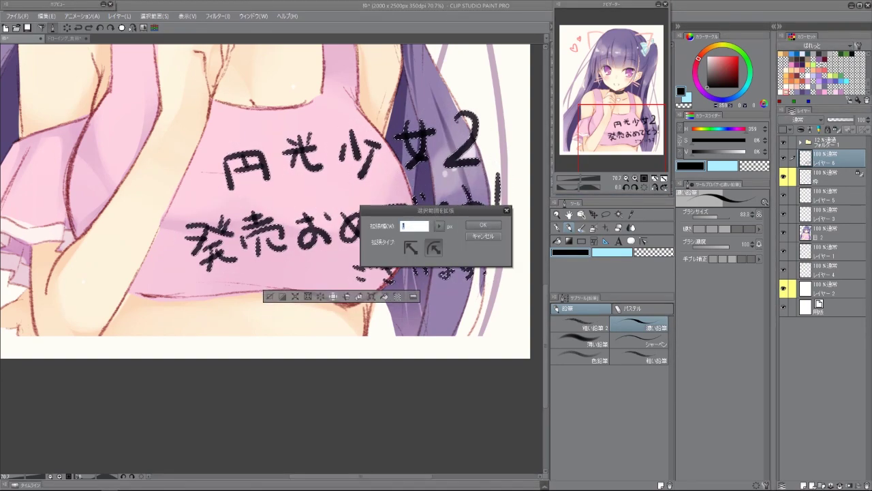
pyautogui.click(482, 225)
# Fill the expanded selection with white on a new layer beneath the lettering, deselect it and select the cat-ear layer.
pyautogui.hotkey('ctrl', 'shift', 'n')
pyautogui.hotkey('ctrl', 'u')
pyautogui.press('Return')
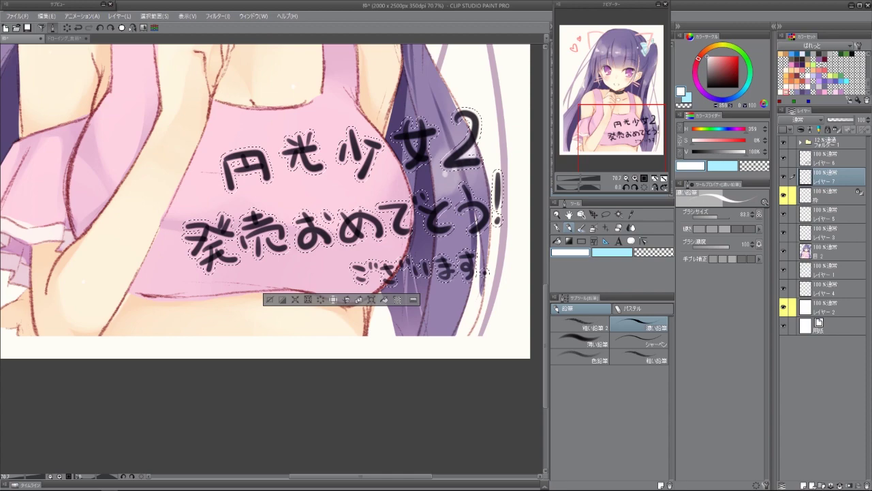
pyautogui.hotkey('ctrl', 'd')
pyautogui.hotkey('ctrl', '0')
pyautogui.click(824, 213)
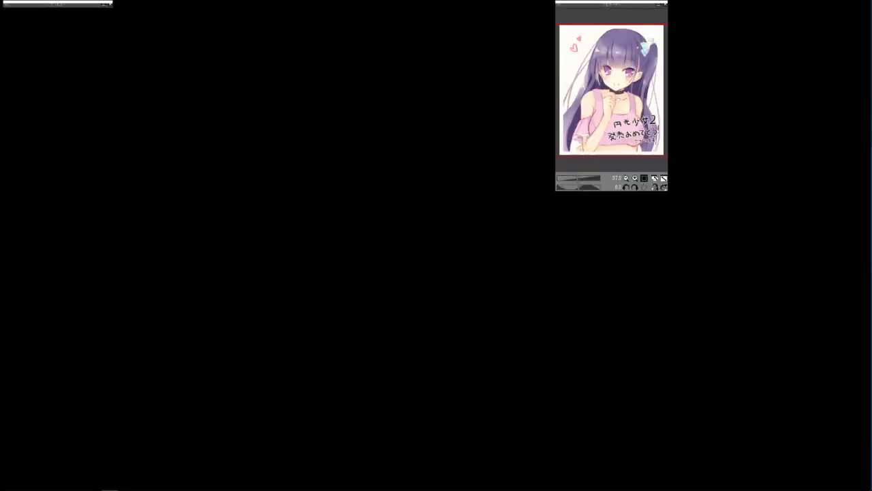